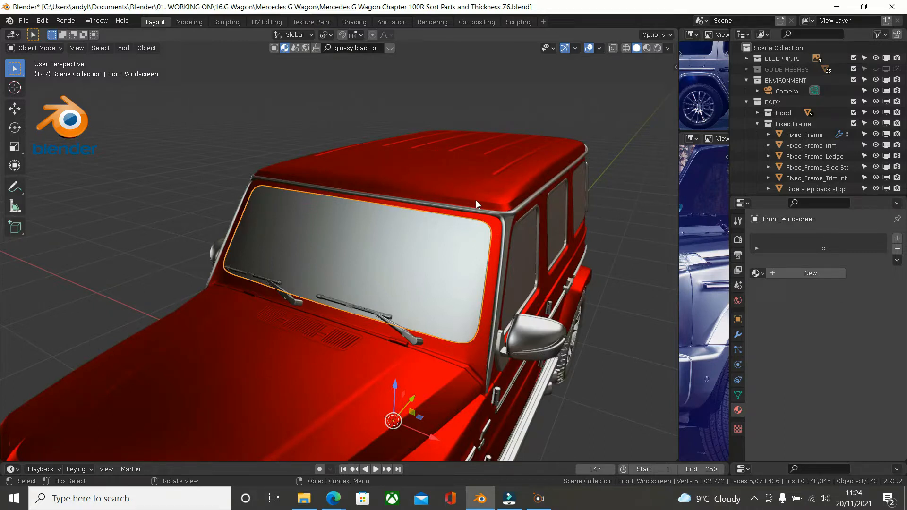
- Hide every object except the front windscreen and view it straight from the front
{"action": "key", "text": "a"}
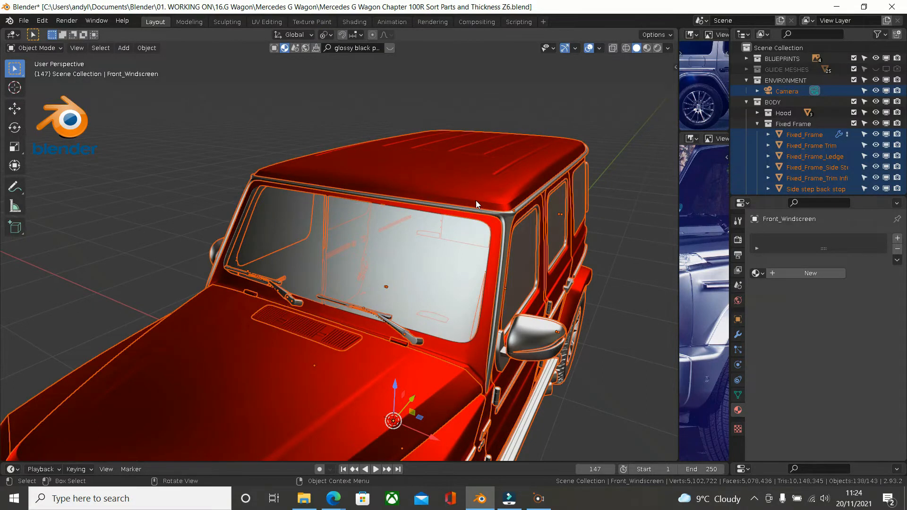
{"action": "key", "text": "h"}
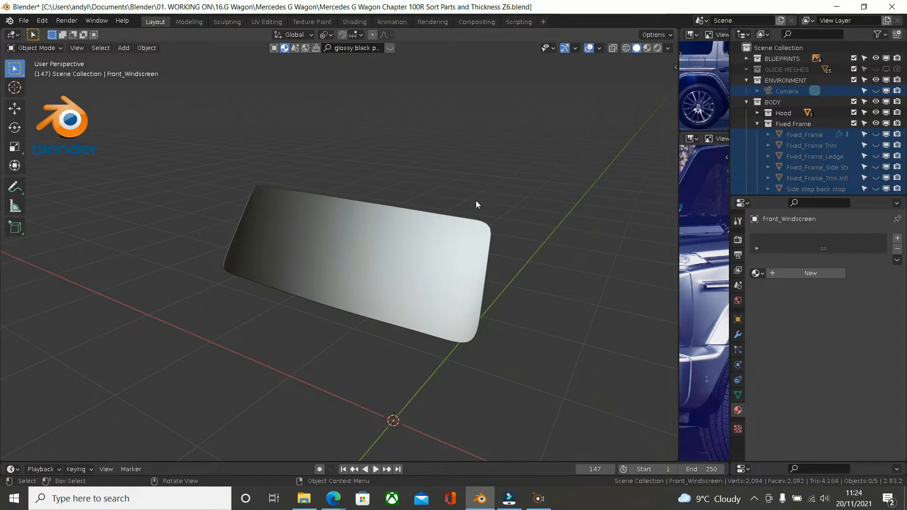
{"action": "key", "text": "KP_1"}
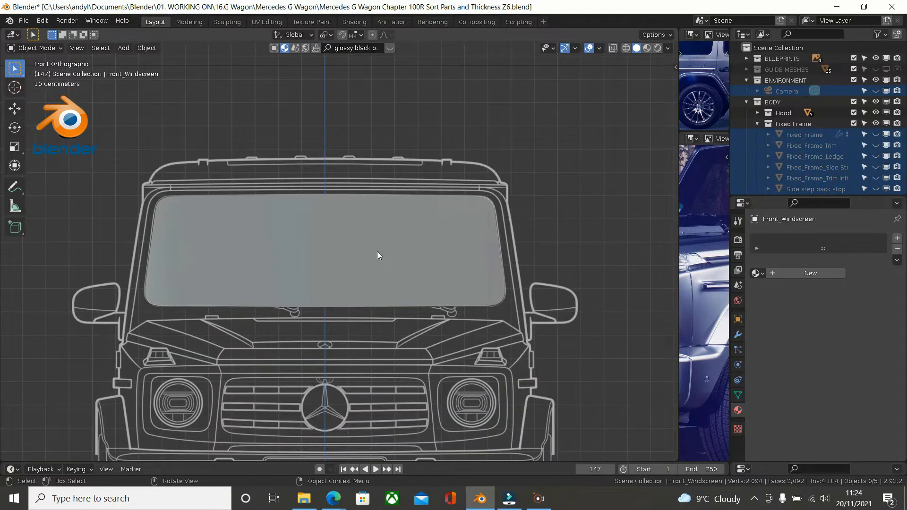
- Open the front windscreen's mesh for editing and display it in wireframe over the blueprint
{"action": "scroll", "coordinate": [377, 252], "scroll_direction": "up", "scroll_amount": 1}
{"action": "left_click", "coordinate": [378, 253]}
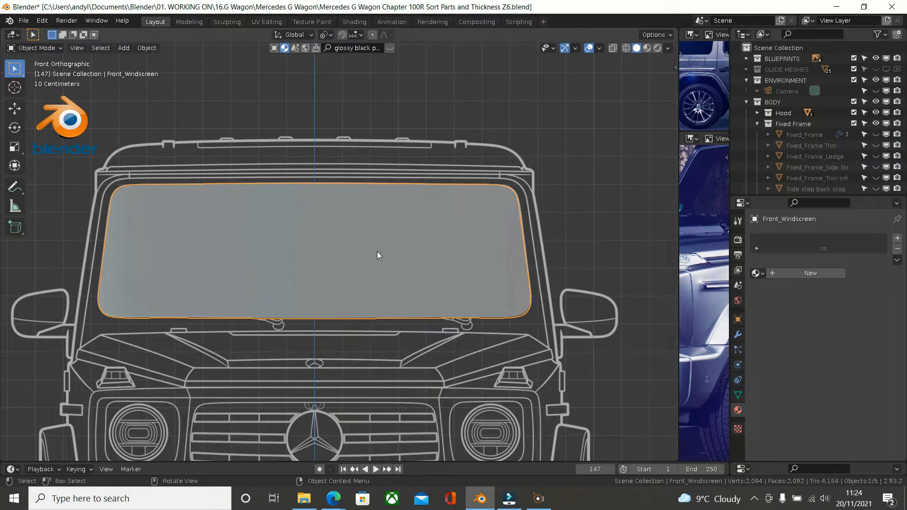
{"action": "key", "text": "Tab"}
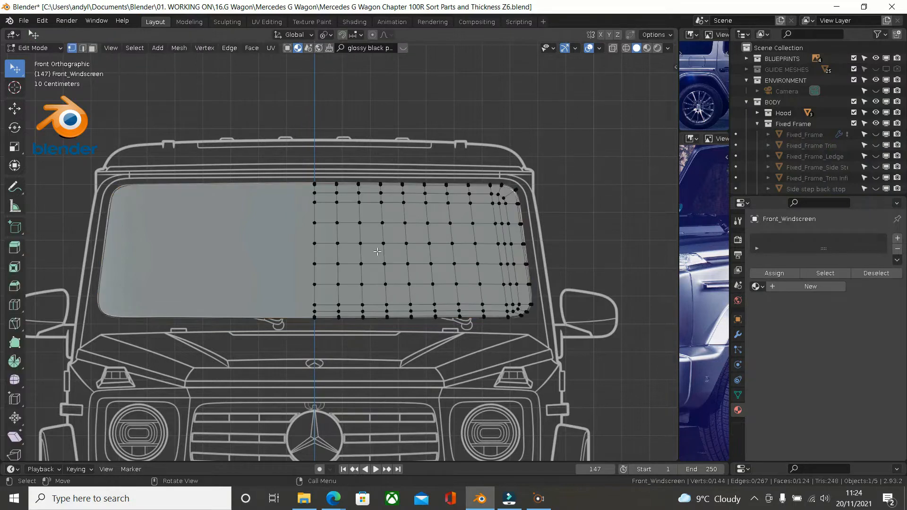
{"action": "key", "text": "z"}
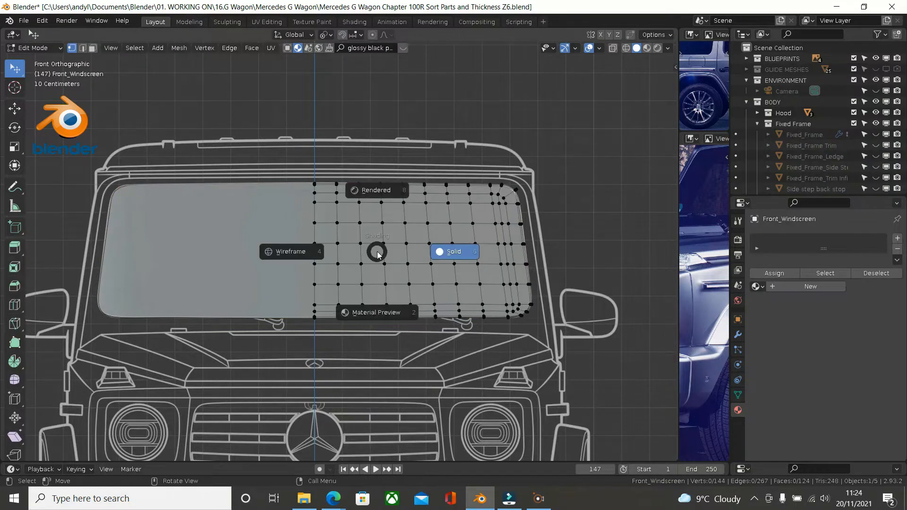
{"action": "left_click", "coordinate": [291, 252]}
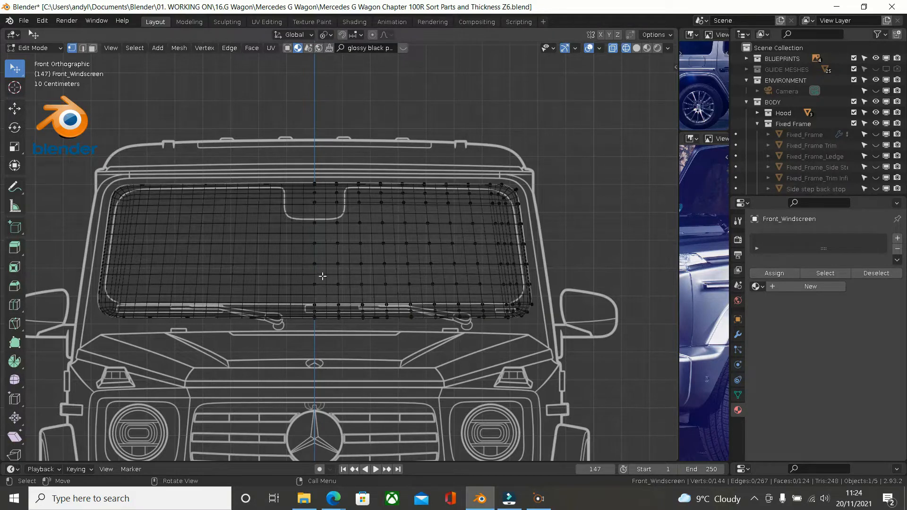
{"action": "scroll", "coordinate": [335, 200], "scroll_direction": "up", "scroll_amount": 3}
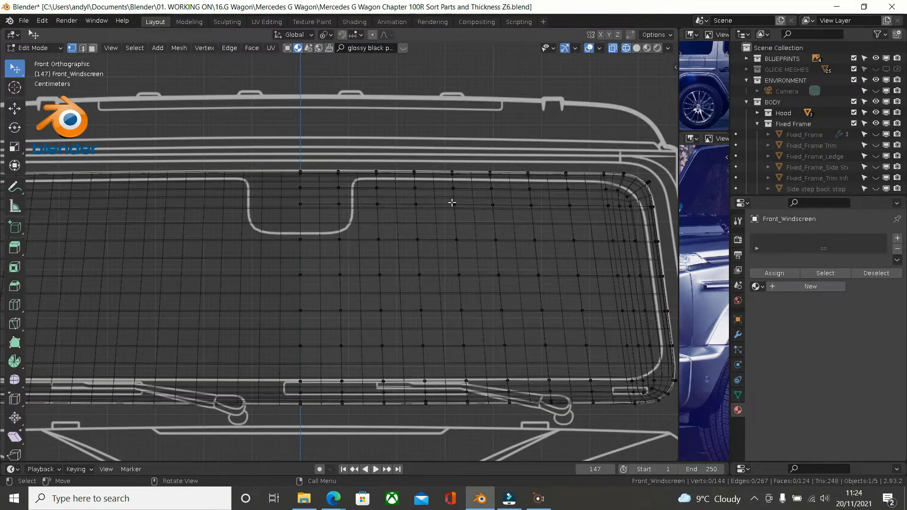
- Collapse the windscreen's Solidify modifier settings and turn off the Subdivision modifier's viewport display
{"action": "left_click", "coordinate": [738, 335]}
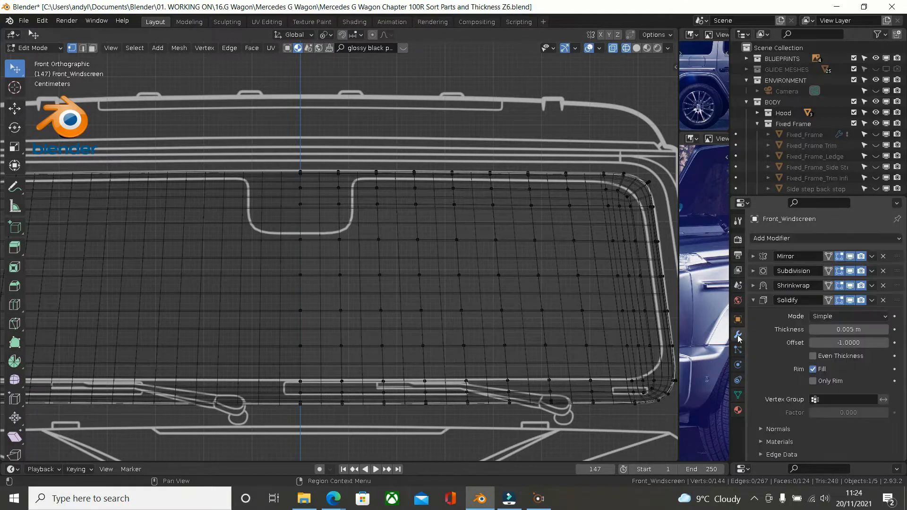
{"action": "left_click", "coordinate": [753, 297]}
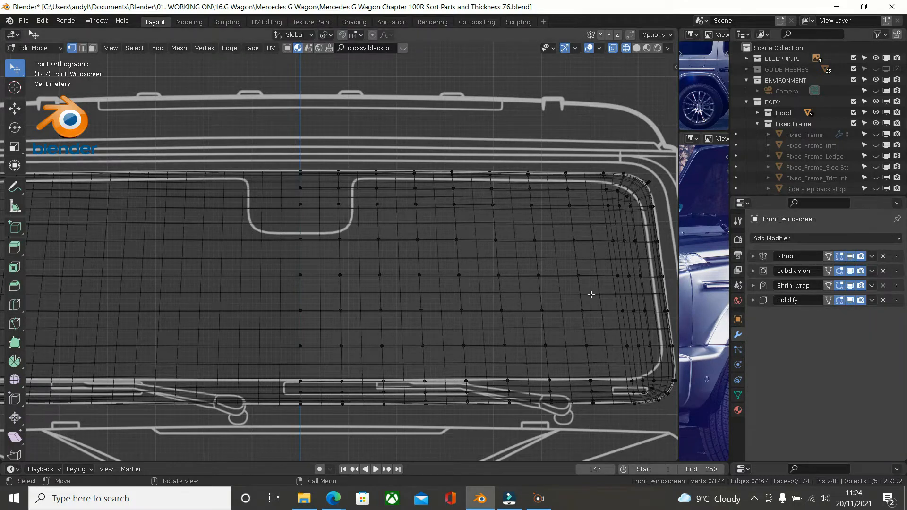
{"action": "middle_click_drag", "start_coordinate": [562, 296], "coordinate": [415, 283]}
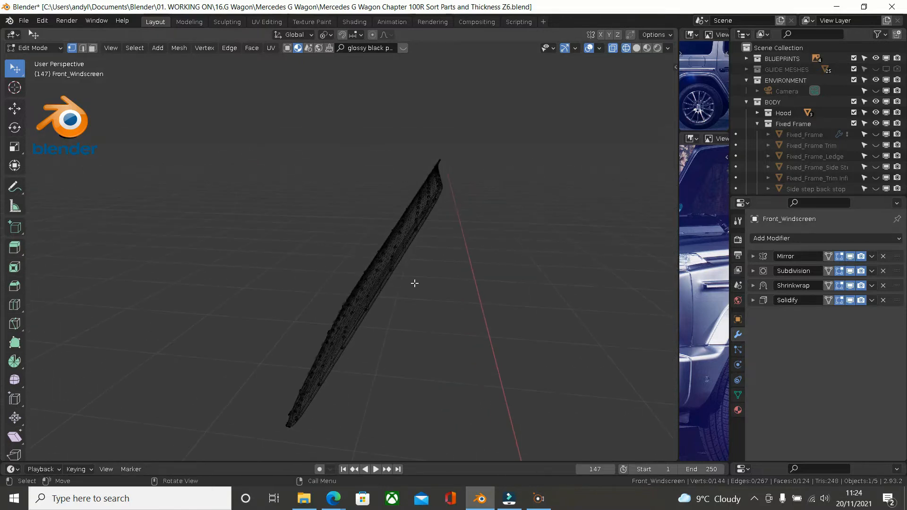
{"action": "scroll", "coordinate": [415, 283], "scroll_direction": "up", "scroll_amount": 1}
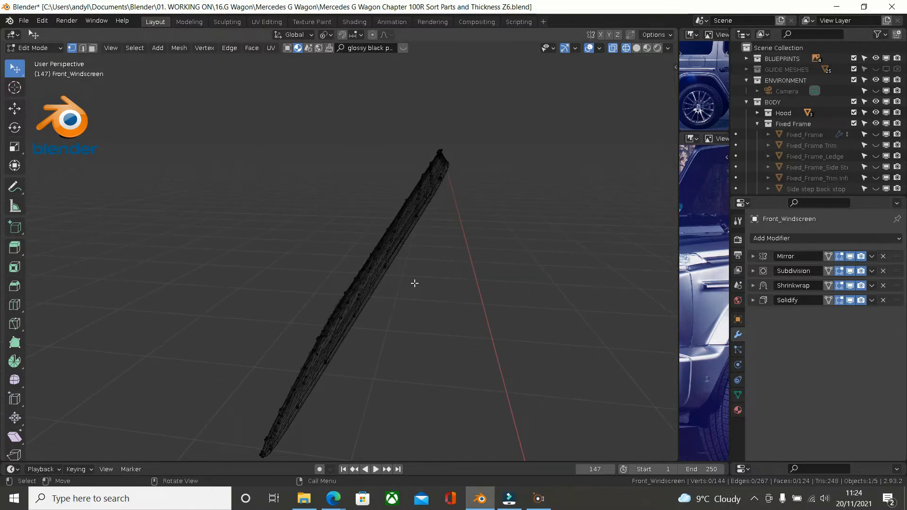
{"action": "key", "text": "KP_1"}
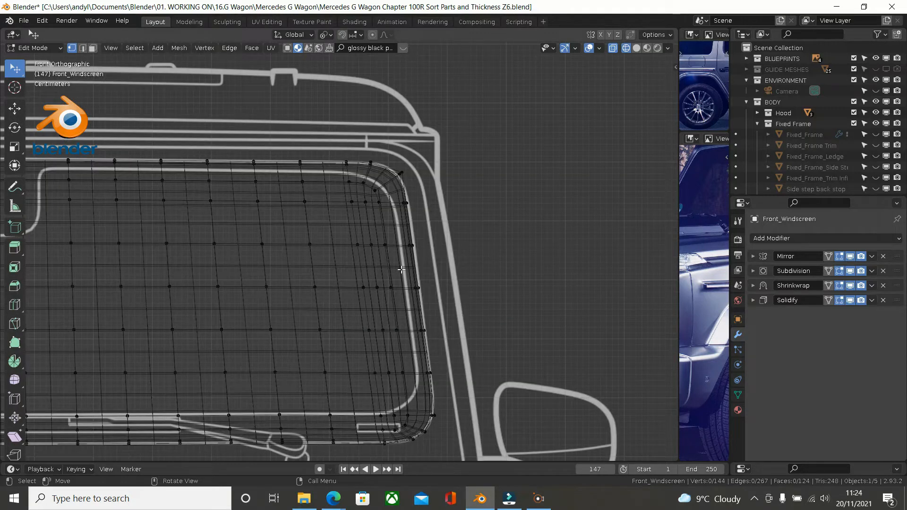
{"action": "scroll", "coordinate": [402, 268], "scroll_direction": "up", "scroll_amount": 1}
{"action": "middle_click_drag", "start_coordinate": [401, 268], "coordinate": [434, 225], "text": "shift"}
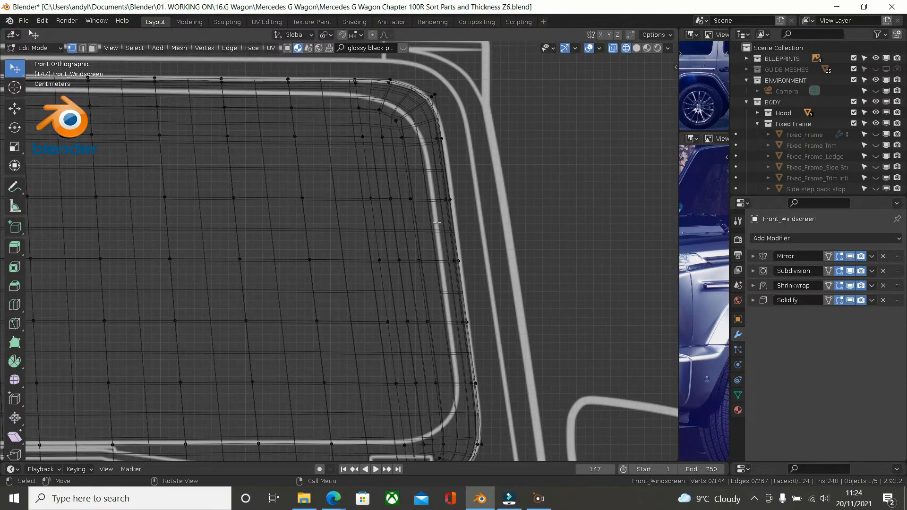
{"action": "left_click", "coordinate": [852, 271]}
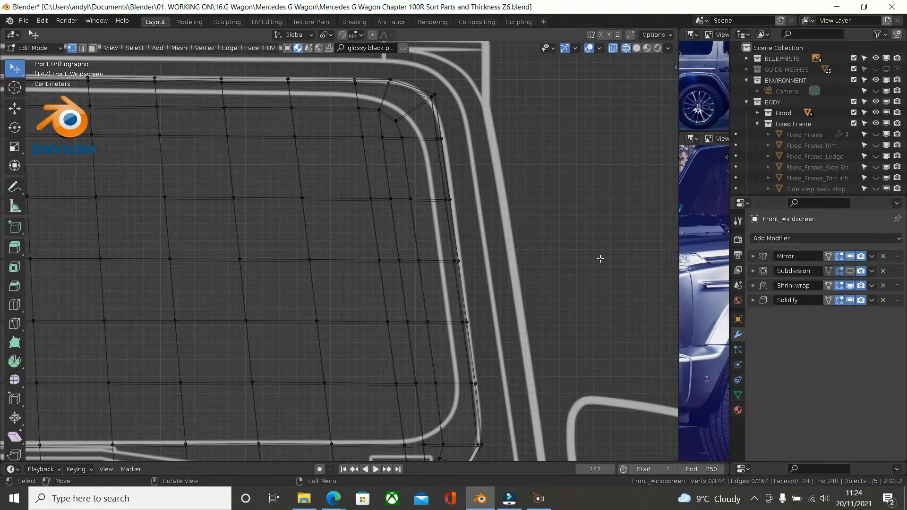
- Edge-slide the windscreen's lower horizontal vertex row, from the centre line to the outer edge, up onto the blueprint's inner border line
{"action": "middle_click_drag", "start_coordinate": [433, 188], "coordinate": [473, 227], "text": "shift"}
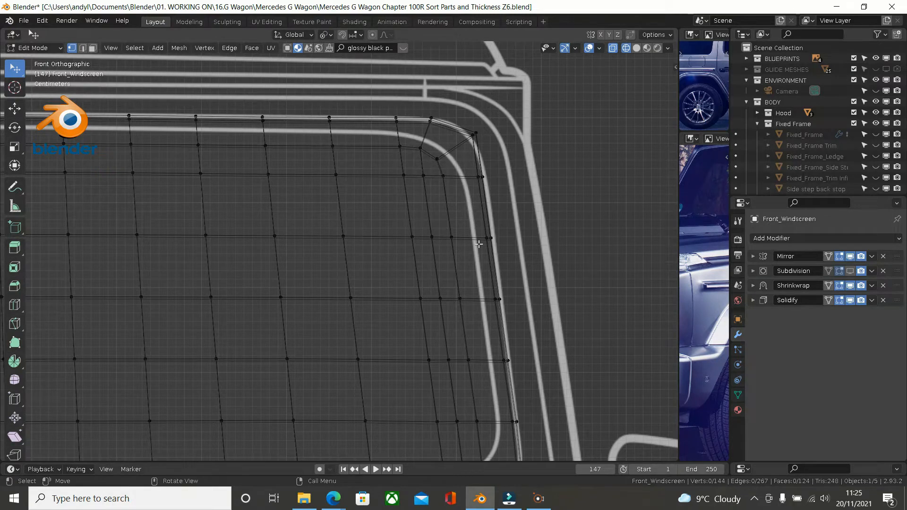
{"action": "middle_click_drag", "start_coordinate": [498, 278], "coordinate": [519, 161], "text": "shift"}
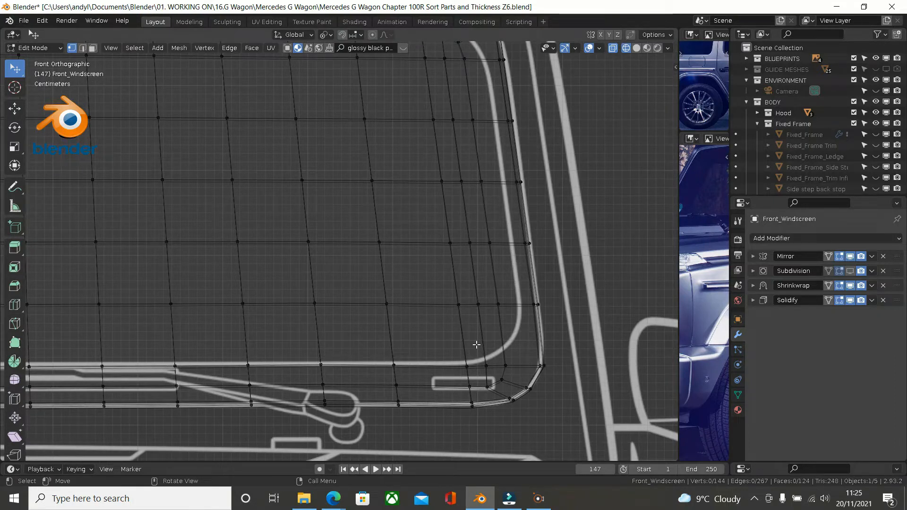
{"action": "middle_click_drag", "start_coordinate": [197, 334], "coordinate": [269, 327], "text": "shift"}
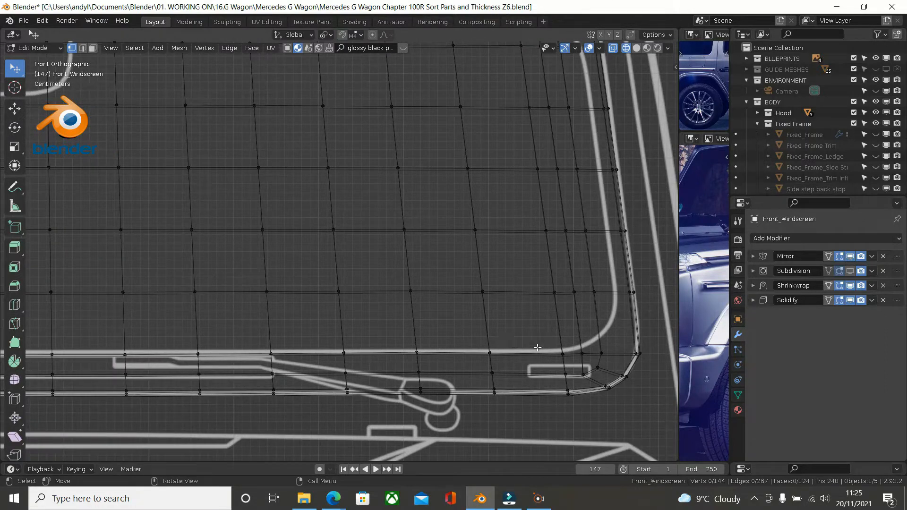
{"action": "middle_click_drag", "start_coordinate": [240, 310], "coordinate": [277, 279], "text": "shift"}
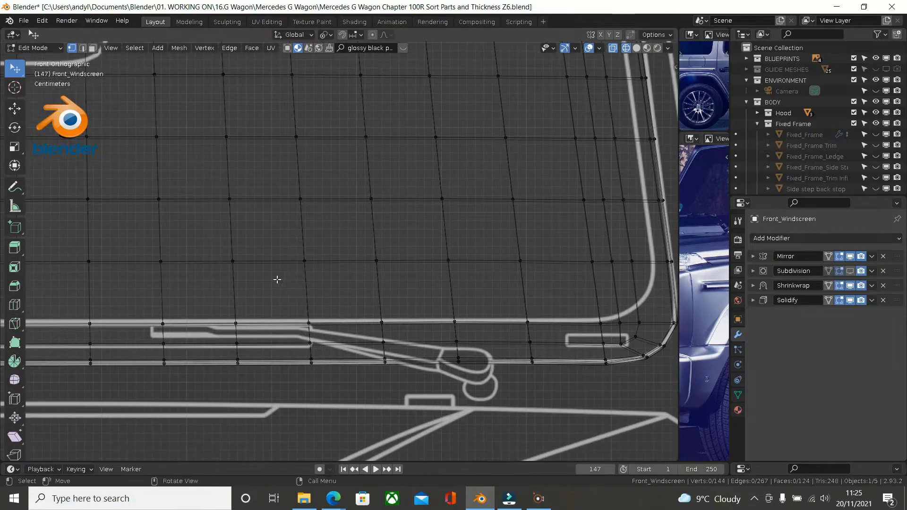
{"action": "scroll", "coordinate": [123, 314], "scroll_direction": "down", "scroll_amount": 2}
{"action": "middle_click_drag", "start_coordinate": [198, 294], "coordinate": [231, 288], "text": "shift"}
{"action": "left_click", "coordinate": [83, 315]}
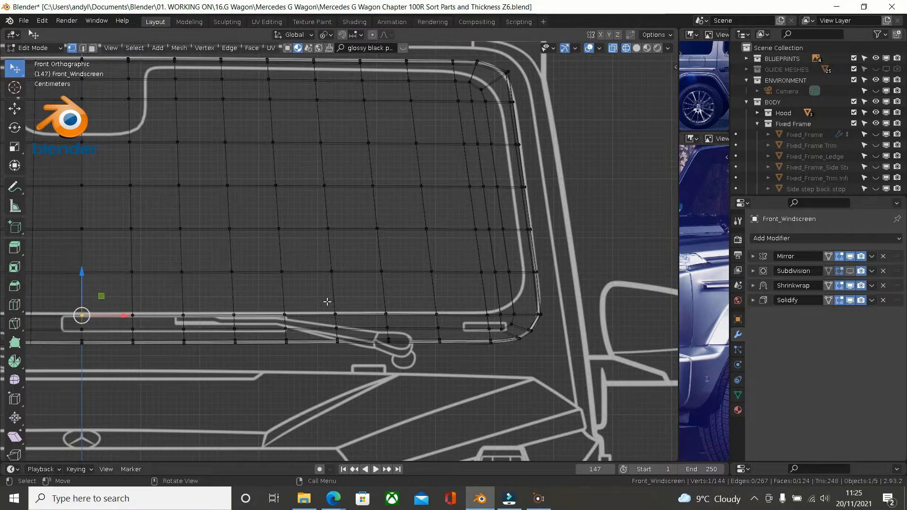
{"action": "left_click", "coordinate": [514, 317], "text": "ctrl"}
{"action": "scroll", "coordinate": [341, 305], "scroll_direction": "up", "scroll_amount": 5}
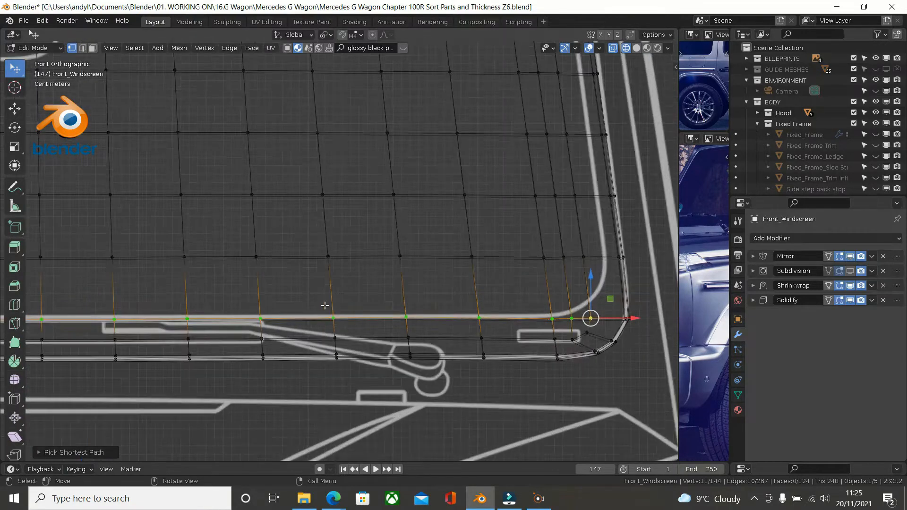
{"action": "scroll", "coordinate": [160, 278], "scroll_direction": "up", "scroll_amount": 4}
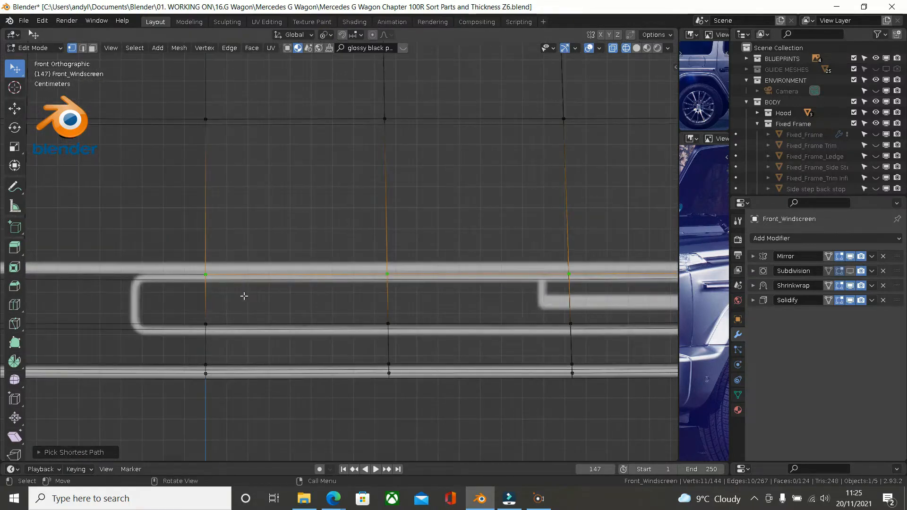
{"action": "key", "text": "g"}
{"action": "key", "text": "g"}
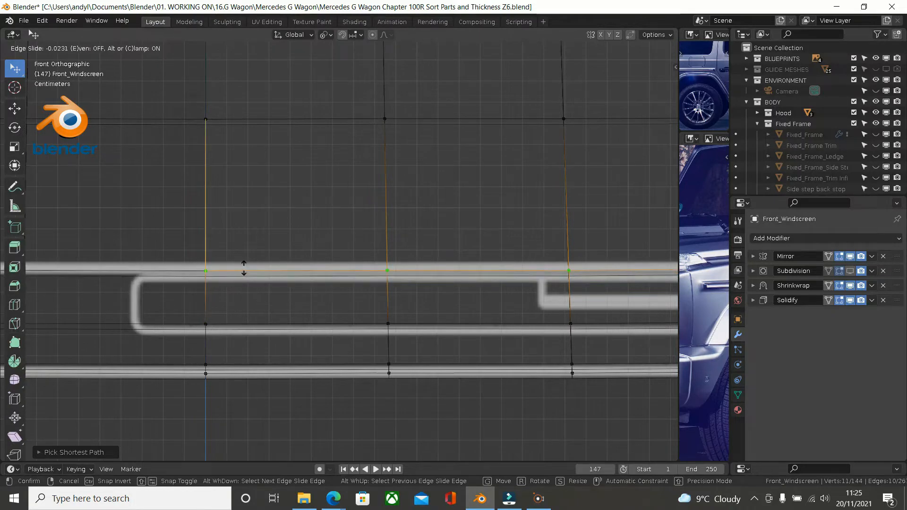
{"action": "left_click", "coordinate": [244, 268]}
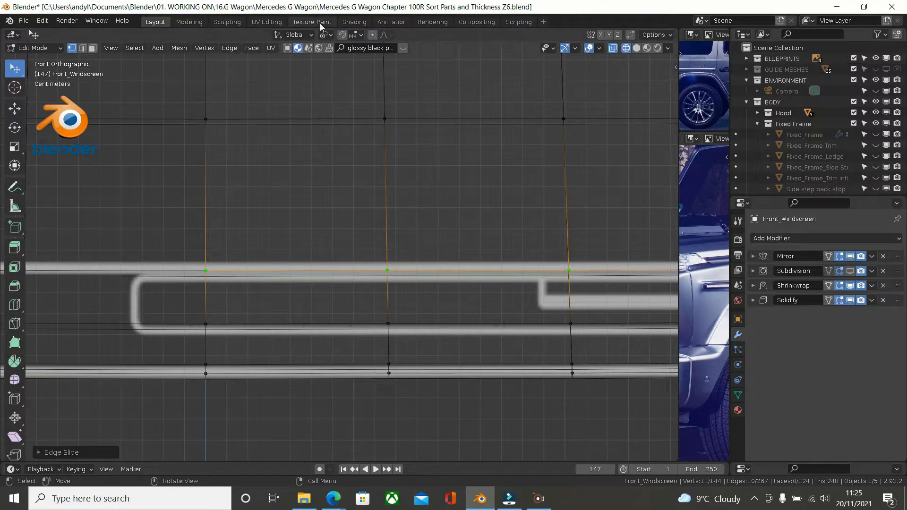
- Flatten the selected lower row by scaling it to 0 along Z, with its centre-line vertex active as the pivot
{"action": "left_click", "coordinate": [325, 35]}
{"action": "left_click", "coordinate": [341, 97]}
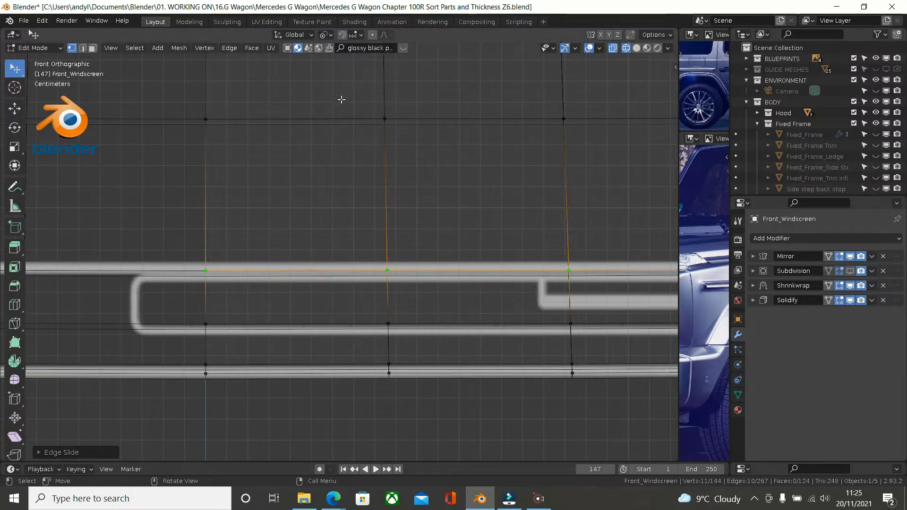
{"action": "left_click", "coordinate": [206, 272], "text": "shift"}
{"action": "left_click", "coordinate": [206, 272], "text": "shift"}
{"action": "scroll", "coordinate": [254, 246], "scroll_direction": "down", "scroll_amount": 2}
{"action": "middle_click_drag", "start_coordinate": [304, 247], "coordinate": [238, 261], "text": "shift"}
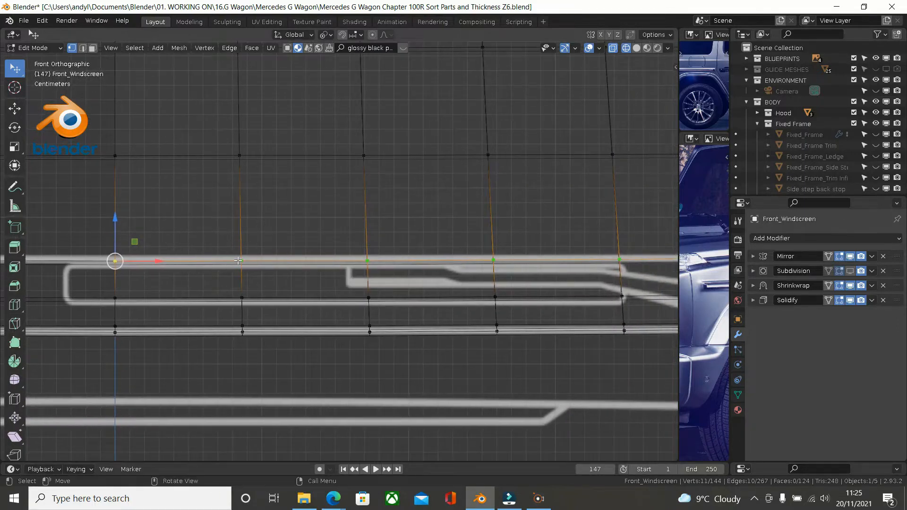
{"action": "key", "text": "s"}
{"action": "key", "text": "z"}
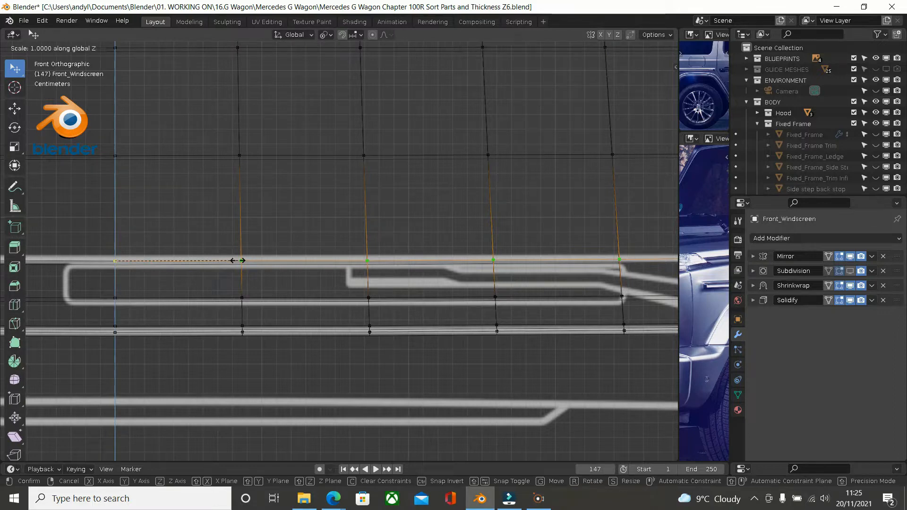
{"action": "type", "text": "0"}
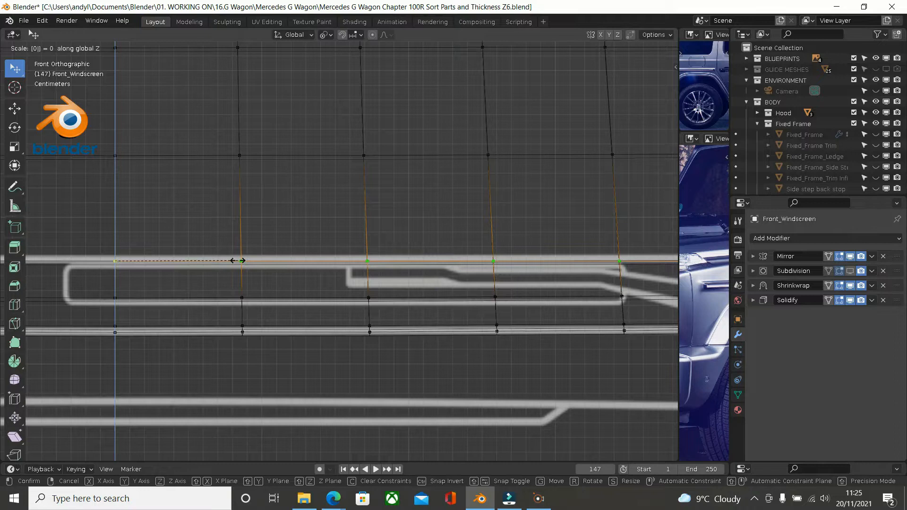
{"action": "key", "text": "Return"}
- Deselect the row's centre-line vertex and edge-slide the remaining vertices slightly up along the blueprint's inner border line
{"action": "scroll", "coordinate": [336, 262], "scroll_direction": "up", "scroll_amount": 1}
{"action": "middle_click_drag", "start_coordinate": [330, 279], "coordinate": [12, 340], "text": "shift"}
{"action": "middle_click_drag", "start_coordinate": [224, 333], "coordinate": [328, 279], "text": "shift"}
{"action": "middle_click_drag", "start_coordinate": [257, 295], "coordinate": [387, 283], "text": "shift"}
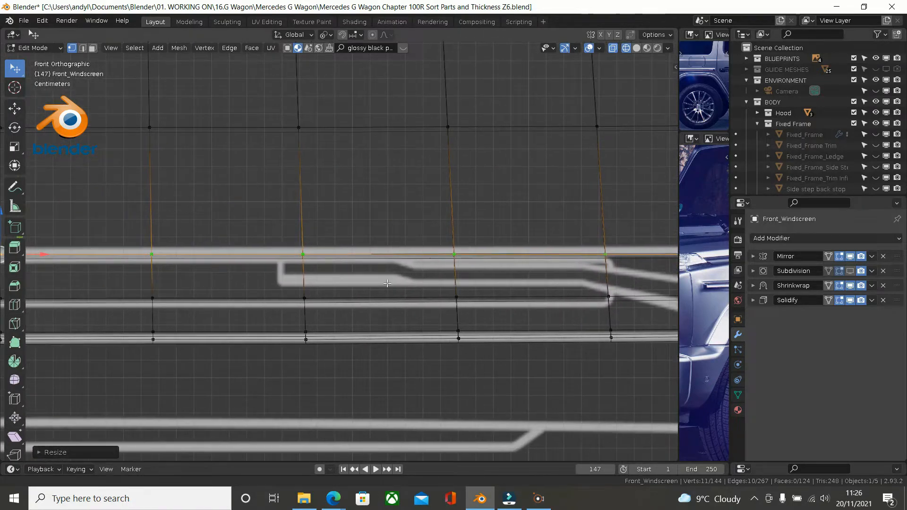
{"action": "middle_click_drag", "start_coordinate": [218, 283], "coordinate": [379, 284], "text": "shift"}
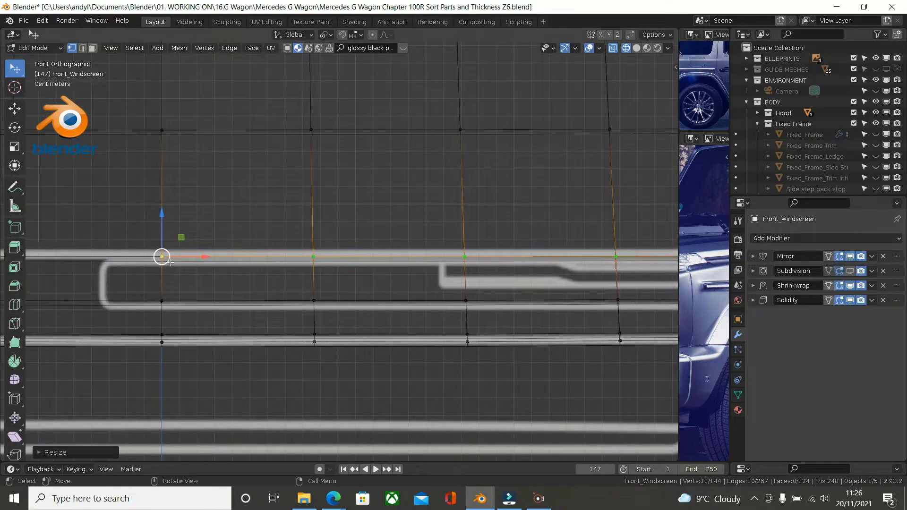
{"action": "key", "text": "b"}
{"action": "middle_click_drag", "start_coordinate": [133, 228], "coordinate": [219, 341]}
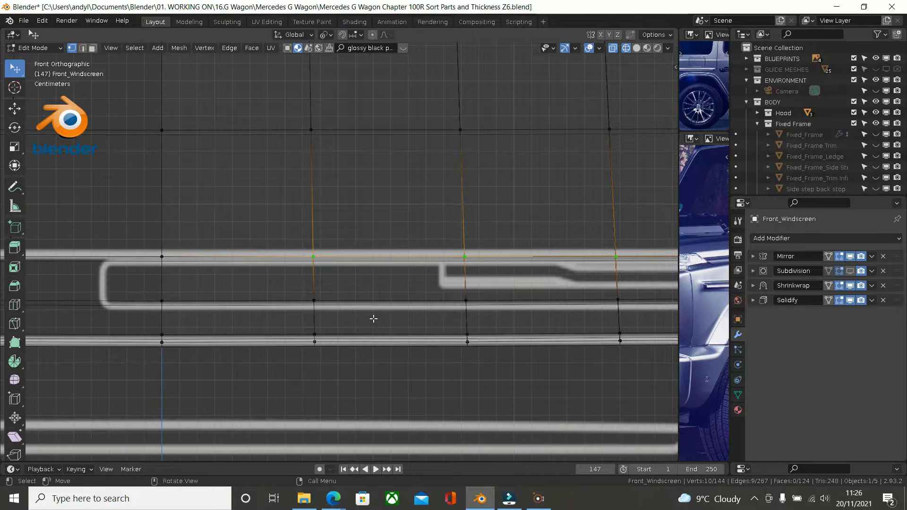
{"action": "scroll", "coordinate": [373, 319], "scroll_direction": "up", "scroll_amount": 2}
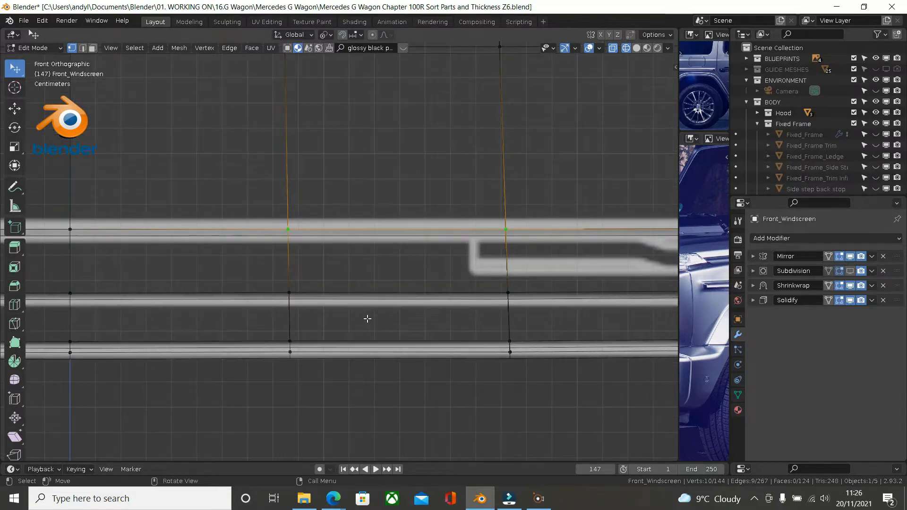
{"action": "key", "text": "g"}
{"action": "key", "text": "g"}
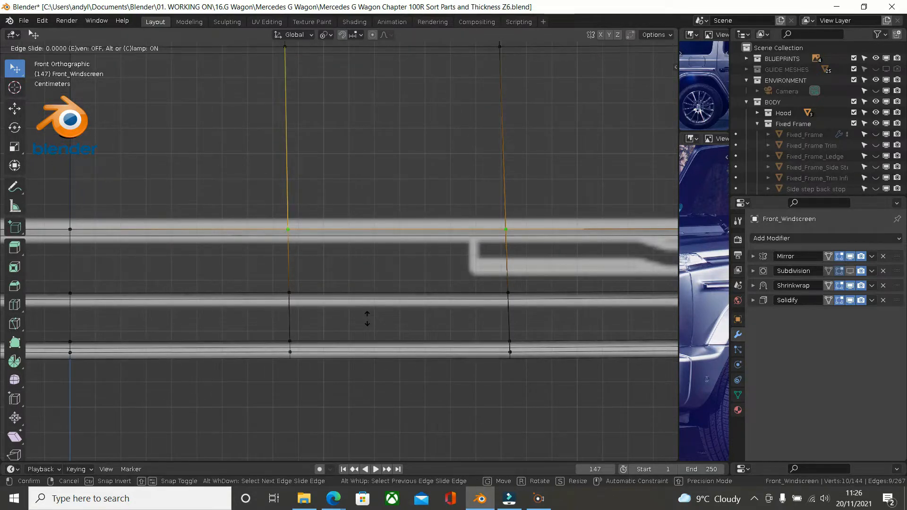
{"action": "left_click", "coordinate": [368, 309]}
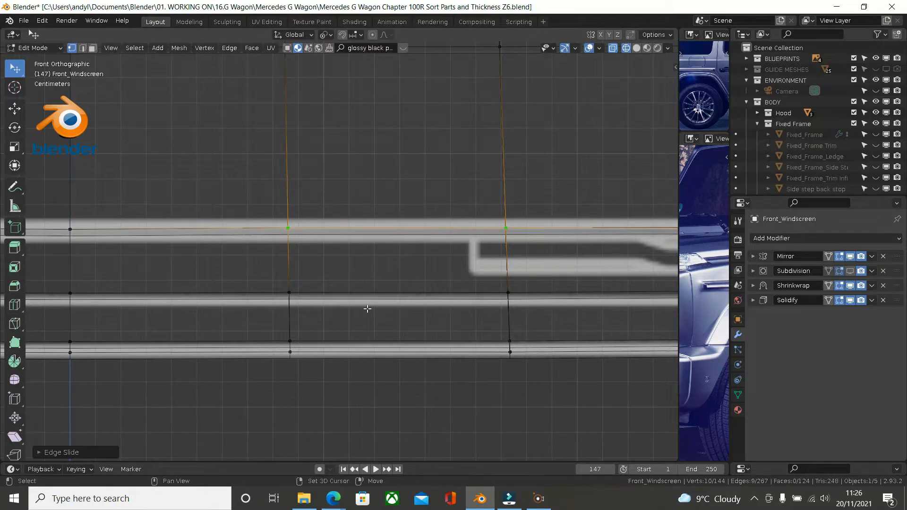
- Deselect the lower row's vertex nearest the centre line and edge-slide the remaining nine slightly up along the blueprint's inner border line
{"action": "key", "text": "b"}
{"action": "middle_click_drag", "start_coordinate": [253, 208], "coordinate": [295, 321]}
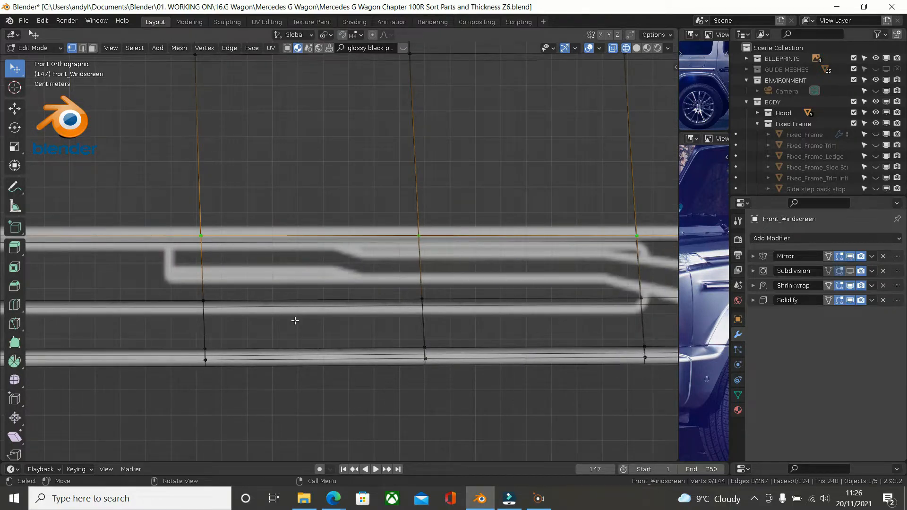
{"action": "key", "text": "g"}
{"action": "key", "text": "g"}
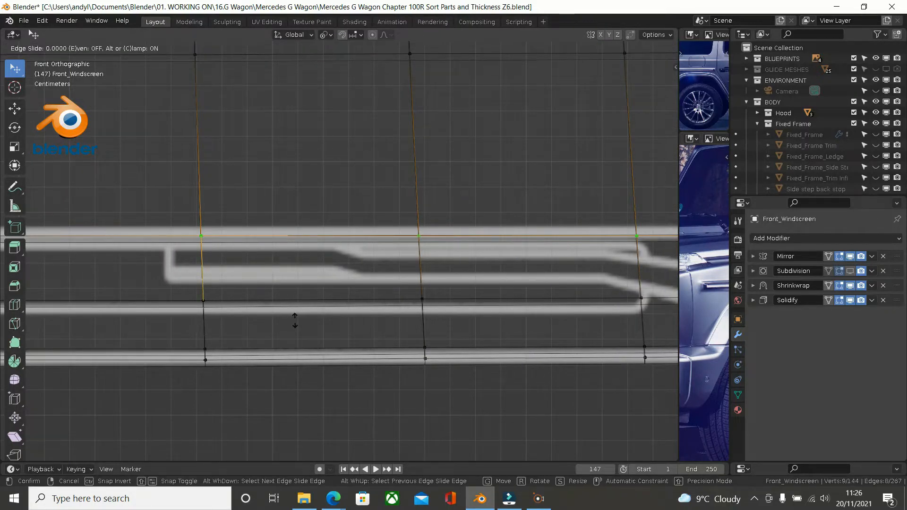
{"action": "left_click", "coordinate": [295, 312]}
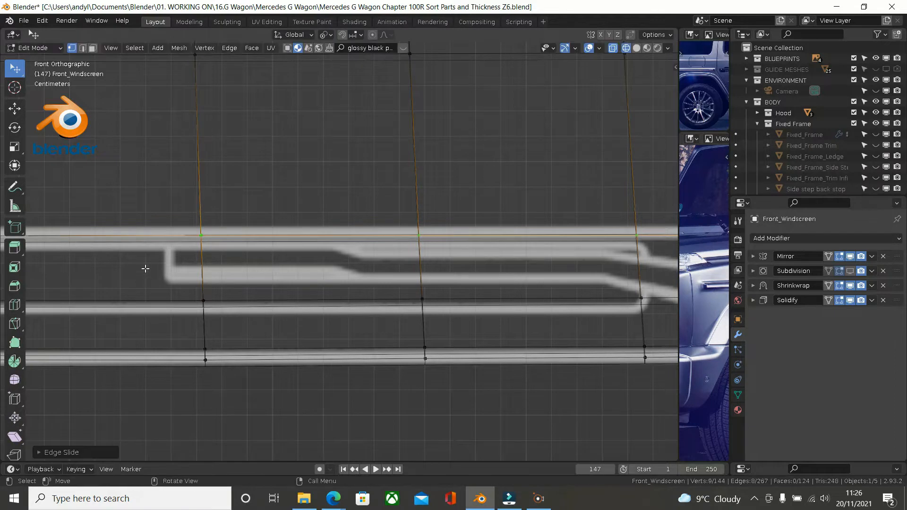
- Deselect the next vertex outward in the lower row and edge-slide the remaining eight slightly up on the inner border line
{"action": "middle_click_drag", "start_coordinate": [144, 222], "coordinate": [262, 300]}
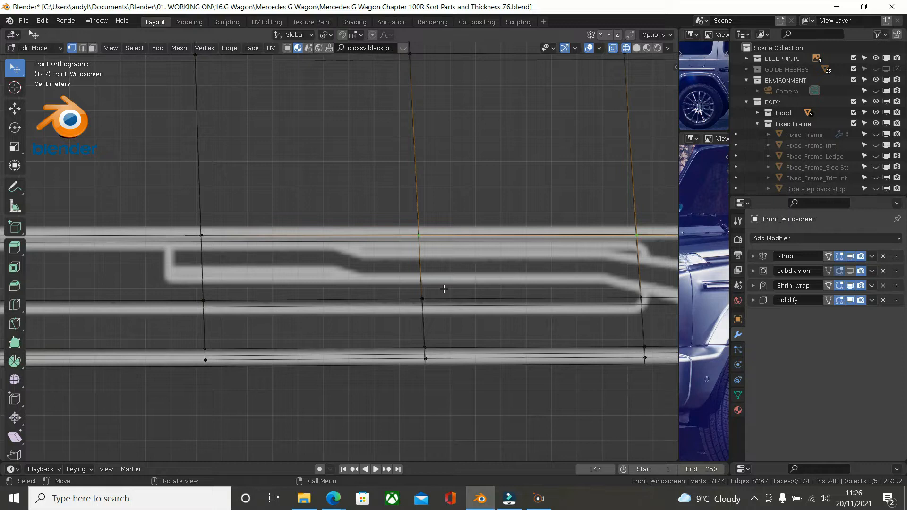
{"action": "key", "text": "g"}
{"action": "key", "text": "g"}
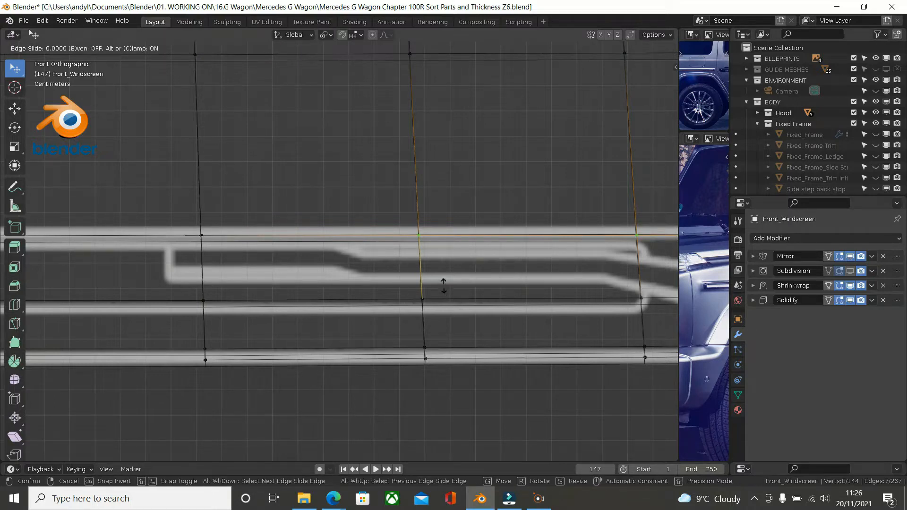
{"action": "left_click", "coordinate": [444, 277]}
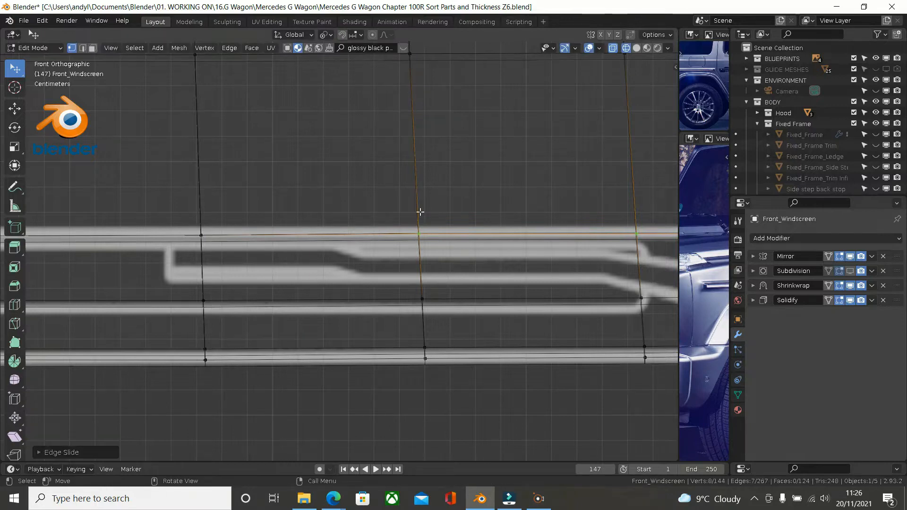
- Deselect the next two vertices outward in the lower row and edge-slide the remaining six to follow the inner border line
{"action": "key", "text": "b"}
{"action": "left_click_drag", "start_coordinate": [405, 191], "coordinate": [449, 275]}
{"action": "middle_click_drag", "start_coordinate": [449, 275], "coordinate": [178, 312]}
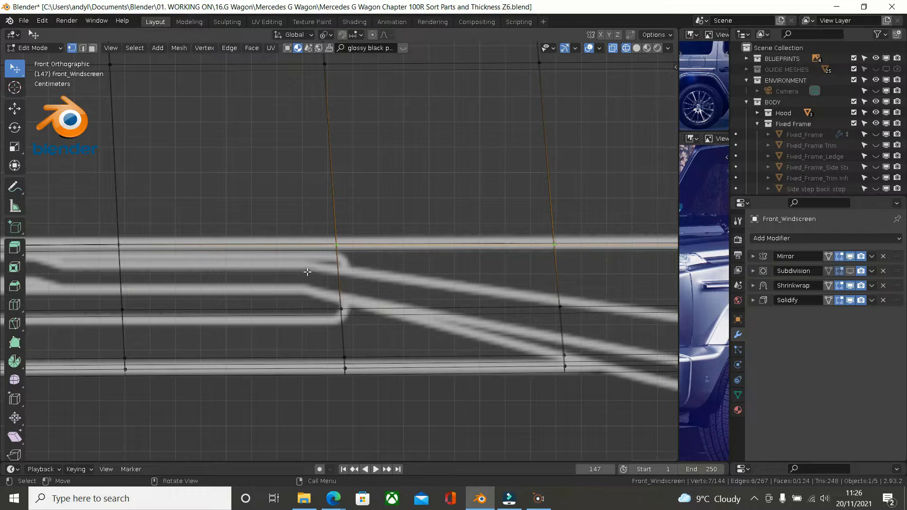
{"action": "key", "text": "b"}
{"action": "middle_click_drag", "start_coordinate": [309, 234], "coordinate": [362, 297]}
{"action": "middle_click_drag", "start_coordinate": [416, 307], "coordinate": [235, 324], "text": "shift"}
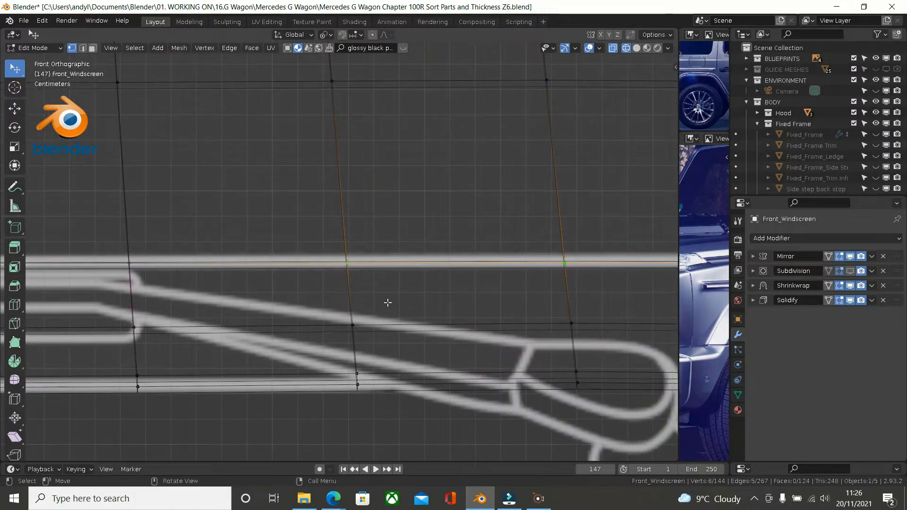
{"action": "scroll", "coordinate": [388, 293], "scroll_direction": "up", "scroll_amount": 1}
{"action": "key", "text": "g"}
{"action": "key", "text": "g"}
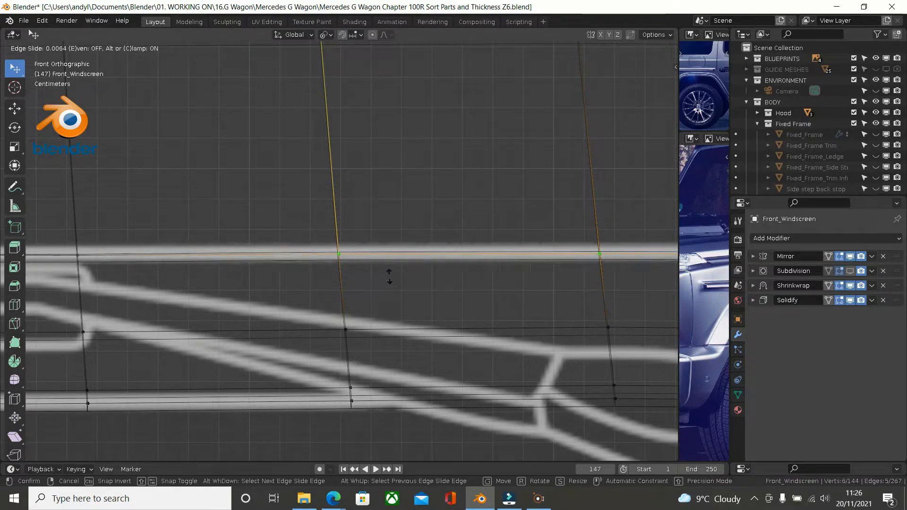
{"action": "left_click", "coordinate": [390, 277]}
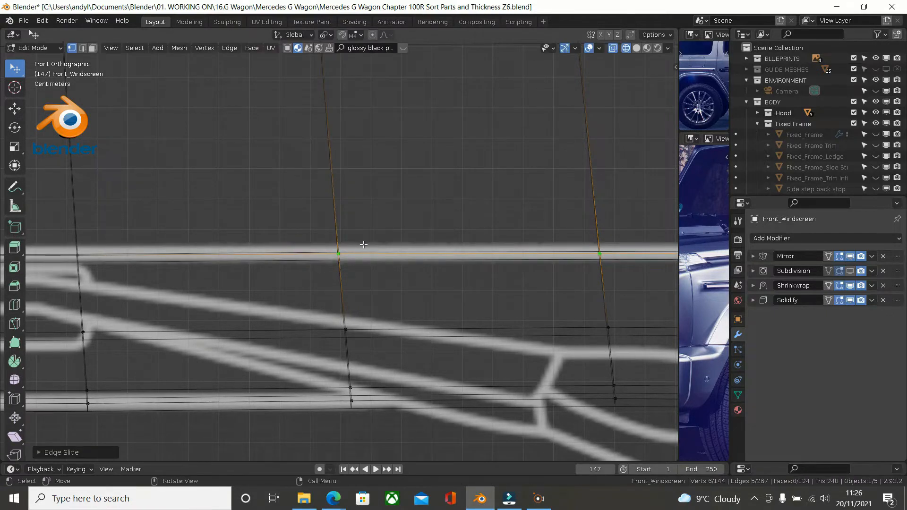
- Deselect one more inner vertex of the lower row and edge-slide the remaining five onto the inner border line
{"action": "key", "text": "b"}
{"action": "middle_click_drag", "start_coordinate": [248, 216], "coordinate": [145, 329]}
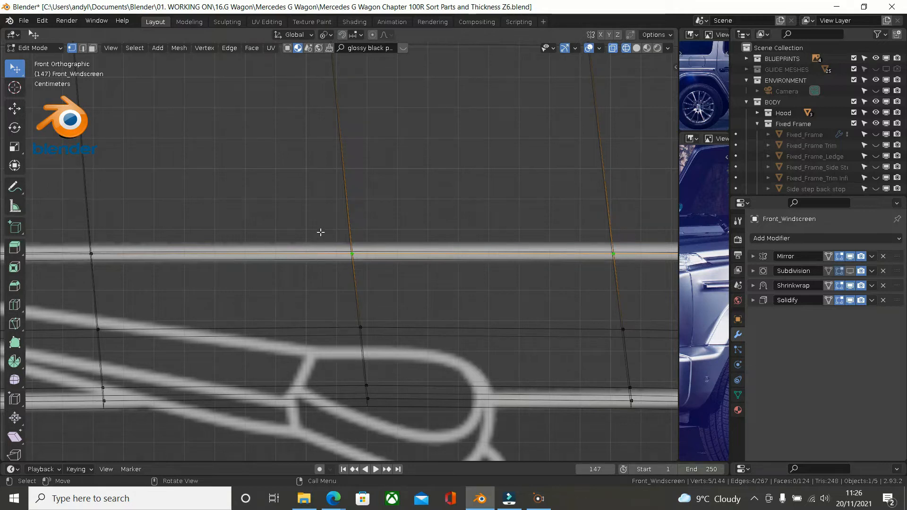
{"action": "key", "text": "g"}
{"action": "key", "text": "g"}
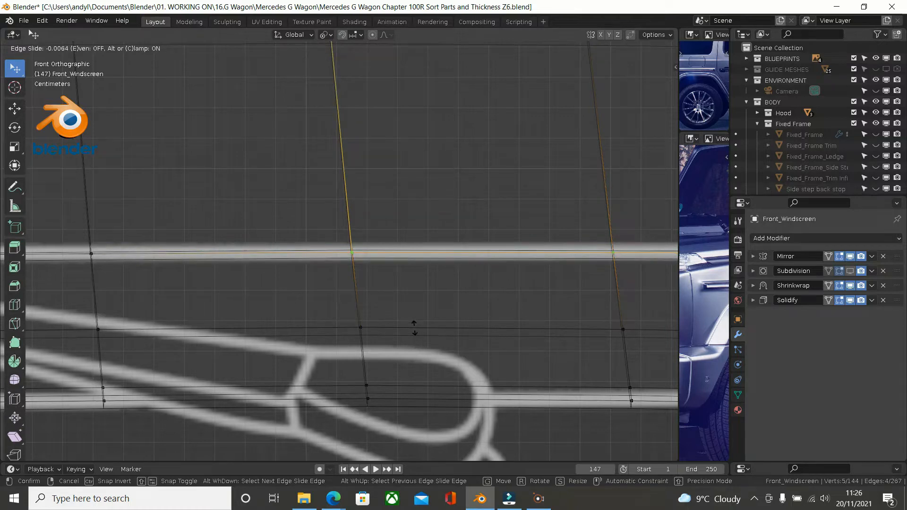
{"action": "left_click", "coordinate": [414, 328]}
- Reduce the selection to the three outermost lower-row vertices and edge-slide them slightly up to where the border's corner curve begins
{"action": "middle_click_drag", "start_coordinate": [336, 239], "coordinate": [211, 318]}
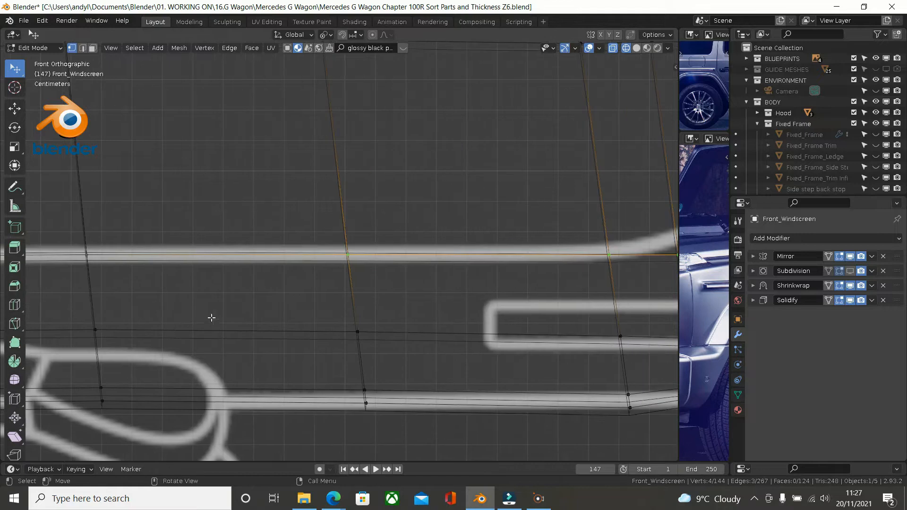
{"action": "key", "text": "b"}
{"action": "middle_click_drag", "start_coordinate": [338, 247], "coordinate": [389, 295]}
{"action": "middle_click_drag", "start_coordinate": [459, 307], "coordinate": [255, 332], "text": "shift"}
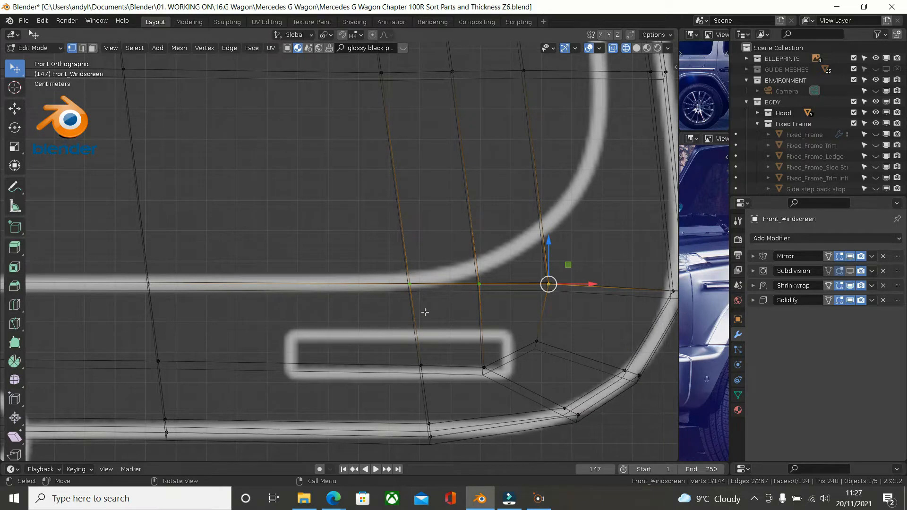
{"action": "key", "text": "g"}
{"action": "key", "text": "g"}
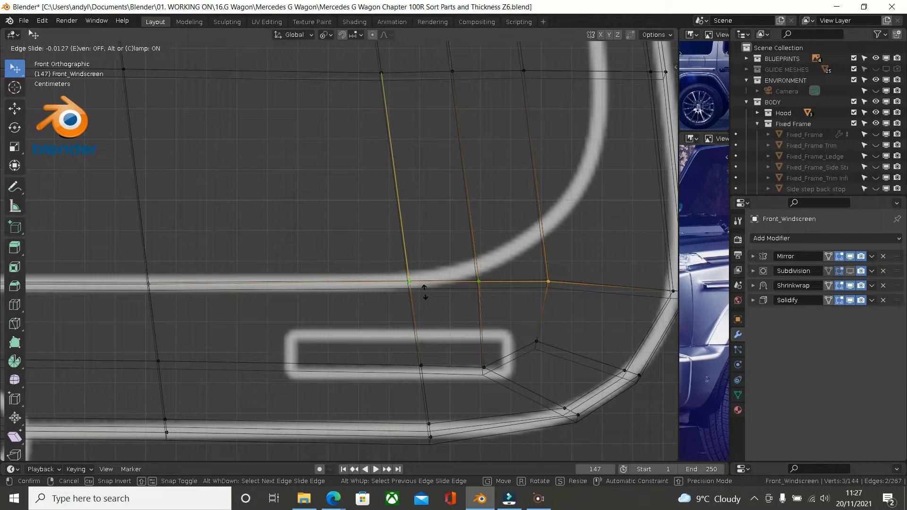
{"action": "left_click", "coordinate": [424, 291]}
- Deselect the vertex at the start of the corner curve and edge-slide the two outer vertices up onto the curved inner border
{"action": "key", "text": "b"}
{"action": "left_click_drag", "start_coordinate": [362, 247], "coordinate": [432, 315]}
{"action": "middle_click_drag", "start_coordinate": [432, 315], "coordinate": [432, 315]}
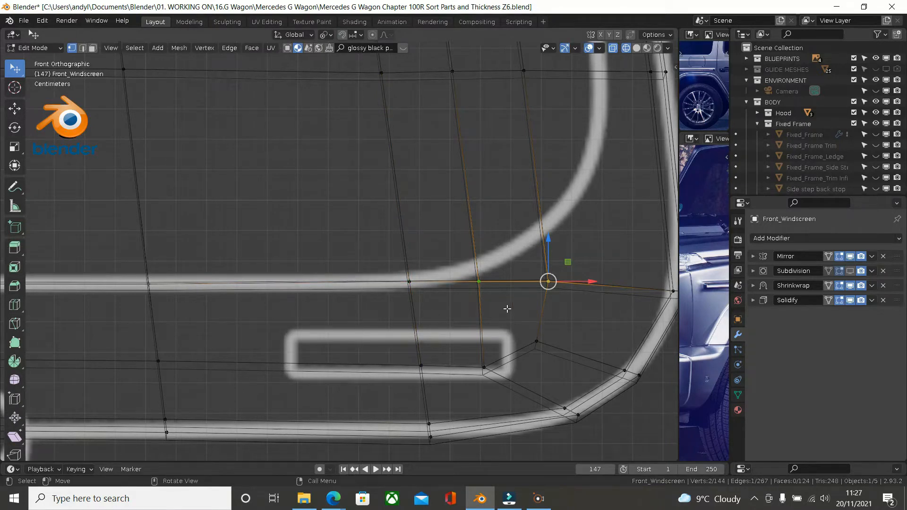
{"action": "key", "text": "g"}
{"action": "key", "text": "g"}
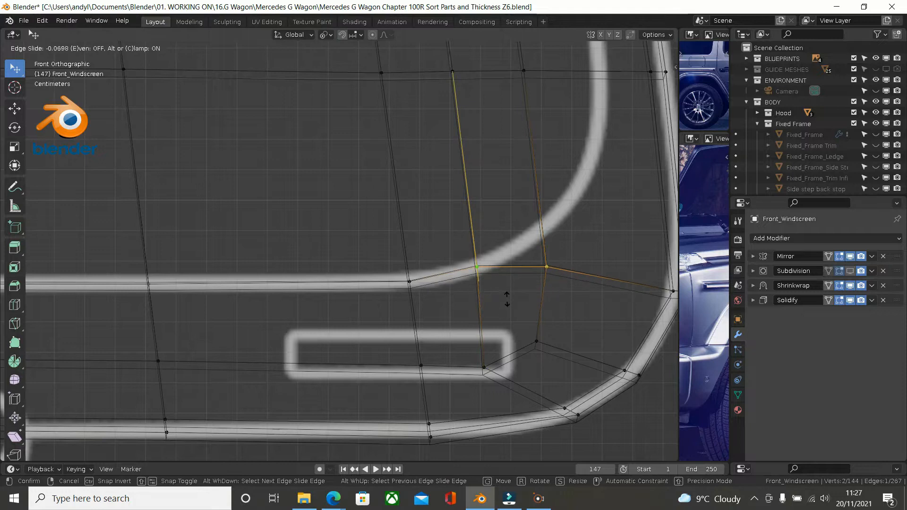
{"action": "left_click", "coordinate": [507, 299]}
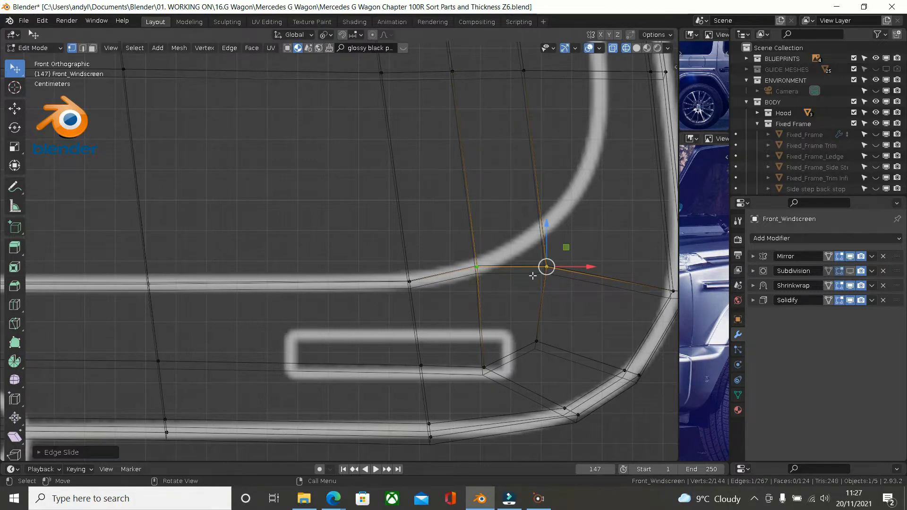
- Leave only the outermost corner vertex selected and vertex-slide it up its vertical edge onto the inner border's curve
{"action": "key", "text": "b"}
{"action": "middle_click_drag", "start_coordinate": [429, 253], "coordinate": [507, 319]}
{"action": "key", "text": "g"}
{"action": "key", "text": "g"}
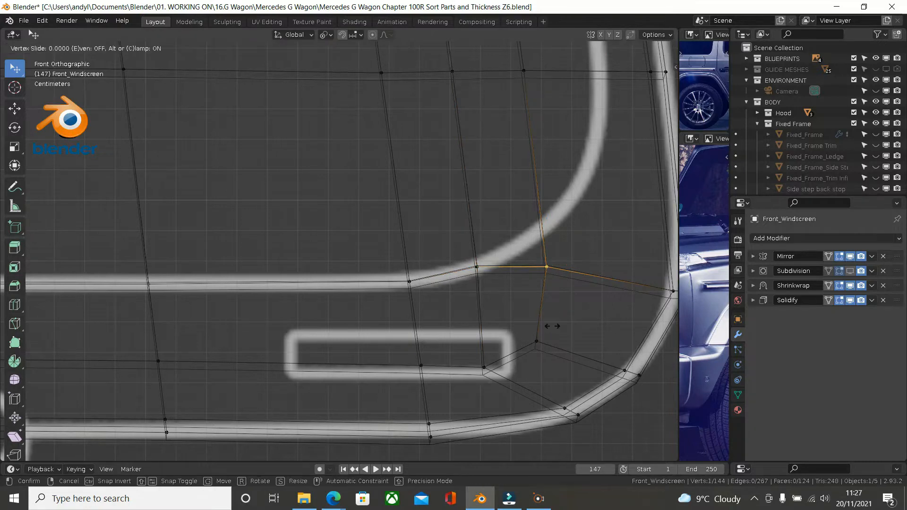
{"action": "left_click", "coordinate": [552, 285]}
{"action": "scroll", "coordinate": [550, 298], "scroll_direction": "down", "scroll_amount": 2}
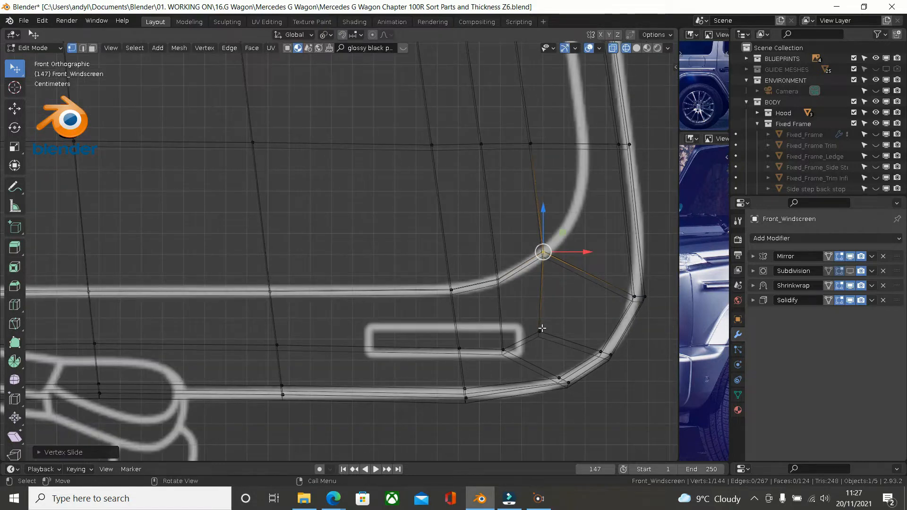
{"action": "scroll", "coordinate": [542, 328], "scroll_direction": "down", "scroll_amount": 1}
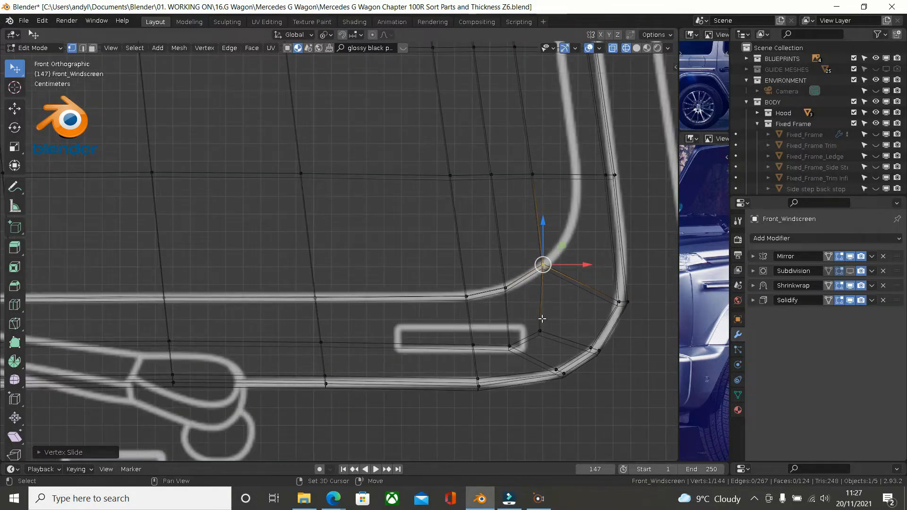
{"action": "middle_click_drag", "start_coordinate": [525, 327], "coordinate": [446, 378], "text": "shift"}
{"action": "scroll", "coordinate": [446, 378], "scroll_direction": "down", "scroll_amount": 2}
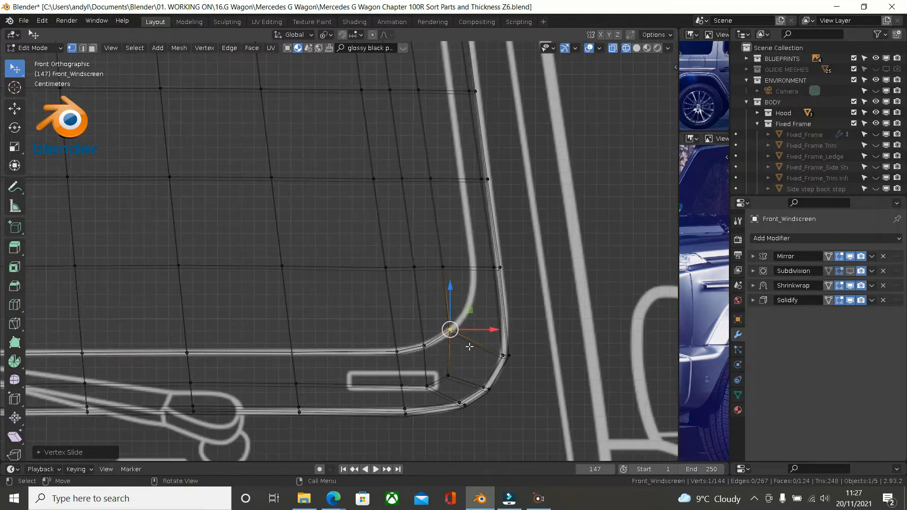
{"action": "middle_click_drag", "start_coordinate": [469, 346], "coordinate": [447, 304], "text": "shift"}
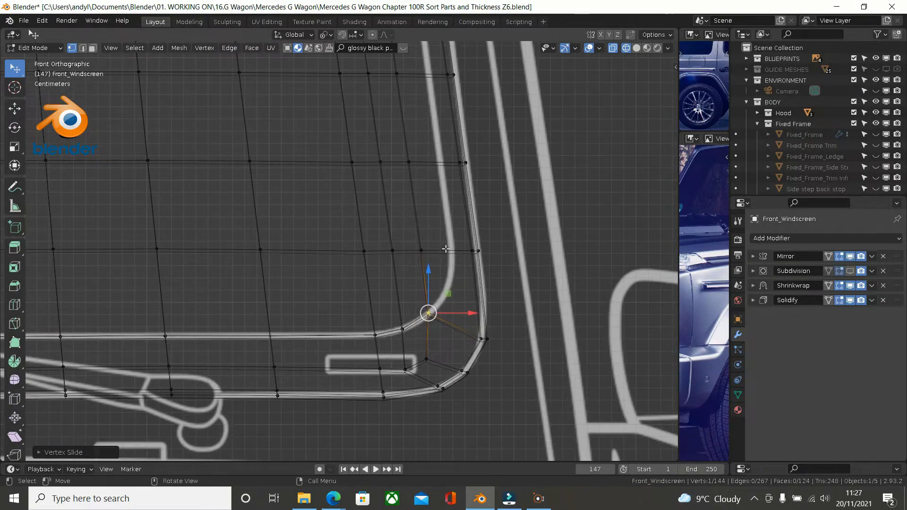
{"action": "key", "text": "ctrl+r"}
{"action": "key", "text": "Escape"}
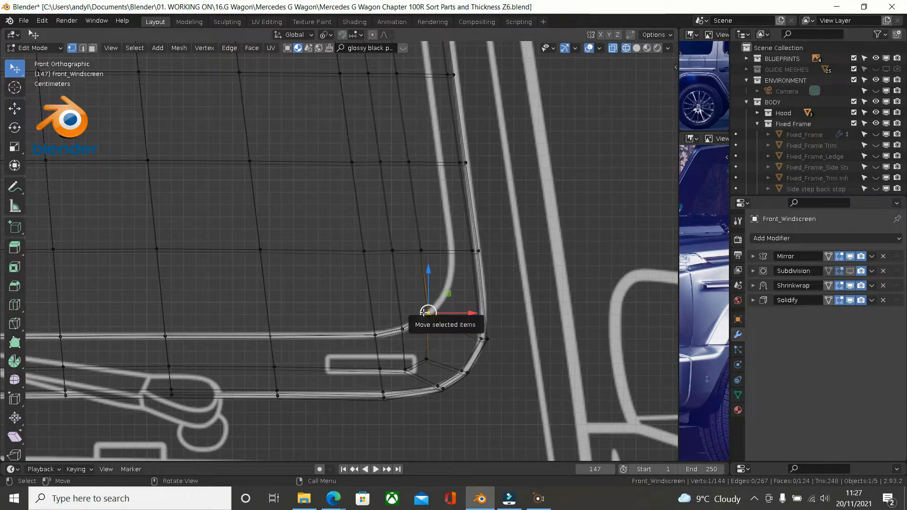
- Hide the selected corner vertex and add a loop cut inside the windscreen's outer side edge, slid onto the blueprint's inner border line
{"action": "key", "text": "h"}
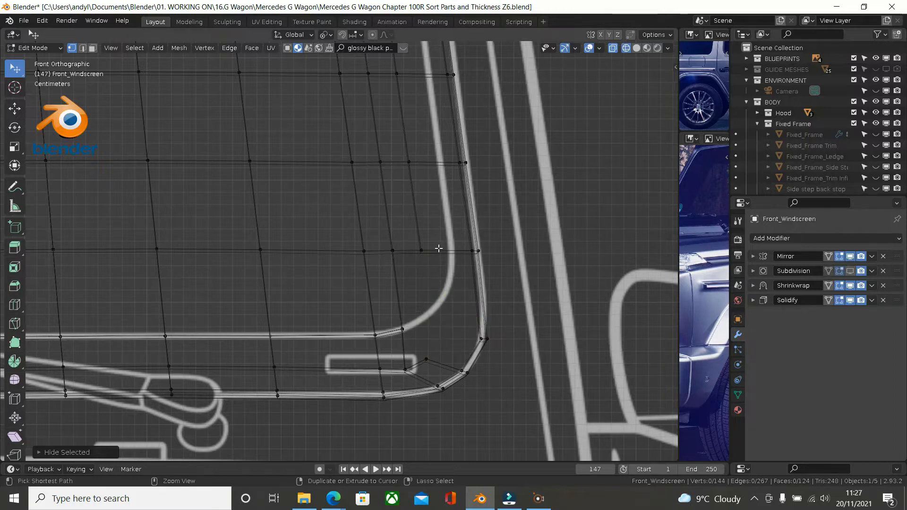
{"action": "key", "text": "ctrl+r"}
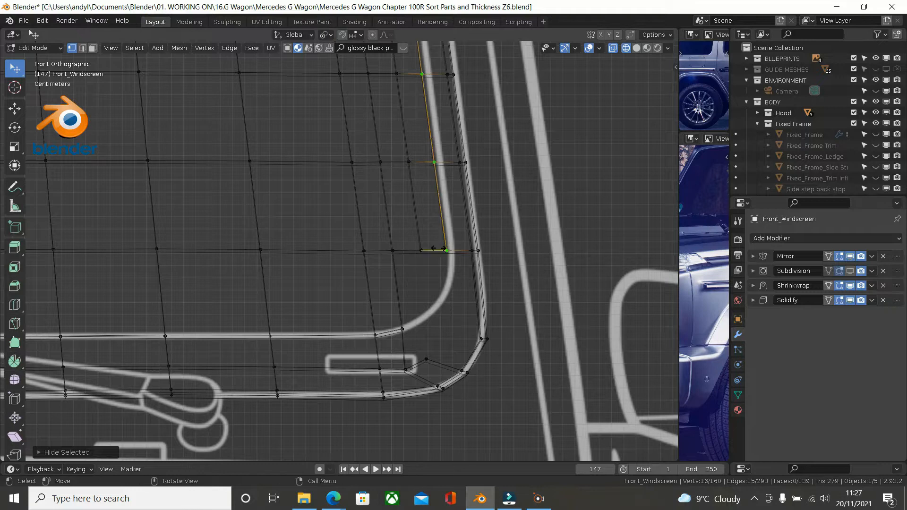
{"action": "left_click", "coordinate": [439, 248]}
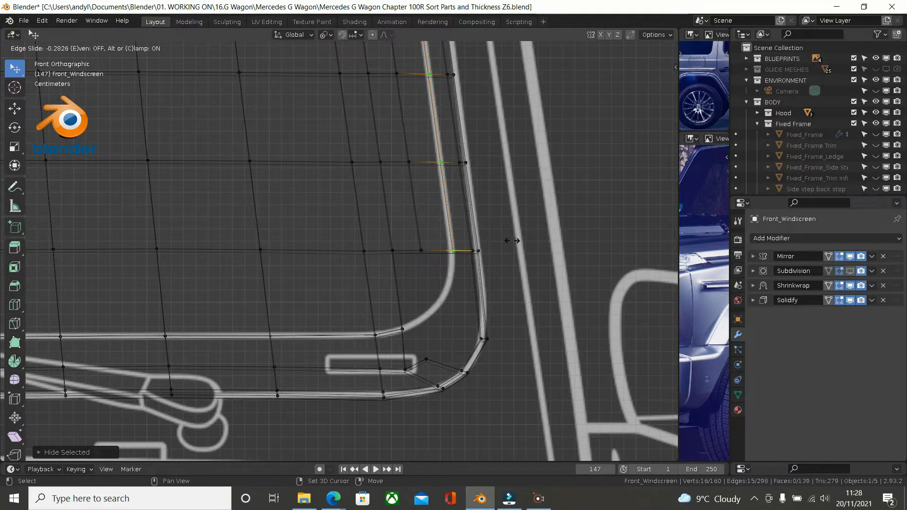
{"action": "left_click", "coordinate": [510, 241]}
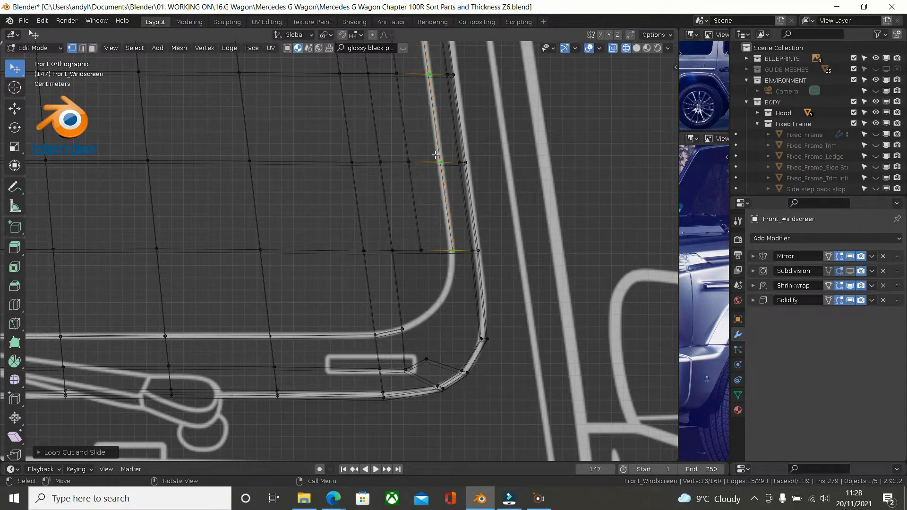
- Clear the selection and vertex-slide the upper inner-loop vertex two columns before the top corner slightly down onto the blueprint's inner border
{"action": "middle_click_drag", "start_coordinate": [364, 123], "coordinate": [415, 444], "text": "shift"}
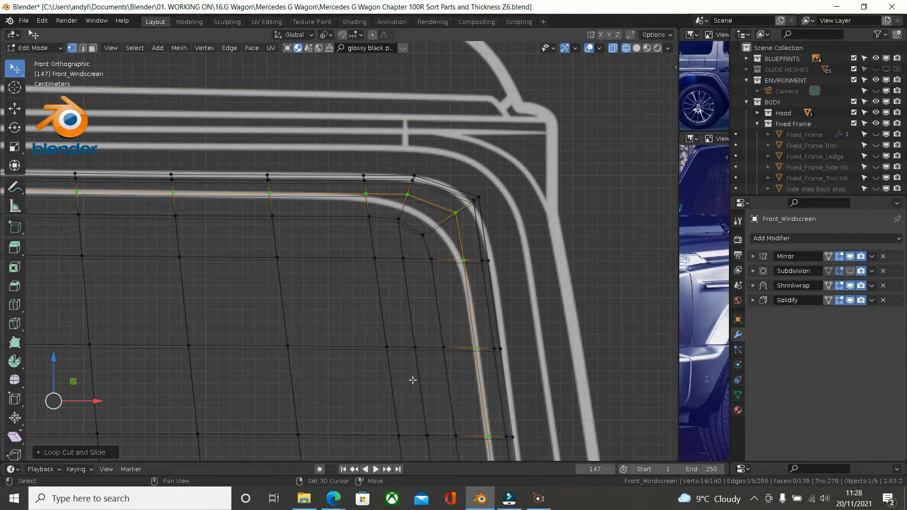
{"action": "middle_click_drag", "start_coordinate": [414, 357], "coordinate": [549, 367], "text": "shift"}
{"action": "middle_click_drag", "start_coordinate": [369, 302], "coordinate": [539, 326], "text": "shift"}
{"action": "middle_click_drag", "start_coordinate": [310, 314], "coordinate": [163, 310], "text": "shift"}
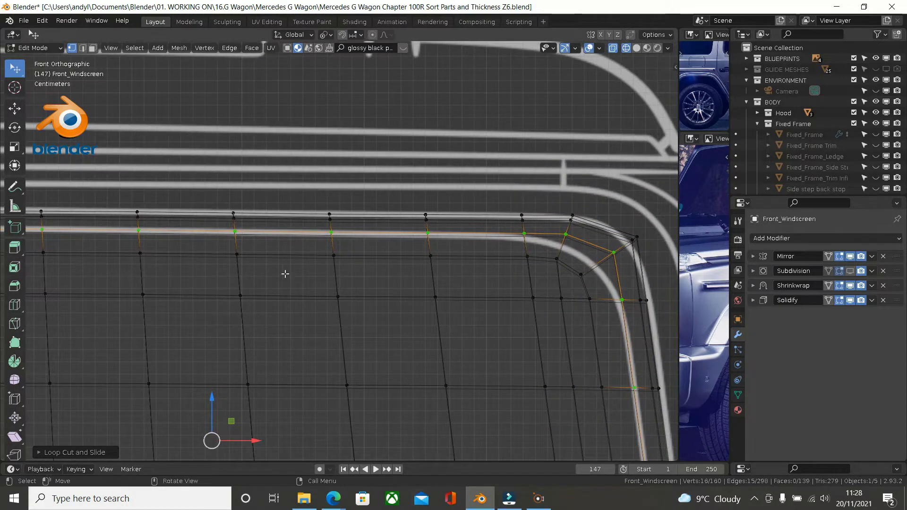
{"action": "scroll", "coordinate": [253, 274], "scroll_direction": "down", "scroll_amount": 2}
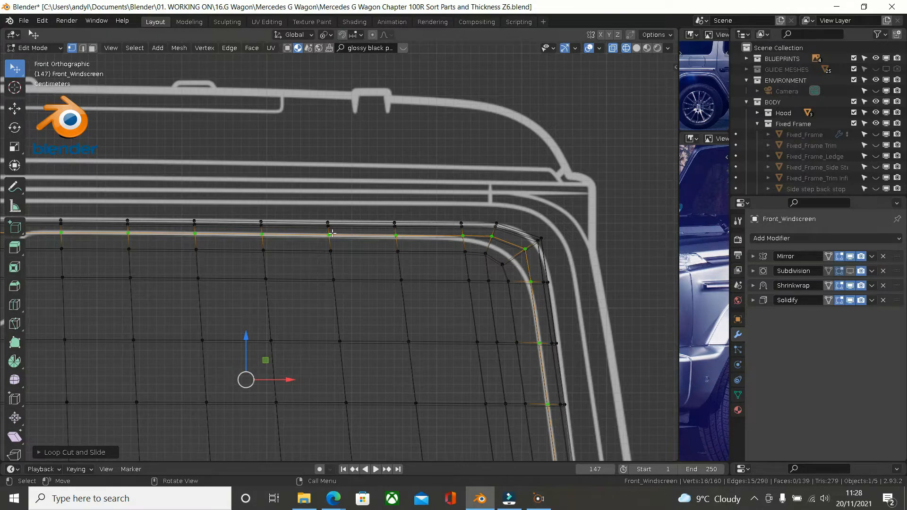
{"action": "left_click", "coordinate": [397, 160]}
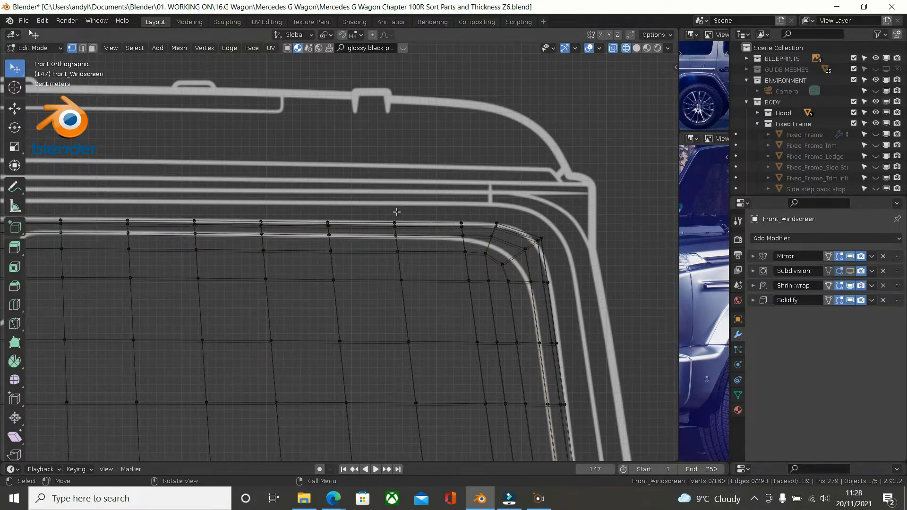
{"action": "scroll", "coordinate": [352, 220], "scroll_direction": "up", "scroll_amount": 1}
{"action": "scroll", "coordinate": [352, 220], "scroll_direction": "up", "scroll_amount": 3}
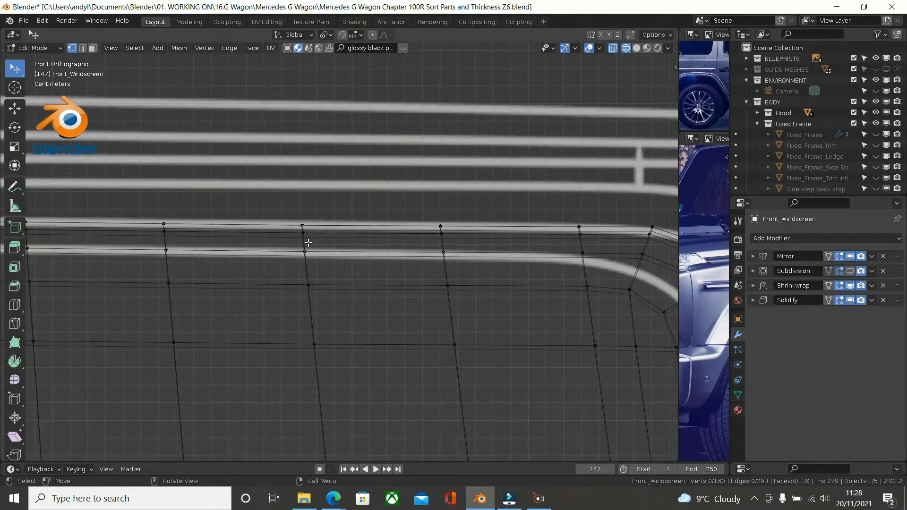
{"action": "left_click", "coordinate": [432, 247]}
{"action": "scroll", "coordinate": [466, 221], "scroll_direction": "up", "scroll_amount": 2}
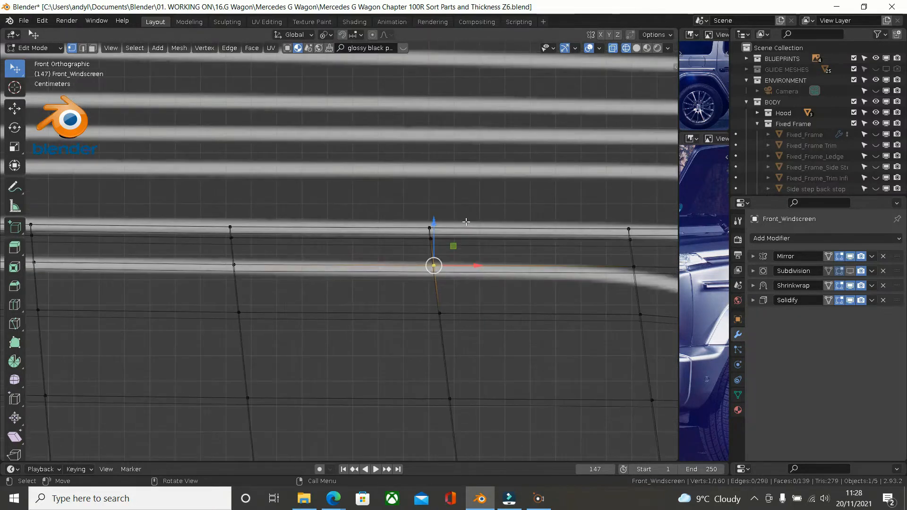
{"action": "key", "text": "g"}
{"action": "key", "text": "g"}
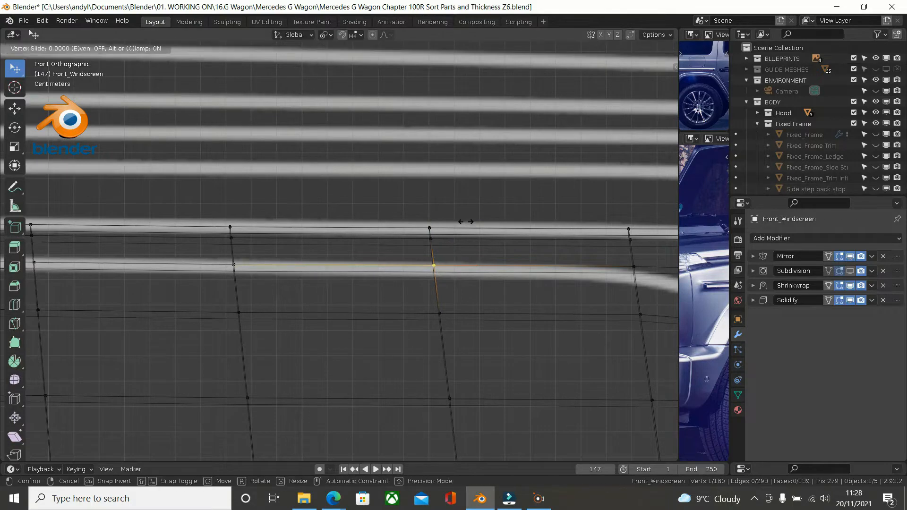
{"action": "left_click", "coordinate": [465, 255]}
- Vertex-slide the next upper loop vertex down its vertical edge to where the inner border's top corner curve begins
{"action": "middle_click_drag", "start_coordinate": [515, 262], "coordinate": [374, 279], "text": "shift"}
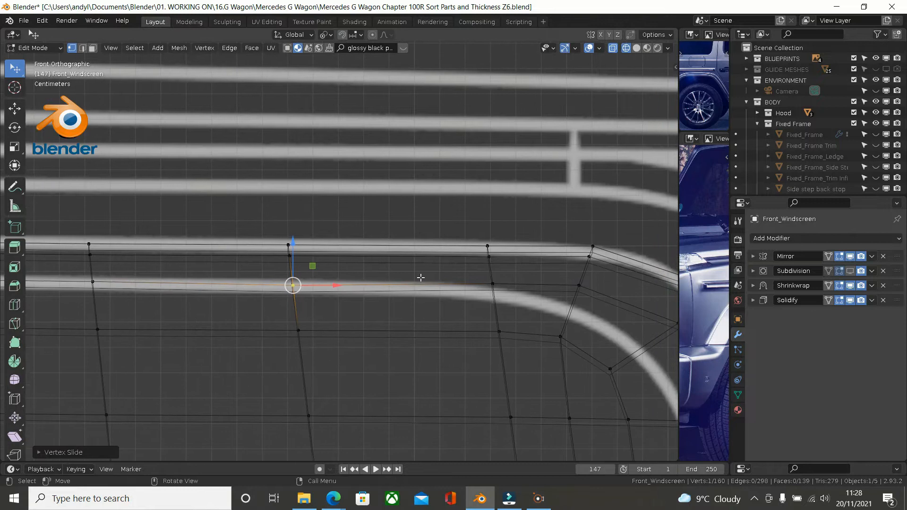
{"action": "left_click", "coordinate": [493, 284]}
{"action": "key", "text": "g"}
{"action": "key", "text": "g"}
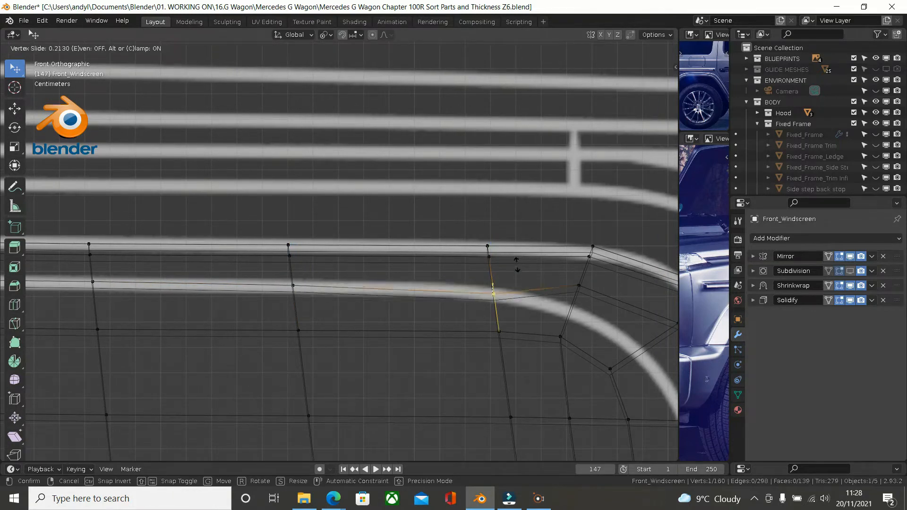
{"action": "left_click", "coordinate": [570, 262]}
- Vertex-slide the first corner vertex of the inner loop down its slanted edge onto the curved inner border
{"action": "middle_click_drag", "start_coordinate": [559, 277], "coordinate": [447, 252], "text": "shift"}
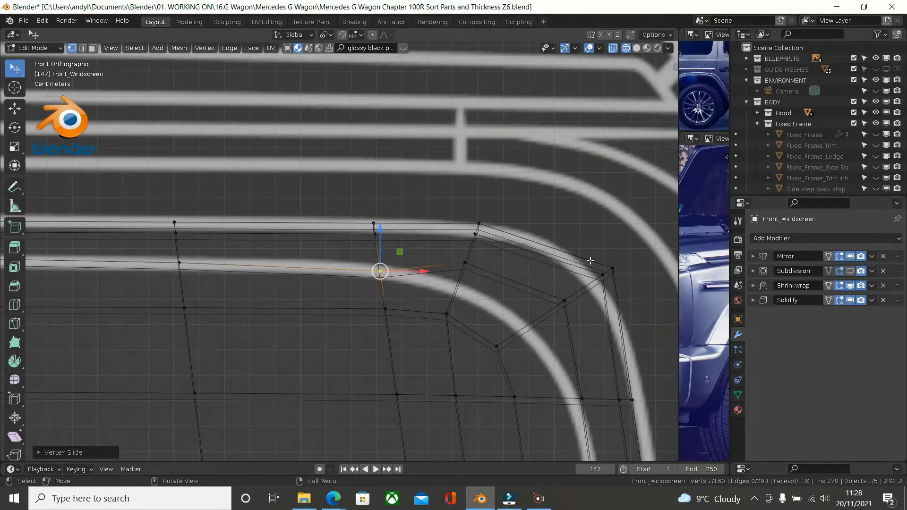
{"action": "middle_click_drag", "start_coordinate": [490, 263], "coordinate": [465, 233], "text": "shift"}
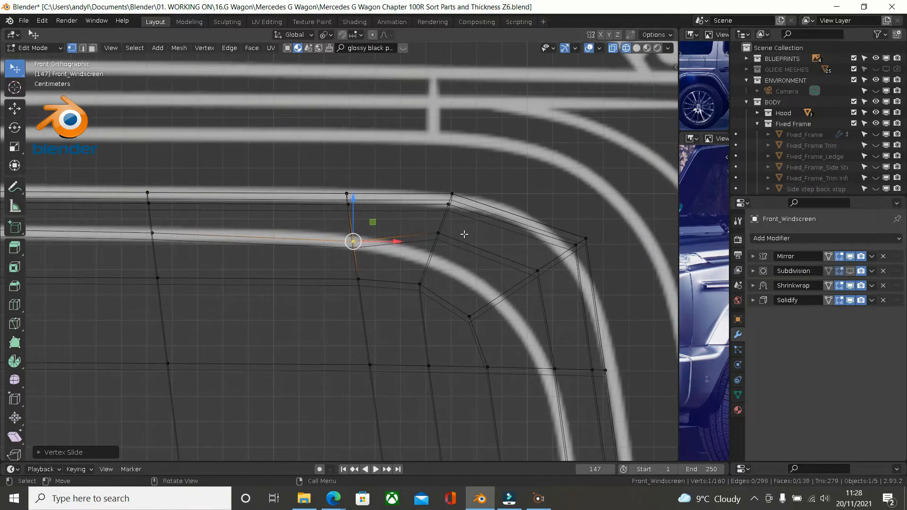
{"action": "left_click", "coordinate": [437, 233]}
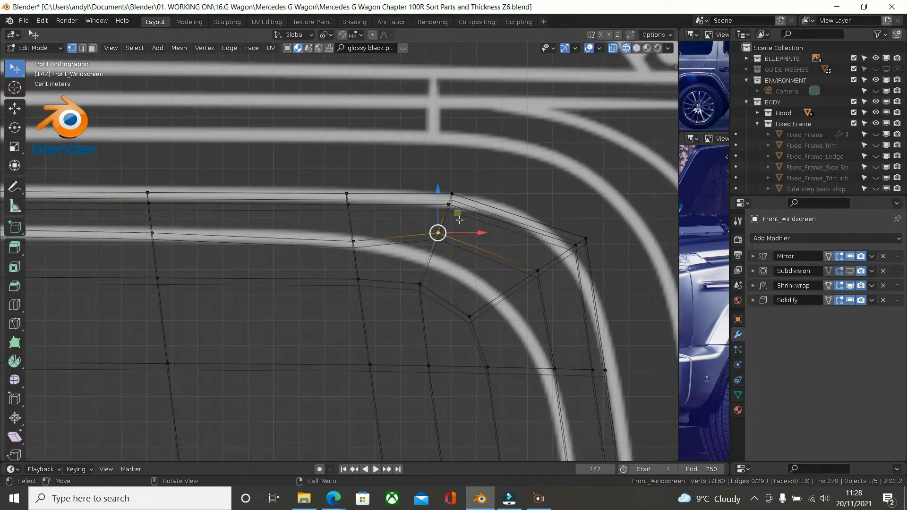
{"action": "key", "text": "shift+v"}
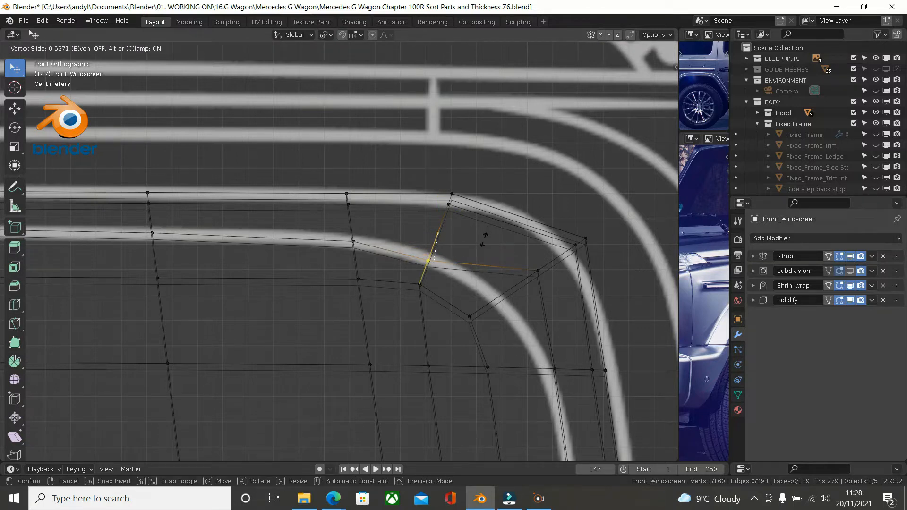
{"action": "left_click", "coordinate": [484, 239]}
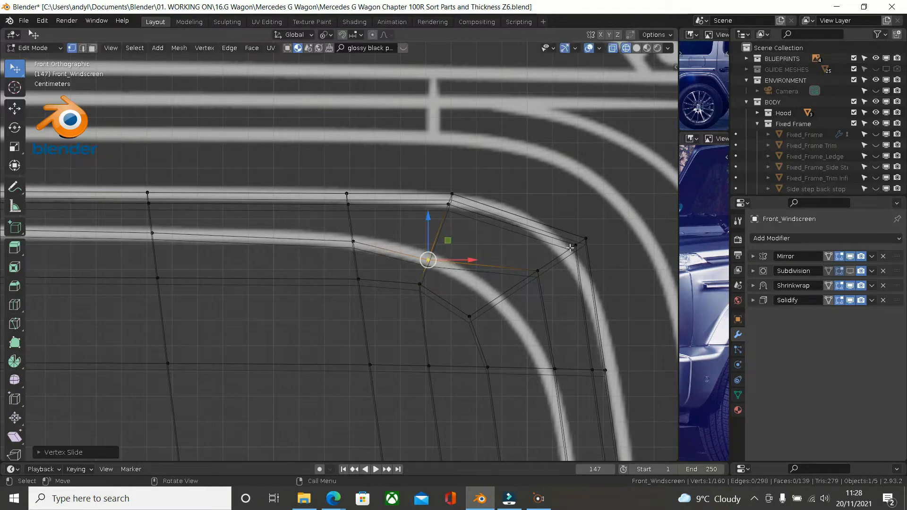
- Vertex-slide the outermost top corner vertex of the inner loop diagonally inward onto the border's curve
{"action": "left_click", "coordinate": [555, 263]}
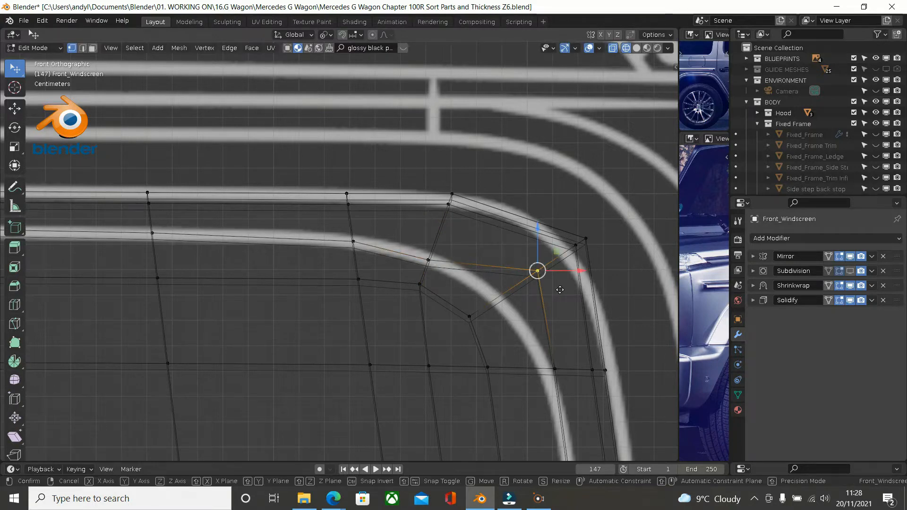
{"action": "key", "text": "shift+v"}
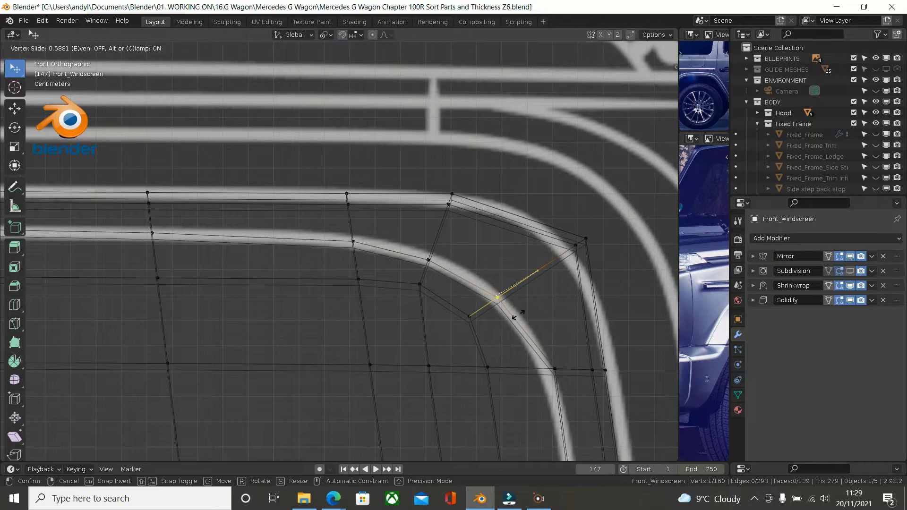
{"action": "left_click", "coordinate": [519, 312]}
{"action": "scroll", "coordinate": [550, 299], "scroll_direction": "down", "scroll_amount": 2}
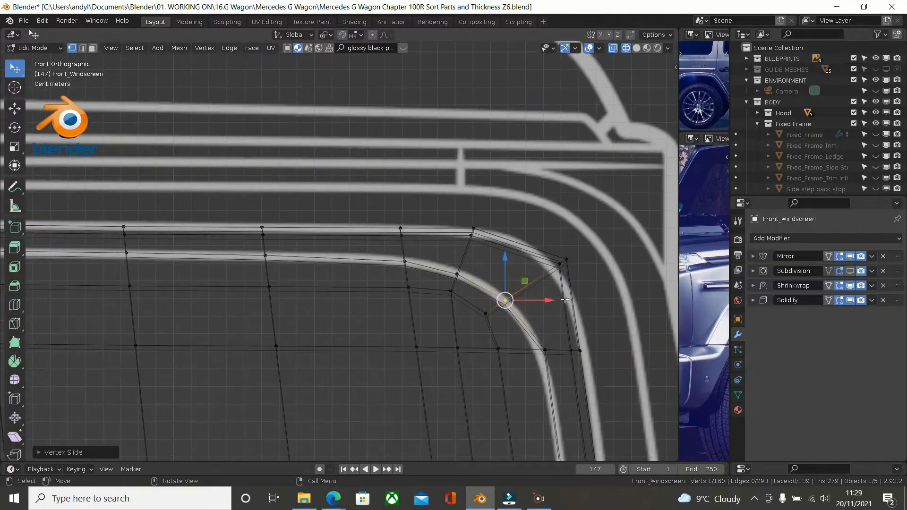
- Enable the Subdivision modifier's viewport display and compare the smoothed windscreen corner with the blueprint in Object Mode
{"action": "key", "text": "Tab"}
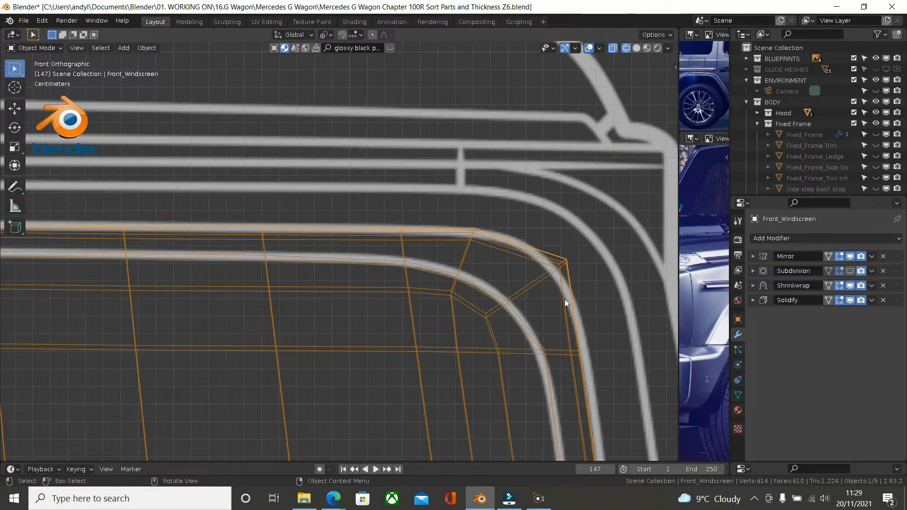
{"action": "left_click", "coordinate": [849, 270]}
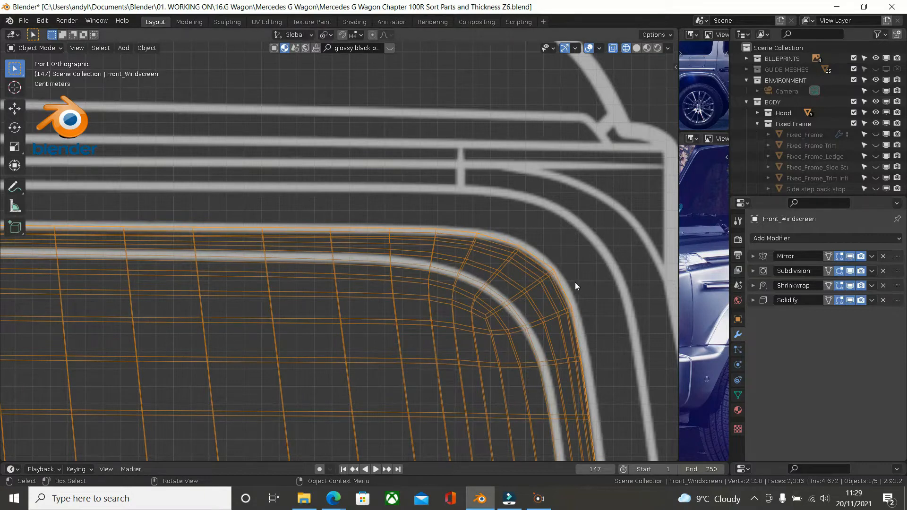
{"action": "key", "text": "Tab"}
{"action": "key", "text": "Tab"}
{"action": "key", "text": "Tab"}
{"action": "key", "text": "Tab"}
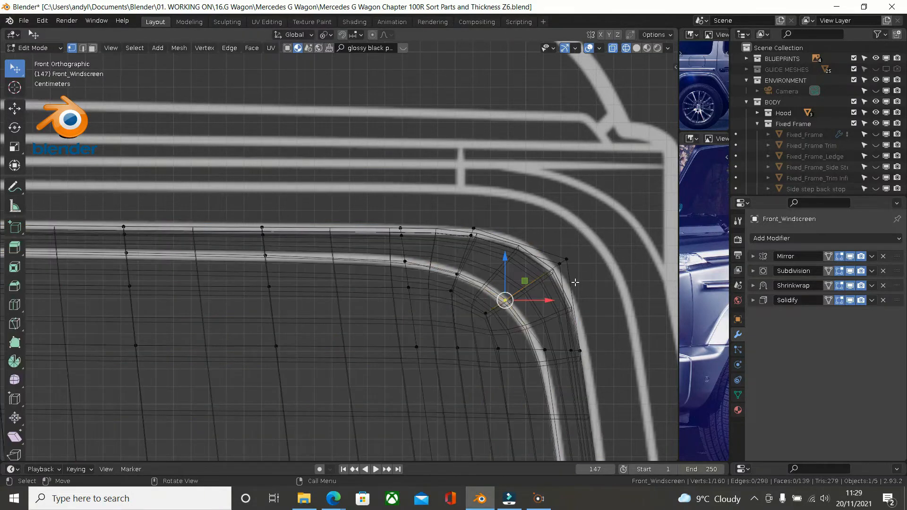
{"action": "scroll", "coordinate": [575, 282], "scroll_direction": "down", "scroll_amount": 6}
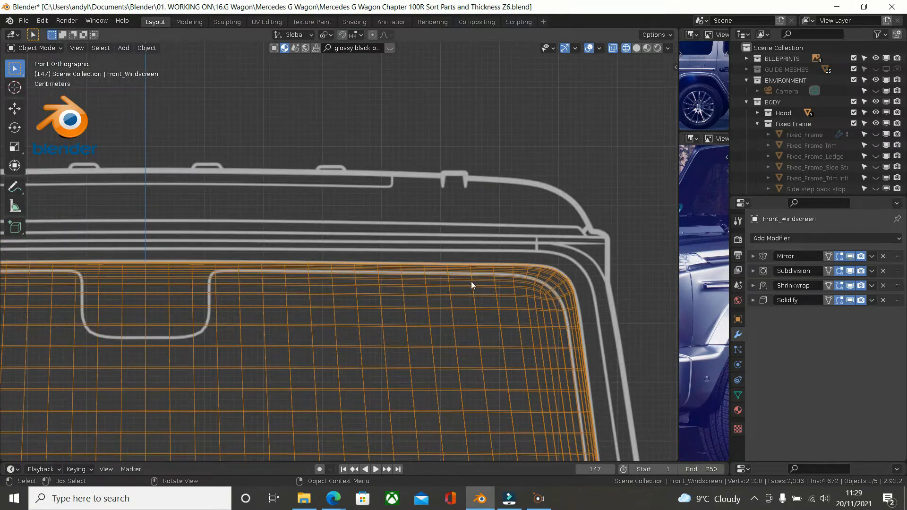
{"action": "scroll", "coordinate": [235, 257], "scroll_direction": "up", "scroll_amount": 2}
- Return to Edit Mode and add a vertical loop cut near the windscreen's centre, slid onto the side of the blueprint's central notch
{"action": "key", "text": "Tab"}
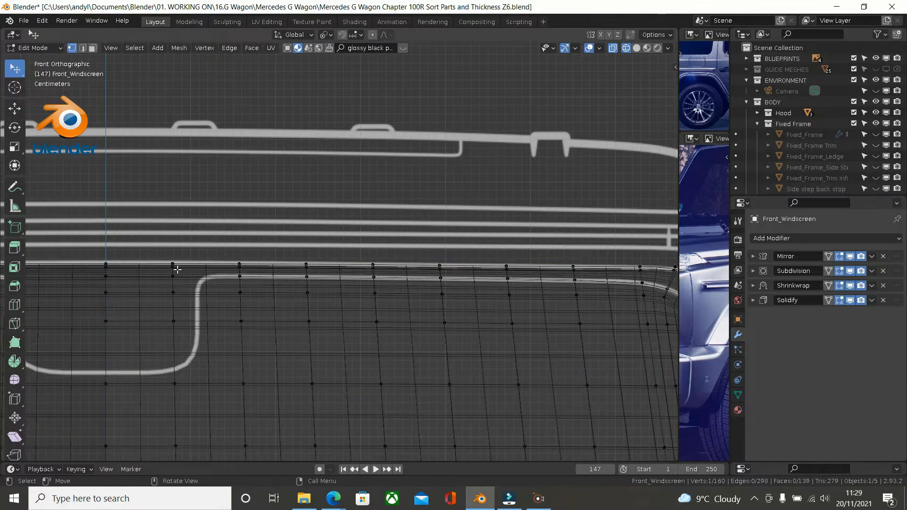
{"action": "scroll", "coordinate": [205, 261], "scroll_direction": "up", "scroll_amount": 1}
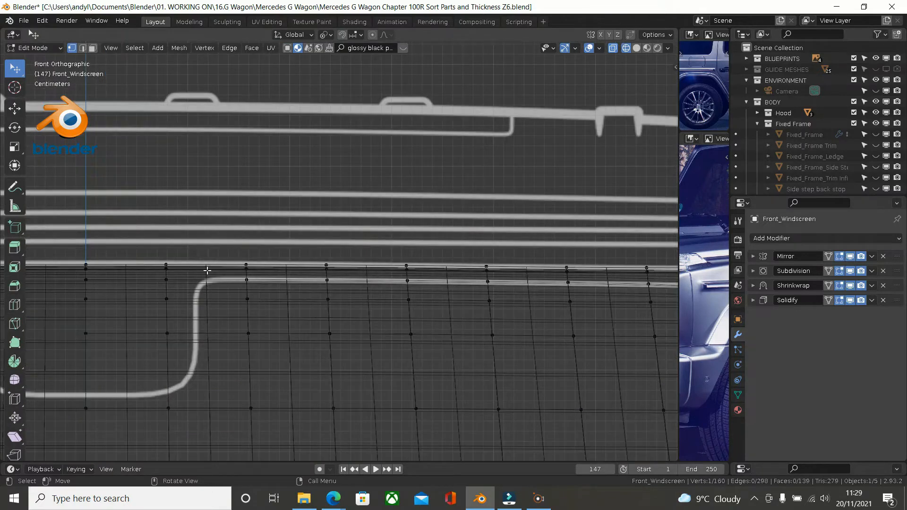
{"action": "key", "text": "ctrl+r"}
{"action": "left_click", "coordinate": [207, 270]}
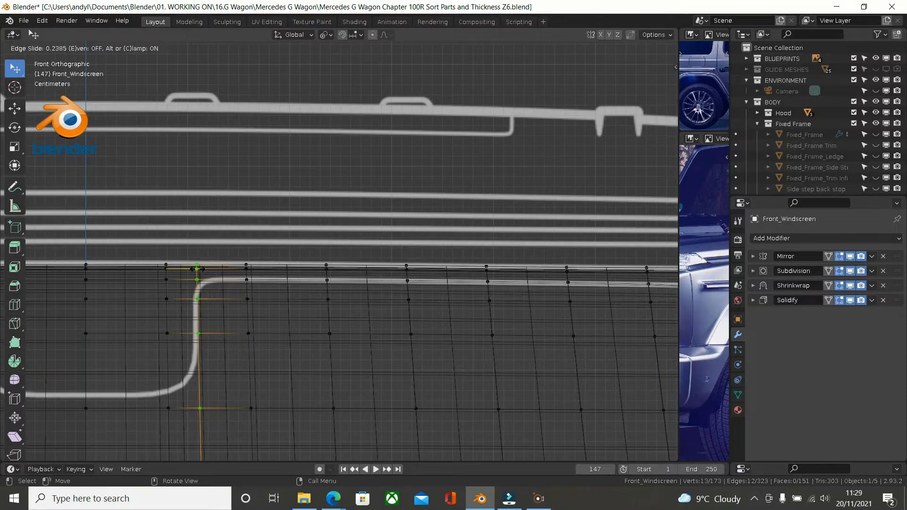
{"action": "left_click", "coordinate": [197, 269]}
- Vertex-slide the new loop's vertex at the notch's upper corner outward and slightly down onto the rounded blueprint corner
{"action": "scroll", "coordinate": [181, 263], "scroll_direction": "up", "scroll_amount": 3}
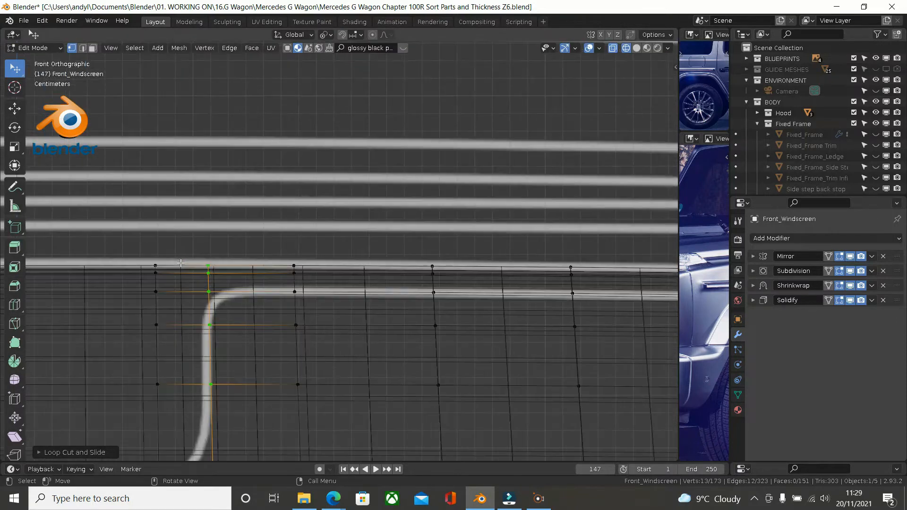
{"action": "left_click", "coordinate": [217, 291]}
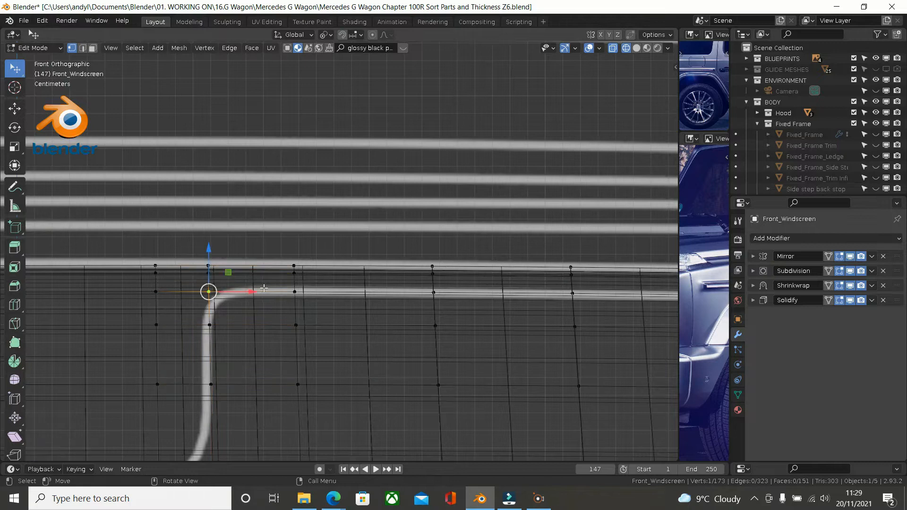
{"action": "key", "text": "shift+v"}
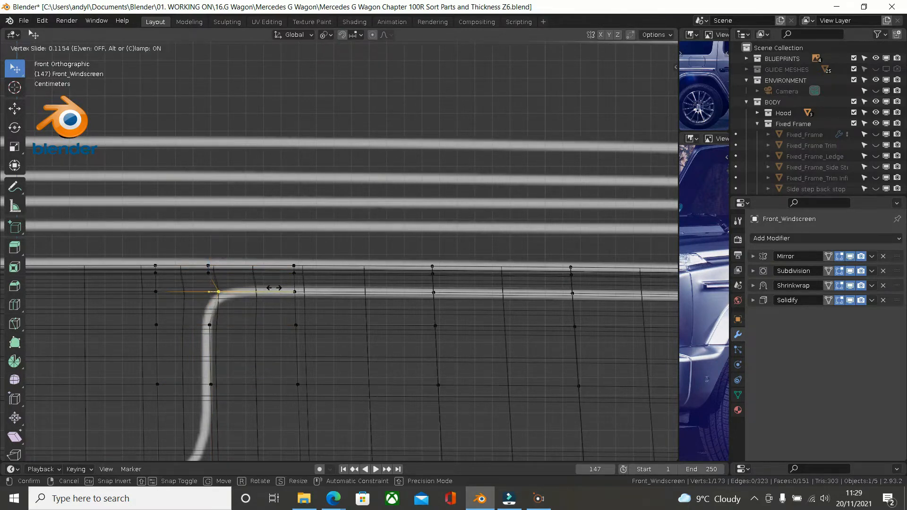
{"action": "left_click", "coordinate": [274, 288]}
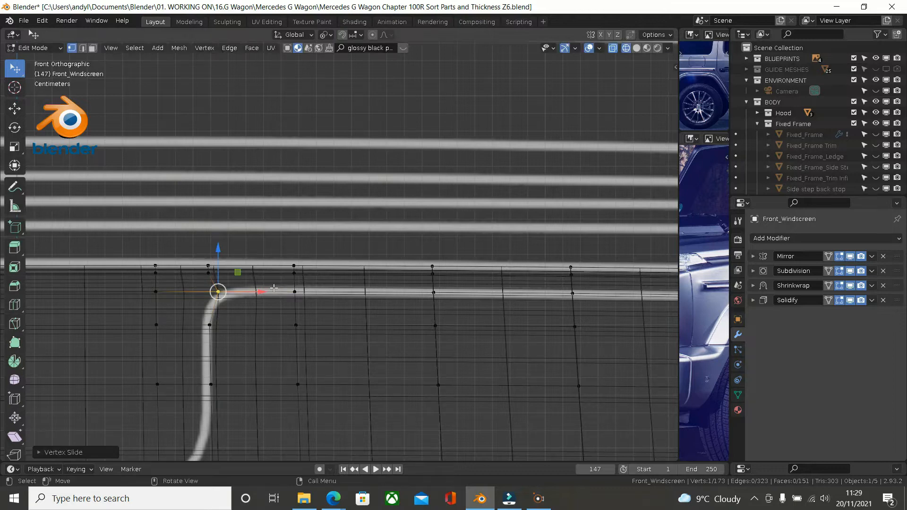
{"action": "key", "text": "shift+v"}
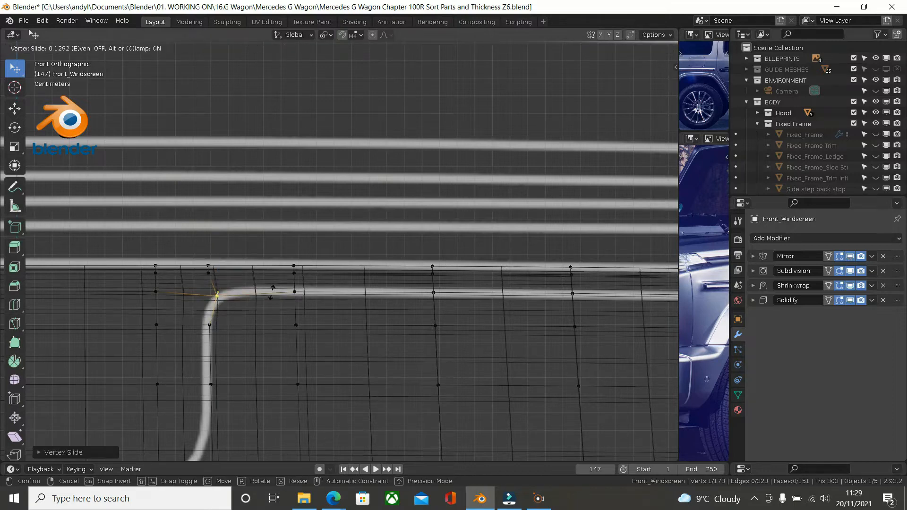
{"action": "left_click", "coordinate": [271, 292]}
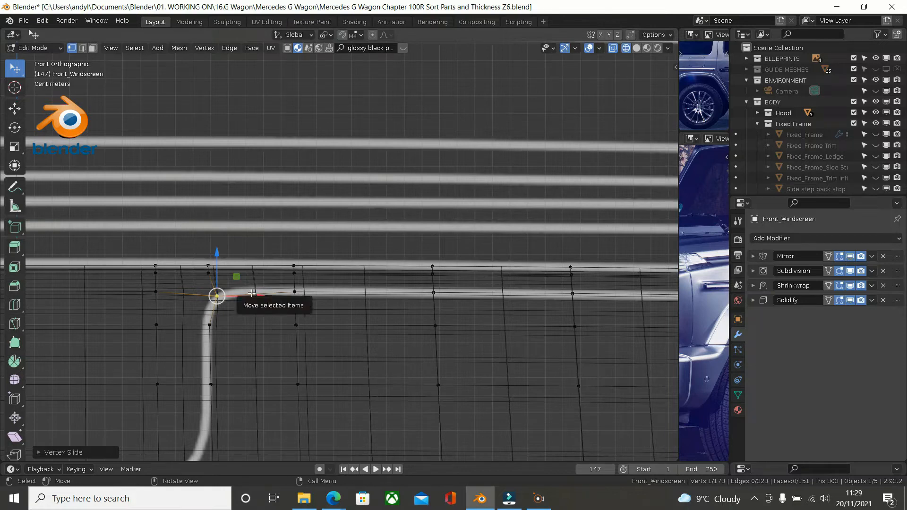
- Vertex-slide the vertex below the notch's upper corner slightly inward onto the centre of the notch's side line
{"action": "left_click", "coordinate": [219, 325]}
{"action": "scroll", "coordinate": [227, 349], "scroll_direction": "up", "scroll_amount": 1}
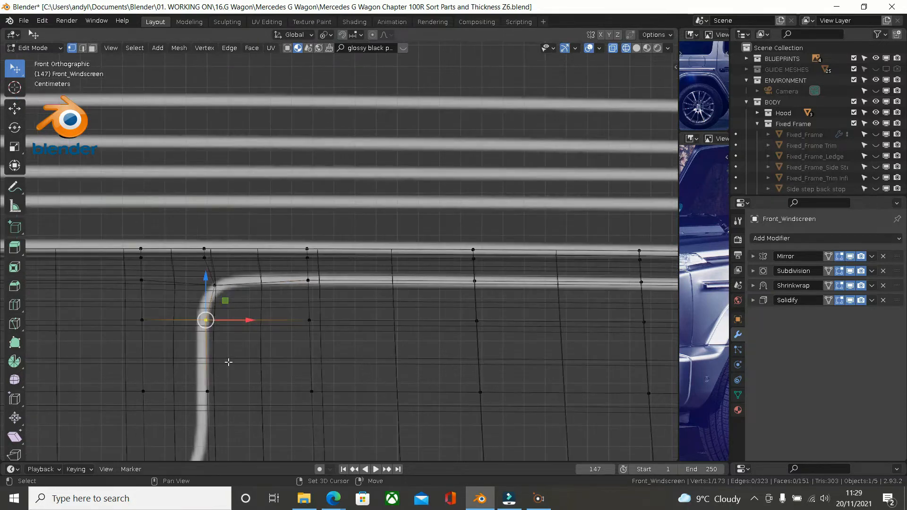
{"action": "middle_click_drag", "start_coordinate": [232, 344], "coordinate": [246, 290], "text": "shift"}
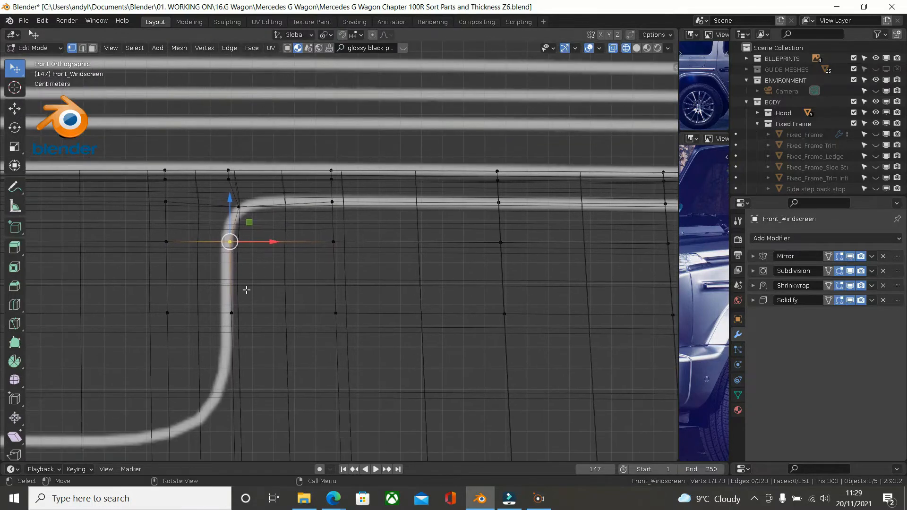
{"action": "key", "text": "g"}
{"action": "key", "text": "g"}
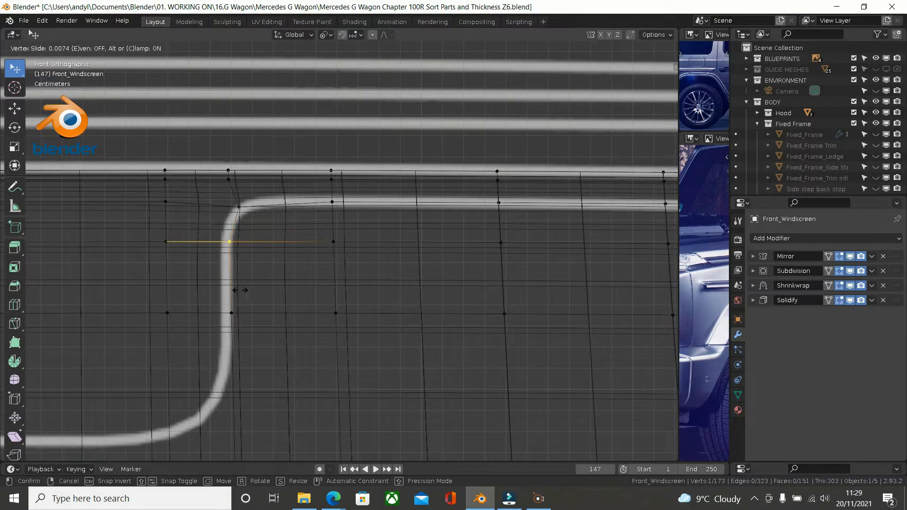
{"action": "left_click", "coordinate": [237, 291]}
- Vertex-slide the next vertex down the new loop inward onto the straight side line of the notch
{"action": "left_click", "coordinate": [232, 314]}
{"action": "key", "text": "shift+v"}
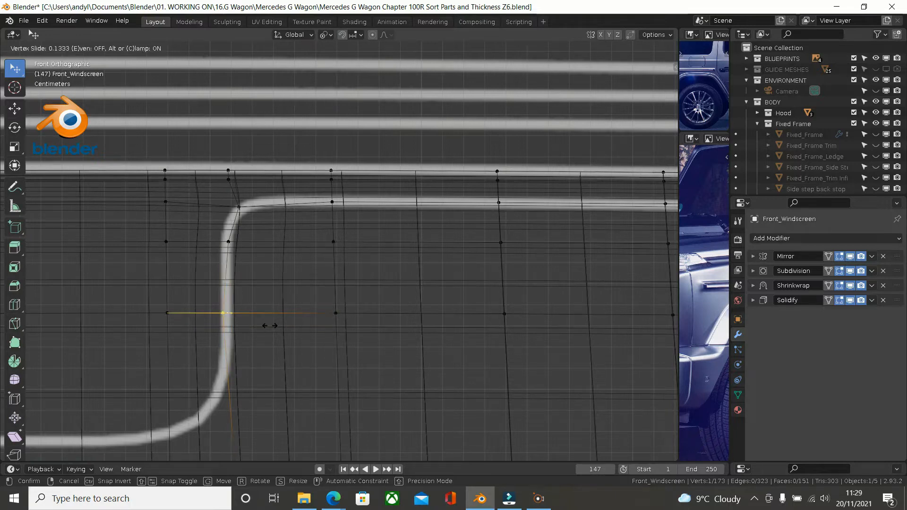
{"action": "left_click", "coordinate": [270, 326]}
{"action": "scroll", "coordinate": [272, 327], "scroll_direction": "up", "scroll_amount": 5}
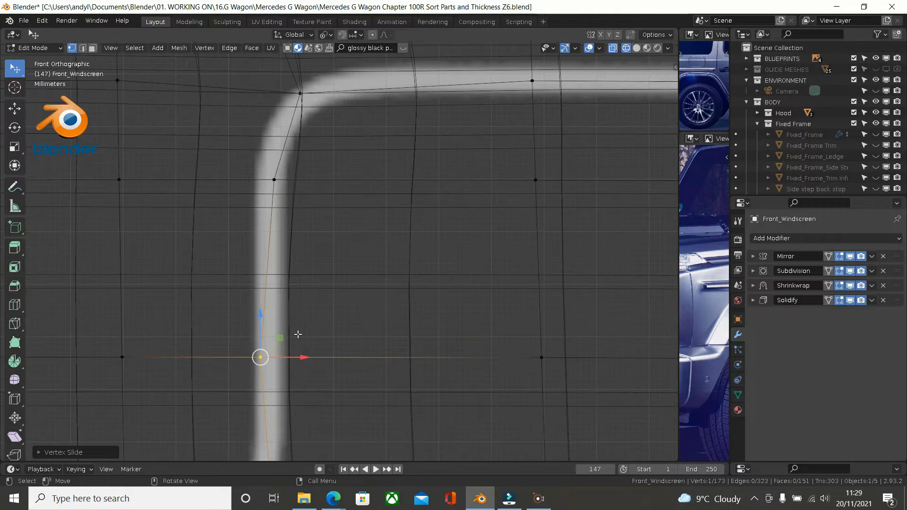
- Vertex-slide the selected vertex slightly back outward onto the centre of the notch's straight side line
{"action": "key", "text": "shift+v"}
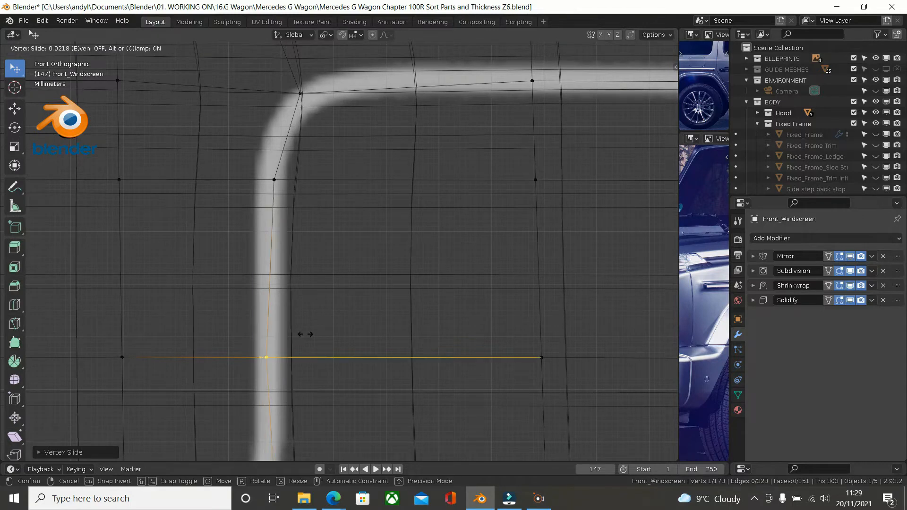
{"action": "left_click", "coordinate": [331, 334]}
- Add a horizontal loop cut through the face row at the notch's lower rounded corner, left centred without sliding
{"action": "middle_click_drag", "start_coordinate": [324, 350], "coordinate": [376, 166], "text": "shift"}
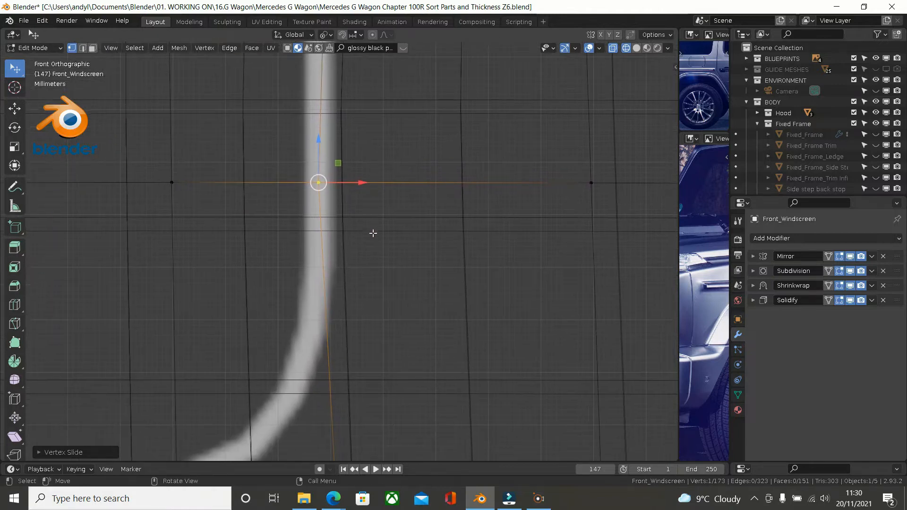
{"action": "scroll", "coordinate": [373, 233], "scroll_direction": "down", "scroll_amount": 4}
{"action": "middle_click_drag", "start_coordinate": [363, 297], "coordinate": [274, 281], "text": "shift"}
{"action": "scroll", "coordinate": [291, 284], "scroll_direction": "down", "scroll_amount": 3}
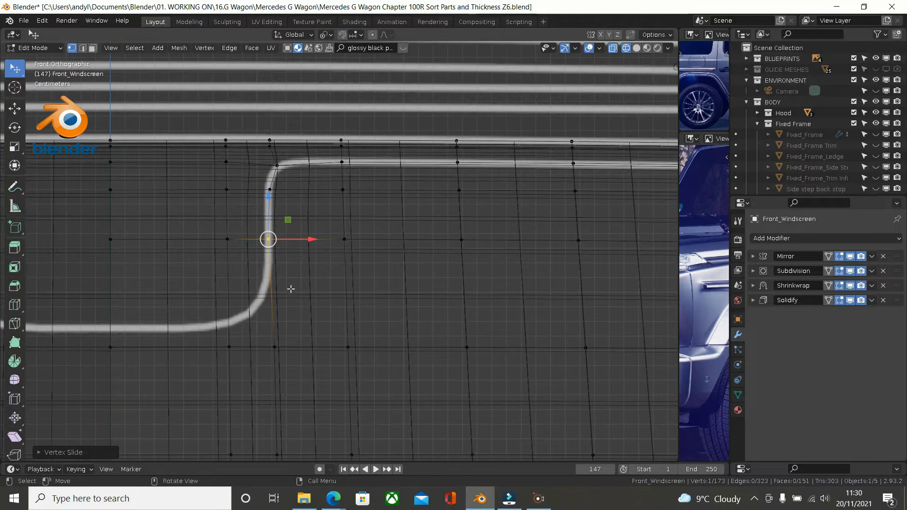
{"action": "key", "text": "ctrl+r"}
{"action": "left_click", "coordinate": [290, 289]}
{"action": "right_click", "coordinate": [291, 289]}
- Vertex-slide the vertex where the new horizontal loop crosses the notch's side loop inward onto the start of the lower rounded corner
{"action": "scroll", "coordinate": [260, 285], "scroll_direction": "up", "scroll_amount": 4}
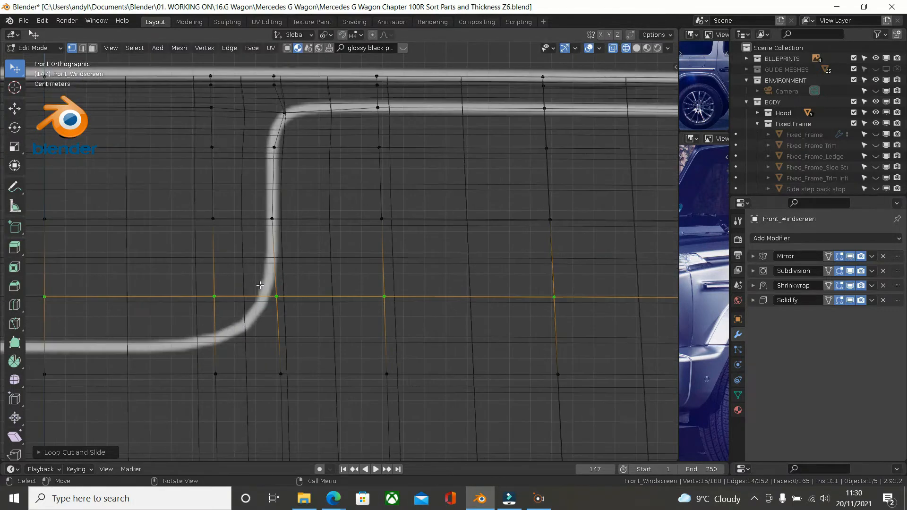
{"action": "left_click", "coordinate": [283, 301]}
{"action": "key", "text": "g"}
{"action": "key", "text": "g"}
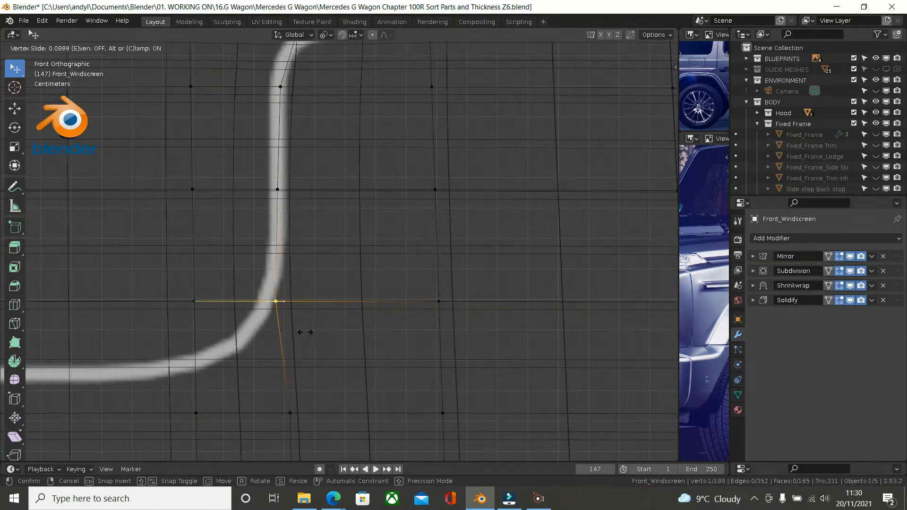
{"action": "left_click", "coordinate": [222, 335]}
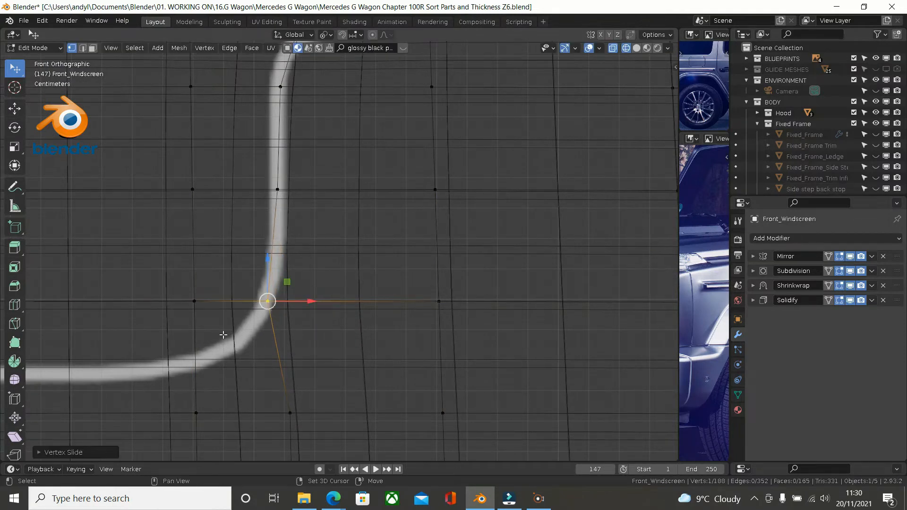
- Select the centre vertex and its neighbour just below the notch and edge-slide them up onto the notch's bottom line
{"action": "scroll", "coordinate": [246, 335], "scroll_direction": "down", "scroll_amount": 3}
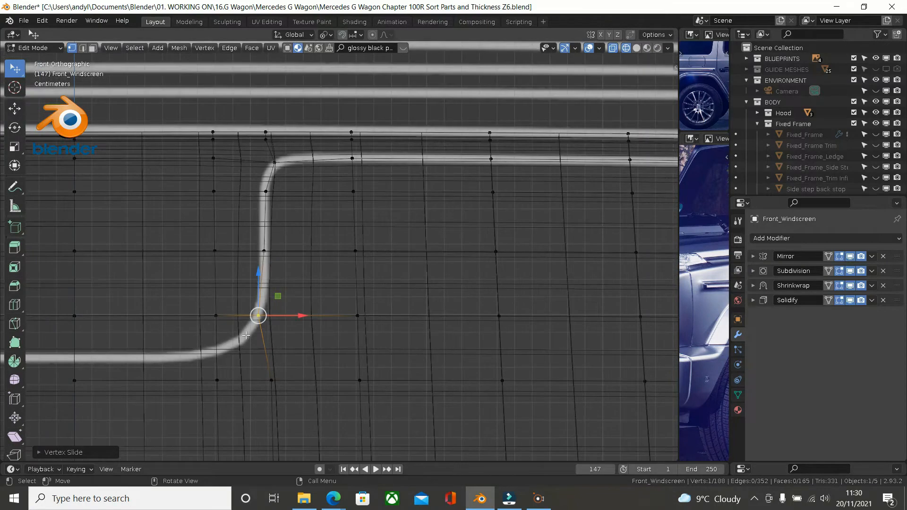
{"action": "middle_click_drag", "start_coordinate": [214, 322], "coordinate": [275, 215], "text": "shift"}
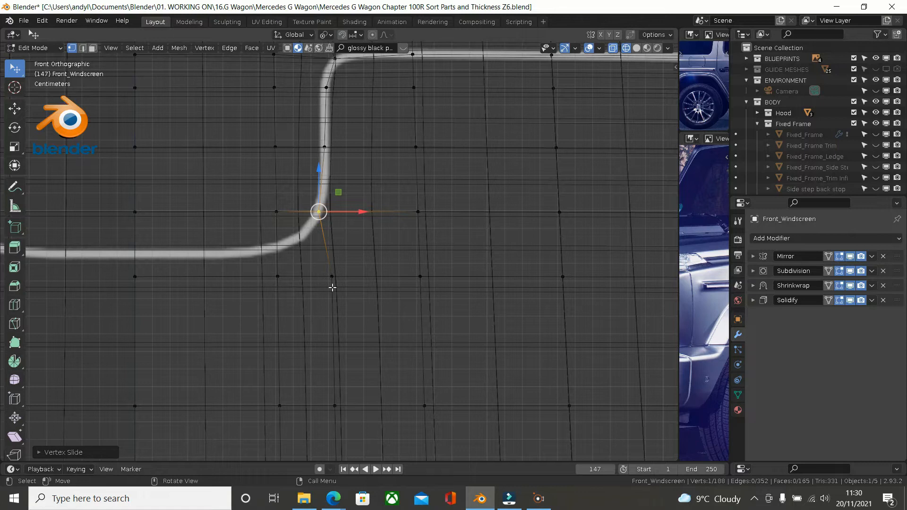
{"action": "left_click", "coordinate": [276, 278]}
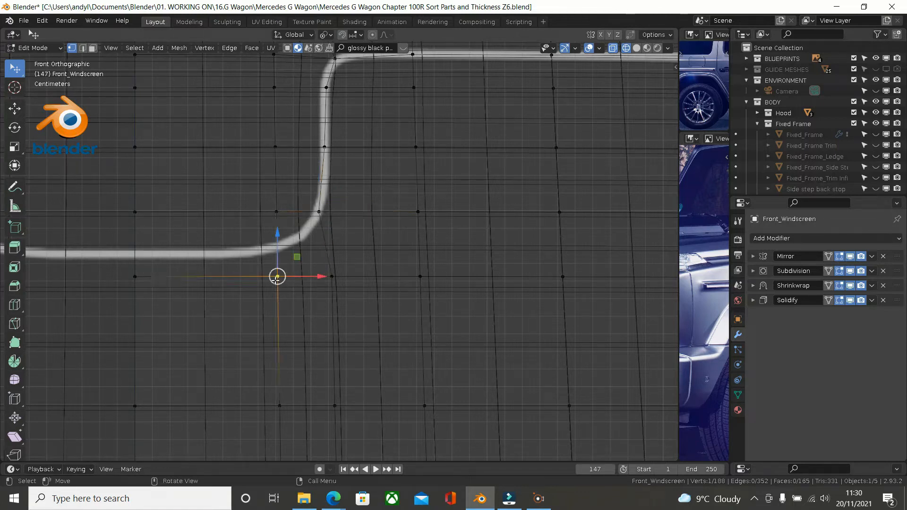
{"action": "scroll", "coordinate": [195, 267], "scroll_direction": "down", "scroll_amount": 2}
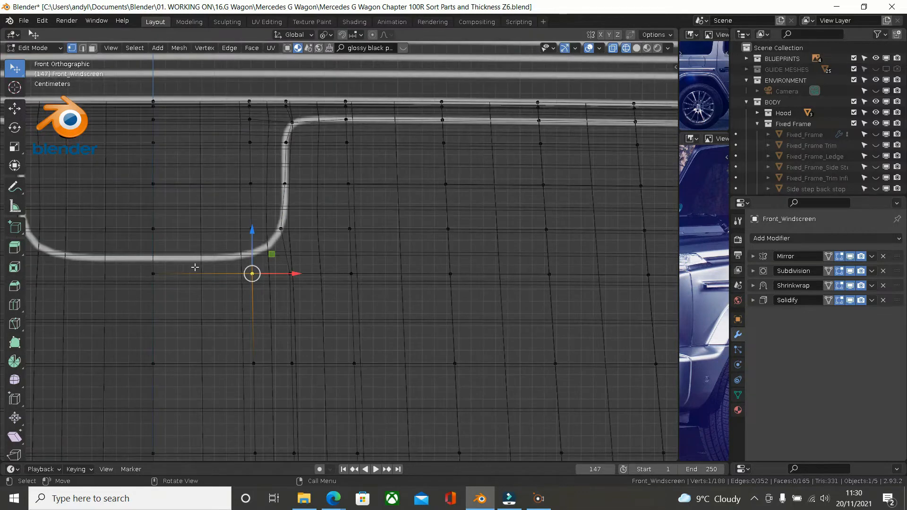
{"action": "left_click", "coordinate": [153, 273], "text": "shift"}
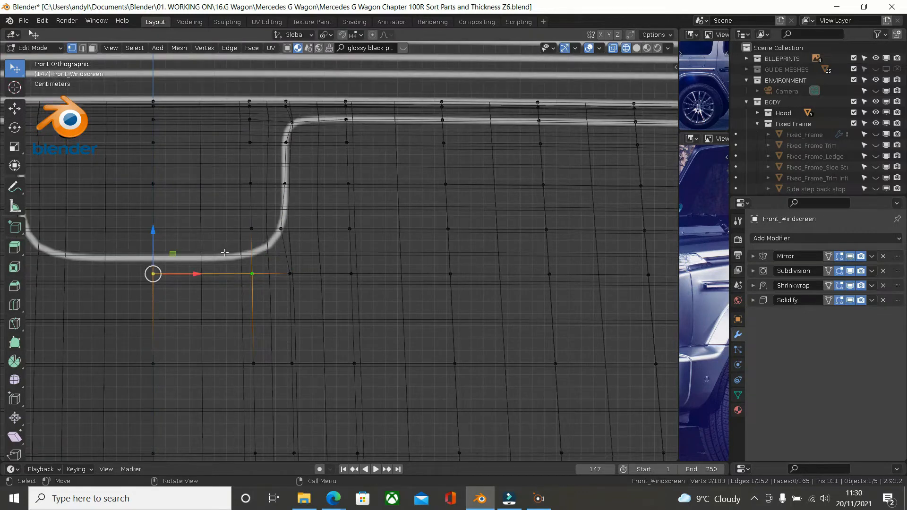
{"action": "scroll", "coordinate": [222, 252], "scroll_direction": "up", "scroll_amount": 3}
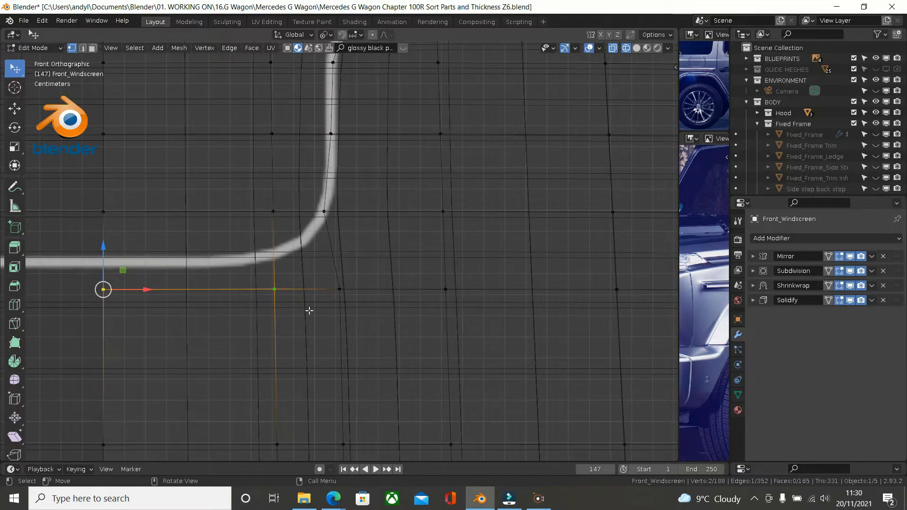
{"action": "key", "text": "g"}
{"action": "key", "text": "g"}
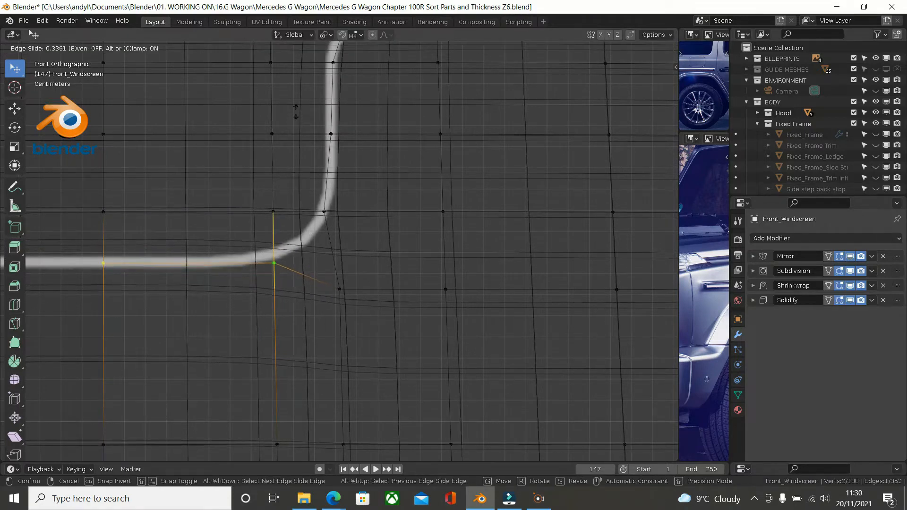
{"action": "left_click", "coordinate": [296, 96]}
- Vertex-slide the outer vertex of that bottom edge slightly upward onto the start of the blueprint's curve
{"action": "left_click", "coordinate": [274, 262]}
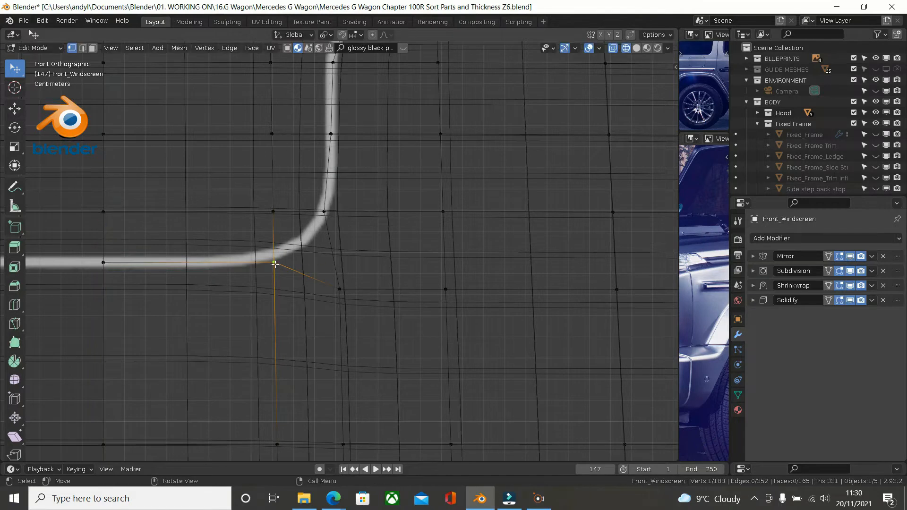
{"action": "key", "text": "g"}
{"action": "key", "text": "g"}
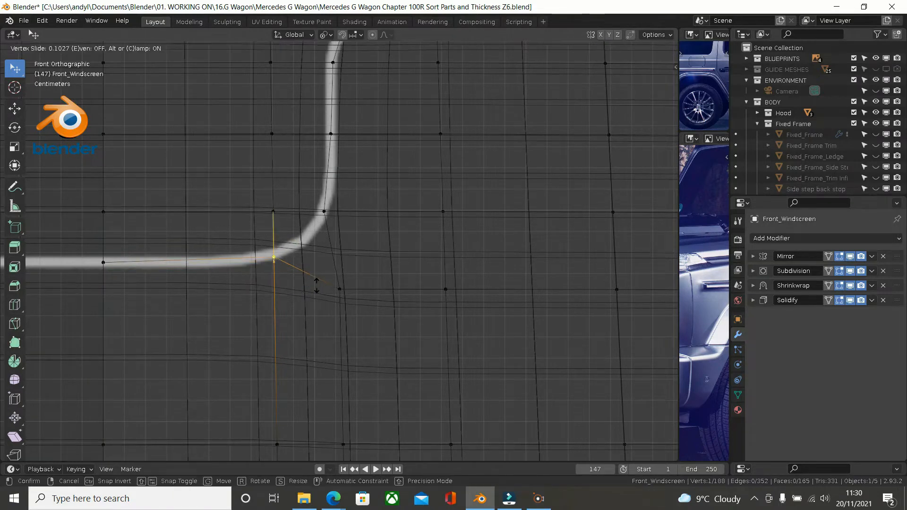
{"action": "left_click", "coordinate": [316, 284]}
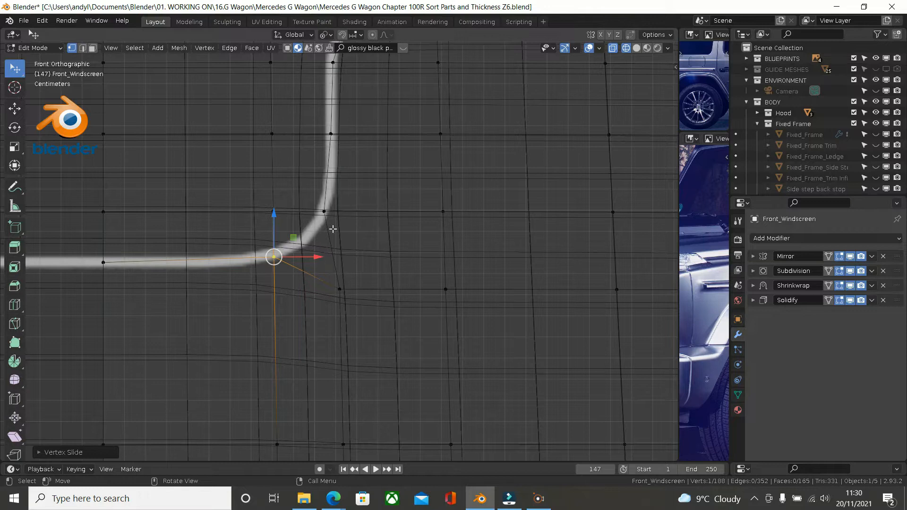
- Vertex-slide the vertex outside the notch's lower corner up along its vertical loop to just below the side vertex
{"action": "scroll", "coordinate": [333, 229], "scroll_direction": "down", "scroll_amount": 5}
{"action": "scroll", "coordinate": [338, 208], "scroll_direction": "up", "scroll_amount": 3}
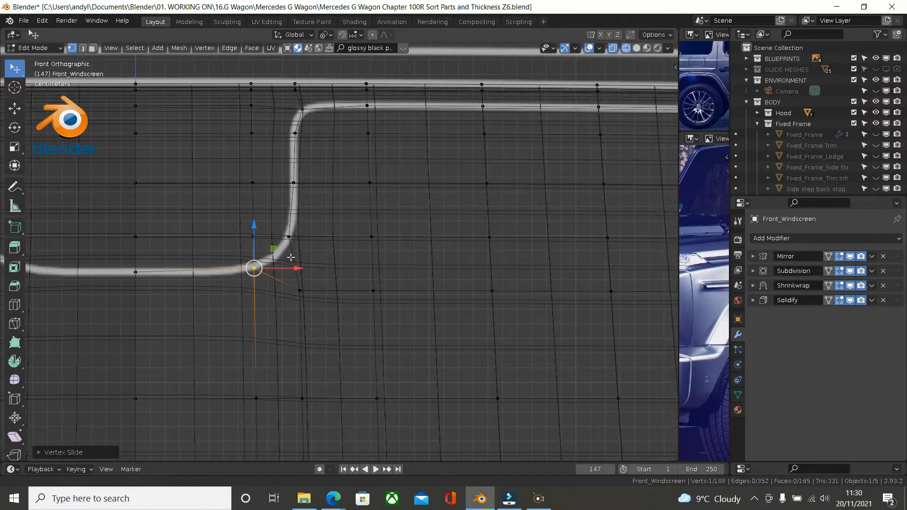
{"action": "middle_click_drag", "start_coordinate": [342, 196], "coordinate": [343, 196], "text": "shift"}
{"action": "scroll", "coordinate": [343, 196], "scroll_direction": "down", "scroll_amount": 1}
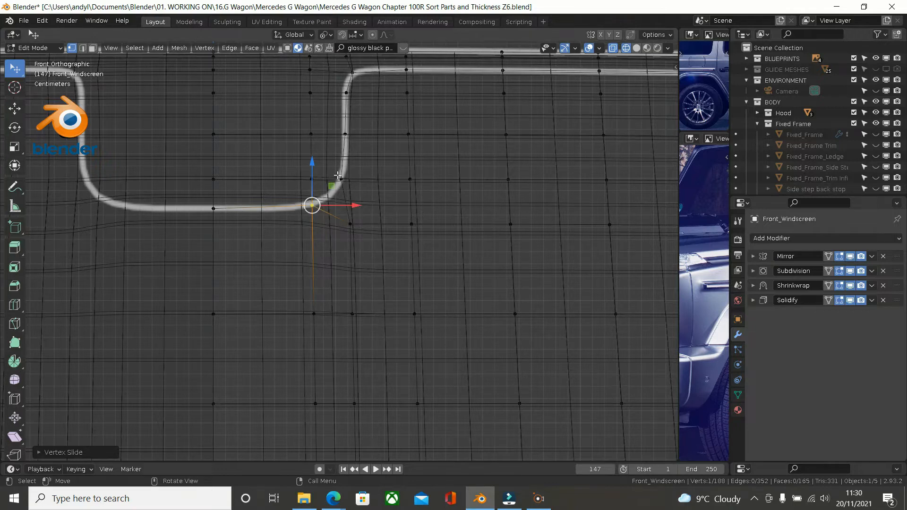
{"action": "scroll", "coordinate": [343, 196], "scroll_direction": "up", "scroll_amount": 3}
{"action": "scroll", "coordinate": [343, 196], "scroll_direction": "up", "scroll_amount": 2}
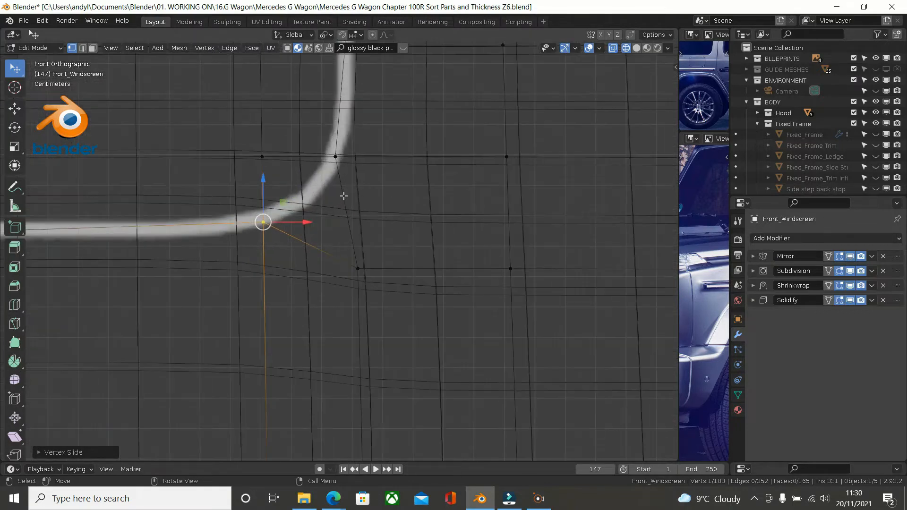
{"action": "left_click", "coordinate": [357, 267]}
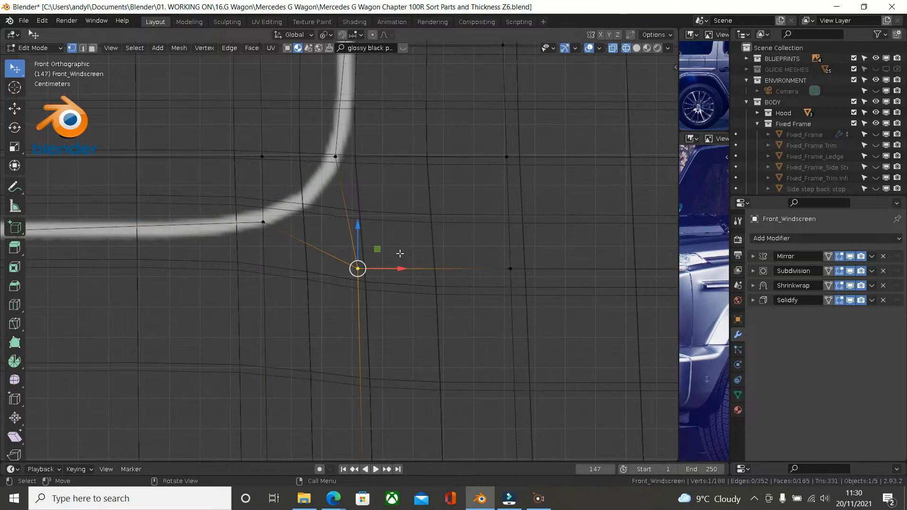
{"action": "key", "text": "shift+v"}
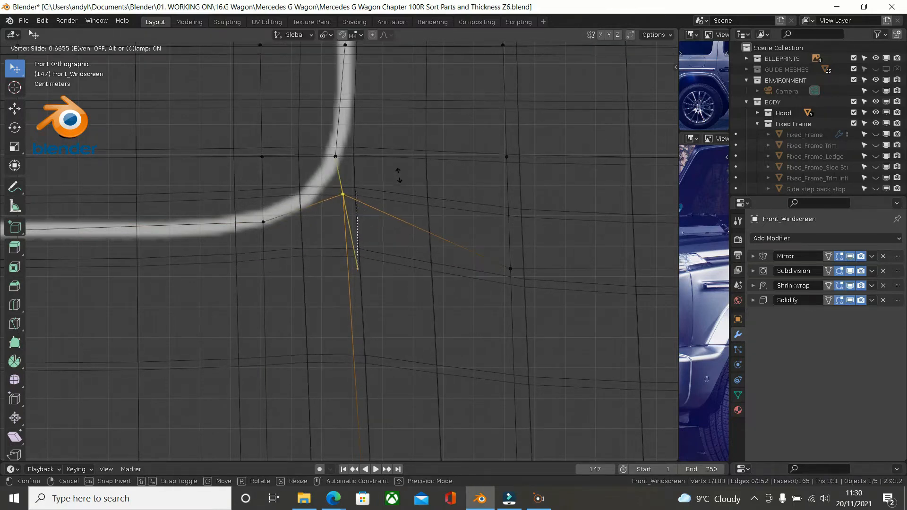
{"action": "left_click", "coordinate": [399, 165]}
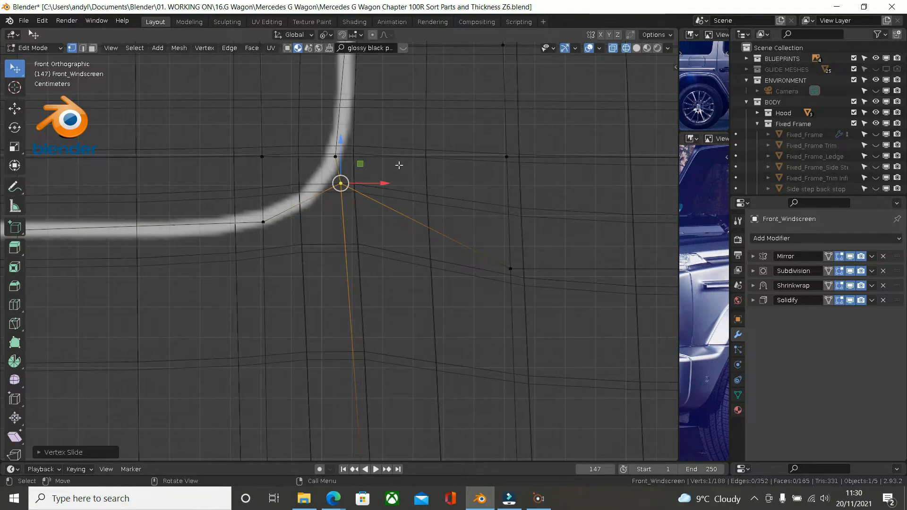
- Vertex-slide the corner vertex diagonally inward and fine-tune it onto the middle of the notch's lower rounded corner
{"action": "key", "text": "shift+v"}
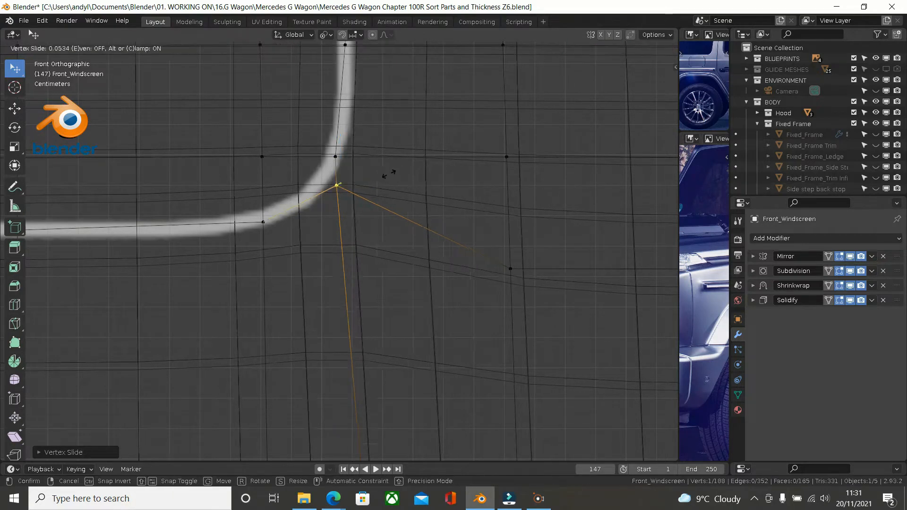
{"action": "left_click", "coordinate": [350, 183]}
{"action": "key", "text": "shift+v"}
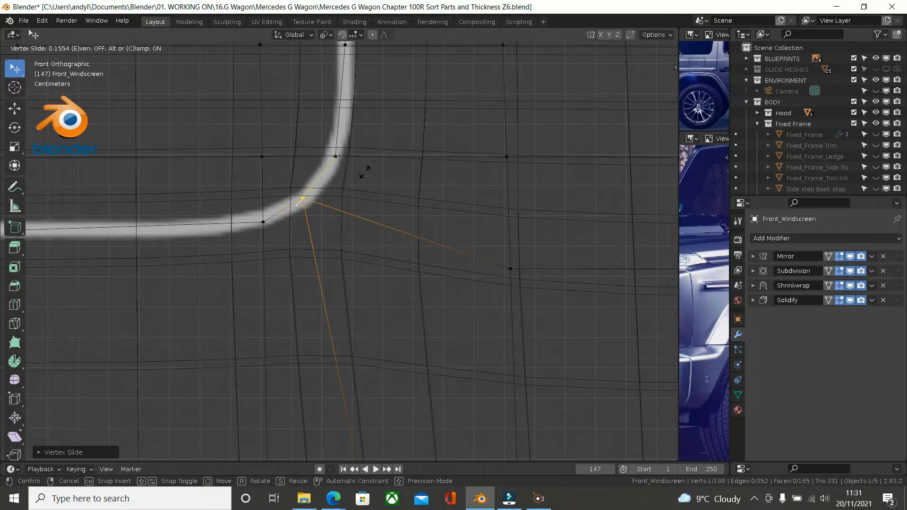
{"action": "left_click", "coordinate": [364, 172]}
{"action": "key", "text": "shift+v"}
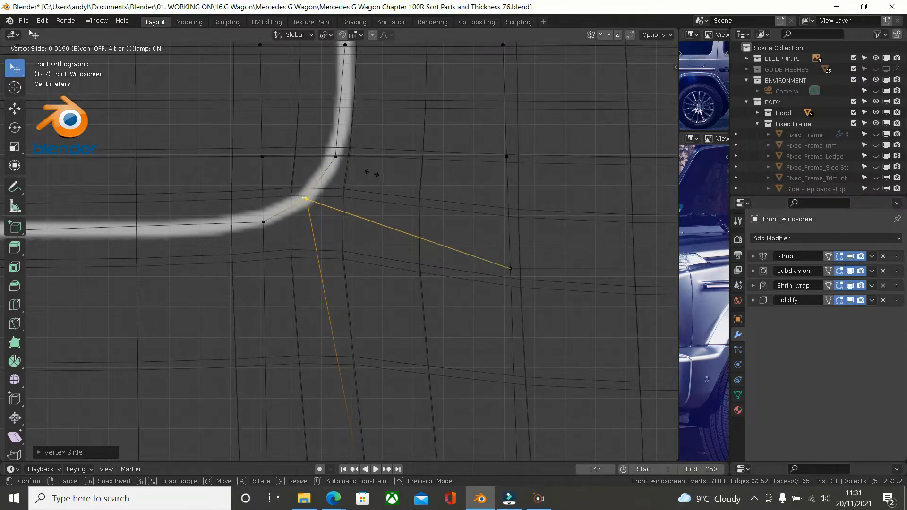
{"action": "left_click", "coordinate": [372, 173]}
- Add a vertical loop cut midway between the windscreen's centre line and the first vertical loop inside the notch
{"action": "scroll", "coordinate": [373, 204], "scroll_direction": "down", "scroll_amount": 5}
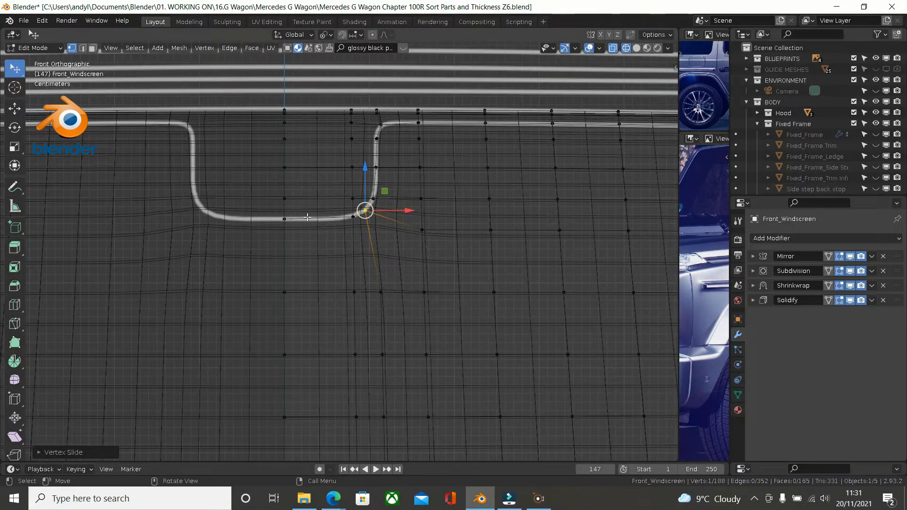
{"action": "key", "text": "ctrl"}
{"action": "key", "text": "ctrl+r"}
{"action": "left_click", "coordinate": [318, 191]}
{"action": "left_click", "coordinate": [318, 191]}
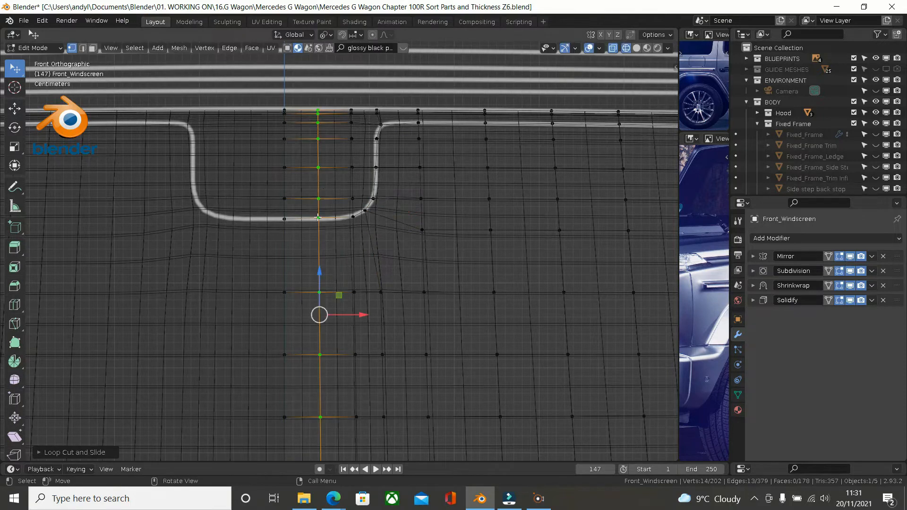
- Vertex-slide the new loop's vertex at the notch's bottom edge slightly downward onto the blueprint's bottom line
{"action": "scroll", "coordinate": [313, 222], "scroll_direction": "up", "scroll_amount": 4}
{"action": "left_click", "coordinate": [314, 224]}
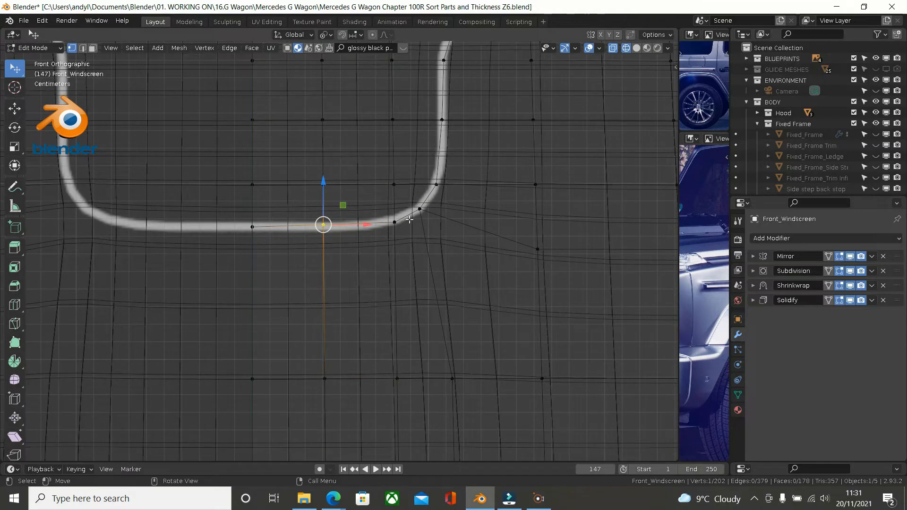
{"action": "key", "text": "shift+v"}
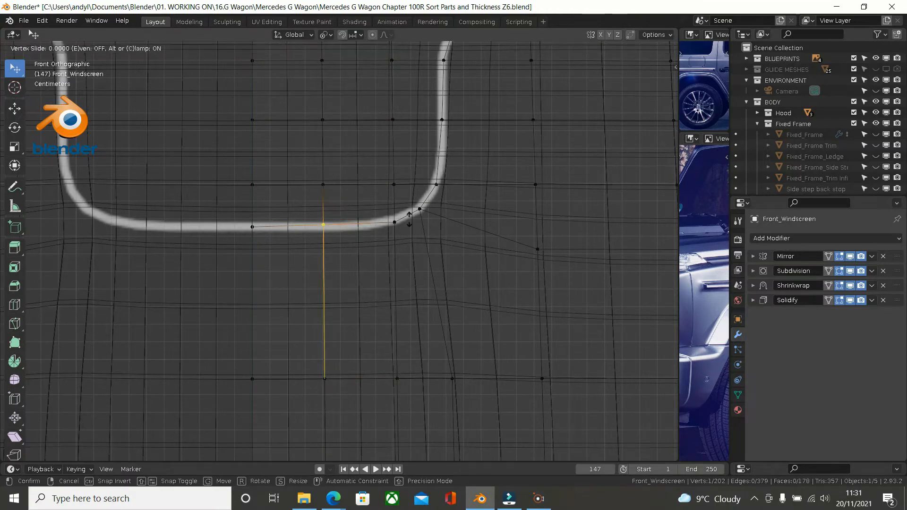
{"action": "left_click", "coordinate": [410, 238]}
- Examine the windscreen mesh against the blueprint's glass border and notch, then inspect the whole mesh in perspective
{"action": "scroll", "coordinate": [409, 237], "scroll_direction": "down", "scroll_amount": 3}
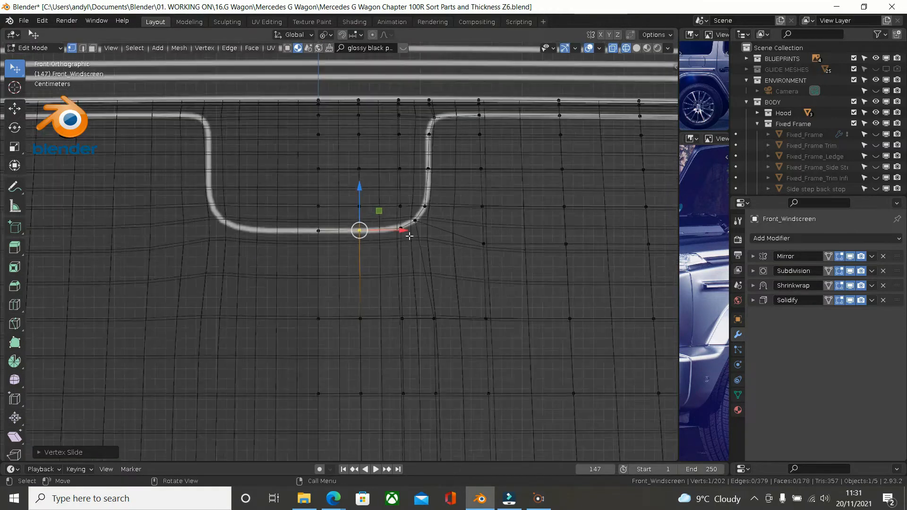
{"action": "scroll", "coordinate": [409, 236], "scroll_direction": "down", "scroll_amount": 3}
{"action": "middle_click_drag", "start_coordinate": [393, 204], "coordinate": [231, 202], "text": "shift"}
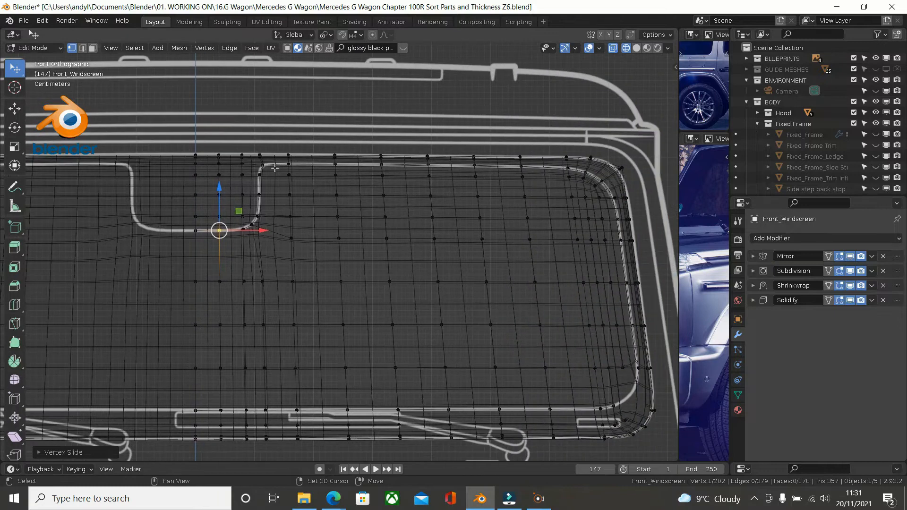
{"action": "middle_click_drag", "start_coordinate": [249, 161], "coordinate": [195, 166], "text": "shift"}
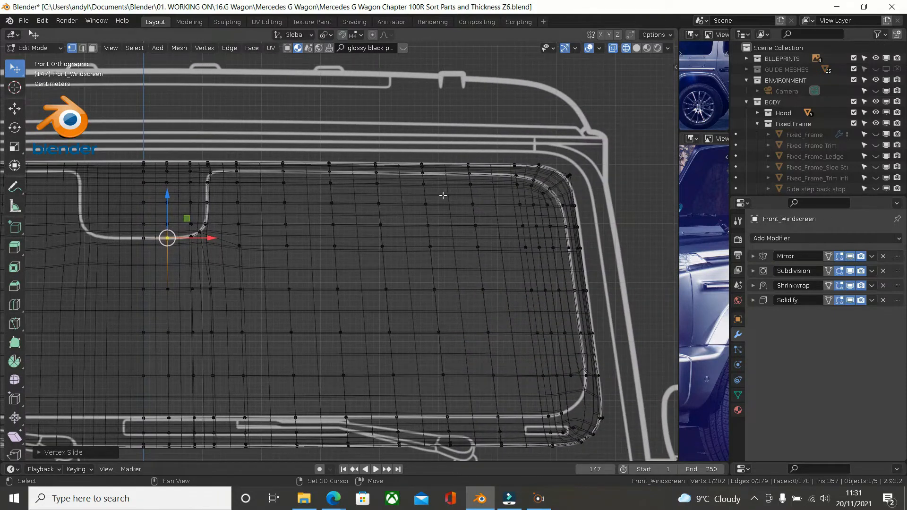
{"action": "middle_click_drag", "start_coordinate": [548, 282], "coordinate": [526, 284], "text": "shift"}
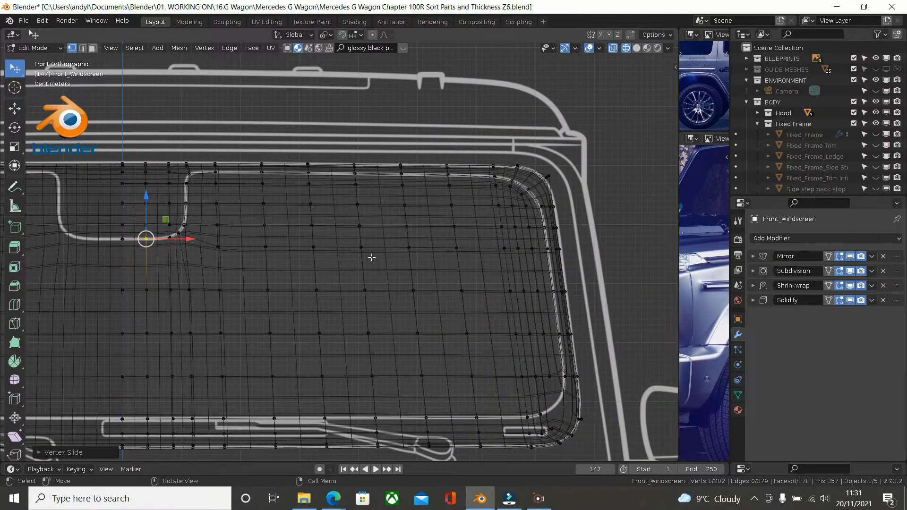
{"action": "scroll", "coordinate": [371, 257], "scroll_direction": "down", "scroll_amount": 1}
{"action": "mouse_move", "coordinate": [368, 261]}
{"action": "middle_mouse_down"}
{"action": "mouse_move", "coordinate": [310, 269]}
{"action": "mouse_move", "coordinate": [360, 272]}
{"action": "middle_mouse_up"}
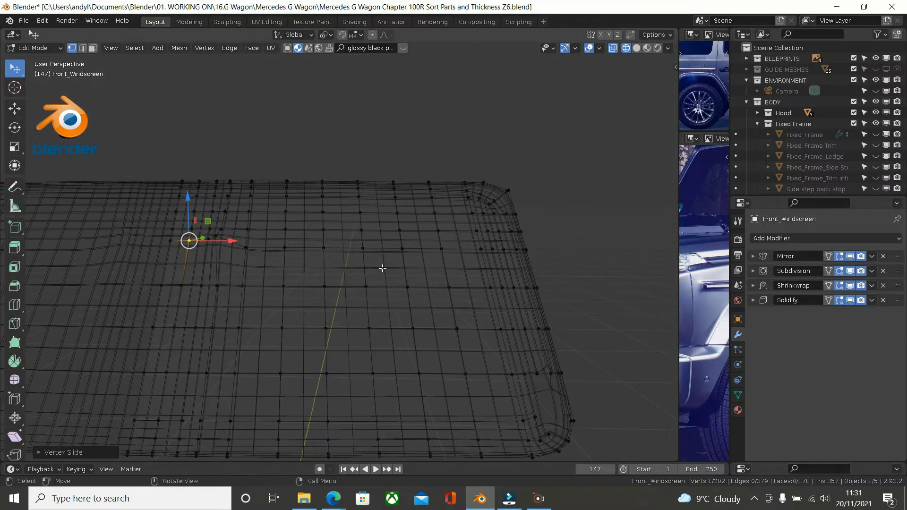
{"action": "scroll", "coordinate": [570, 244], "scroll_direction": "down", "scroll_amount": 2}
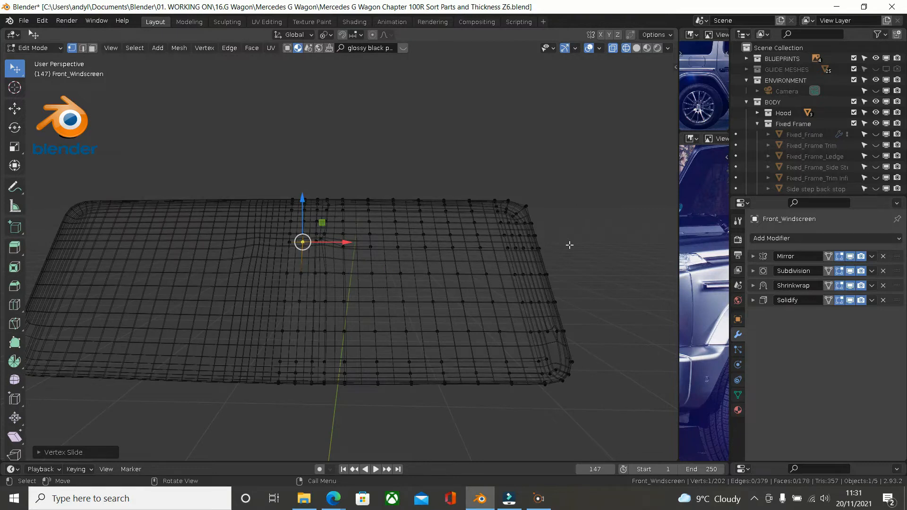
- Show the windscreen in solid shading and reveal the hidden geometry at its lower corner
{"action": "key", "text": "z"}
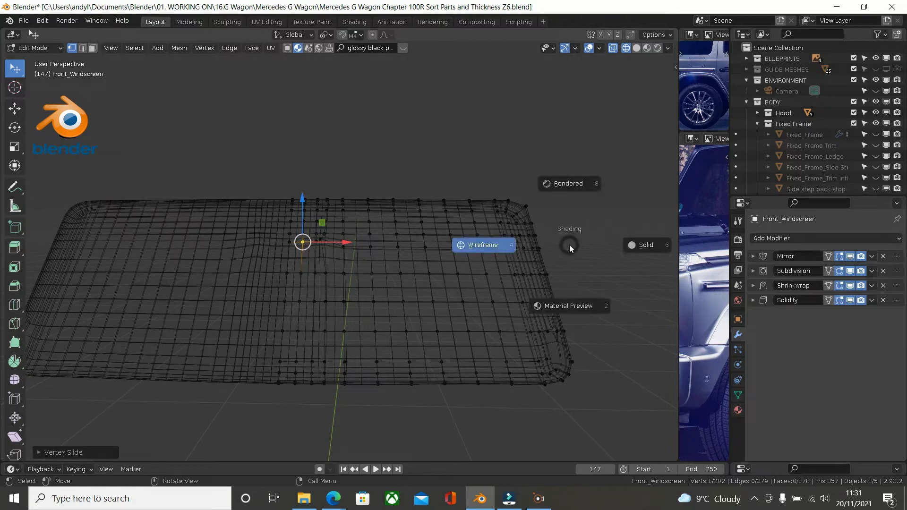
{"action": "left_click", "coordinate": [638, 245]}
{"action": "mouse_move", "coordinate": [618, 250]}
{"action": "middle_mouse_down"}
{"action": "mouse_move", "coordinate": [577, 291]}
{"action": "mouse_move", "coordinate": [718, 291]}
{"action": "middle_mouse_up"}
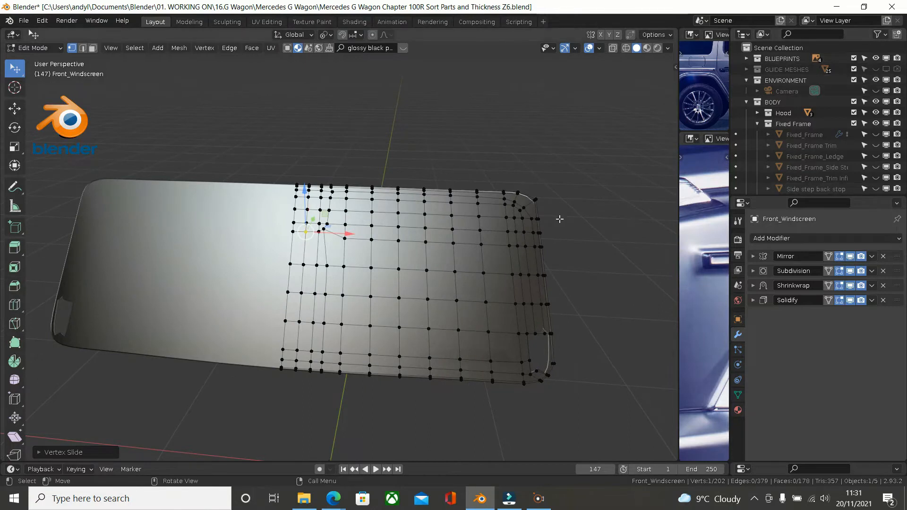
{"action": "middle_click_drag", "start_coordinate": [557, 221], "coordinate": [546, 248]}
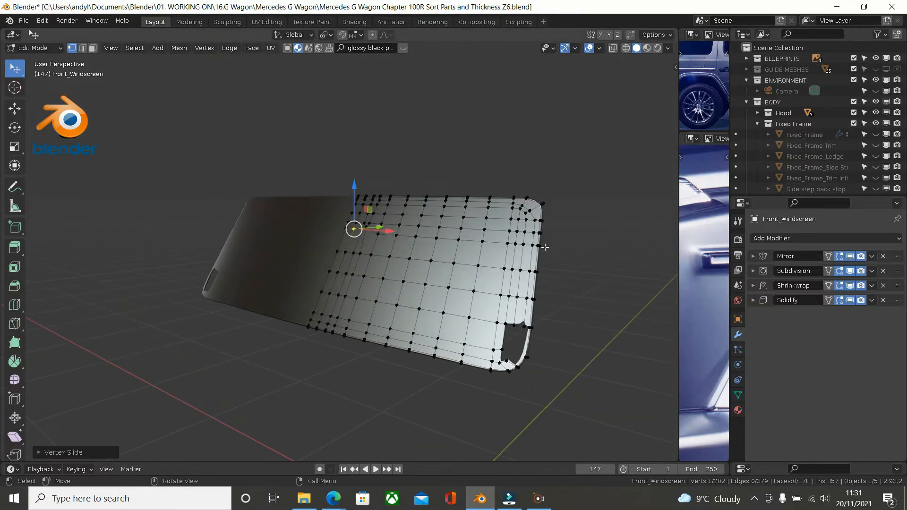
{"action": "key", "text": "alt+h"}
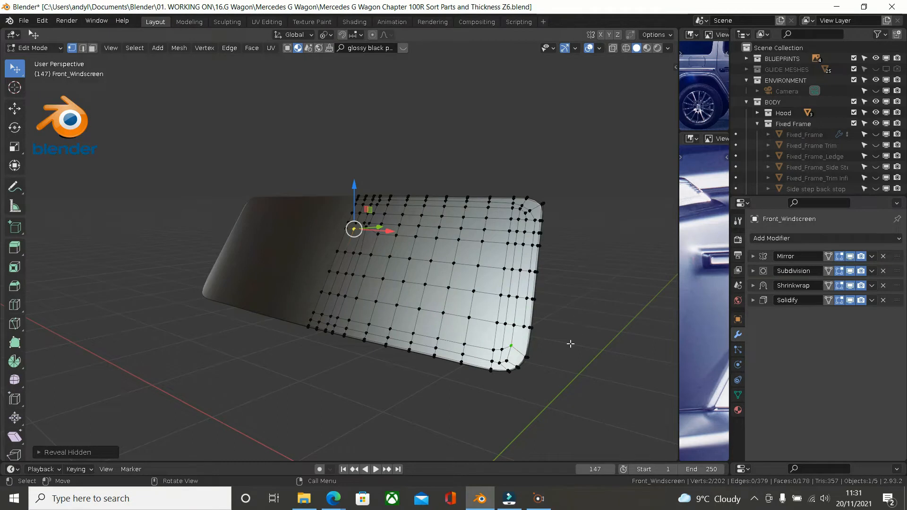
{"action": "scroll", "coordinate": [569, 342], "scroll_direction": "up", "scroll_amount": 1}
{"action": "scroll", "coordinate": [570, 344], "scroll_direction": "up", "scroll_amount": 1}
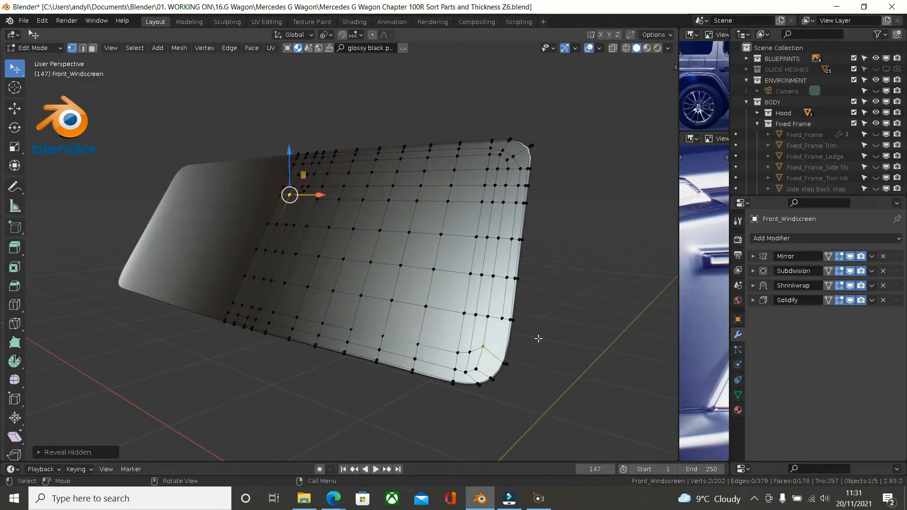
- Add a horizontal loop cut just above the glass border's lower rounded corner, with Even and Flipped on so it follows the row above
{"action": "key", "text": "KP_1"}
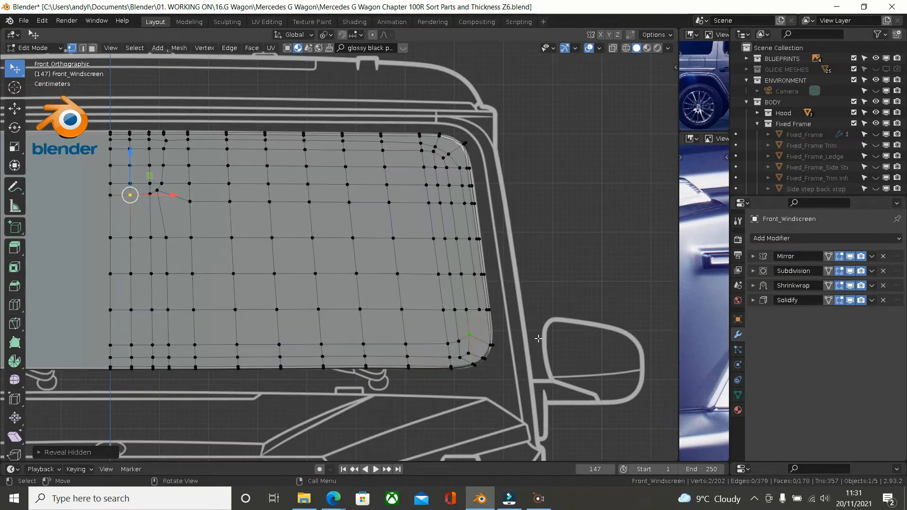
{"action": "scroll", "coordinate": [537, 331], "scroll_direction": "up", "scroll_amount": 2}
{"action": "scroll", "coordinate": [534, 321], "scroll_direction": "up", "scroll_amount": 2}
{"action": "key", "text": "z"}
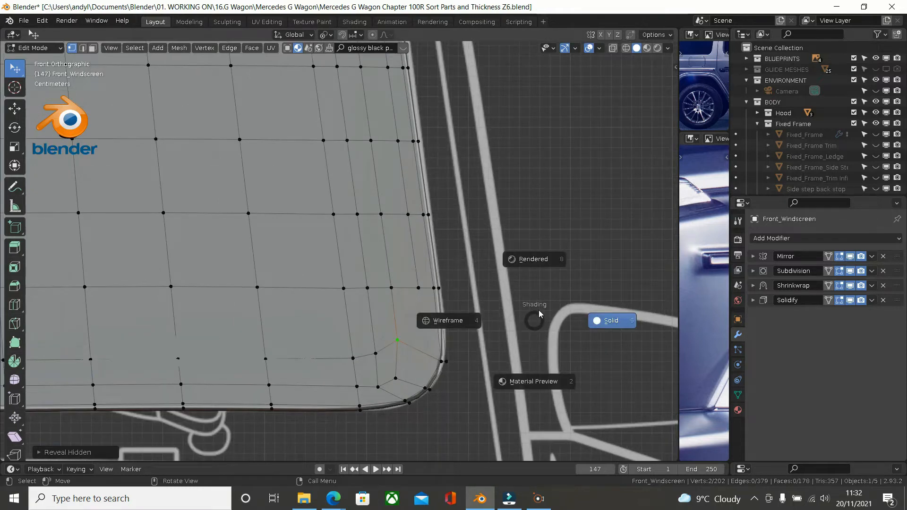
{"action": "left_click", "coordinate": [459, 320]}
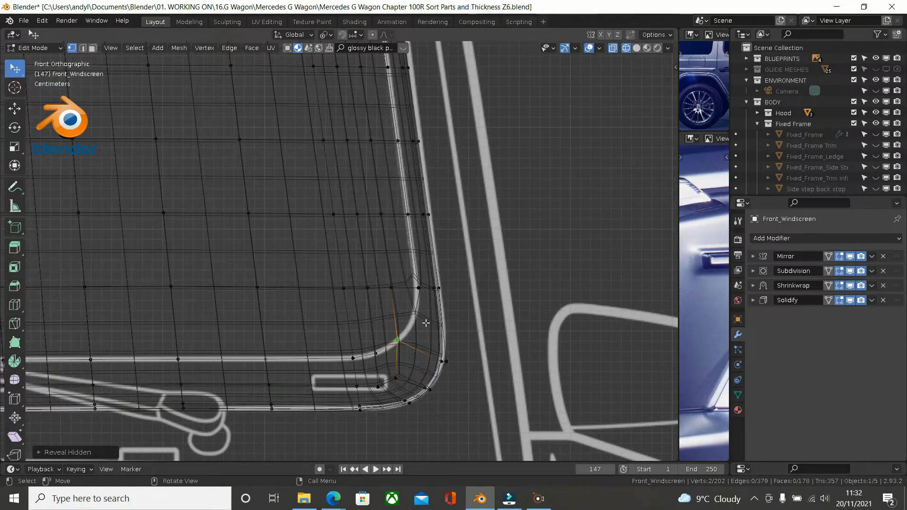
{"action": "scroll", "coordinate": [425, 320], "scroll_direction": "up", "scroll_amount": 2}
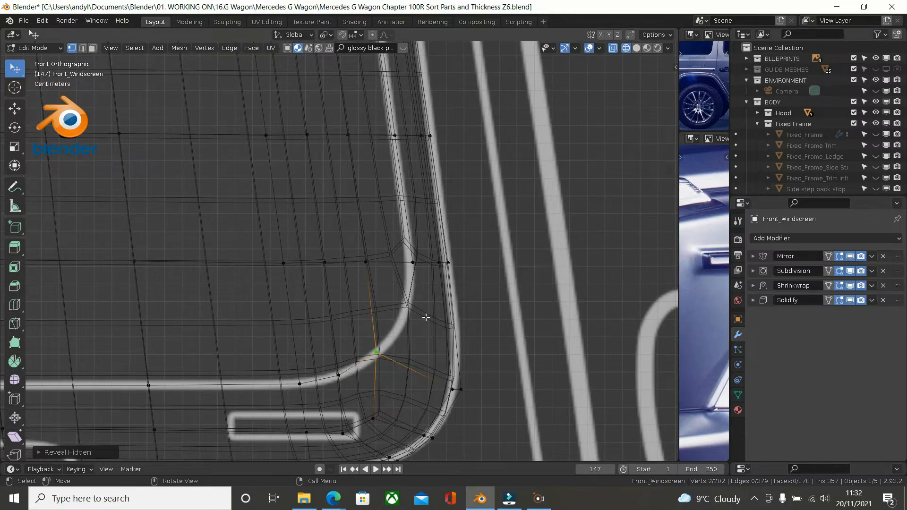
{"action": "key", "text": "ctrl"}
{"action": "key", "text": "ctrl+g"}
{"action": "key", "text": "ctrl+r"}
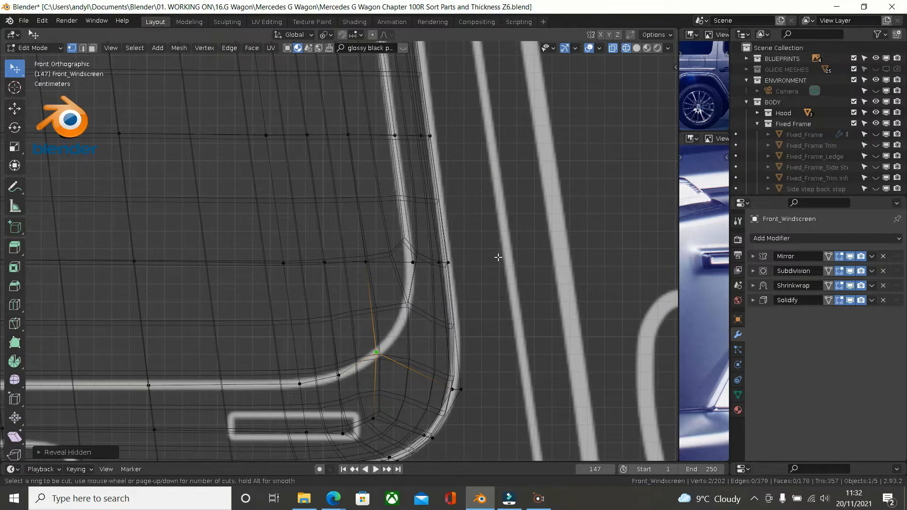
{"action": "left_click", "coordinate": [390, 316]}
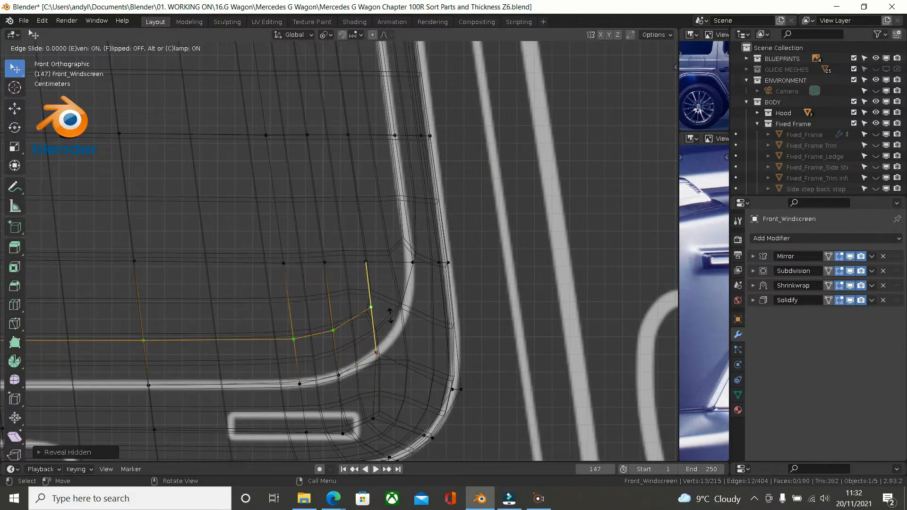
{"action": "key", "text": "f"}
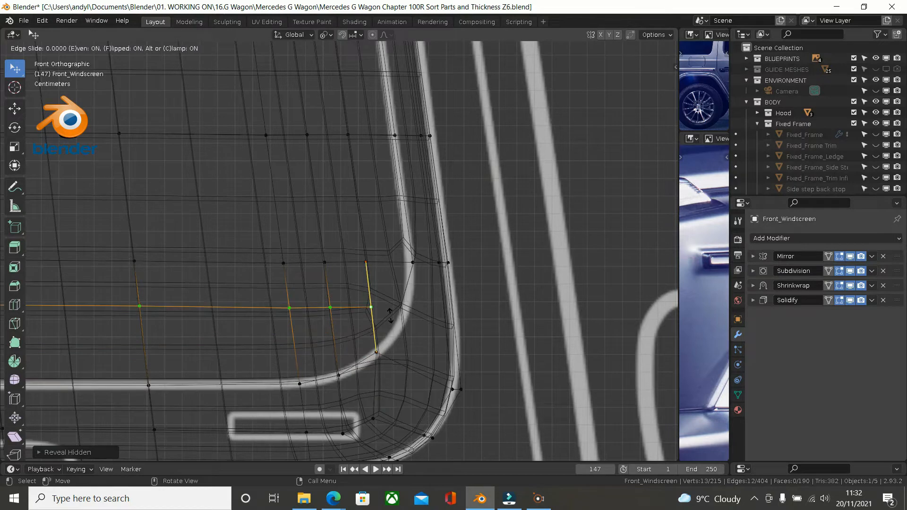
{"action": "left_click", "coordinate": [392, 318]}
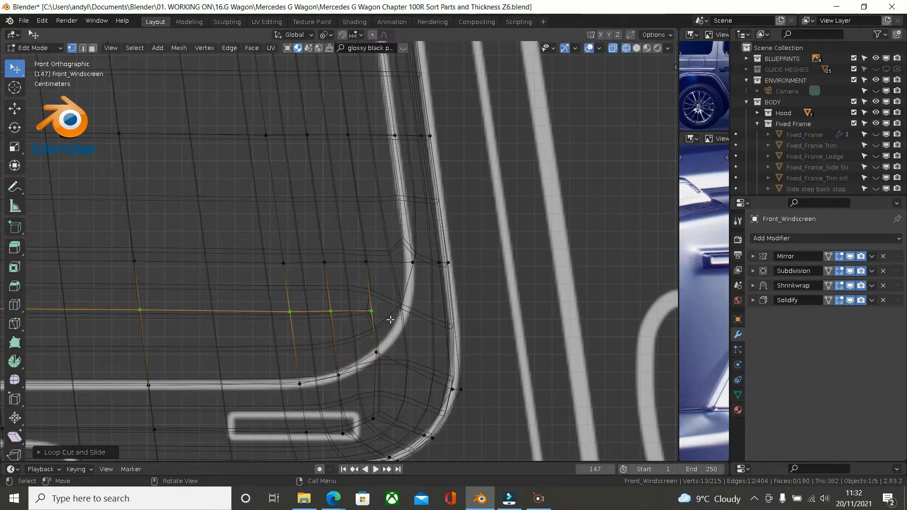
- Add a short loop cut across the outer rim beside the lower corner, slide it upward, and move it outward about 0.0008 m along X
{"action": "key", "text": "ctrl"}
{"action": "key", "text": "ctrl+r"}
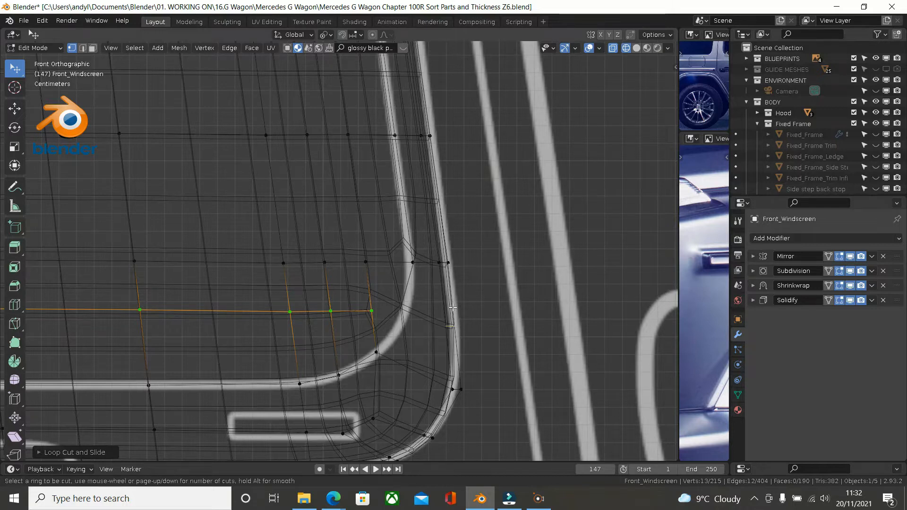
{"action": "left_click", "coordinate": [453, 308]}
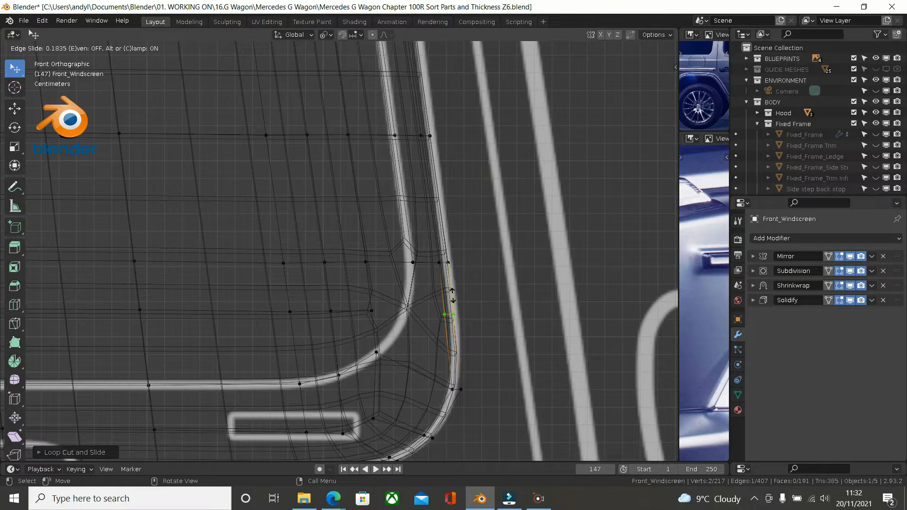
{"action": "left_click", "coordinate": [452, 294]}
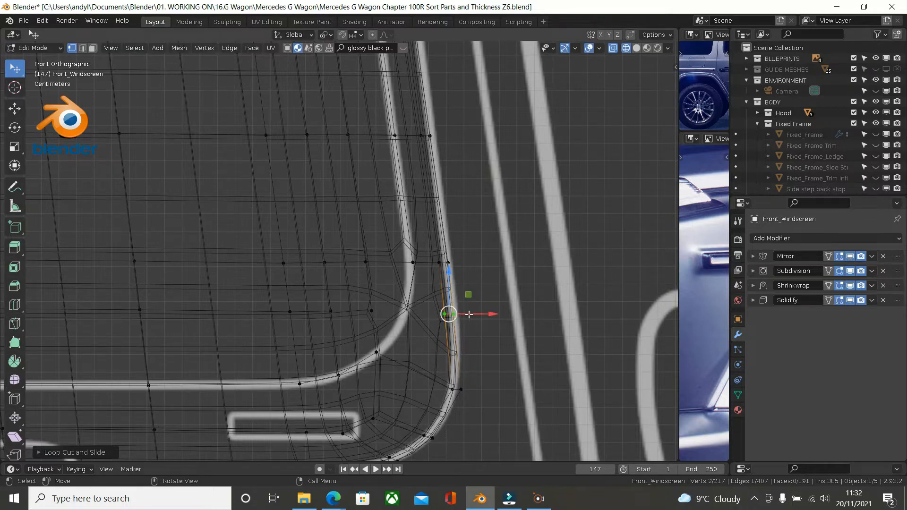
{"action": "key", "text": "g"}
{"action": "key", "text": "x"}
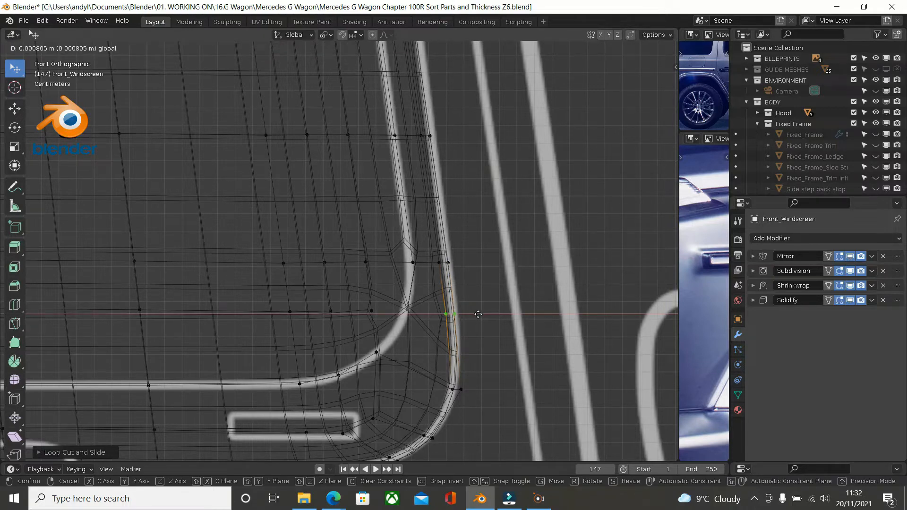
{"action": "left_click", "coordinate": [478, 314]}
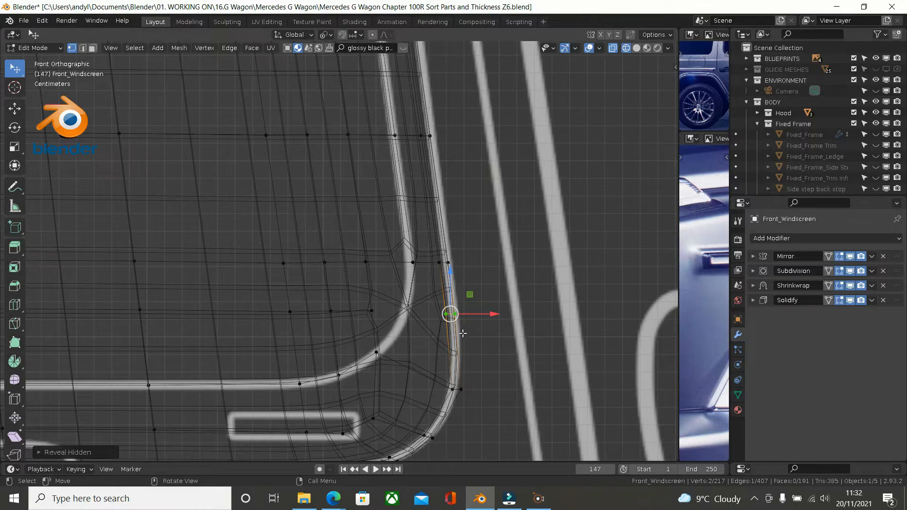
- Connect the new outer rim vertex to the end vertex of the new horizontal loop with an edge
{"action": "left_click", "coordinate": [456, 317]}
{"action": "left_click", "coordinate": [371, 311], "text": "shift"}
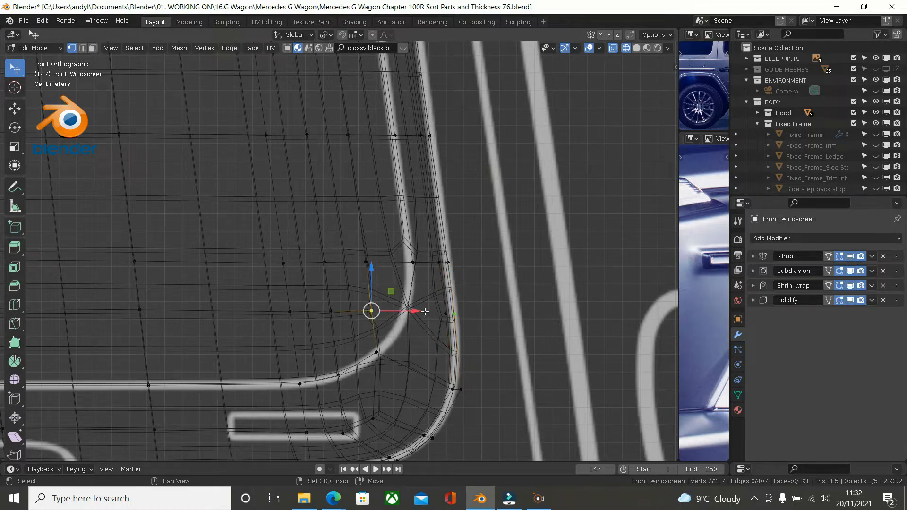
{"action": "key", "text": "j"}
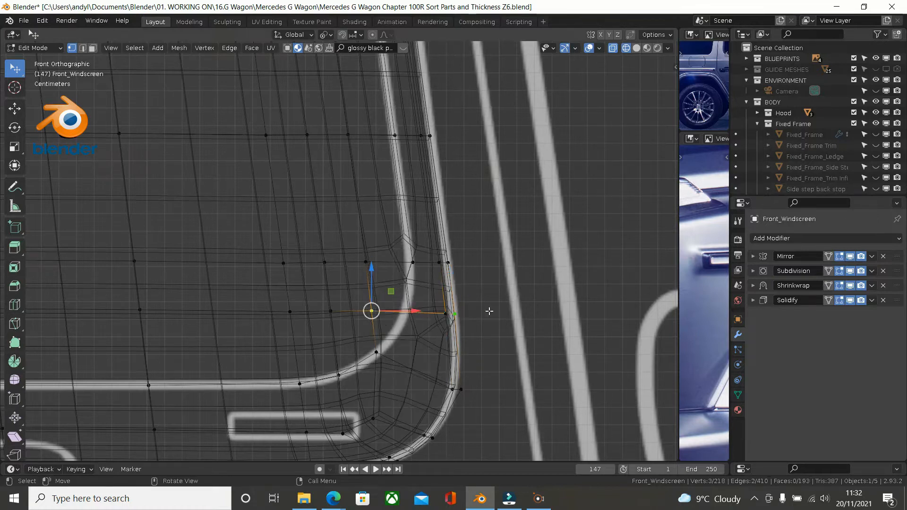
- Inspect the connected corner in solid shading and turn off the Subdivision modifier's viewport display
{"action": "scroll", "coordinate": [483, 312], "scroll_direction": "up", "scroll_amount": 1}
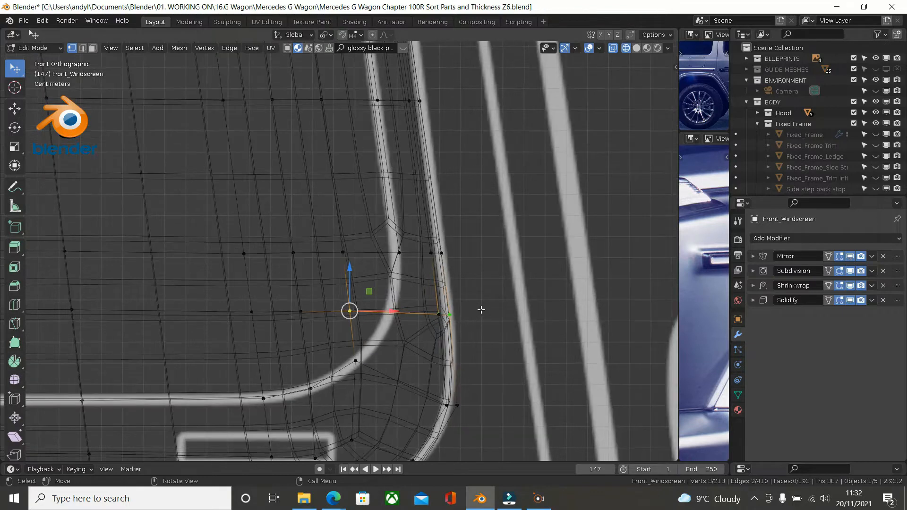
{"action": "key", "text": "z"}
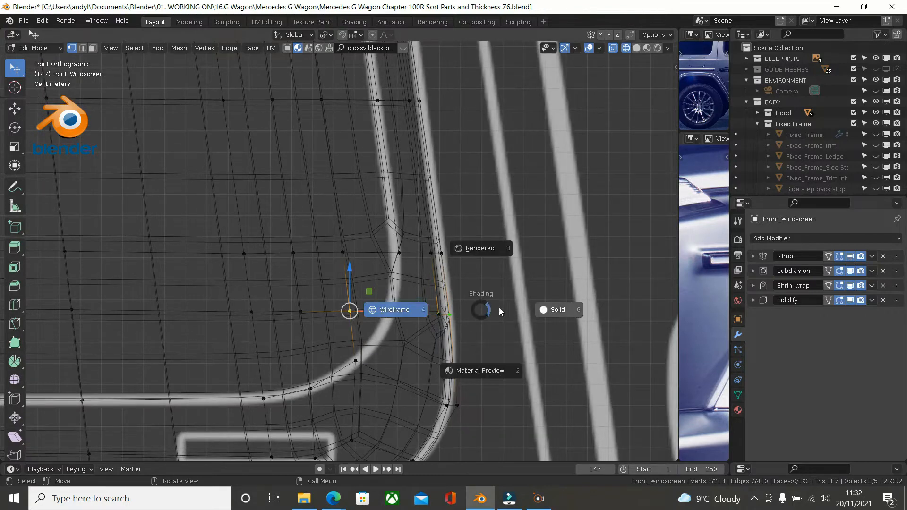
{"action": "left_click", "coordinate": [543, 309]}
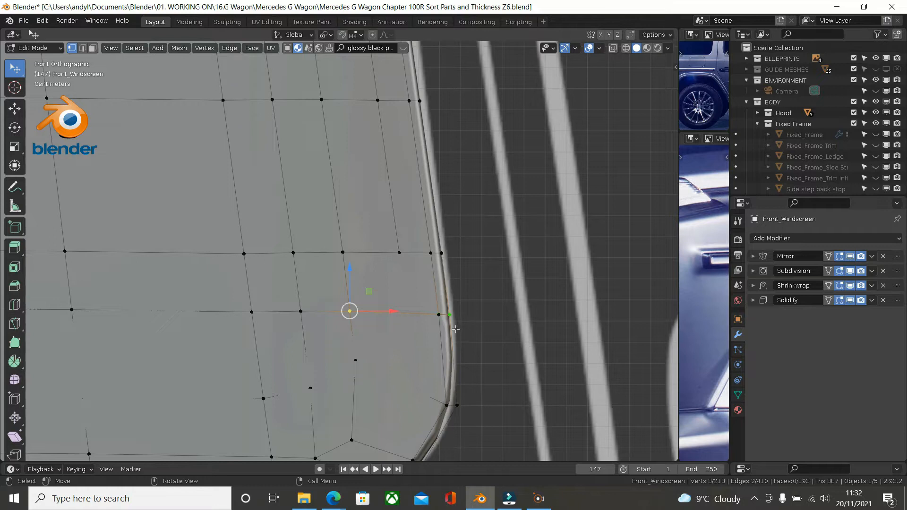
{"action": "middle_click_drag", "start_coordinate": [435, 322], "coordinate": [458, 313]}
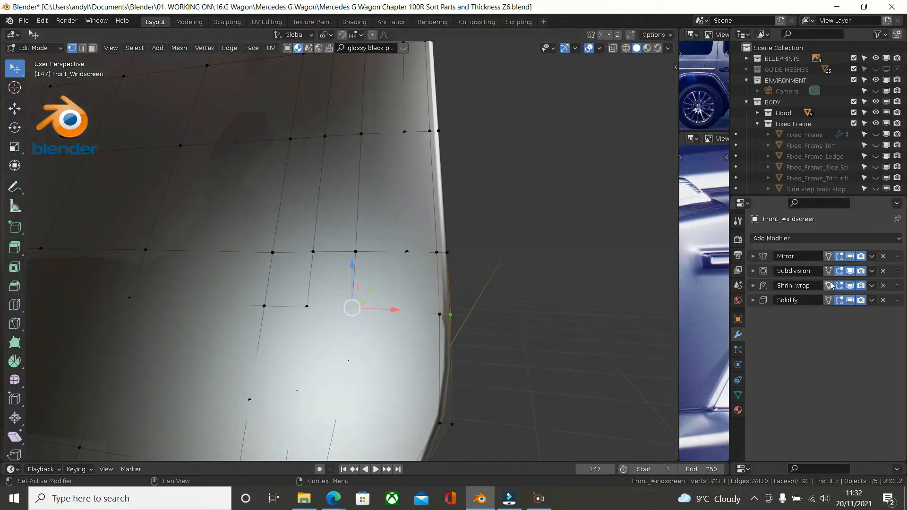
{"action": "left_click", "coordinate": [851, 270]}
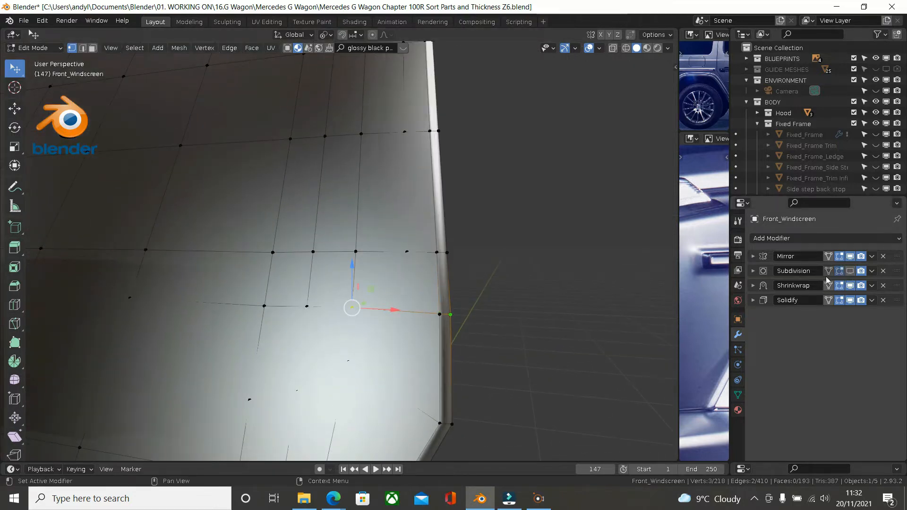
{"action": "middle_click_drag", "start_coordinate": [468, 310], "coordinate": [450, 328]}
{"action": "scroll", "coordinate": [451, 328], "scroll_direction": "down", "scroll_amount": 3}
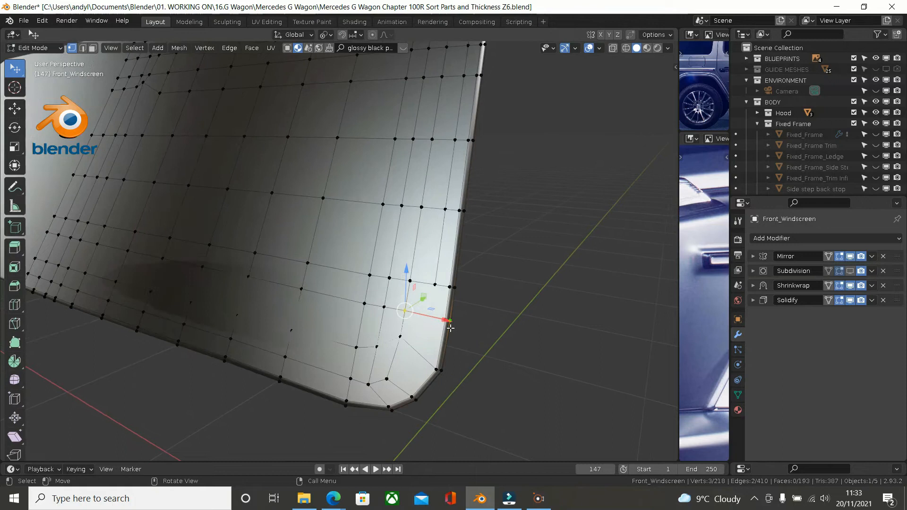
{"action": "scroll", "coordinate": [479, 319], "scroll_direction": "down", "scroll_amount": 3}
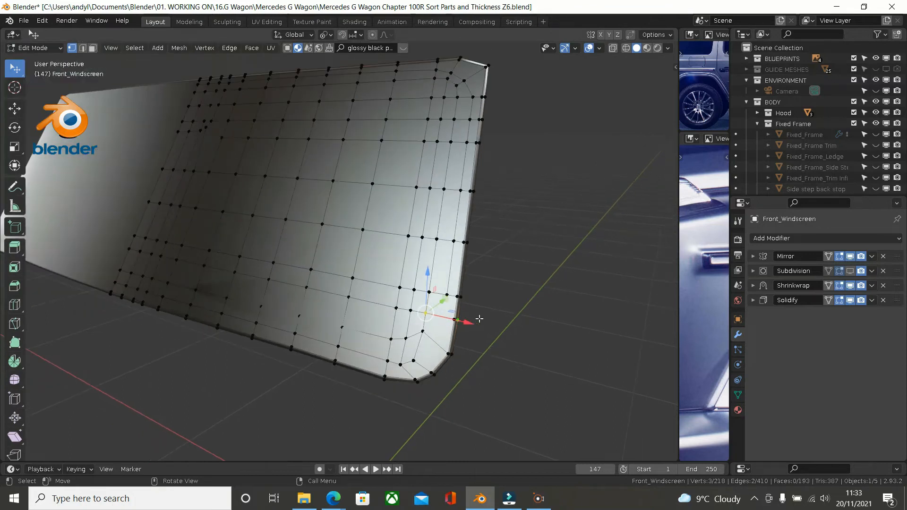
- Connect the inner border's corner vertex to the inner border vertex above it, cutting across the new horizontal edge
{"action": "key", "text": "KP_1"}
{"action": "middle_click_drag", "start_coordinate": [479, 319], "coordinate": [538, 312], "text": "shift"}
{"action": "left_click", "coordinate": [523, 332]}
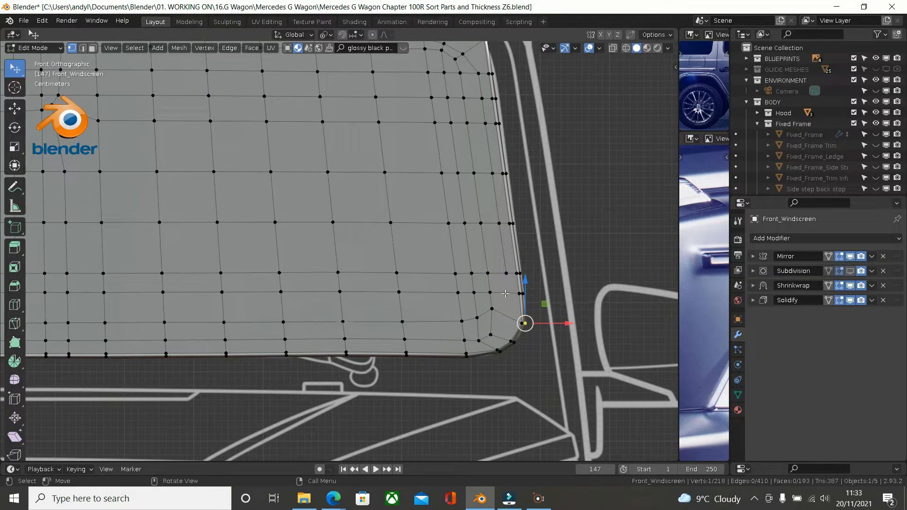
{"action": "left_click", "coordinate": [497, 305]}
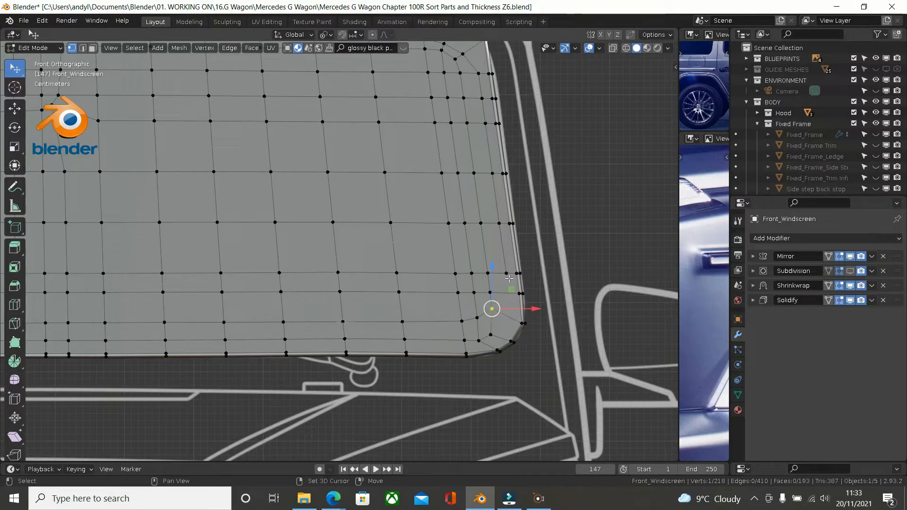
{"action": "left_click", "coordinate": [506, 273], "text": "shift"}
{"action": "left_click", "coordinate": [575, 264]}
- Slide the new inner border vertex above the lower corner outward along its horizontal edge by a factor of about 0.3
{"action": "left_click", "coordinate": [497, 296]}
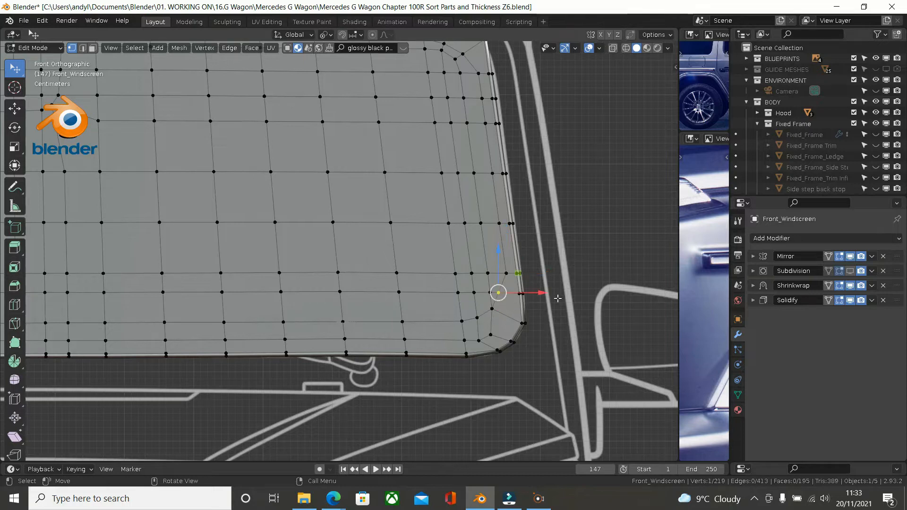
{"action": "key", "text": "shift+v"}
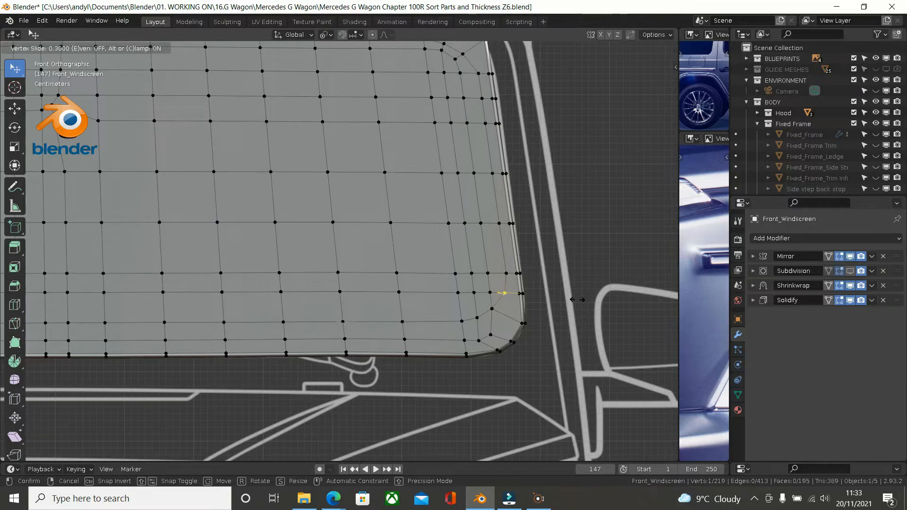
{"action": "left_click", "coordinate": [577, 300]}
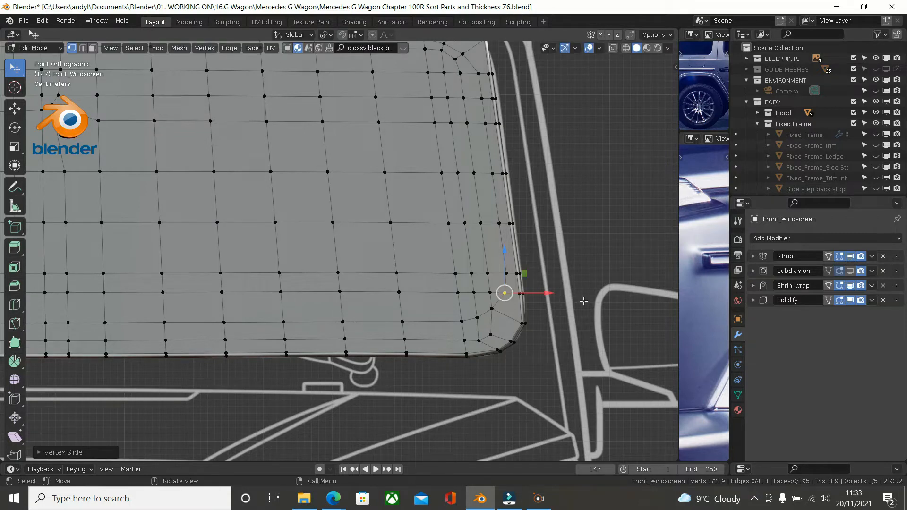
- Fine-tune that vertex's slide in wireframe so it sits on the blueprint's inner glass border, and return to solid shading
{"action": "key", "text": "z"}
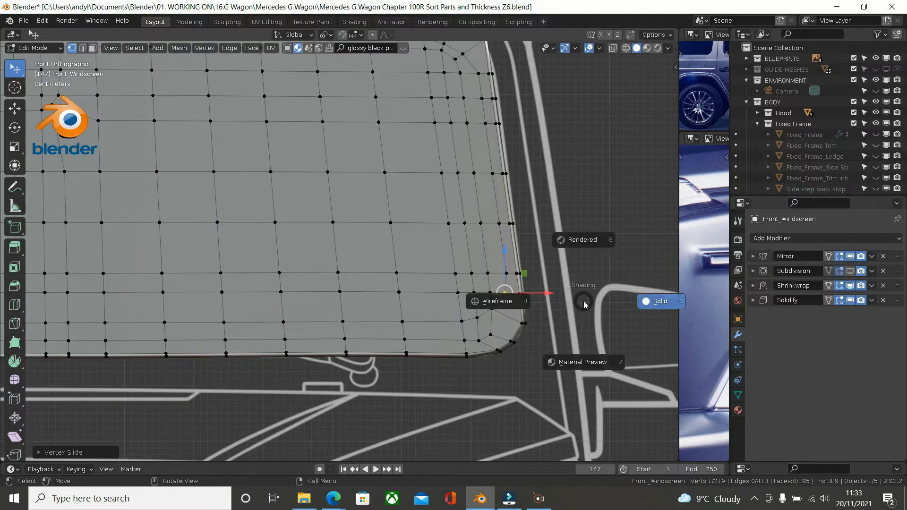
{"action": "left_click", "coordinate": [504, 303]}
{"action": "scroll", "coordinate": [538, 286], "scroll_direction": "up", "scroll_amount": 2}
{"action": "scroll", "coordinate": [537, 286], "scroll_direction": "up", "scroll_amount": 4}
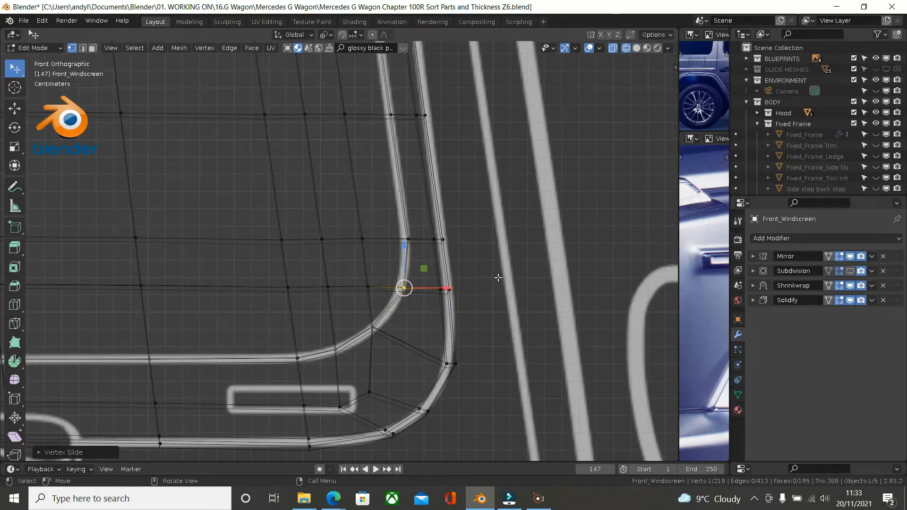
{"action": "key", "text": "shift+v"}
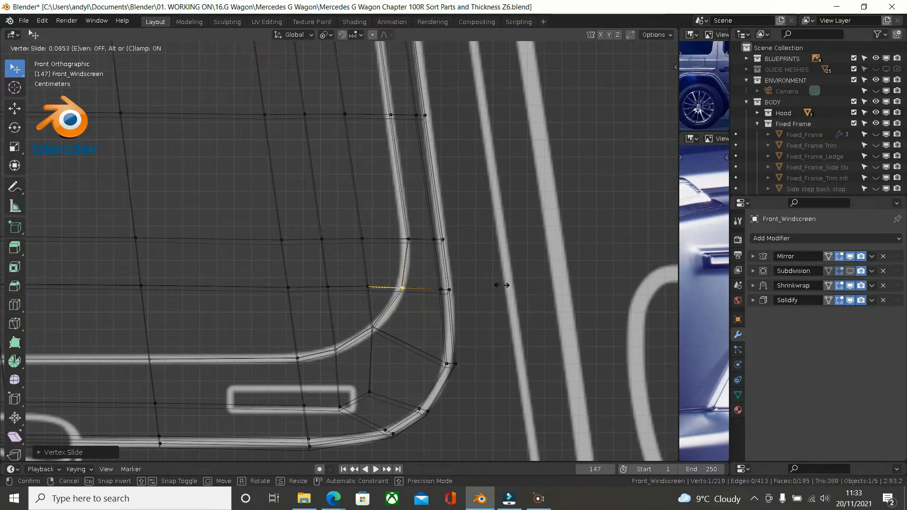
{"action": "left_click", "coordinate": [502, 286]}
{"action": "scroll", "coordinate": [502, 285], "scroll_direction": "down", "scroll_amount": 4}
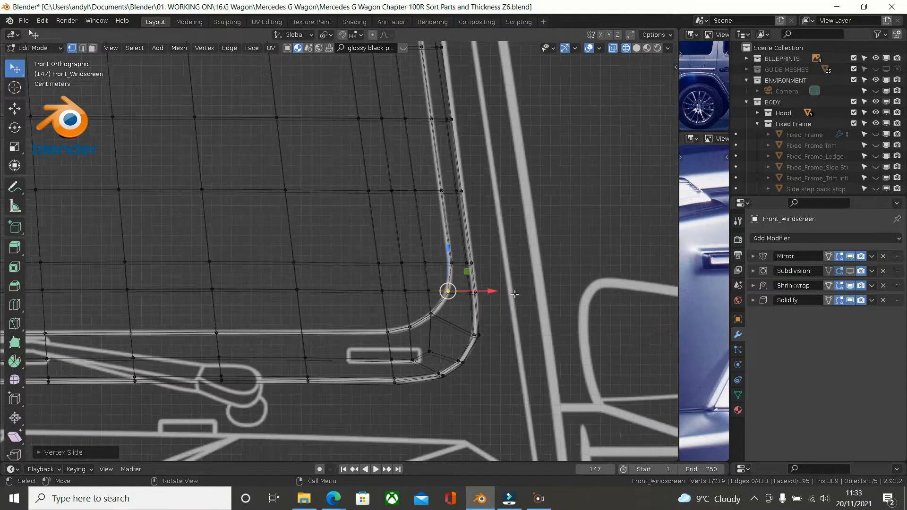
{"action": "left_click", "coordinate": [552, 294]}
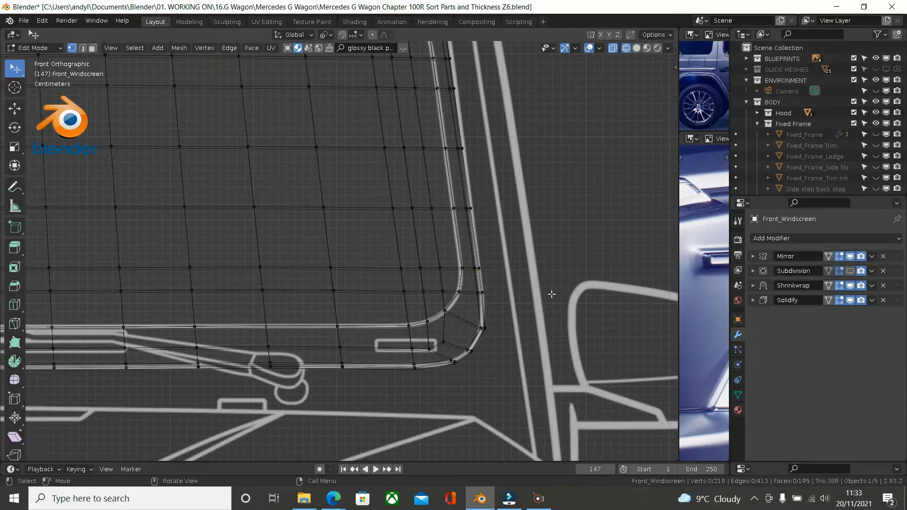
{"action": "key", "text": "z"}
{"action": "left_click", "coordinate": [631, 296]}
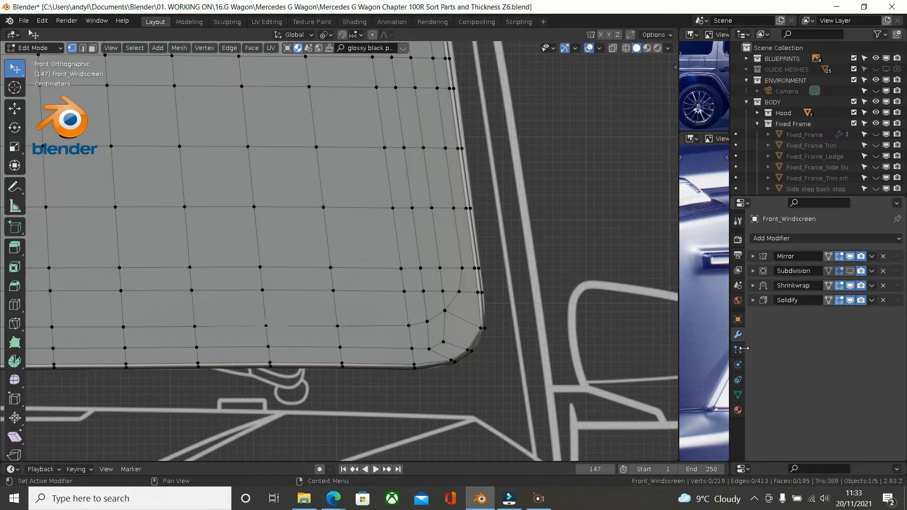
- Check the windscreen's vertex group membership by selecting the vertices assigned to Group
{"action": "left_click", "coordinate": [738, 395]}
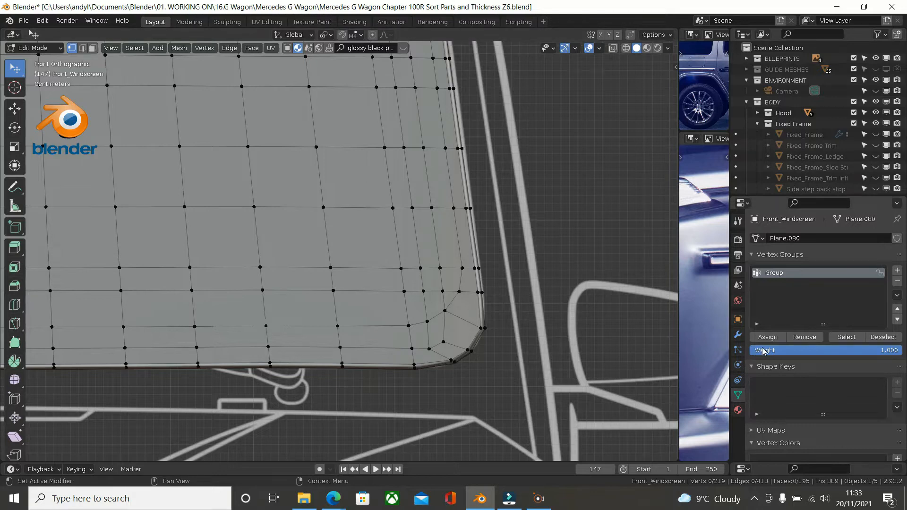
{"action": "left_click", "coordinate": [845, 339]}
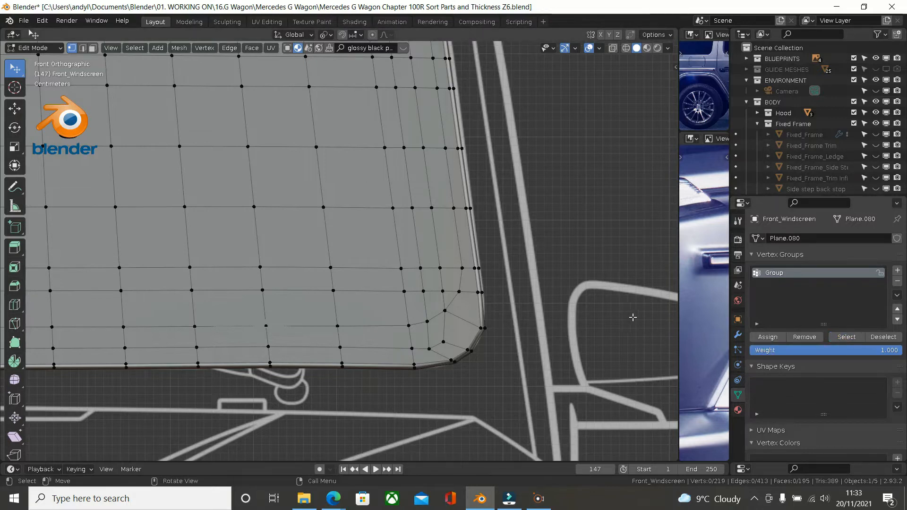
{"action": "scroll", "coordinate": [612, 317], "scroll_direction": "down", "scroll_amount": 3}
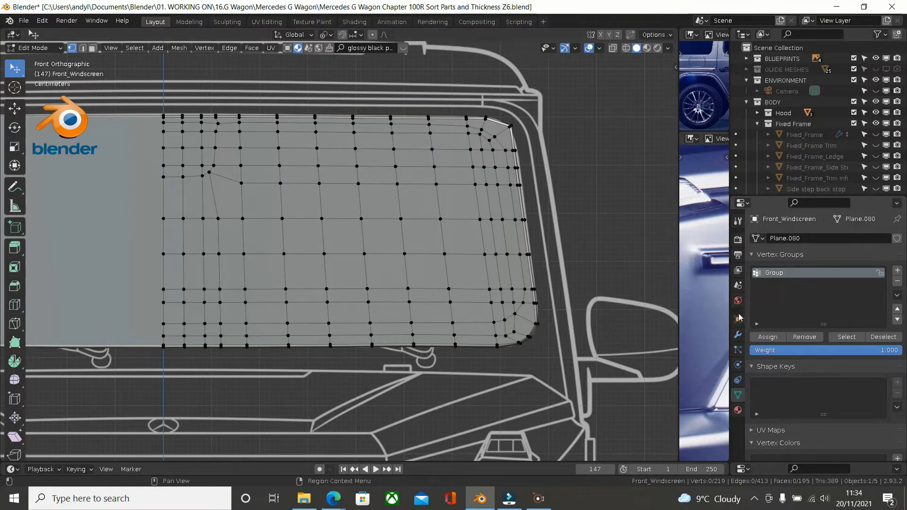
- Turn the Subdivision modifier's viewport display back on and expand the Shrinkwrap modifier's settings
{"action": "left_click", "coordinate": [738, 334]}
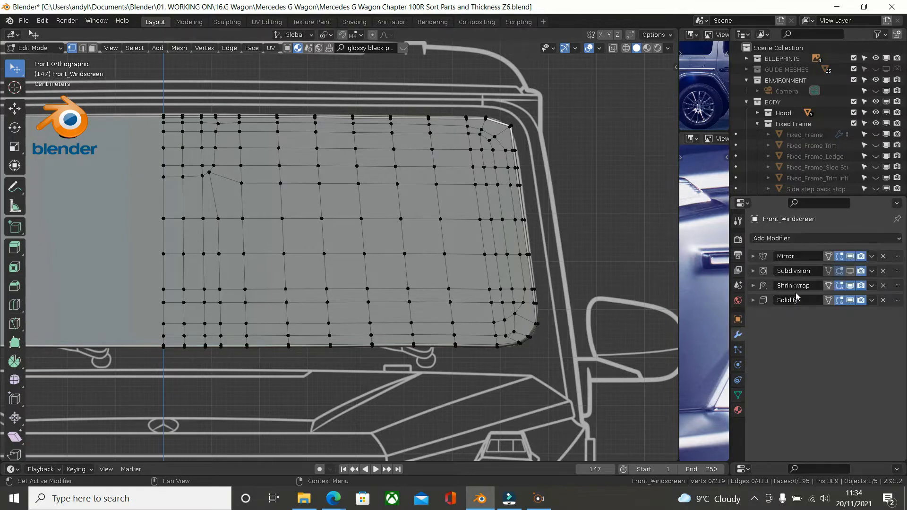
{"action": "left_click", "coordinate": [850, 271]}
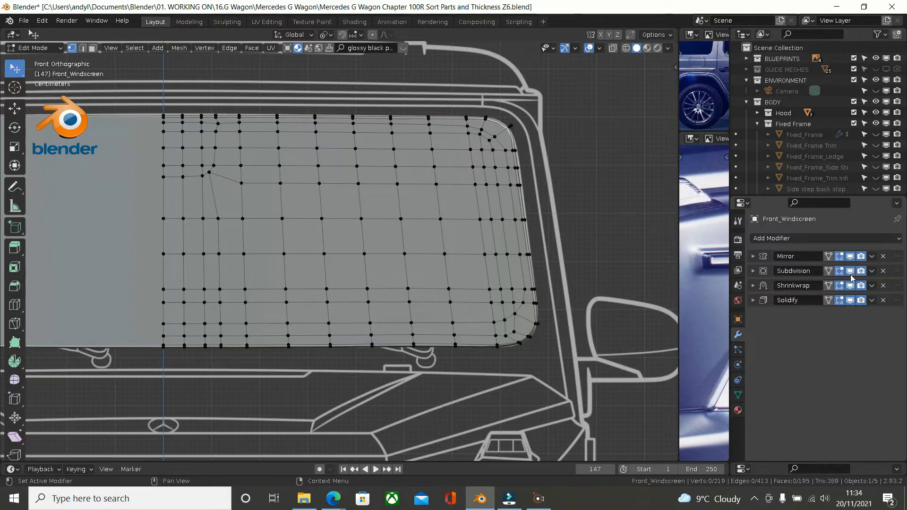
{"action": "left_click", "coordinate": [755, 287]}
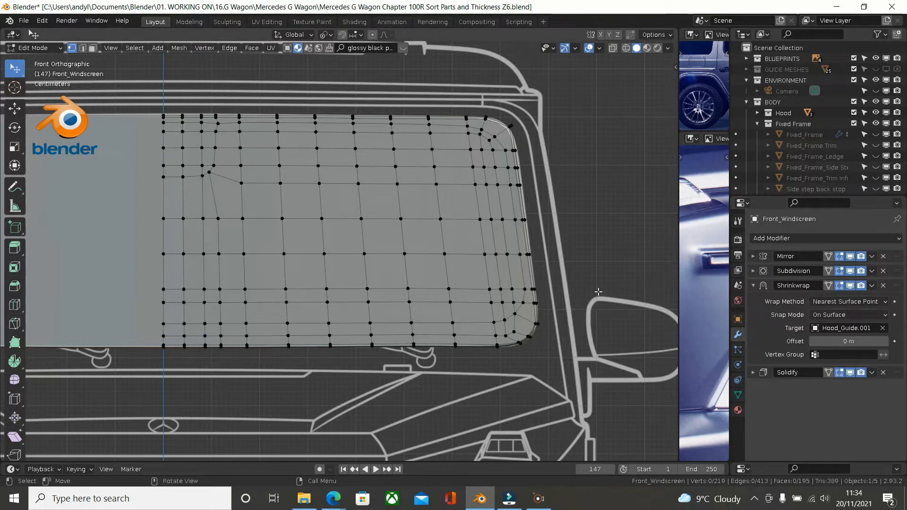
- Assign all windscreen vertices to the vertex group Group with weight 1.000 and clear the selection
{"action": "key", "text": "a"}
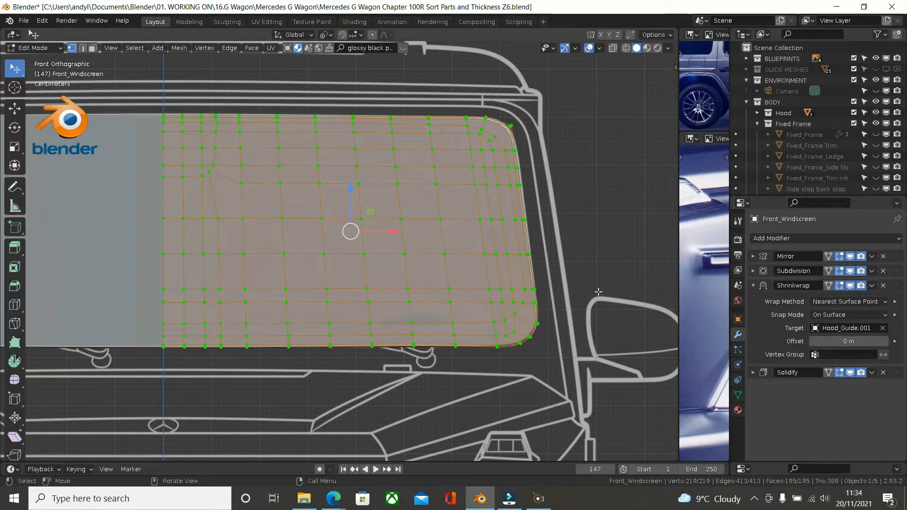
{"action": "left_click", "coordinate": [738, 395]}
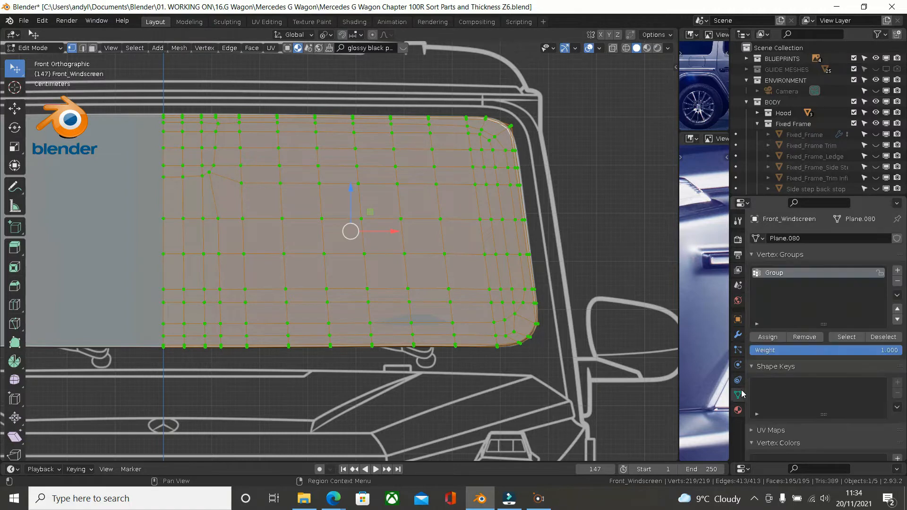
{"action": "left_click", "coordinate": [772, 339]}
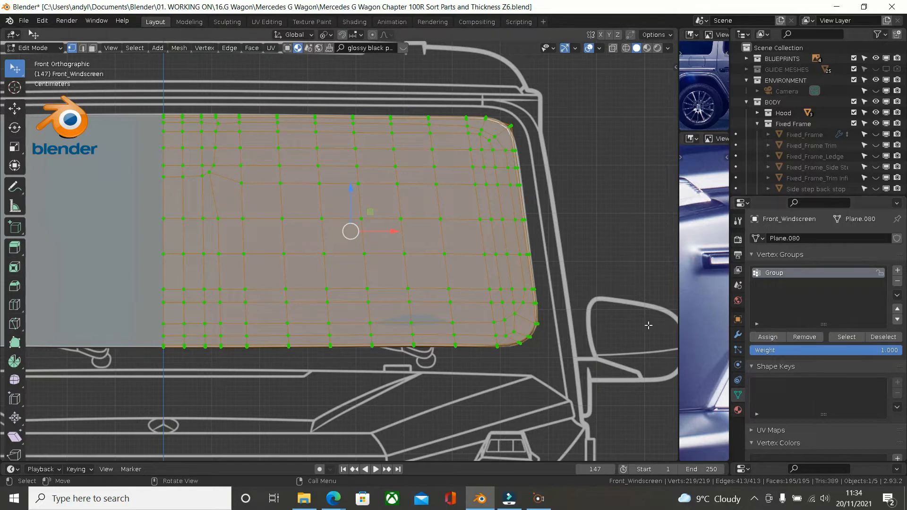
{"action": "left_click", "coordinate": [738, 337]}
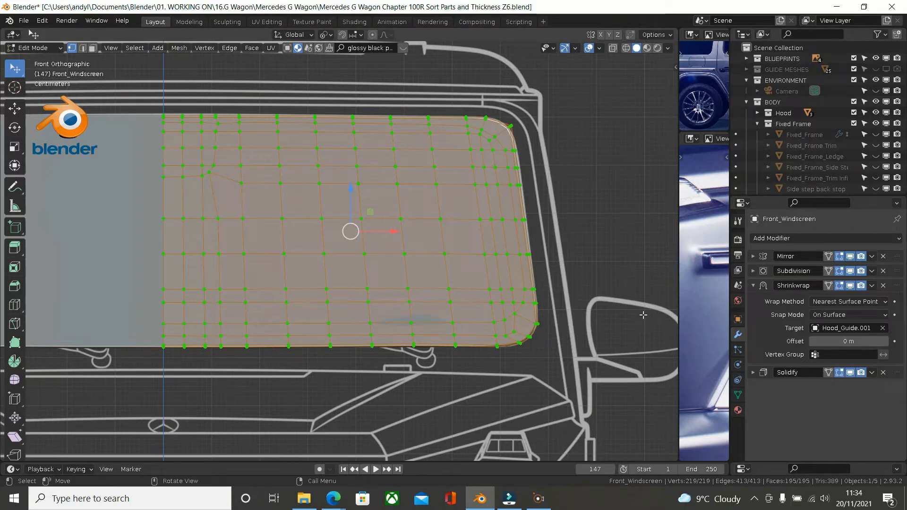
{"action": "key", "text": "alt+a"}
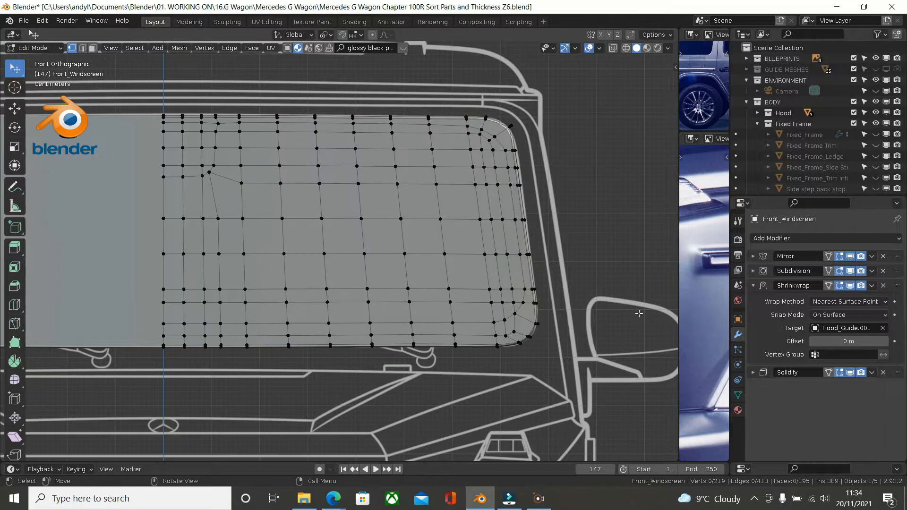
- Hide the individual meshes below Body_Guide in the GUIDE MESHES collection, leaving Hood_Guide.001 unhidden
{"action": "left_click", "coordinate": [746, 70]}
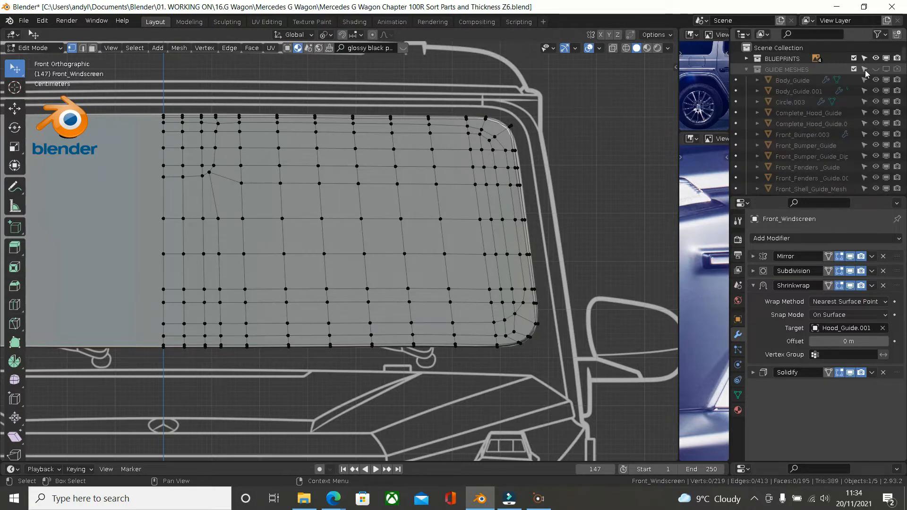
{"action": "left_click_drag", "start_coordinate": [886, 81], "coordinate": [886, 173]}
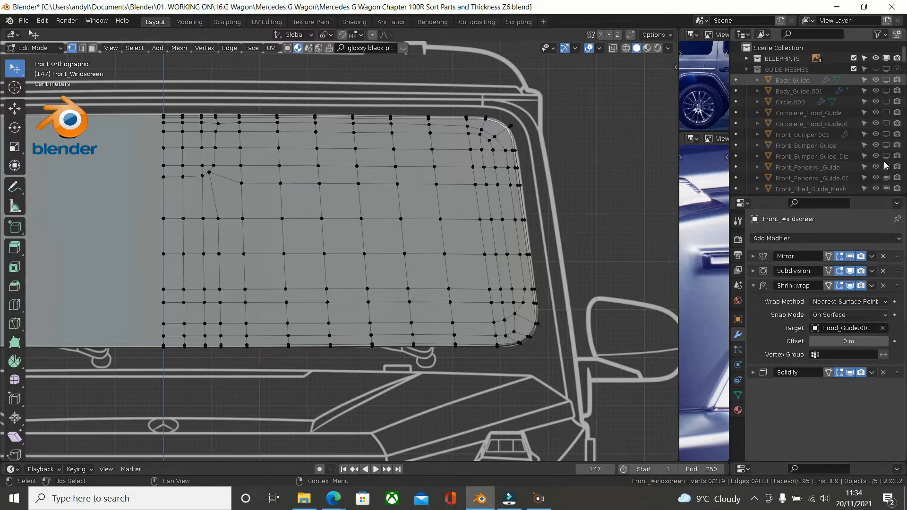
{"action": "left_click_drag", "start_coordinate": [887, 85], "coordinate": [887, 171]}
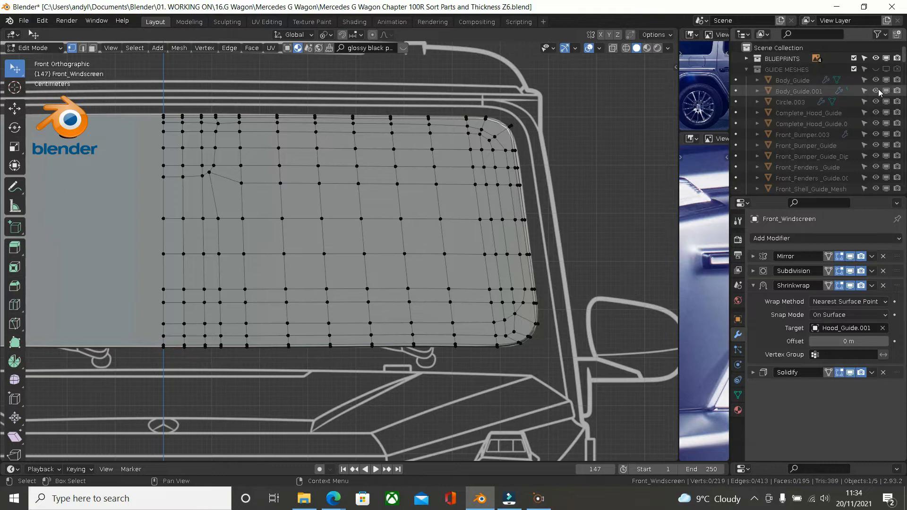
{"action": "left_click_drag", "start_coordinate": [877, 86], "coordinate": [878, 169]}
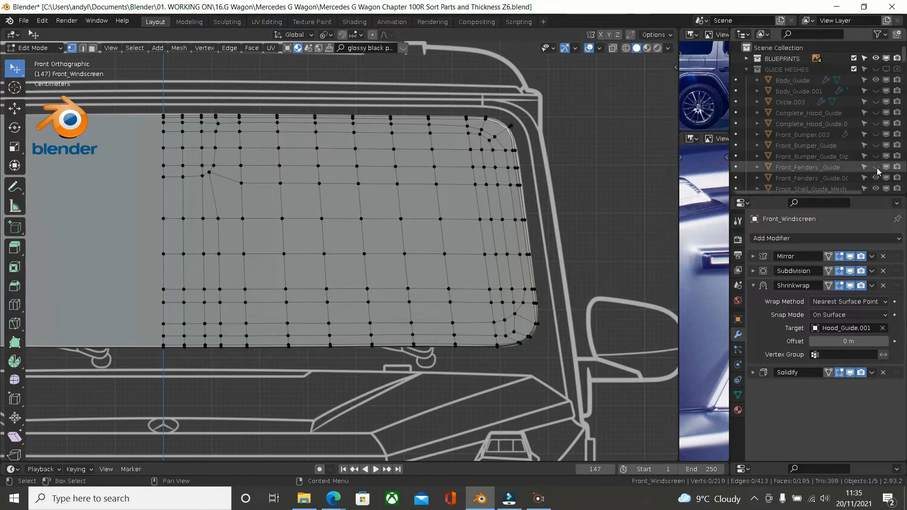
{"action": "scroll", "coordinate": [877, 170], "scroll_direction": "down", "scroll_amount": 5}
{"action": "left_click_drag", "start_coordinate": [877, 120], "coordinate": [876, 186]}
{"action": "scroll", "coordinate": [878, 120], "scroll_direction": "down", "scroll_amount": 5}
{"action": "scroll", "coordinate": [875, 186], "scroll_direction": "down", "scroll_amount": 3}
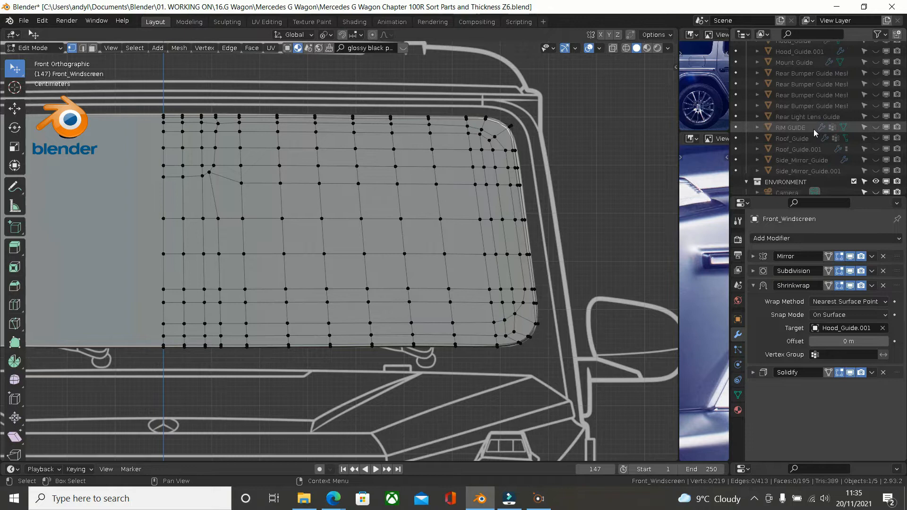
{"action": "scroll", "coordinate": [813, 131], "scroll_direction": "up", "scroll_amount": 3}
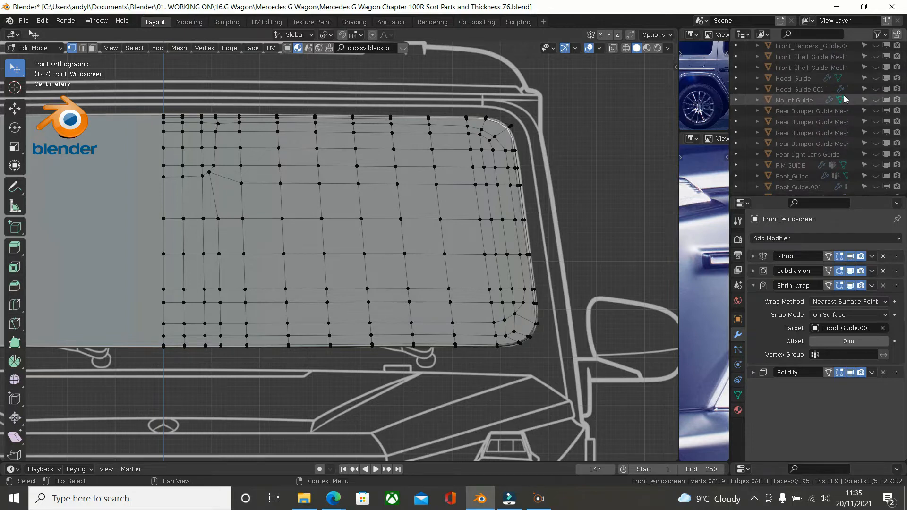
{"action": "left_click", "coordinate": [876, 89]}
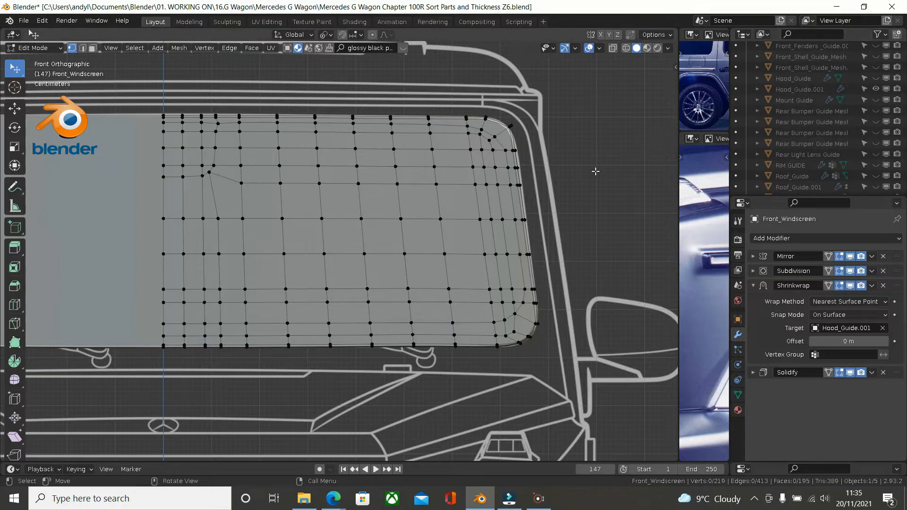
- Leave Edit Mode and unhide all hidden objects to bring the rest of the car back around the windscreen
{"action": "key", "text": "Tab"}
{"action": "middle_click_drag", "start_coordinate": [578, 193], "coordinate": [663, 211]}
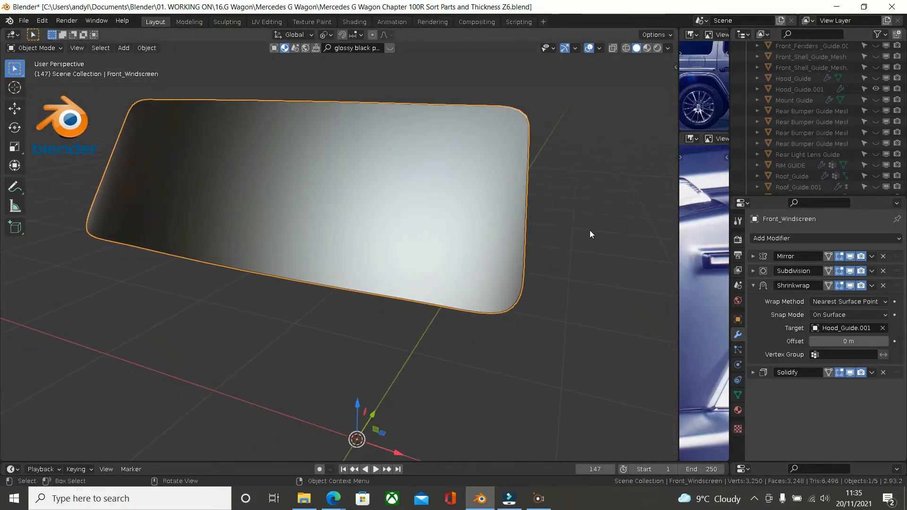
{"action": "key", "text": "alt+h"}
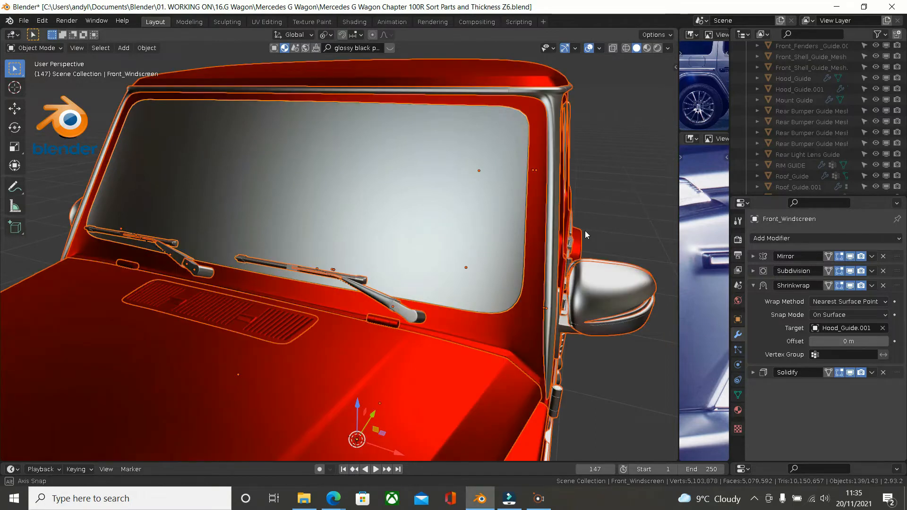
{"action": "middle_click_drag", "start_coordinate": [585, 232], "coordinate": [575, 237]}
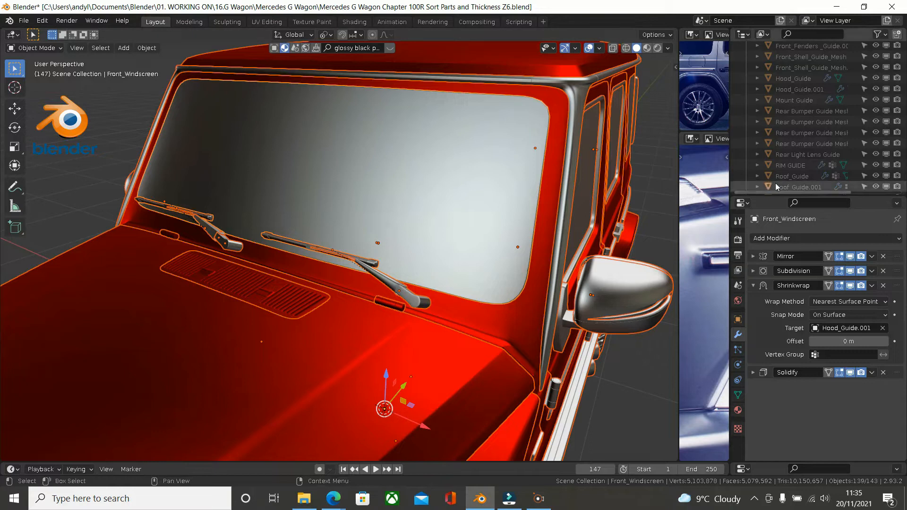
- Unhide the GUIDE MESHES collection and enable its display in viewports
{"action": "scroll", "coordinate": [810, 146], "scroll_direction": "up", "scroll_amount": 2}
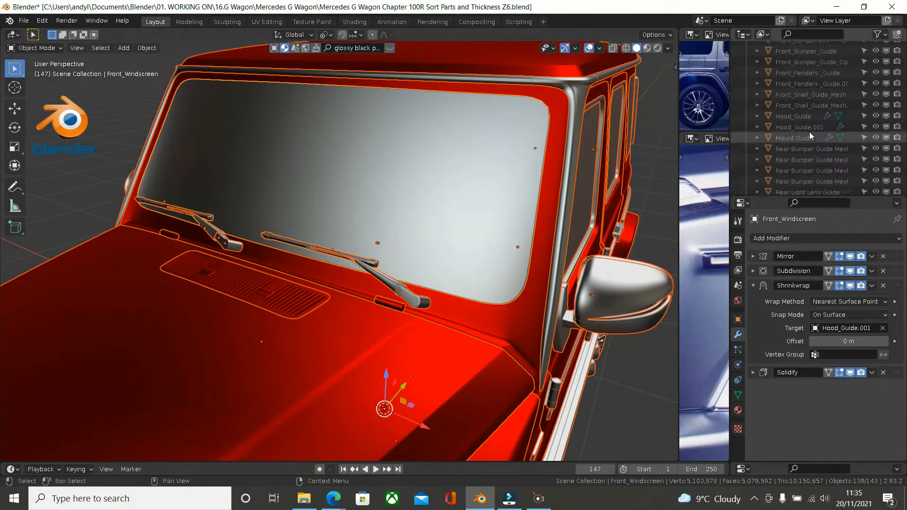
{"action": "scroll", "coordinate": [832, 114], "scroll_direction": "up", "scroll_amount": 5}
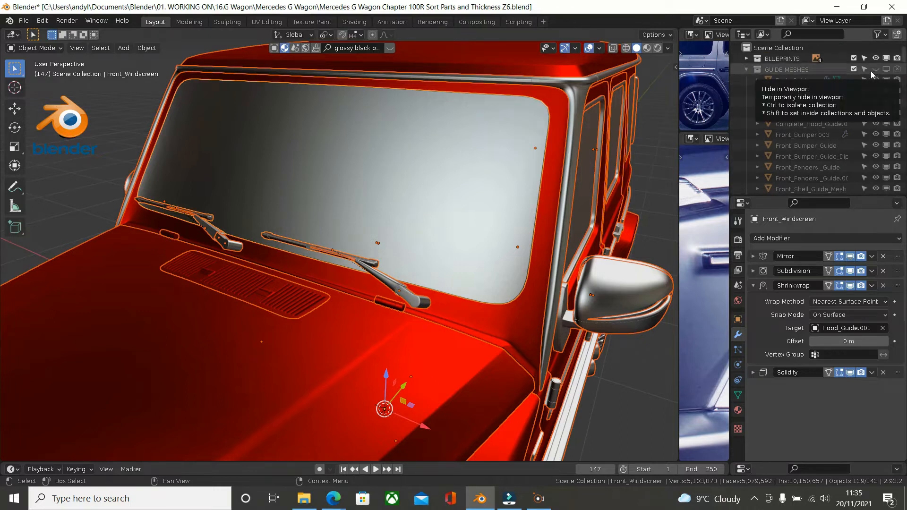
{"action": "left_click", "coordinate": [875, 69]}
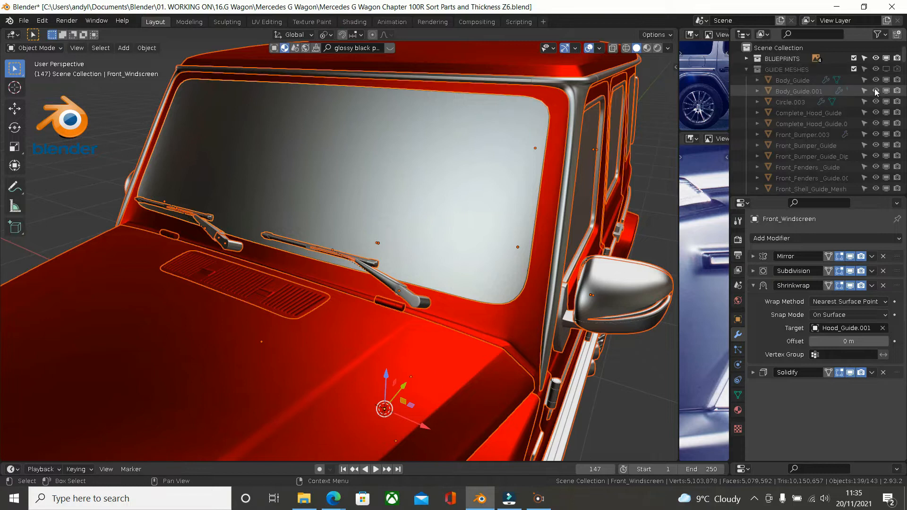
{"action": "scroll", "coordinate": [626, 141], "scroll_direction": "down", "scroll_amount": 6}
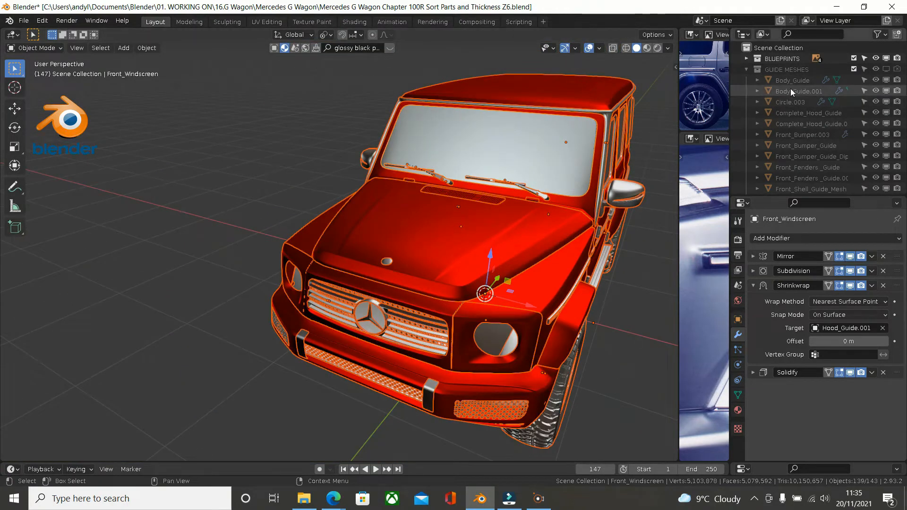
{"action": "left_click", "coordinate": [882, 71]}
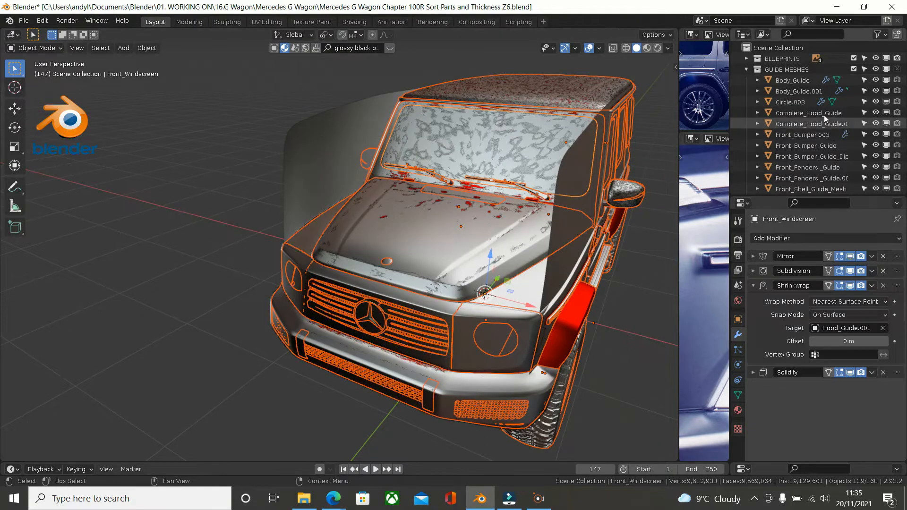
- Hide every individual mesh in the GUIDE MESHES collection, from Body_Guide.001 down to Side_Mirror_Guide.001
{"action": "left_click_drag", "start_coordinate": [875, 91], "coordinate": [877, 191]}
{"action": "scroll", "coordinate": [871, 142], "scroll_direction": "down", "scroll_amount": 3}
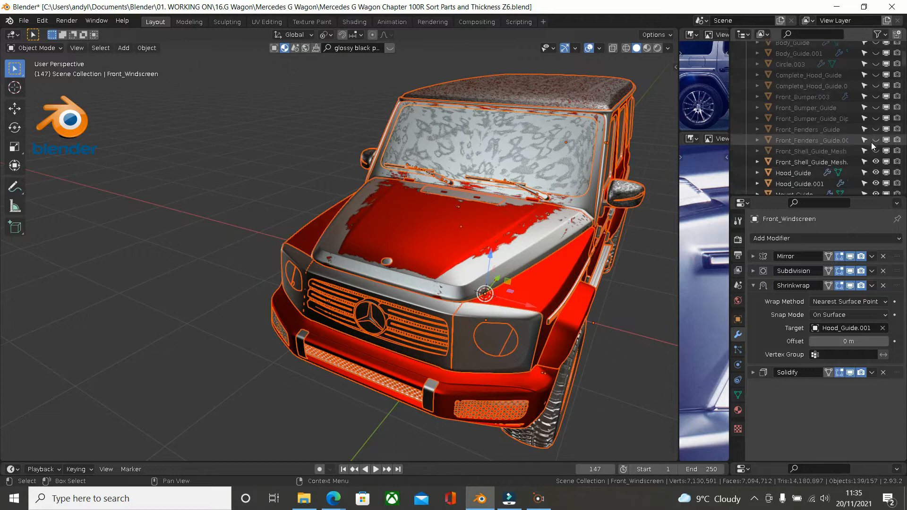
{"action": "left_click_drag", "start_coordinate": [877, 139], "coordinate": [877, 186]}
{"action": "scroll", "coordinate": [869, 151], "scroll_direction": "down", "scroll_amount": 5}
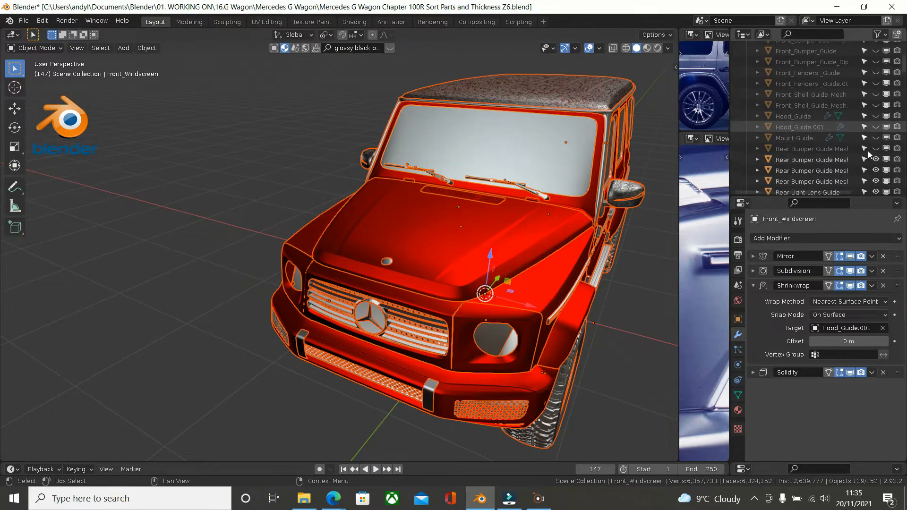
{"action": "left_click_drag", "start_coordinate": [876, 103], "coordinate": [874, 186]}
{"action": "scroll", "coordinate": [860, 156], "scroll_direction": "down", "scroll_amount": 3}
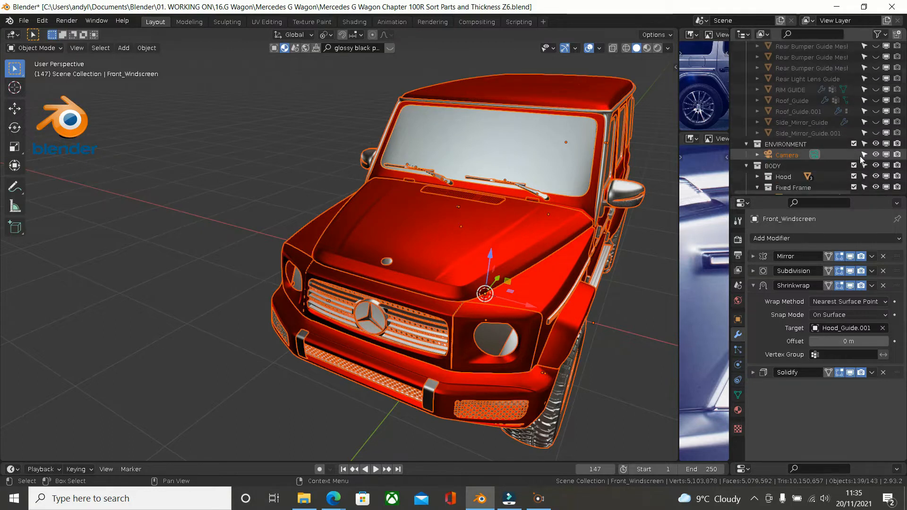
- Unhide Hood_Guide.001 briefly to examine how it covers the hood and windscreen, and hide it again
{"action": "scroll", "coordinate": [852, 151], "scroll_direction": "up", "scroll_amount": 6}
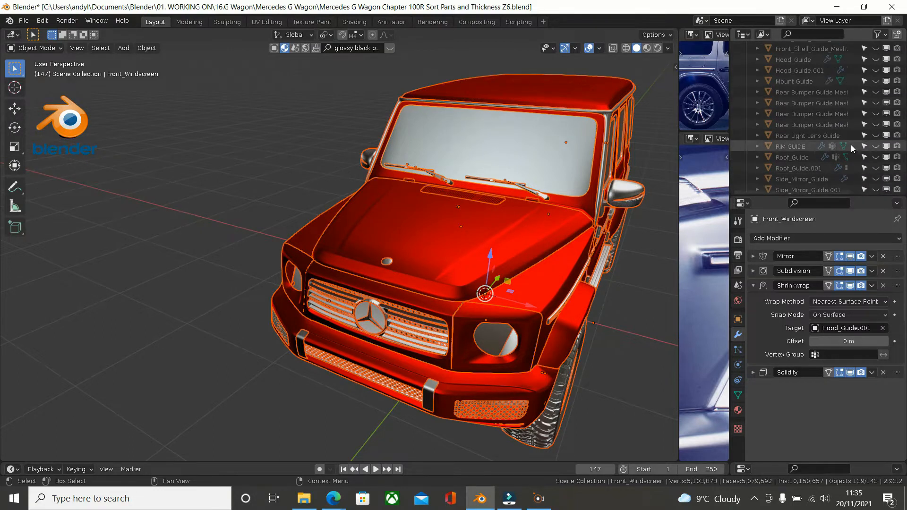
{"action": "scroll", "coordinate": [852, 149], "scroll_direction": "up", "scroll_amount": 1}
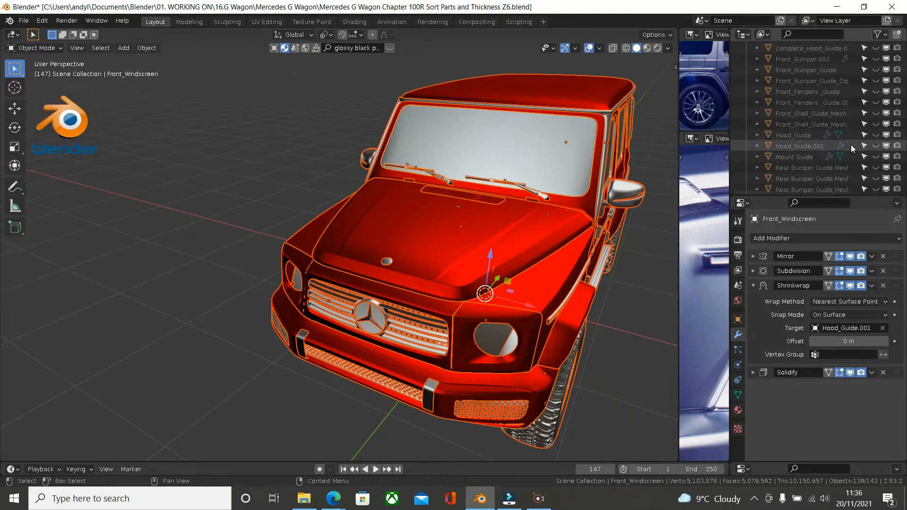
{"action": "left_click", "coordinate": [875, 146]}
{"action": "middle_click_drag", "start_coordinate": [612, 172], "coordinate": [591, 187]}
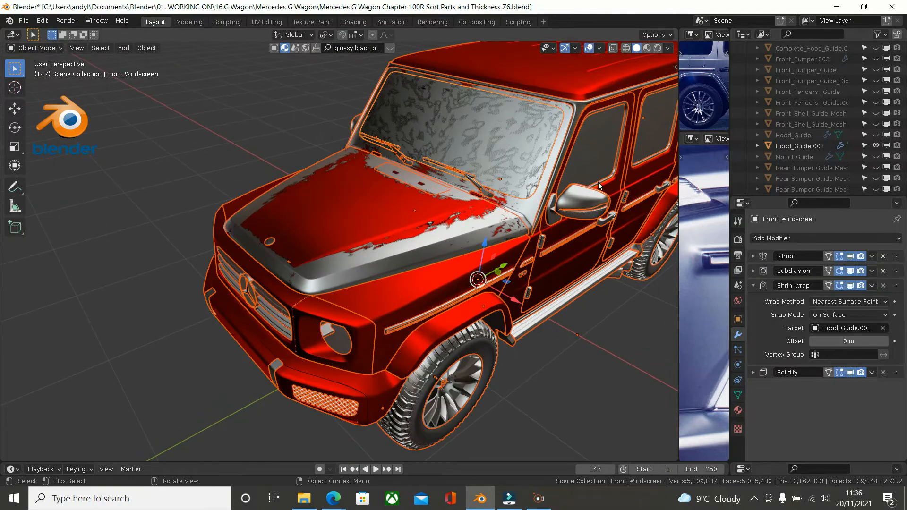
{"action": "left_click", "coordinate": [876, 146]}
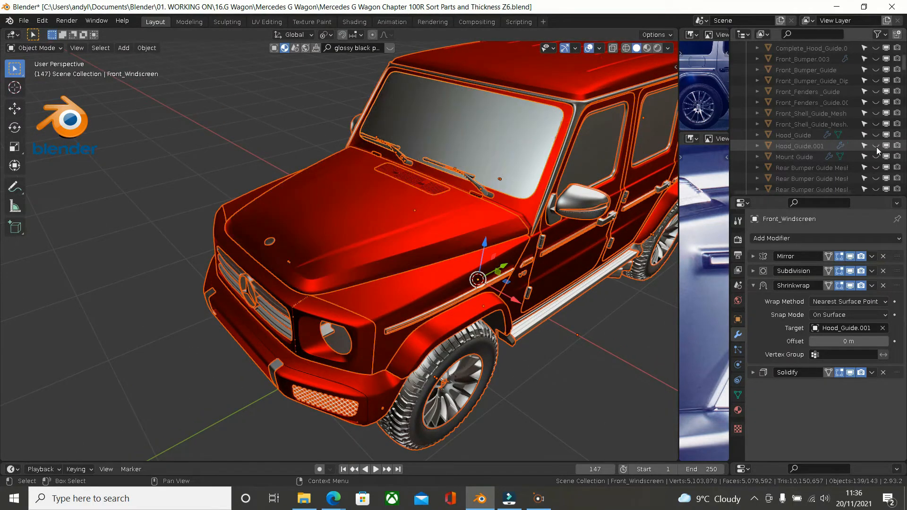
- Isolate the Front_Windscreen object by inverting the selection and hiding all other car parts
{"action": "left_click", "coordinate": [513, 176]}
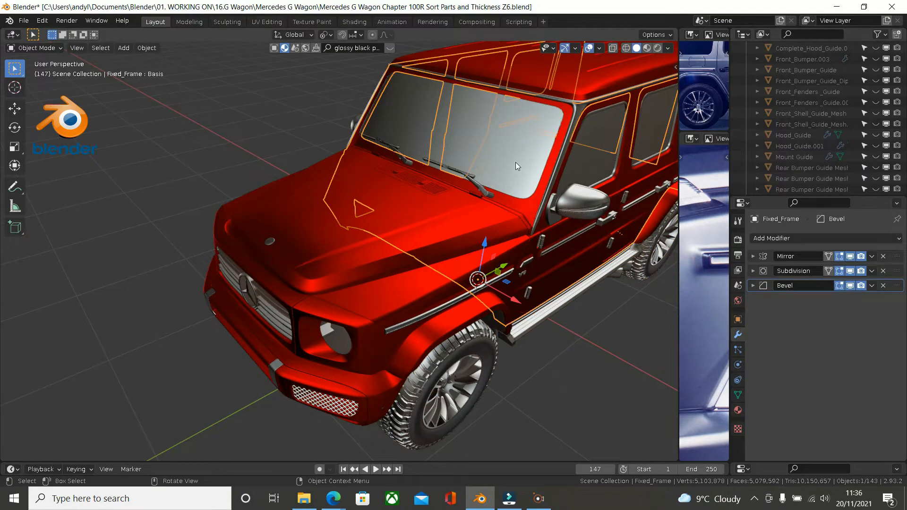
{"action": "mouse_move", "coordinate": [515, 162]}
{"action": "middle_mouse_down"}
{"action": "mouse_move", "coordinate": [529, 163]}
{"action": "mouse_move", "coordinate": [517, 145]}
{"action": "middle_mouse_up"}
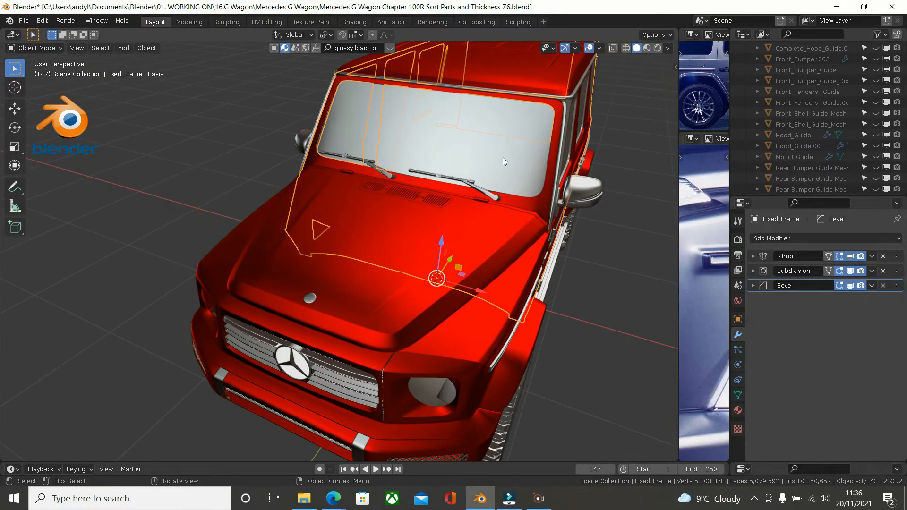
{"action": "left_click", "coordinate": [503, 158]}
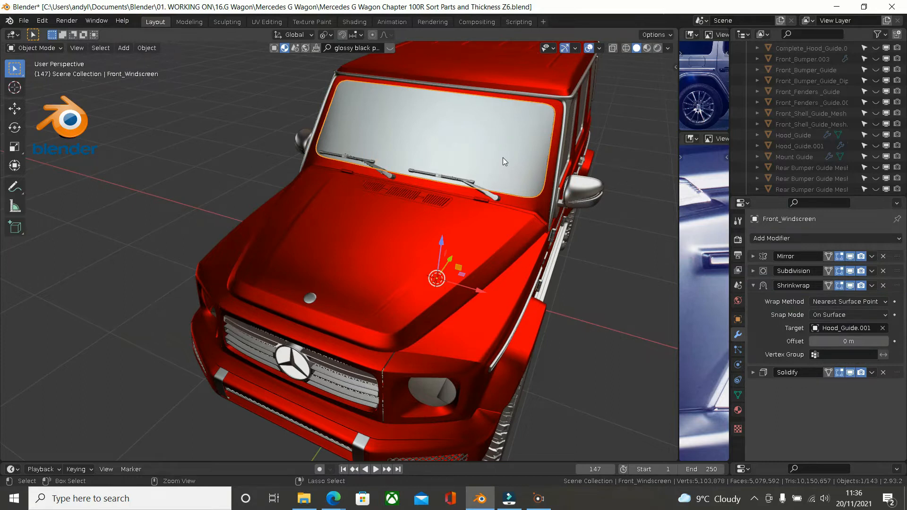
{"action": "key", "text": "ctrl+i"}
{"action": "key", "text": "h"}
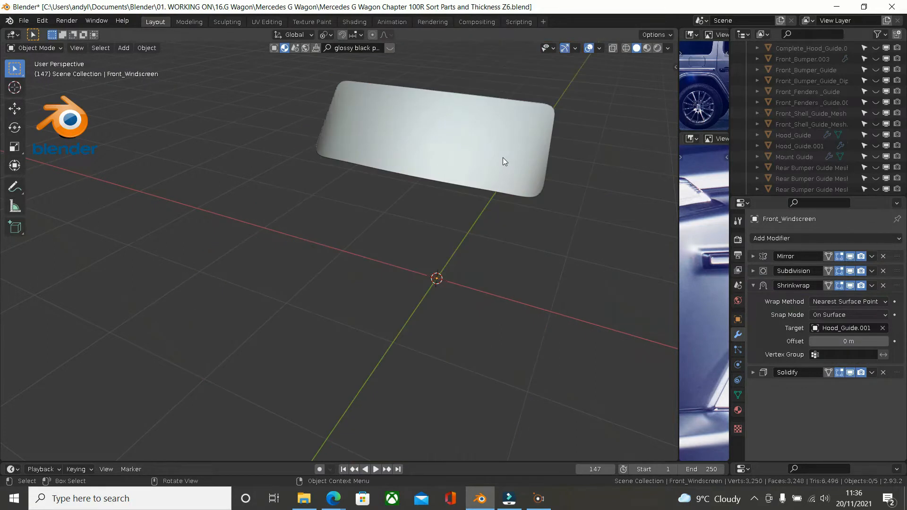
- Set the windscreen's Shrinkwrap modifier to use the vertex group Group
{"action": "key", "text": "KP_1"}
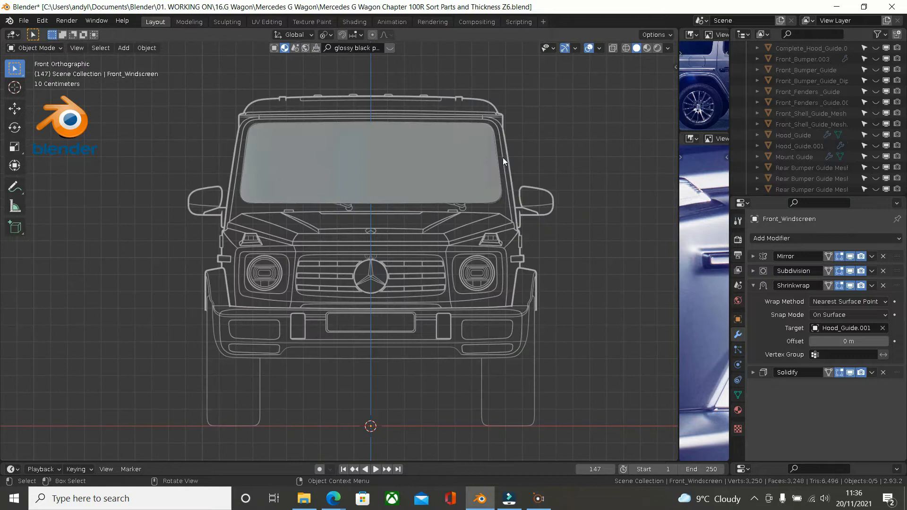
{"action": "left_click", "coordinate": [739, 395]}
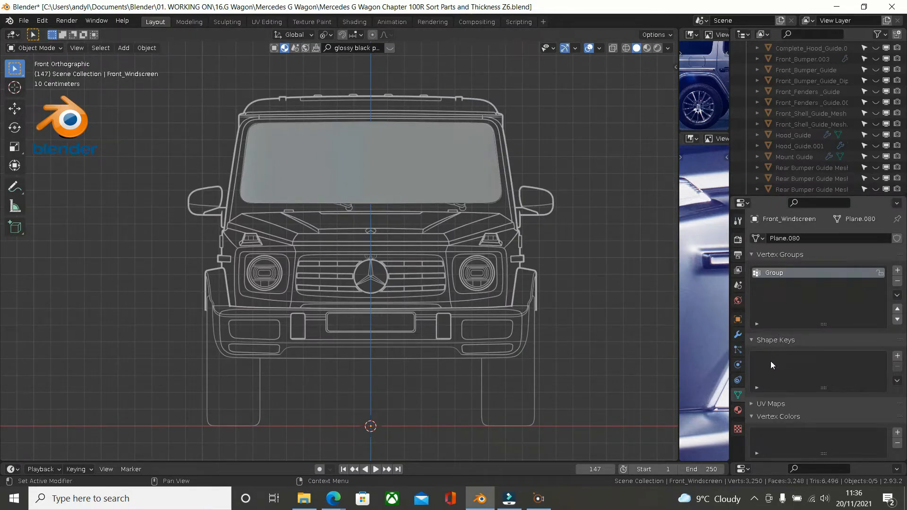
{"action": "left_click", "coordinate": [739, 336]}
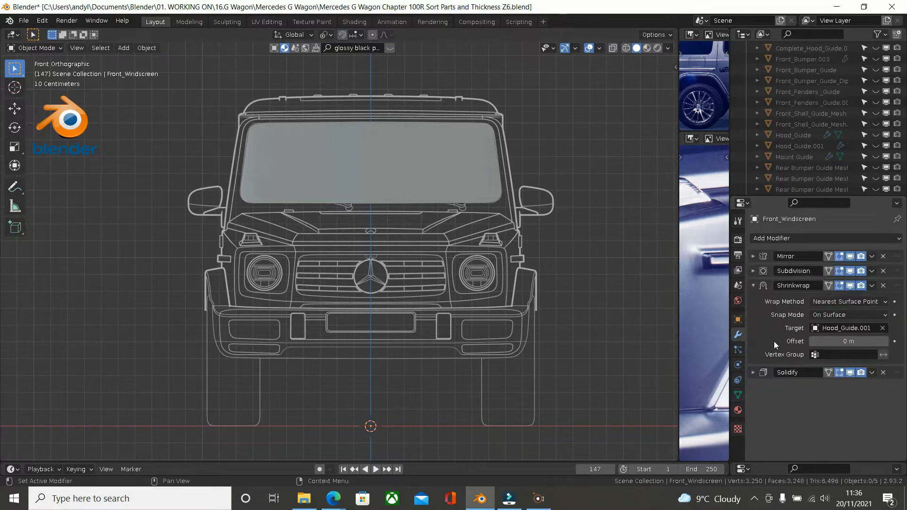
{"action": "left_click", "coordinate": [816, 357]}
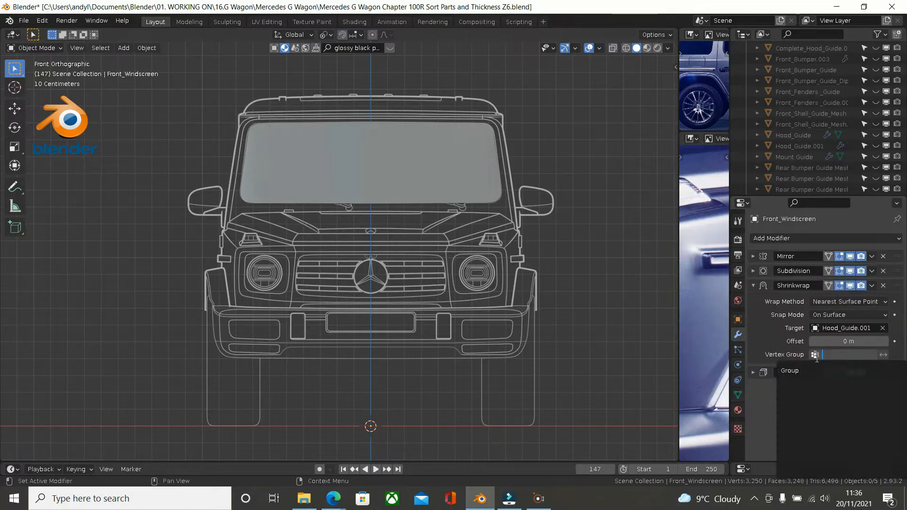
{"action": "left_click", "coordinate": [795, 371]}
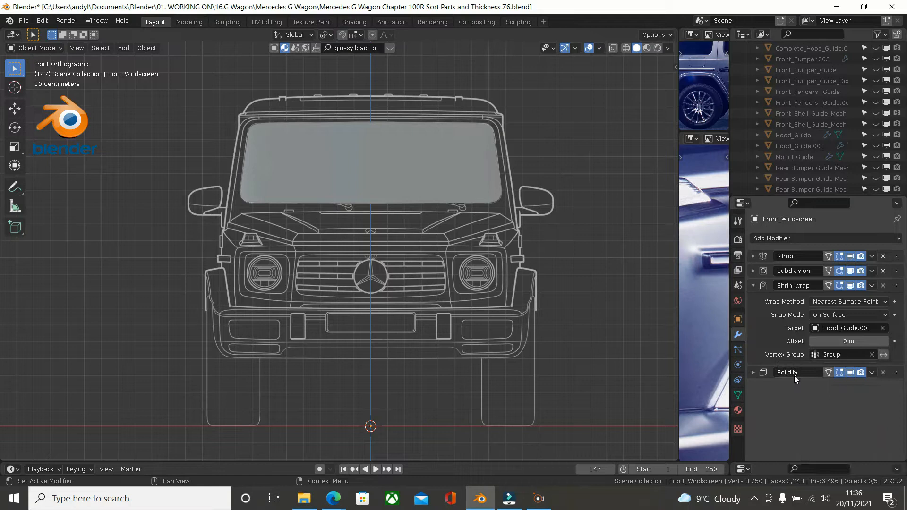
- Switch the viewport MatCap to the glossy red one with a white streak and examine the windscreen's surface
{"action": "scroll", "coordinate": [544, 268], "scroll_direction": "up", "scroll_amount": 2}
{"action": "middle_click_drag", "start_coordinate": [544, 268], "coordinate": [394, 279]}
{"action": "left_click", "coordinate": [667, 48]}
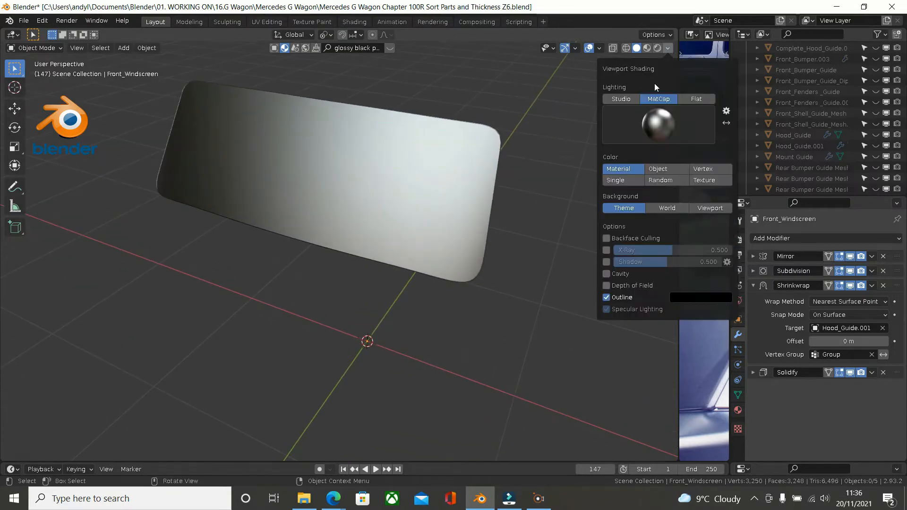
{"action": "left_click", "coordinate": [656, 118]}
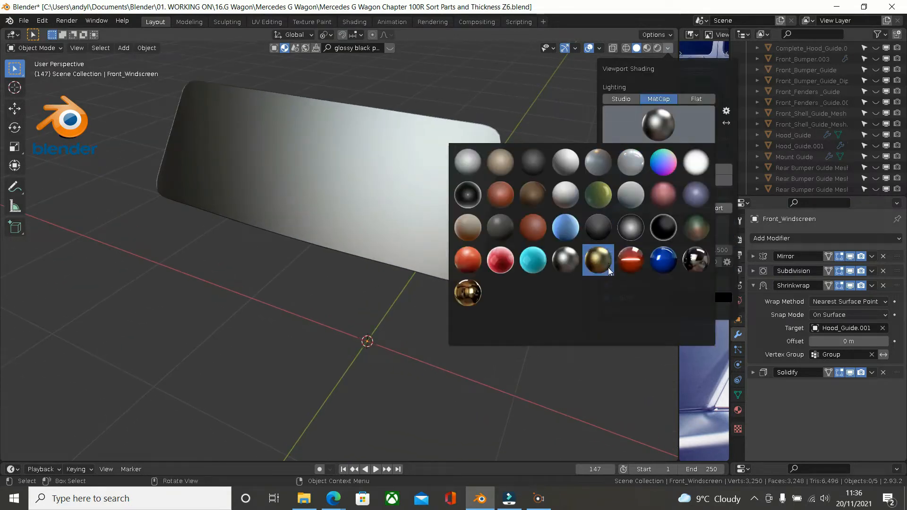
{"action": "left_click", "coordinate": [632, 270]}
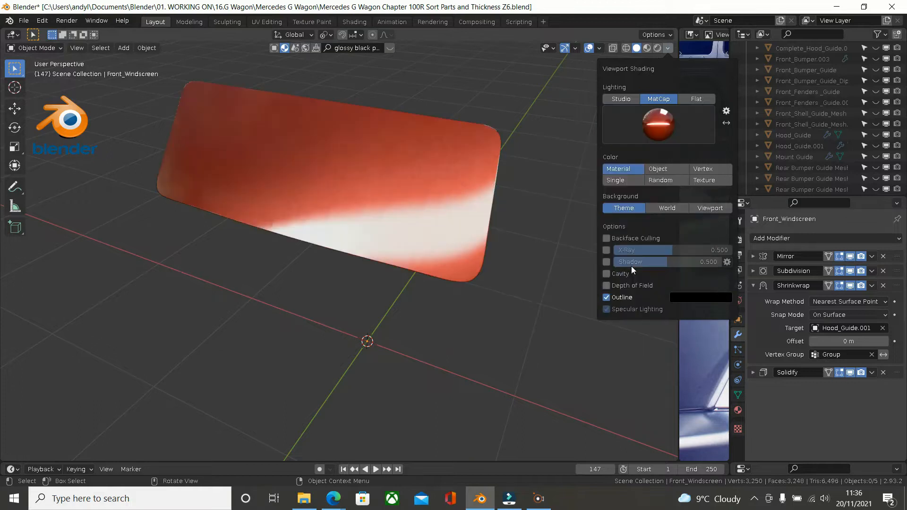
{"action": "mouse_move", "coordinate": [510, 254]}
{"action": "middle_mouse_down"}
{"action": "mouse_move", "coordinate": [506, 273]}
{"action": "mouse_move", "coordinate": [499, 241]}
{"action": "mouse_move", "coordinate": [444, 269]}
{"action": "mouse_move", "coordinate": [422, 269]}
{"action": "mouse_move", "coordinate": [403, 248]}
{"action": "mouse_move", "coordinate": [364, 242]}
{"action": "mouse_move", "coordinate": [495, 238]}
{"action": "middle_mouse_up"}
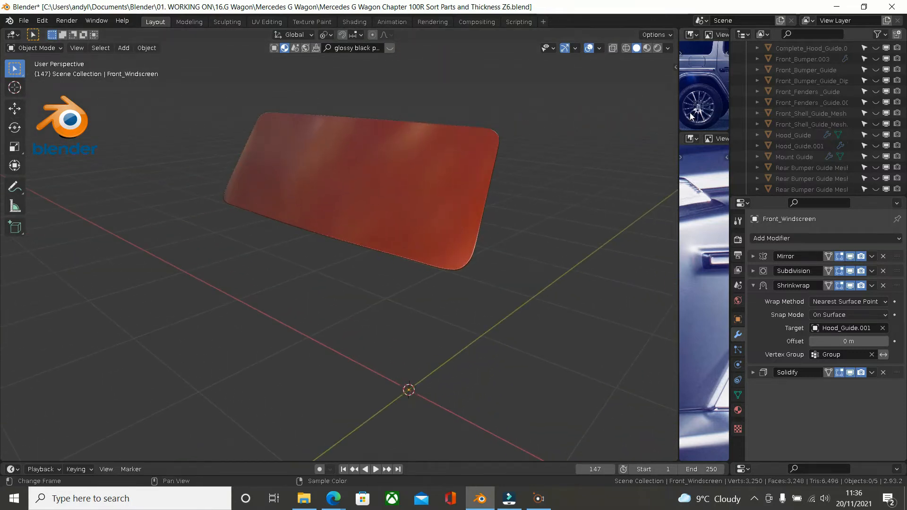
- Return the viewport to the dark metallic MatCap and inspect the windscreen's shading from an angle
{"action": "left_click", "coordinate": [668, 49]}
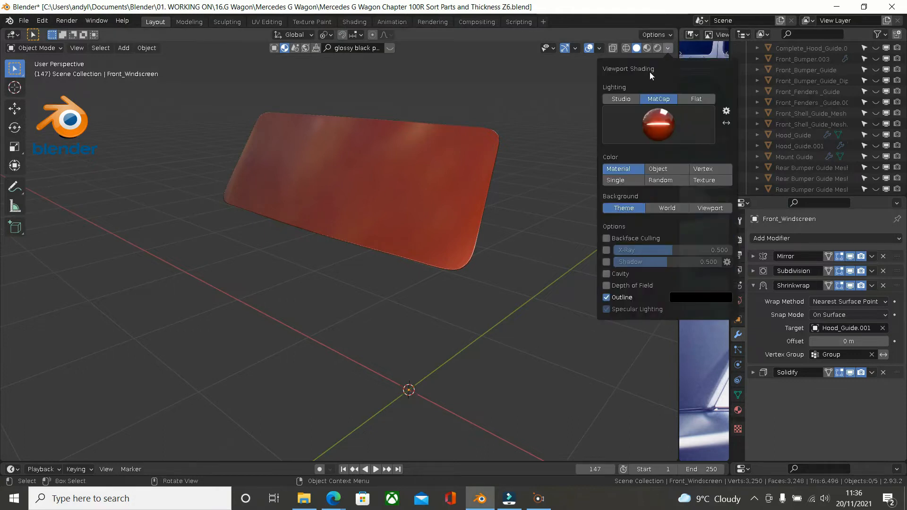
{"action": "left_click", "coordinate": [664, 124]}
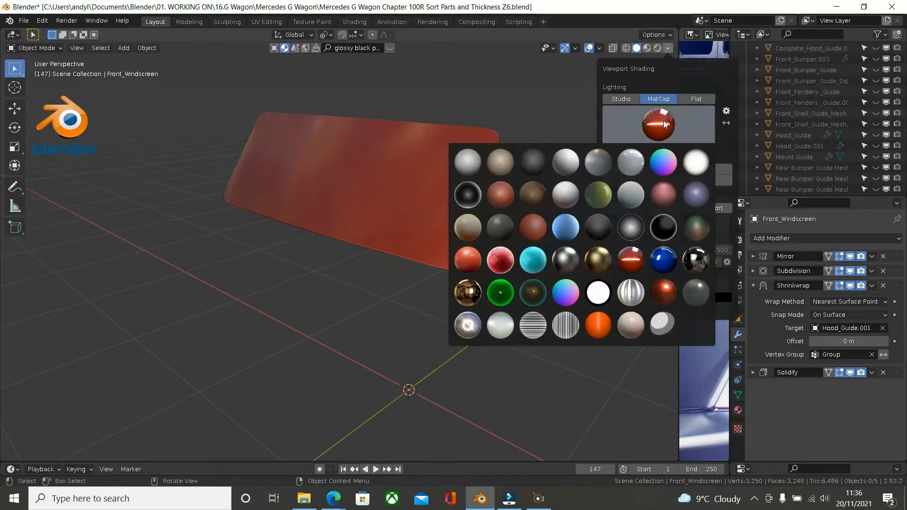
{"action": "left_click", "coordinate": [568, 261]}
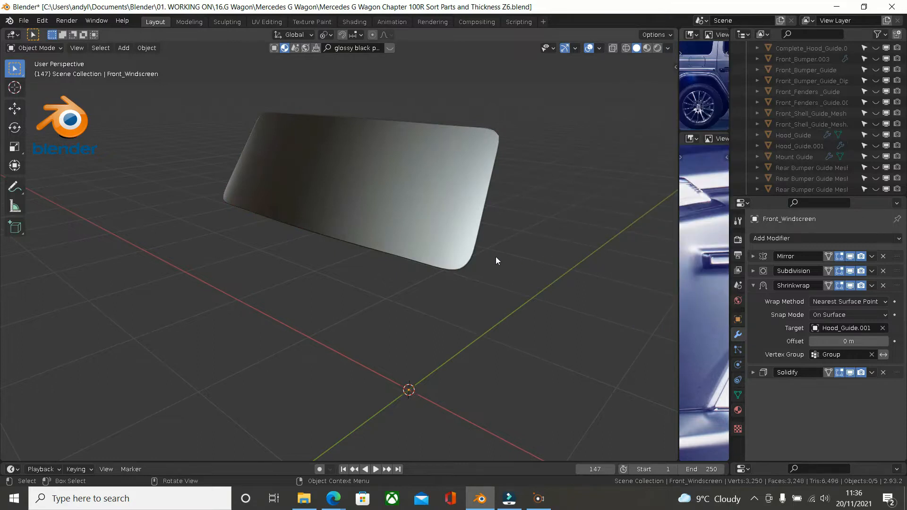
{"action": "scroll", "coordinate": [496, 256], "scroll_direction": "up", "scroll_amount": 2}
{"action": "mouse_move", "coordinate": [498, 253]}
{"action": "middle_mouse_down"}
{"action": "mouse_move", "coordinate": [529, 259]}
{"action": "mouse_move", "coordinate": [488, 265]}
{"action": "mouse_move", "coordinate": [519, 280]}
{"action": "middle_mouse_up"}
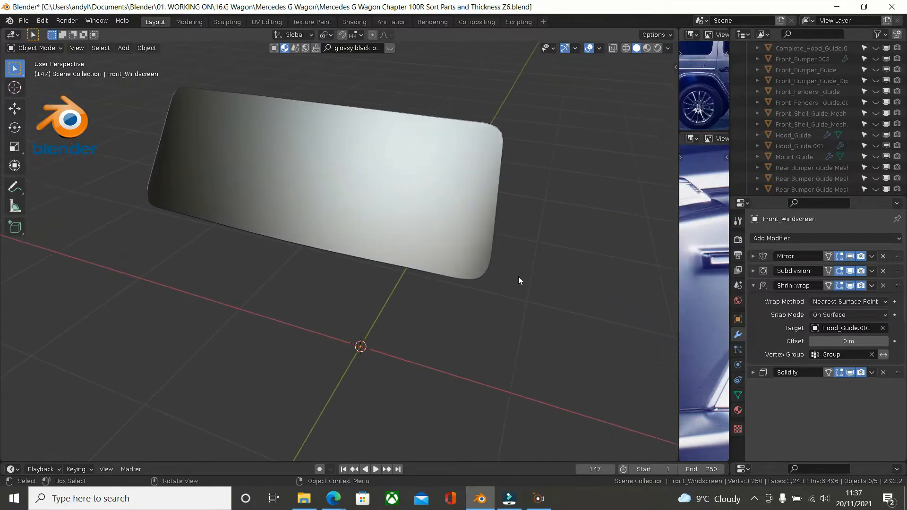
- Examine the windscreen's mesh in Edit Mode against the front blueprint, and return to Object Mode
{"action": "key", "text": "KP_1"}
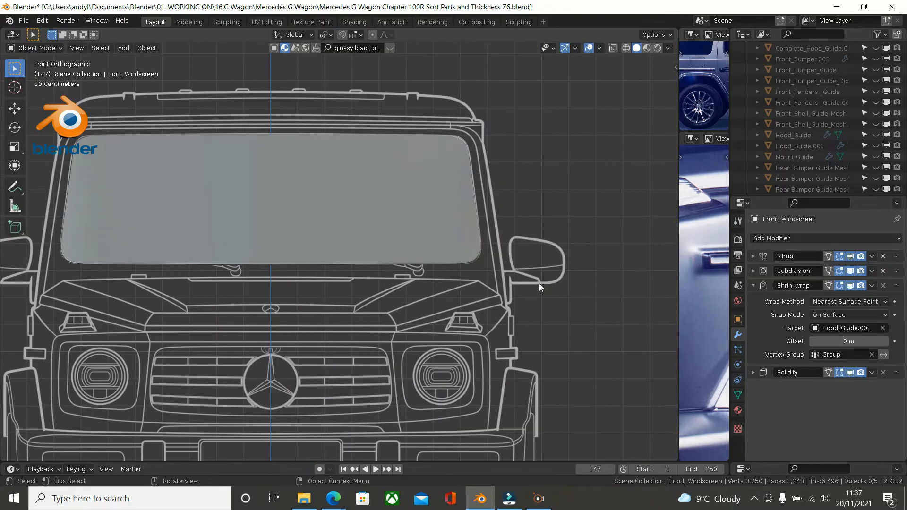
{"action": "key", "text": "Tab"}
{"action": "scroll", "coordinate": [539, 230], "scroll_direction": "up", "scroll_amount": 2}
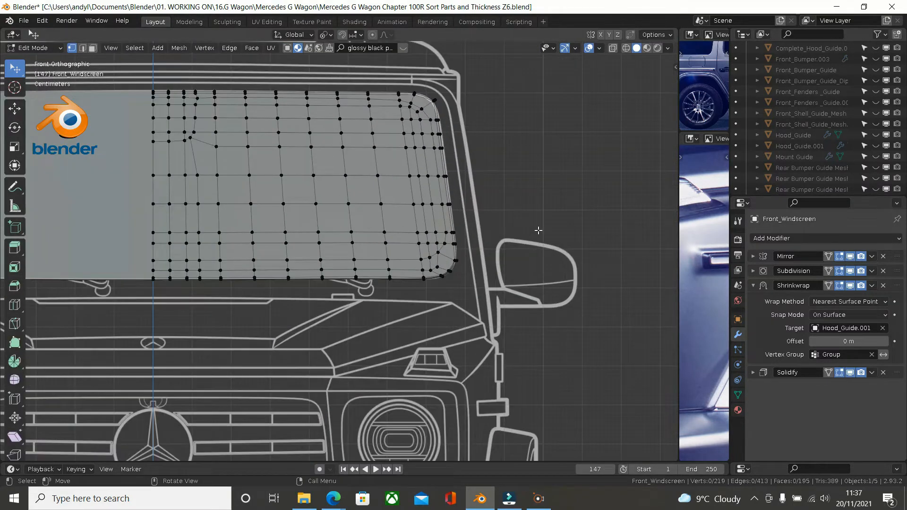
{"action": "middle_click_drag", "start_coordinate": [537, 229], "coordinate": [494, 241]}
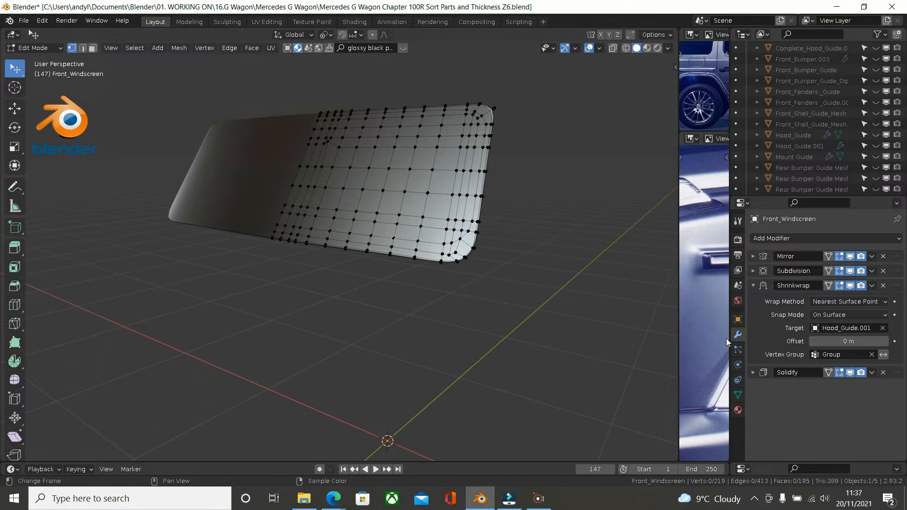
{"action": "key", "text": "Tab"}
{"action": "left_click", "coordinate": [523, 344]}
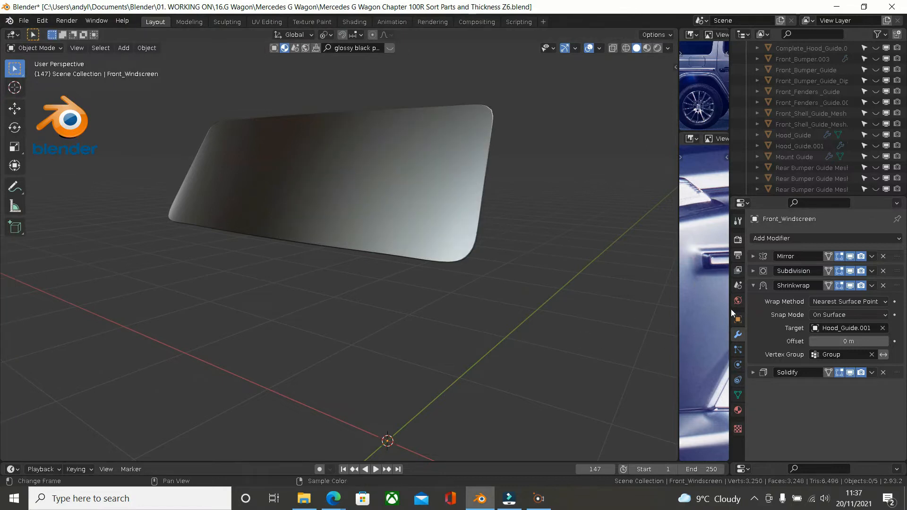
- Apply the windscreen's Solidify modifier, leaving Mirror, Subdivision and Shrinkwrap in the stack
{"action": "left_click", "coordinate": [754, 286]}
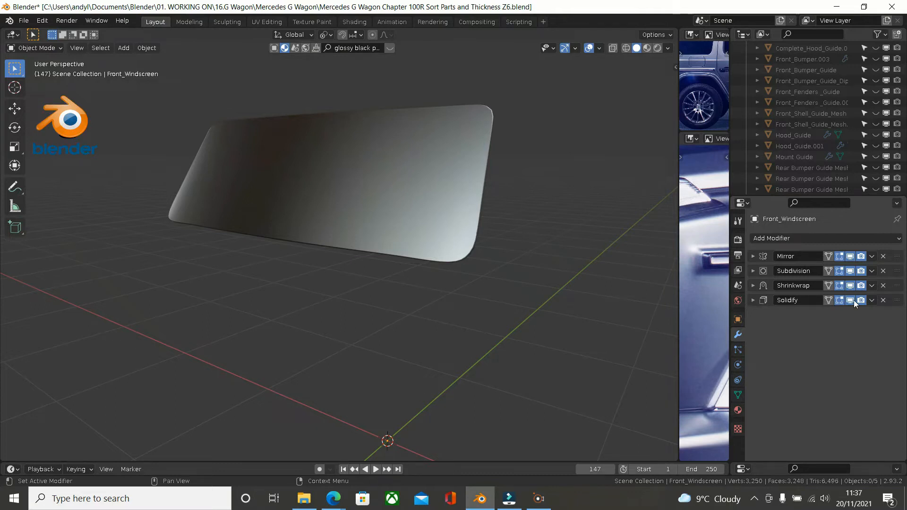
{"action": "left_click", "coordinate": [754, 303]}
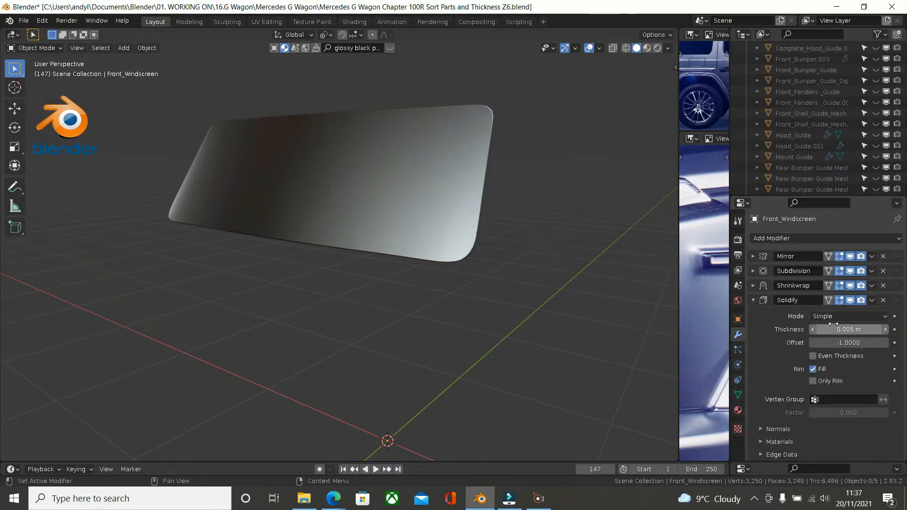
{"action": "left_click", "coordinate": [873, 300]}
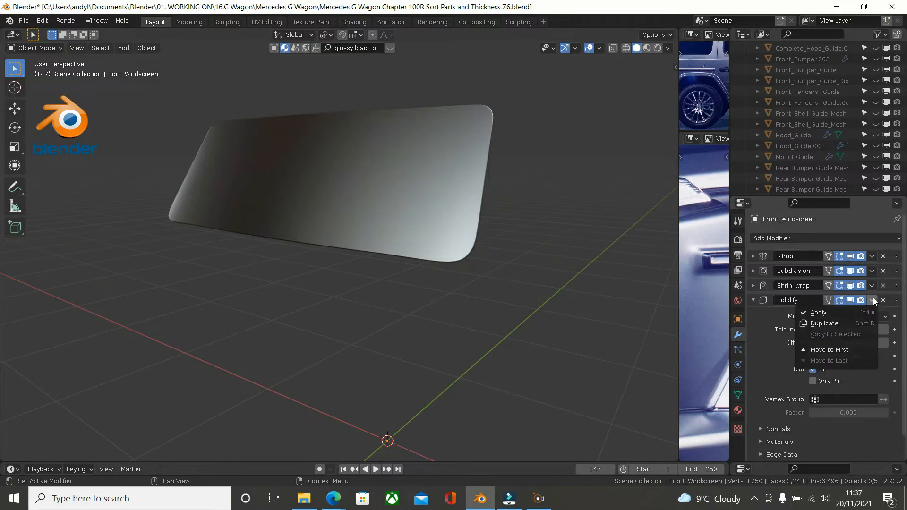
{"action": "left_click", "coordinate": [844, 314]}
{"action": "middle_click_drag", "start_coordinate": [522, 299], "coordinate": [467, 334]}
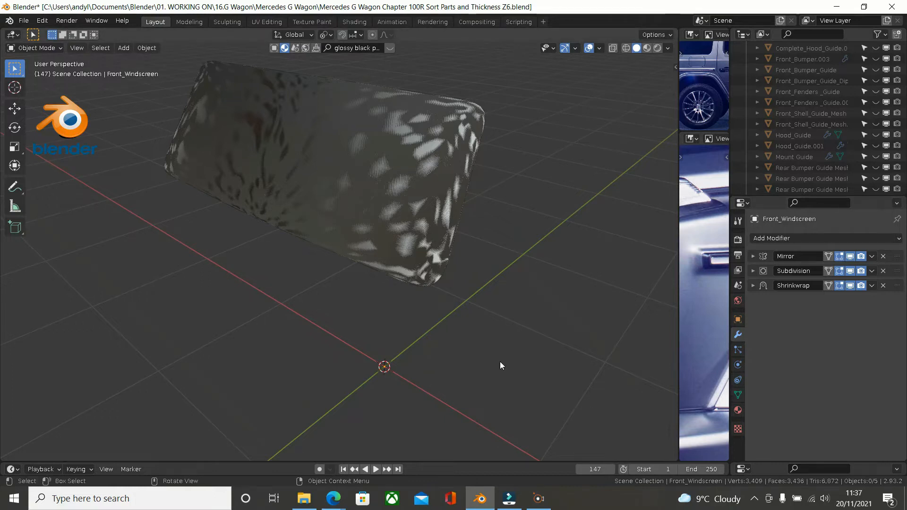
- Select the vertices belonging to the vertex group Group in Edit Mode and examine the windscreen's thickness from the side
{"action": "key", "text": "Tab"}
{"action": "middle_click_drag", "start_coordinate": [513, 340], "coordinate": [529, 338]}
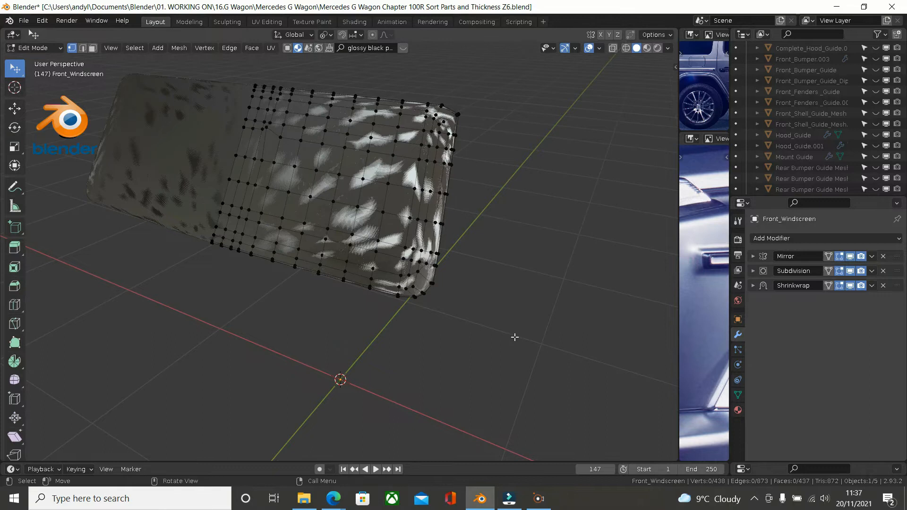
{"action": "left_click", "coordinate": [738, 395]}
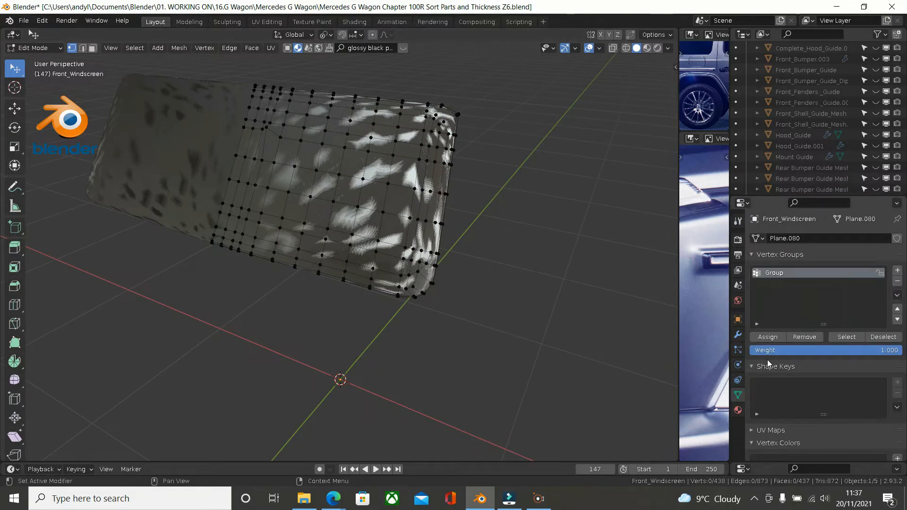
{"action": "left_click", "coordinate": [841, 342]}
{"action": "middle_click_drag", "start_coordinate": [519, 292], "coordinate": [450, 277]}
{"action": "middle_click_drag", "start_coordinate": [530, 266], "coordinate": [446, 259]}
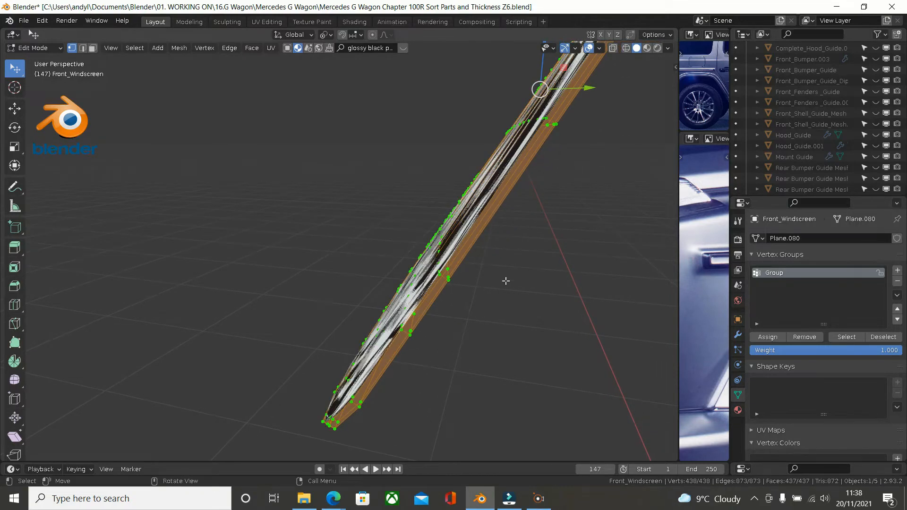
- Deselect the mesh in wireframe shading and add a centred loop cut around the windscreen rim, midway through its thickness
{"action": "key", "text": "z"}
{"action": "left_click", "coordinate": [473, 280]}
{"action": "scroll", "coordinate": [473, 280], "scroll_direction": "up", "scroll_amount": 4}
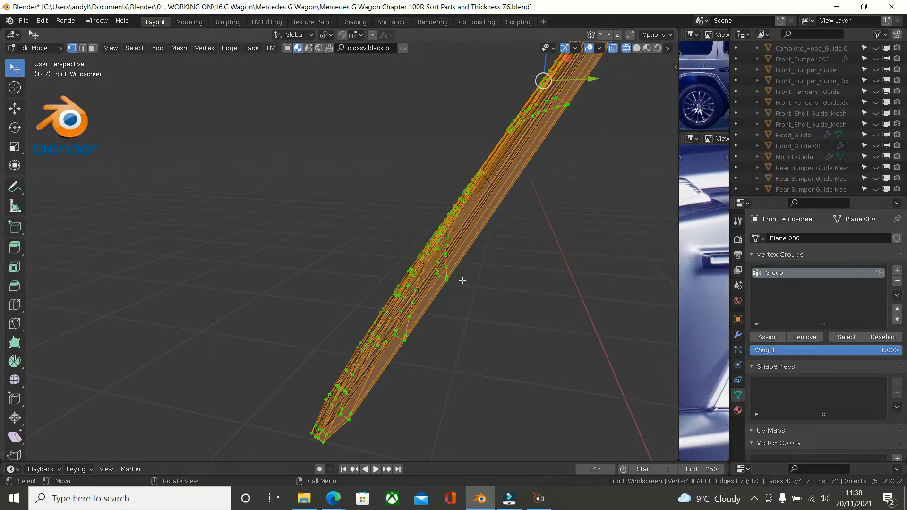
{"action": "left_click", "coordinate": [493, 282]}
{"action": "mouse_move", "coordinate": [437, 291]}
{"action": "middle_mouse_down"}
{"action": "mouse_move", "coordinate": [405, 269]}
{"action": "mouse_move", "coordinate": [400, 276]}
{"action": "mouse_move", "coordinate": [443, 279]}
{"action": "middle_mouse_up"}
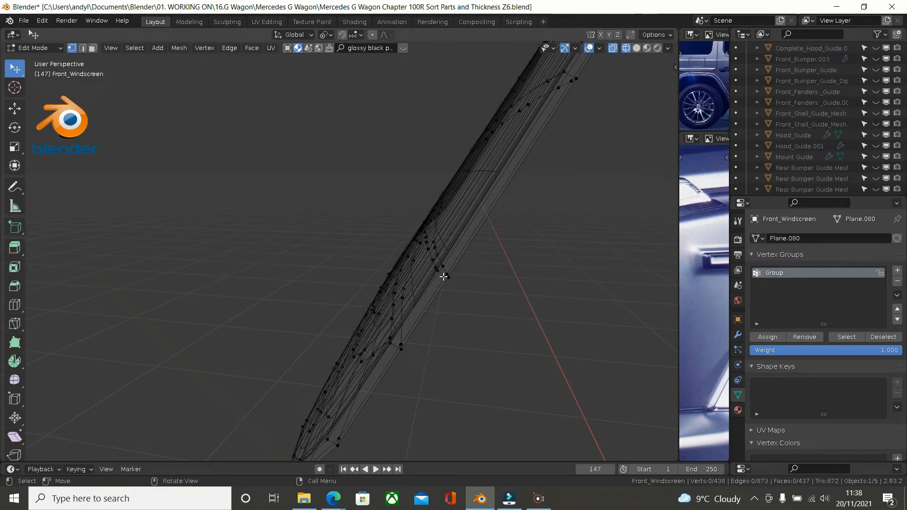
{"action": "key", "text": "ctrl+r"}
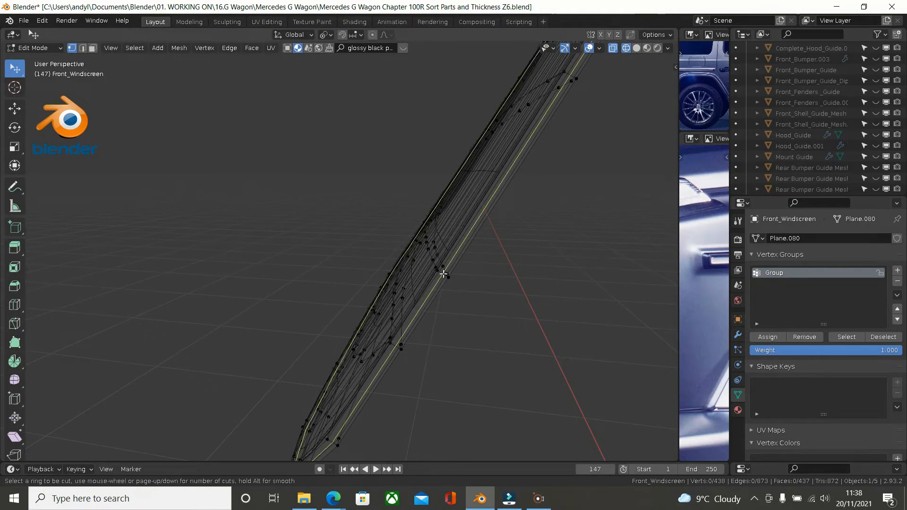
{"action": "left_click", "coordinate": [443, 275]}
{"action": "left_click", "coordinate": [443, 274]}
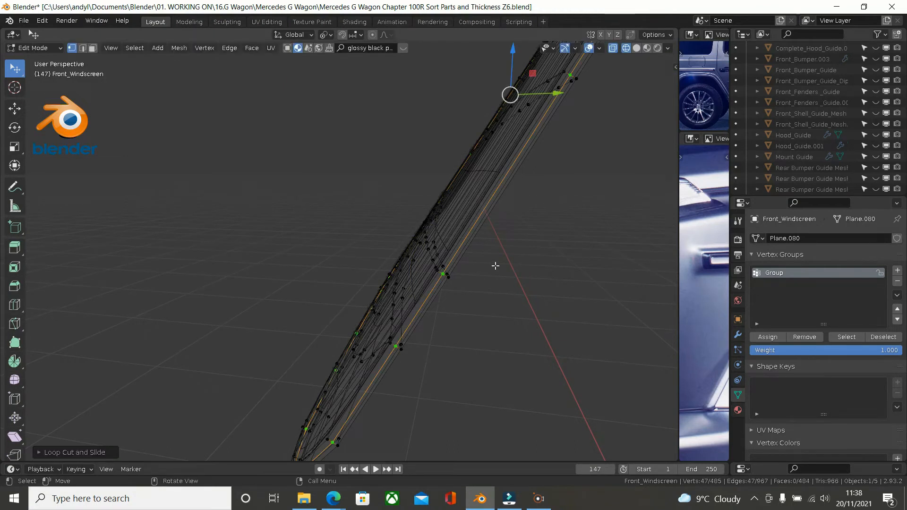
- Remove the new rim loop from the vertex group Group, hide it, and remove the linked inner skin from the group too
{"action": "left_click", "coordinate": [804, 338]}
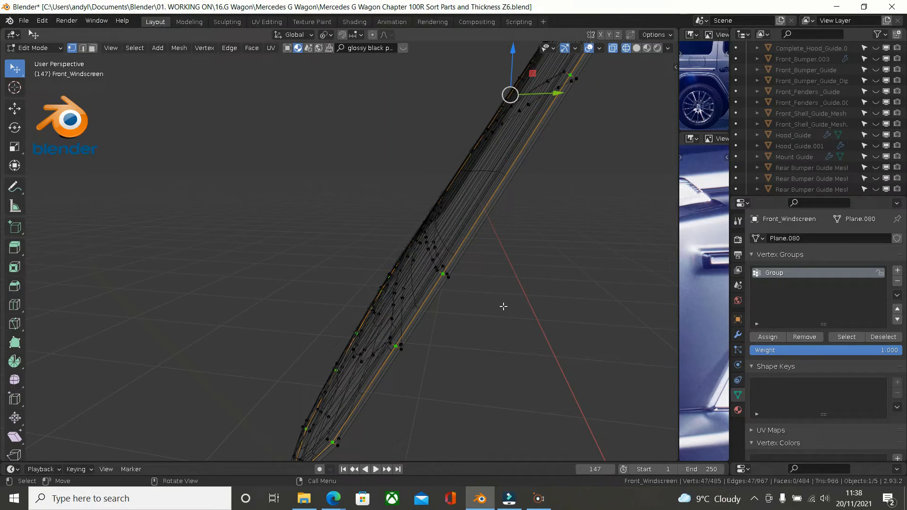
{"action": "key", "text": "h"}
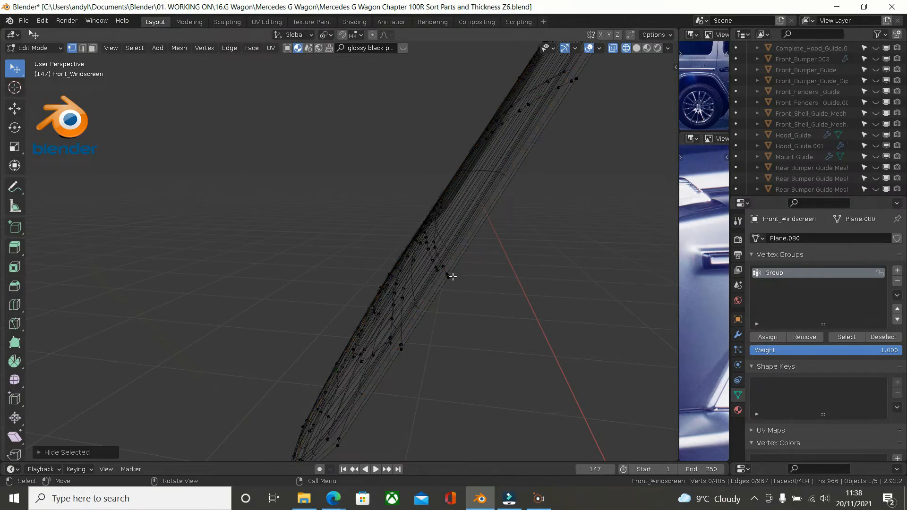
{"action": "middle_click_drag", "start_coordinate": [451, 277], "coordinate": [482, 264]}
{"action": "key", "text": "l"}
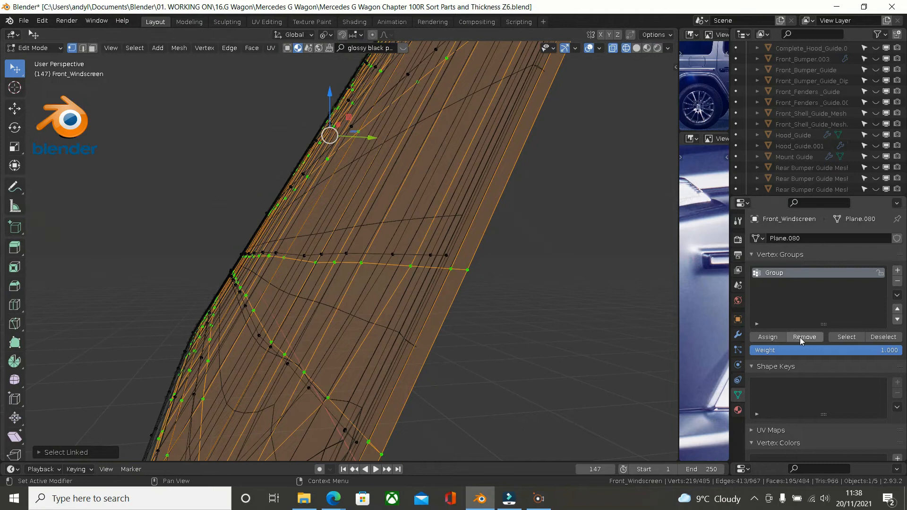
{"action": "left_click", "coordinate": [800, 337]}
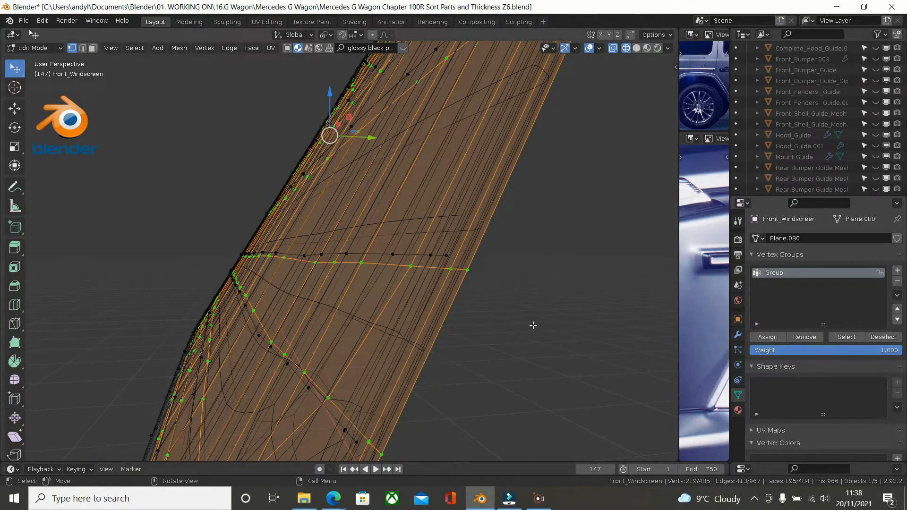
- Reveal the hidden rim loop in solid shading, clear the selection, and return to Object Mode to inspect the windscreen
{"action": "key", "text": "z"}
{"action": "left_click", "coordinate": [597, 326]}
{"action": "mouse_move", "coordinate": [521, 321]}
{"action": "middle_mouse_down"}
{"action": "mouse_move", "coordinate": [482, 320]}
{"action": "mouse_move", "coordinate": [539, 322]}
{"action": "mouse_move", "coordinate": [526, 310]}
{"action": "mouse_move", "coordinate": [523, 332]}
{"action": "mouse_move", "coordinate": [550, 317]}
{"action": "mouse_move", "coordinate": [530, 329]}
{"action": "middle_mouse_up"}
{"action": "key", "text": "alt+h"}
{"action": "left_click", "coordinate": [539, 317]}
{"action": "scroll", "coordinate": [525, 314], "scroll_direction": "down", "scroll_amount": 5}
{"action": "middle_click_drag", "start_coordinate": [446, 327], "coordinate": [417, 343]}
{"action": "scroll", "coordinate": [425, 344], "scroll_direction": "down", "scroll_amount": 2}
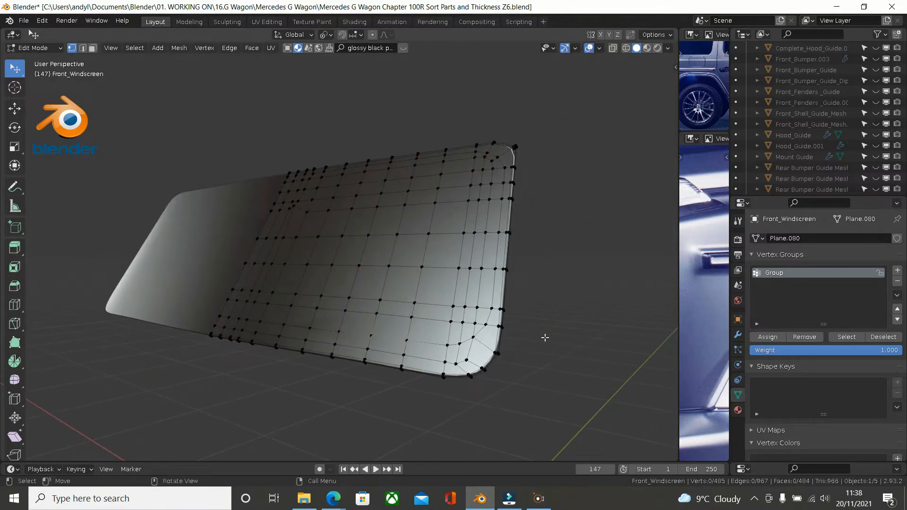
{"action": "key", "text": "Tab"}
{"action": "scroll", "coordinate": [553, 344], "scroll_direction": "up", "scroll_amount": 3}
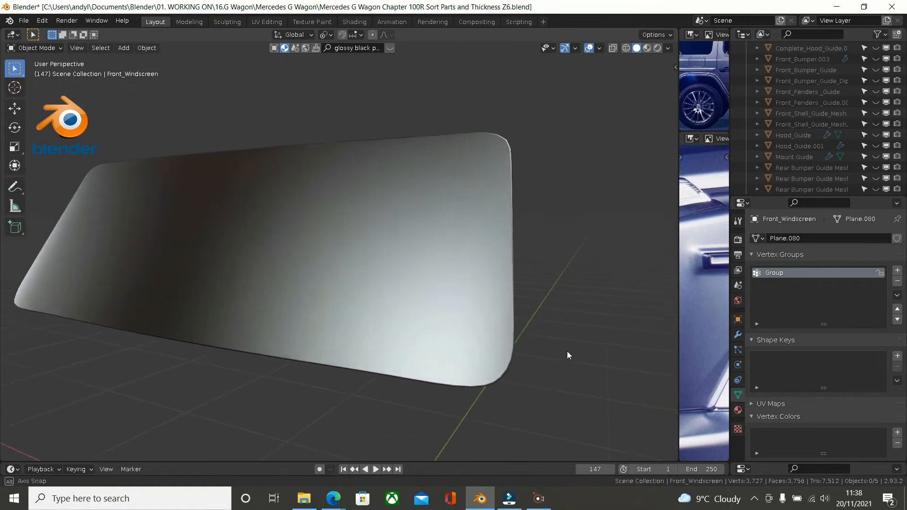
- Duplicate the windscreen's Shrinkwrap modifier and apply the original, keeping the copy targeting Hood_Guide.001 in the stack
{"action": "left_click", "coordinate": [738, 335]}
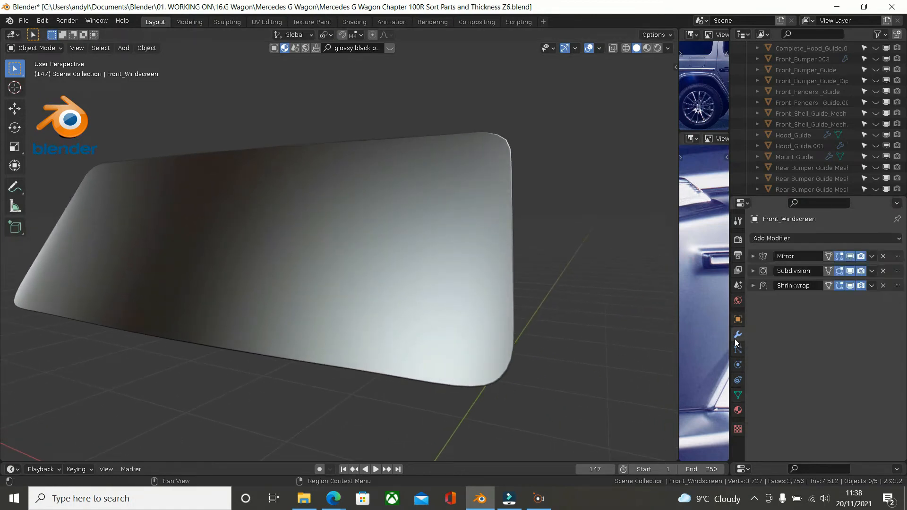
{"action": "left_click", "coordinate": [753, 286]}
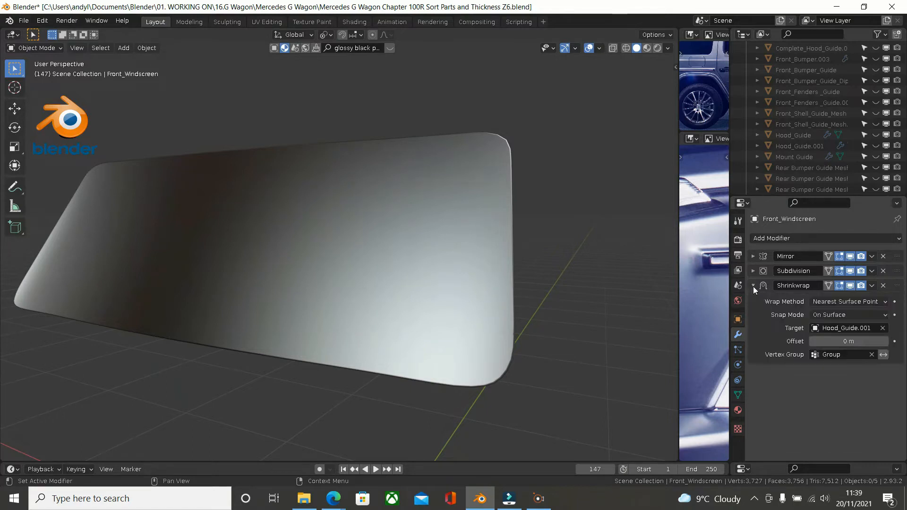
{"action": "left_click", "coordinate": [873, 287]}
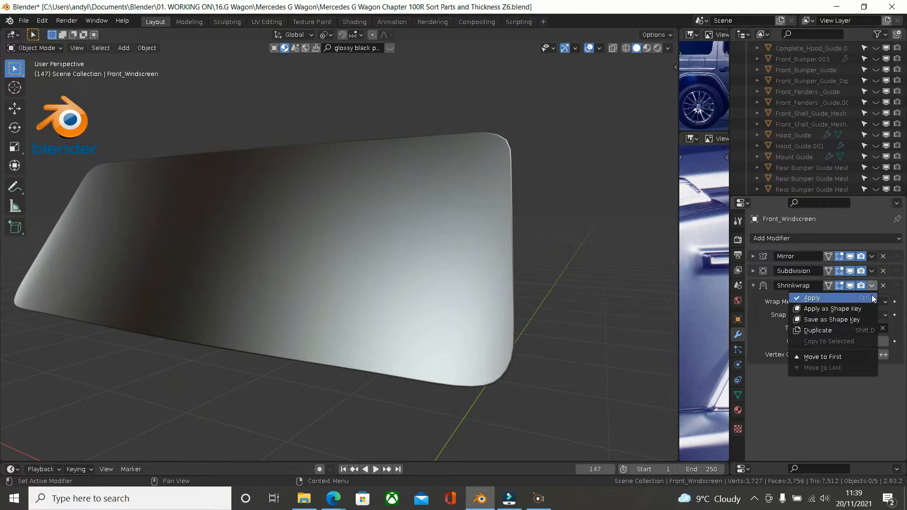
{"action": "left_click", "coordinate": [847, 328]}
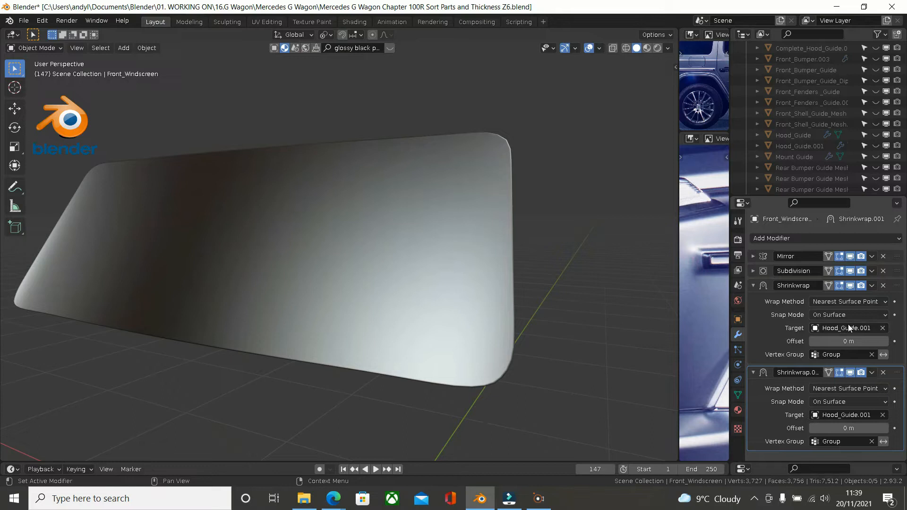
{"action": "left_click", "coordinate": [872, 286]}
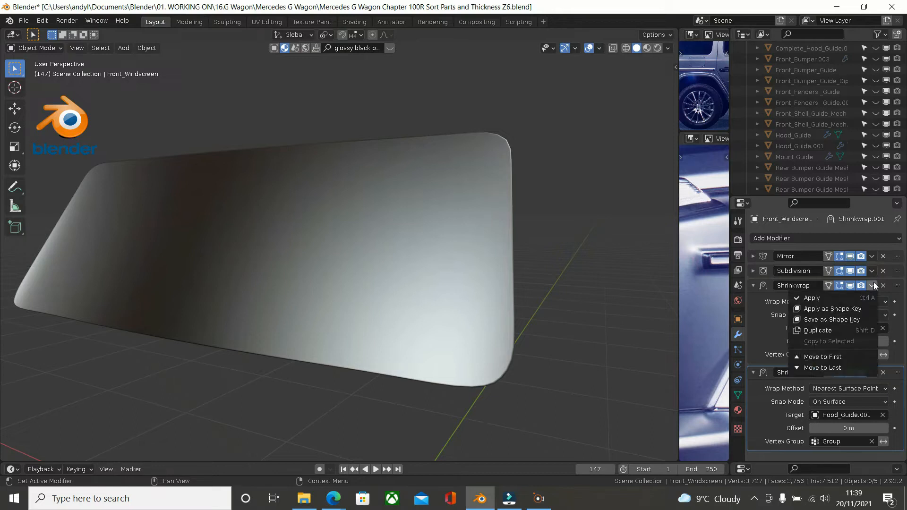
{"action": "left_click", "coordinate": [811, 302]}
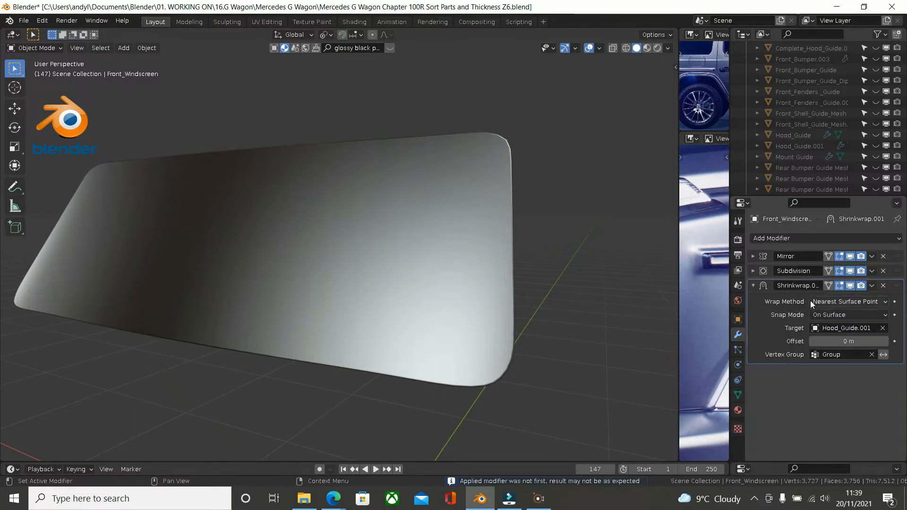
- Hide the windscreen's mid-thickness rim loop and its linked outer skin in Edit Mode, leaving the inner skin
{"action": "left_click", "coordinate": [492, 325]}
{"action": "key", "text": "Tab"}
{"action": "middle_click_drag", "start_coordinate": [520, 325], "coordinate": [343, 269]}
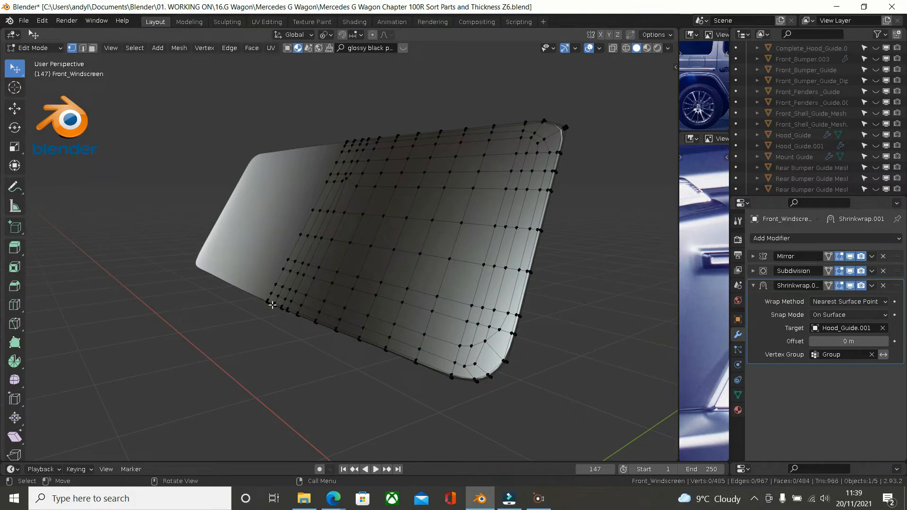
{"action": "scroll", "coordinate": [442, 325], "scroll_direction": "up", "scroll_amount": 2}
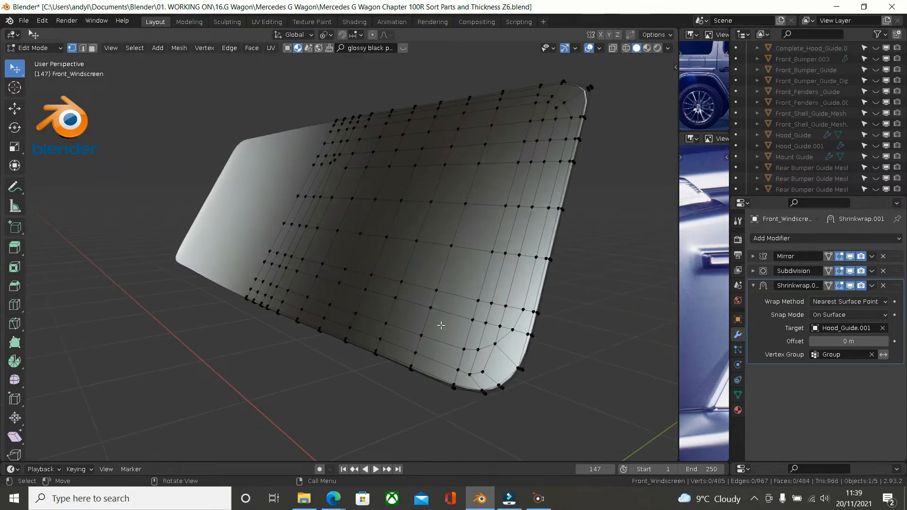
{"action": "middle_click_drag", "start_coordinate": [441, 324], "coordinate": [414, 306]}
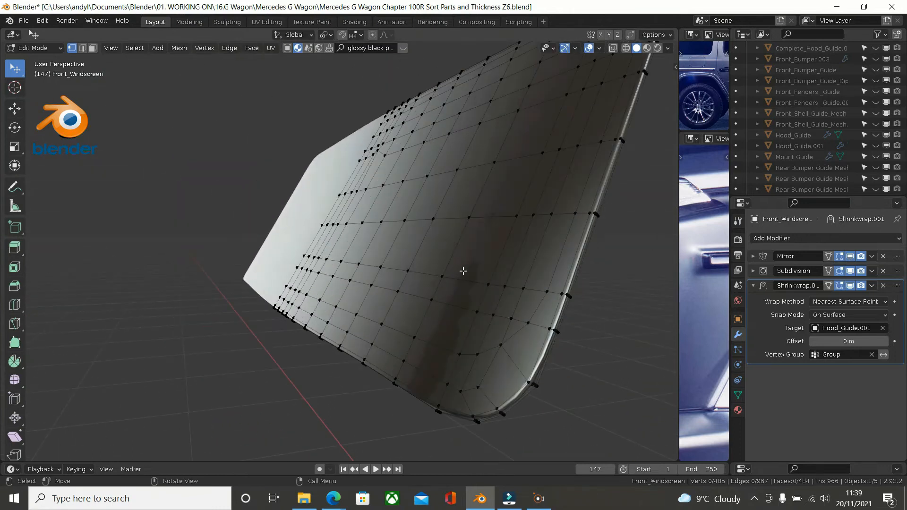
{"action": "middle_click_drag", "start_coordinate": [439, 342], "coordinate": [340, 376]}
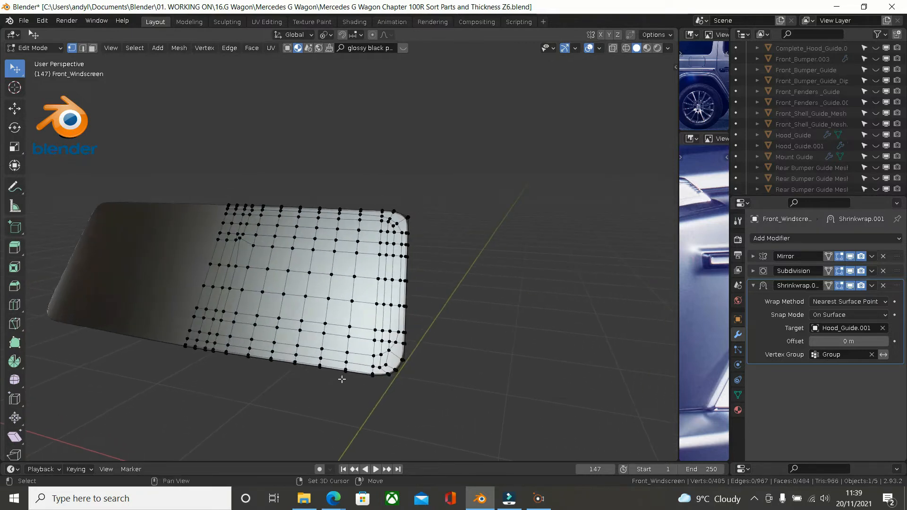
{"action": "mouse_move", "coordinate": [426, 324]}
{"action": "middle_mouse_down"}
{"action": "mouse_move", "coordinate": [395, 328]}
{"action": "mouse_move", "coordinate": [391, 318]}
{"action": "mouse_move", "coordinate": [418, 287]}
{"action": "mouse_move", "coordinate": [348, 275]}
{"action": "mouse_move", "coordinate": [346, 266]}
{"action": "mouse_move", "coordinate": [350, 249]}
{"action": "mouse_move", "coordinate": [371, 243]}
{"action": "mouse_move", "coordinate": [464, 268]}
{"action": "mouse_move", "coordinate": [422, 257]}
{"action": "middle_mouse_up"}
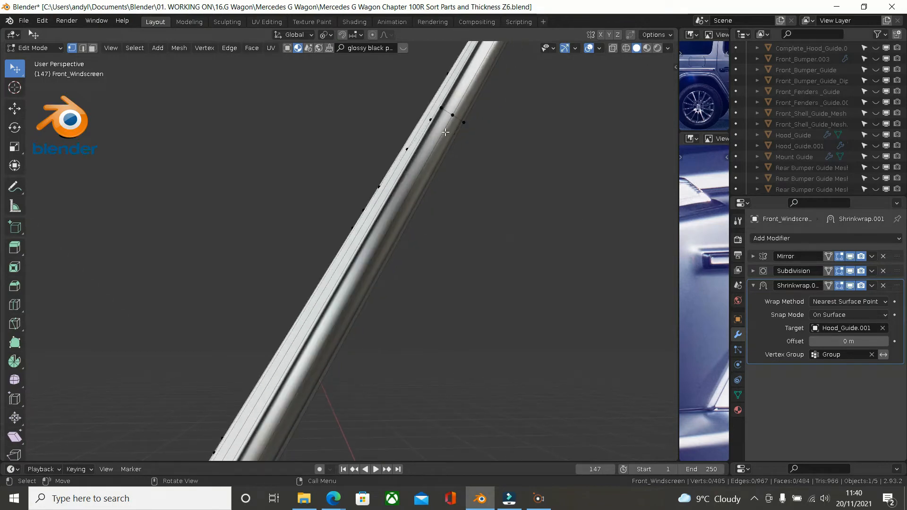
{"action": "left_click", "coordinate": [445, 132], "text": "alt"}
{"action": "middle_click_drag", "start_coordinate": [445, 133], "coordinate": [502, 265]}
{"action": "key", "text": "h"}
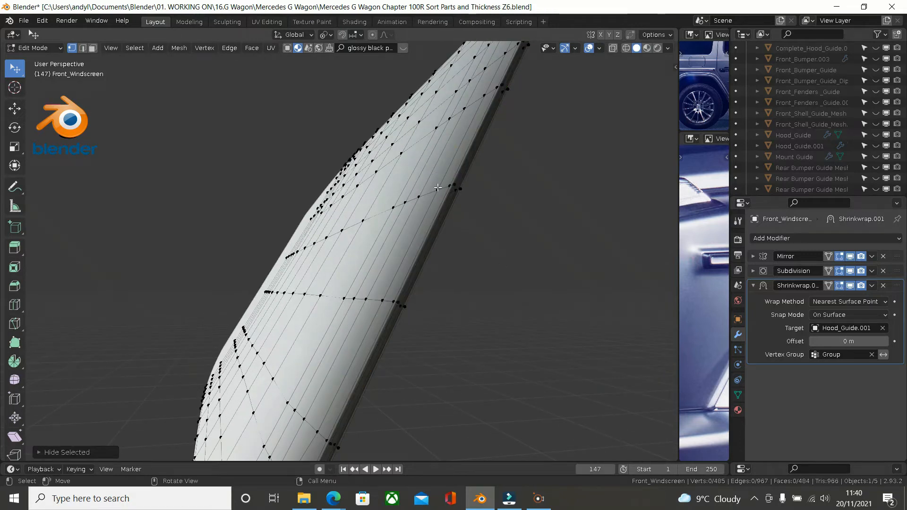
{"action": "key", "text": "l"}
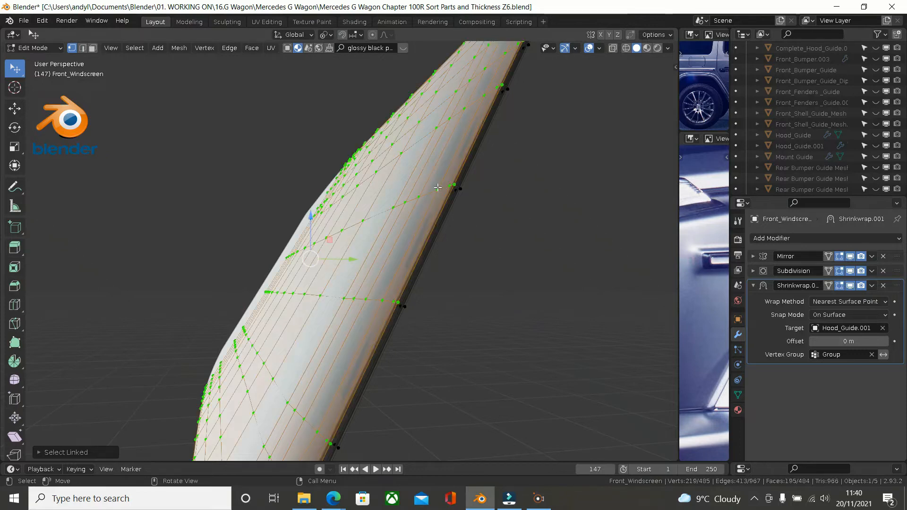
{"action": "key", "text": "h"}
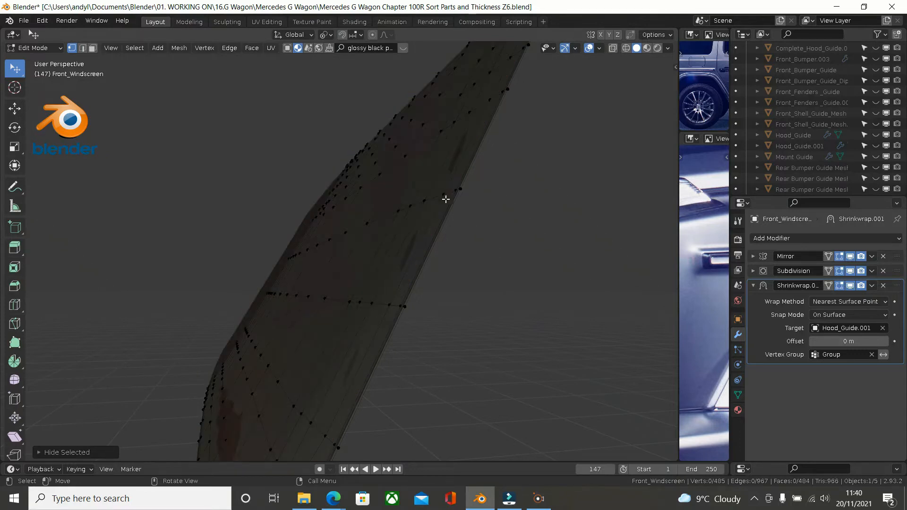
- Set up face selection in a front wireframe view of the inner skin and turn off the Subdivision modifier's viewport display
{"action": "key", "text": "KP_1"}
{"action": "scroll", "coordinate": [444, 227], "scroll_direction": "up", "scroll_amount": 2}
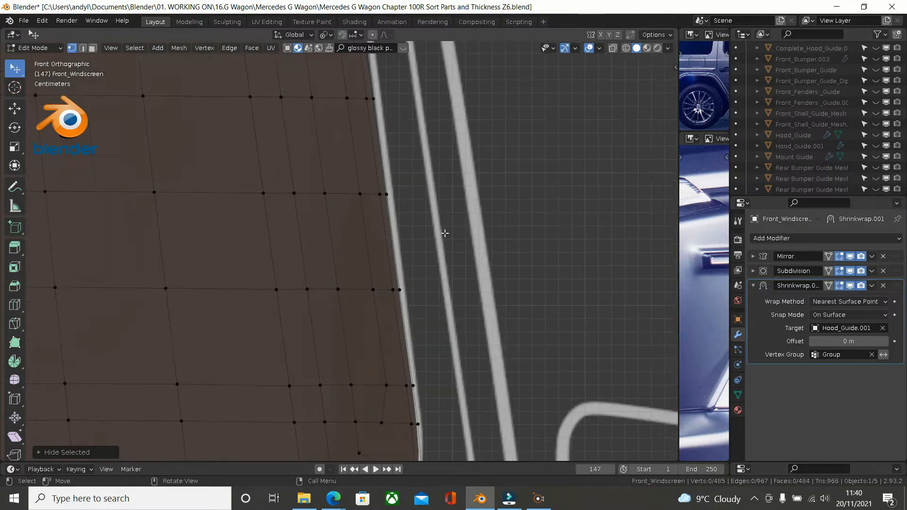
{"action": "scroll", "coordinate": [442, 255], "scroll_direction": "down", "scroll_amount": 4}
{"action": "middle_click_drag", "start_coordinate": [299, 213], "coordinate": [403, 211], "text": "shift"}
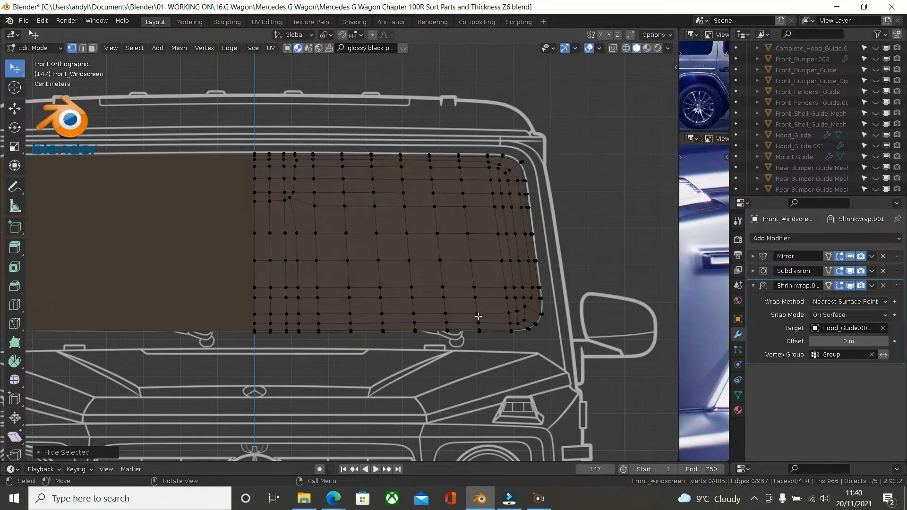
{"action": "scroll", "coordinate": [367, 217], "scroll_direction": "up", "scroll_amount": 1}
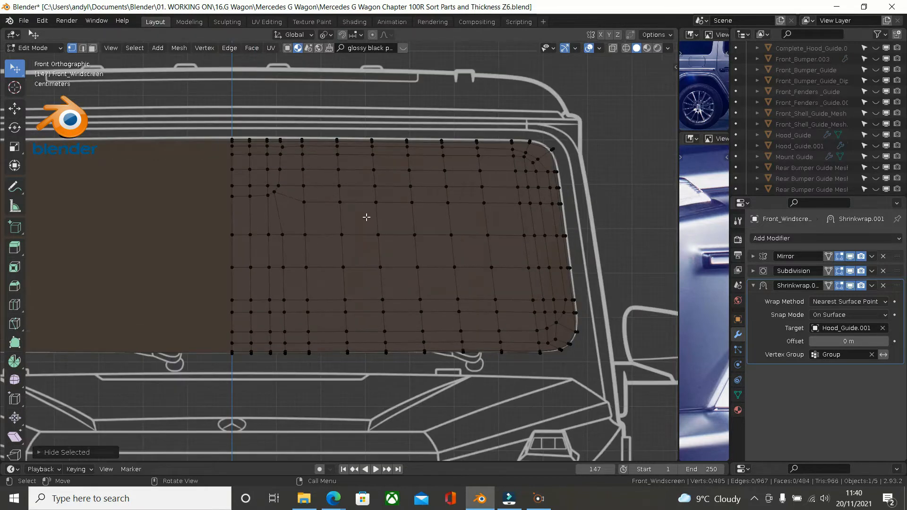
{"action": "left_click", "coordinate": [93, 48]}
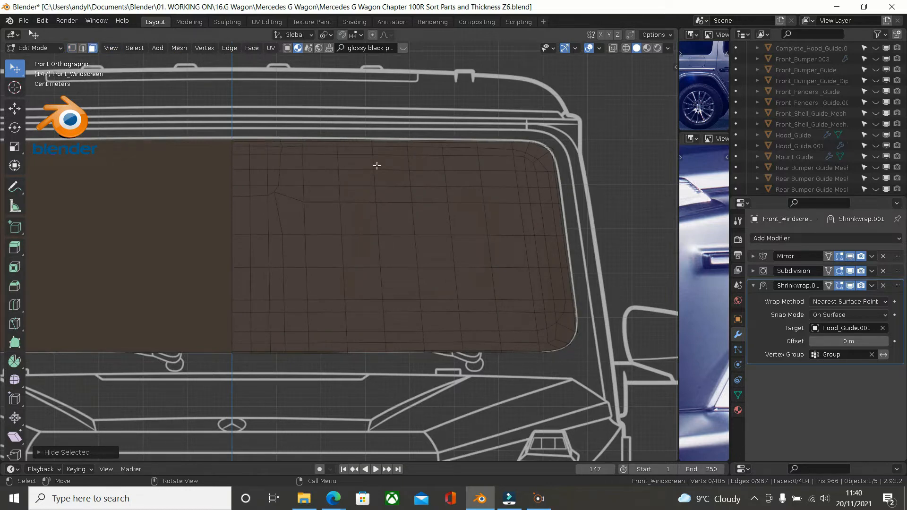
{"action": "key", "text": "z"}
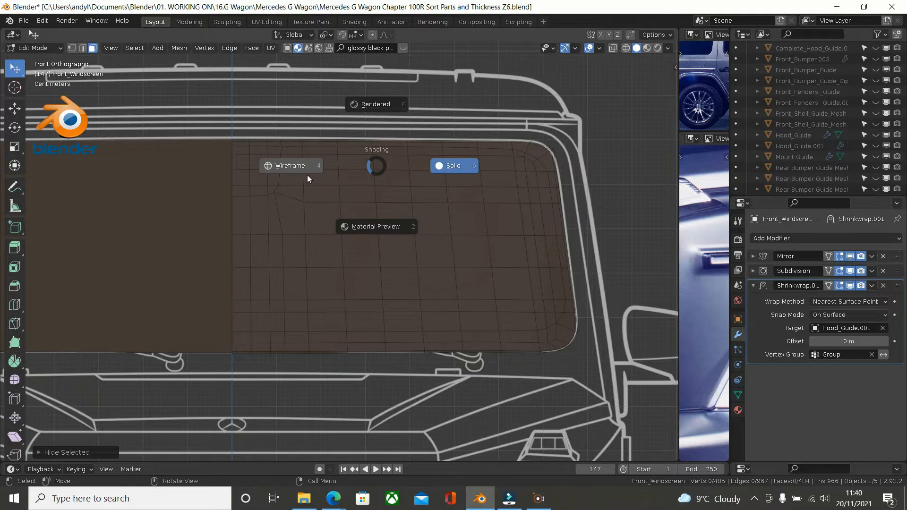
{"action": "left_click", "coordinate": [298, 167]}
{"action": "scroll", "coordinate": [250, 167], "scroll_direction": "up", "scroll_amount": 1}
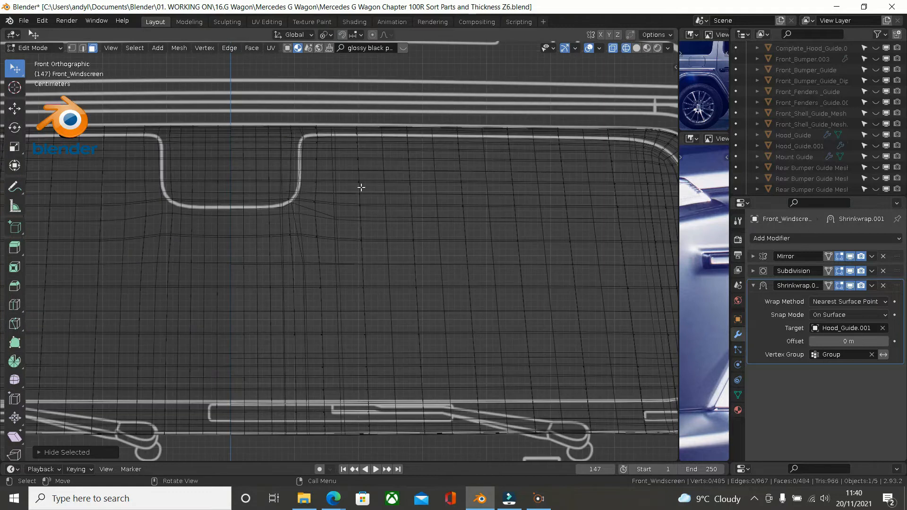
{"action": "left_click", "coordinate": [850, 271]}
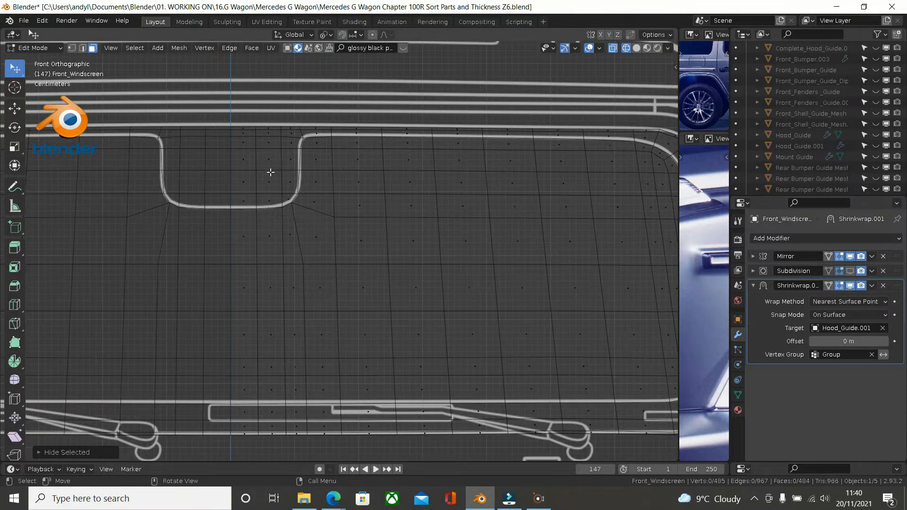
- Select all the inner skin's faces inside the mirror patch outline, from the centre line out to its curved side and lower edge
{"action": "scroll", "coordinate": [270, 169], "scroll_direction": "up", "scroll_amount": 2}
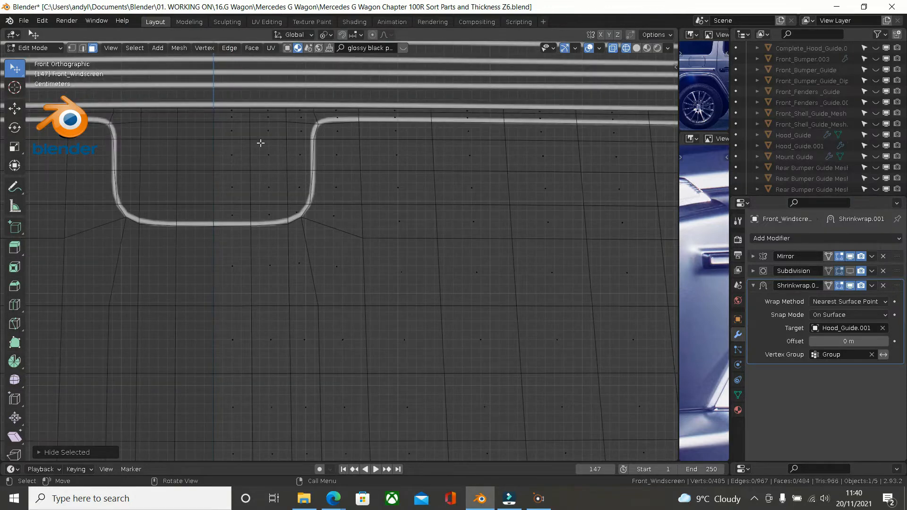
{"action": "scroll", "coordinate": [236, 111], "scroll_direction": "up", "scroll_amount": 3}
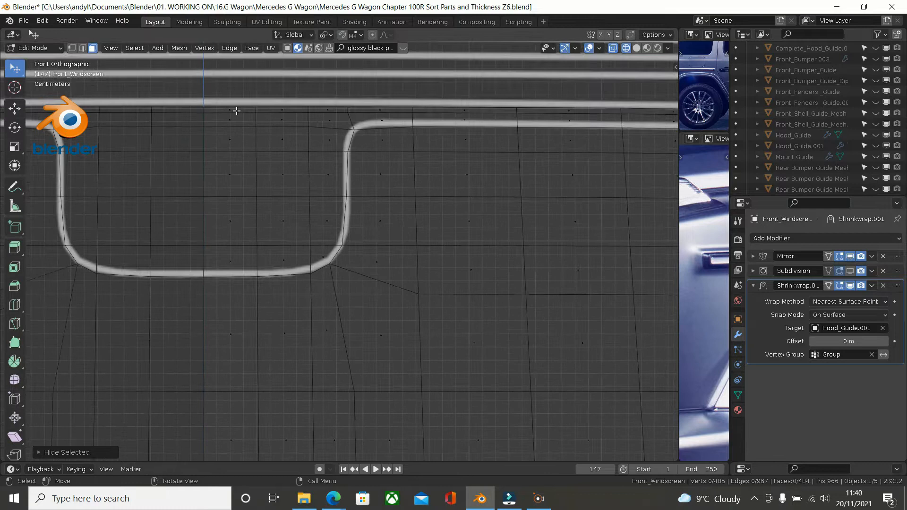
{"action": "left_click", "coordinate": [237, 111]}
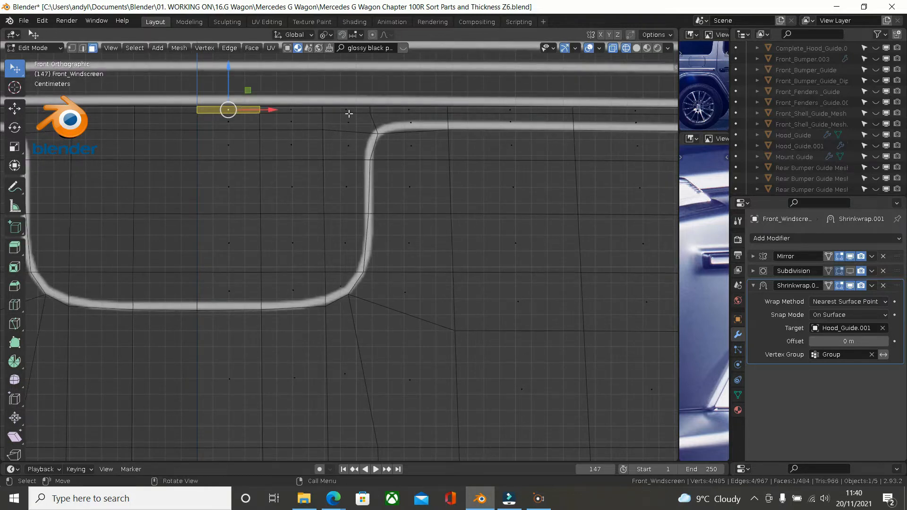
{"action": "left_click", "coordinate": [349, 114], "text": "ctrl"}
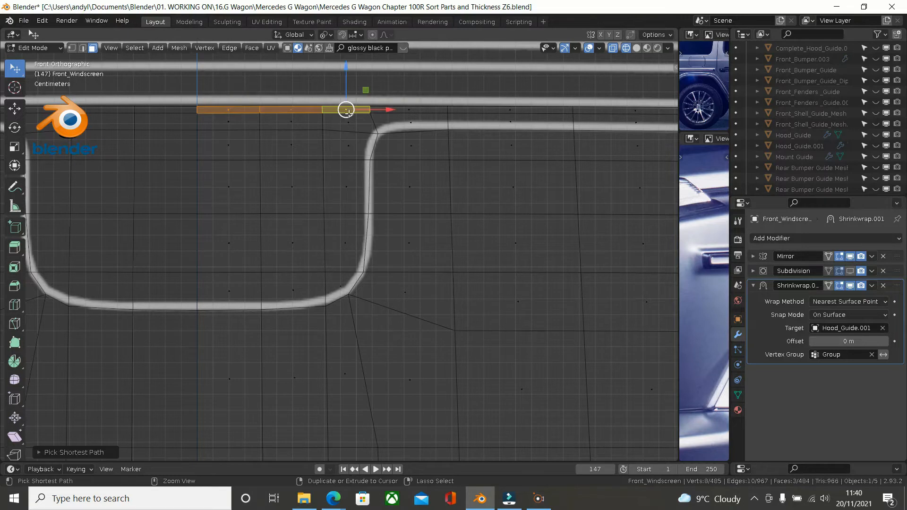
{"action": "left_click", "coordinate": [348, 122], "text": "ctrl"}
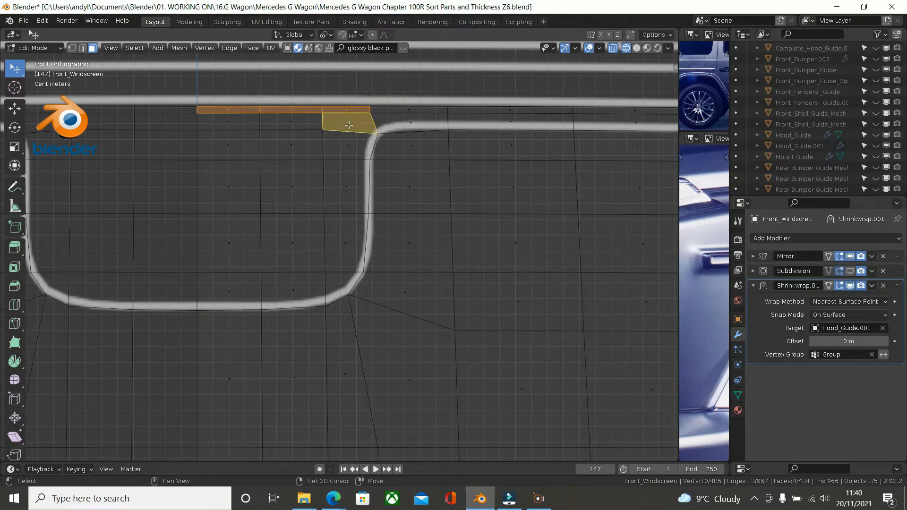
{"action": "left_click", "coordinate": [340, 283], "text": "ctrl"}
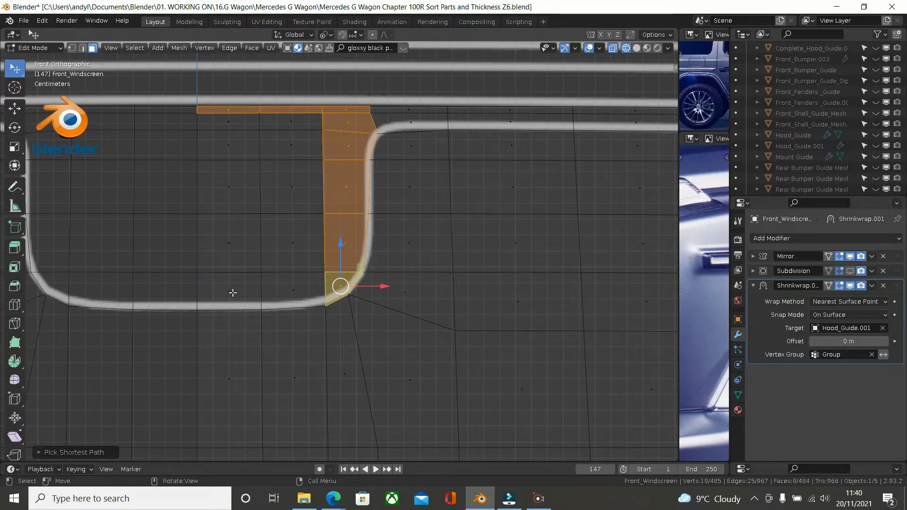
{"action": "left_click", "coordinate": [232, 292], "text": "ctrl"}
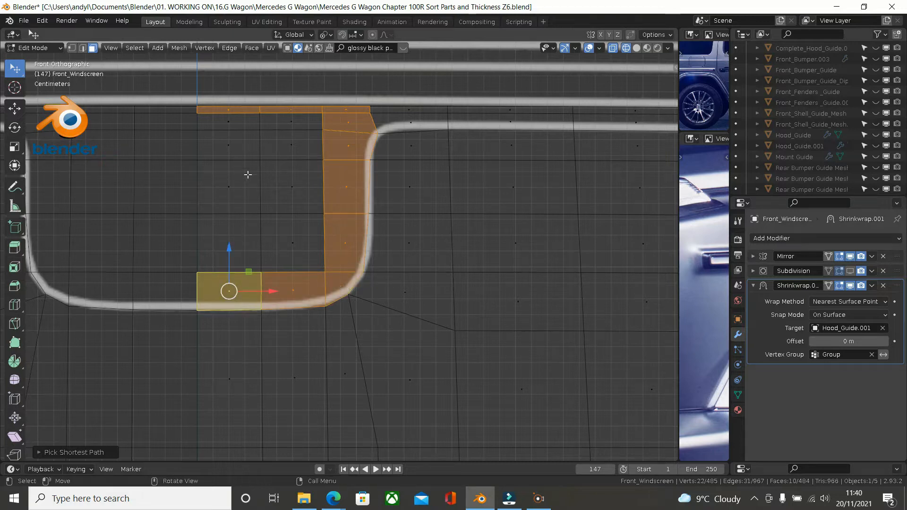
{"action": "left_click", "coordinate": [240, 124], "text": "ctrl"}
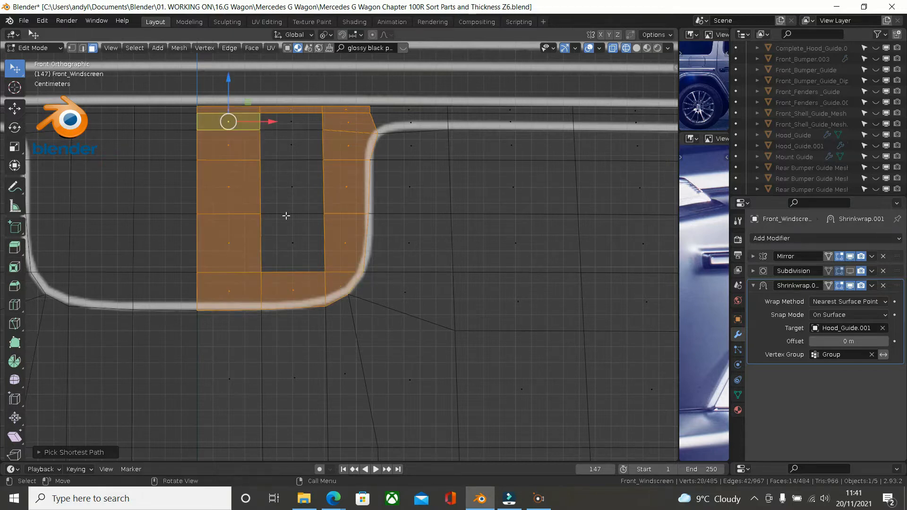
{"action": "left_click", "coordinate": [289, 255], "text": "ctrl+shift"}
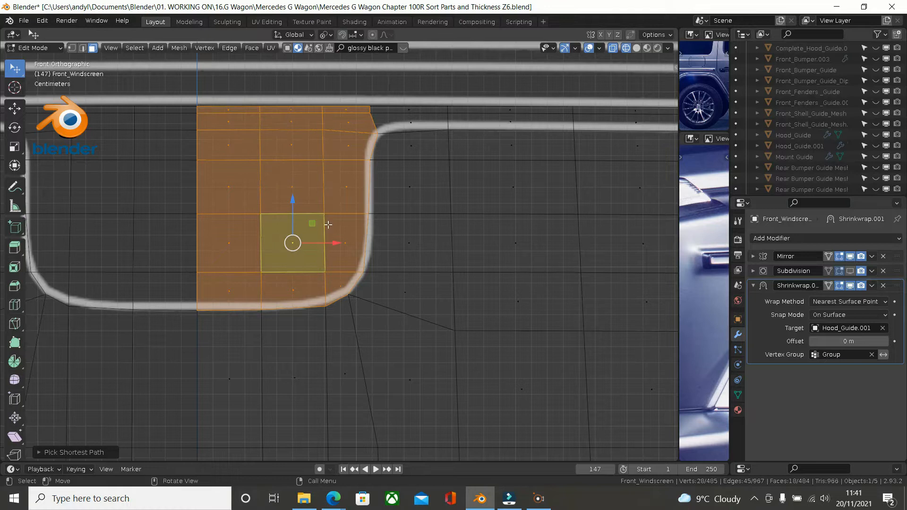
- Add the outermost row of faces along the windscreen's upper edge to the selection, from the mirror patch to the upper corner
{"action": "scroll", "coordinate": [355, 176], "scroll_direction": "up", "scroll_amount": 2}
{"action": "middle_click_drag", "start_coordinate": [358, 175], "coordinate": [156, 249], "text": "shift"}
{"action": "left_click", "coordinate": [202, 184], "text": "shift"}
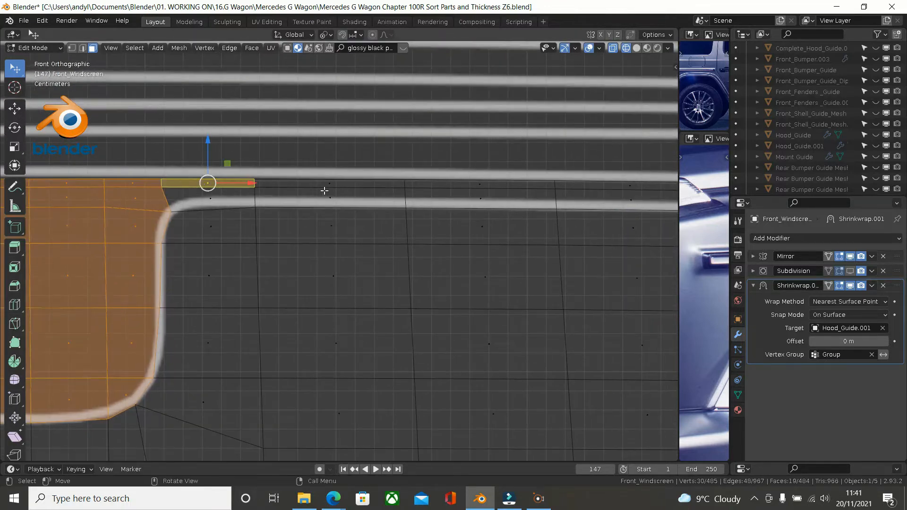
{"action": "scroll", "coordinate": [362, 211], "scroll_direction": "down", "scroll_amount": 2}
{"action": "middle_click_drag", "start_coordinate": [396, 218], "coordinate": [612, 273], "text": "shift"}
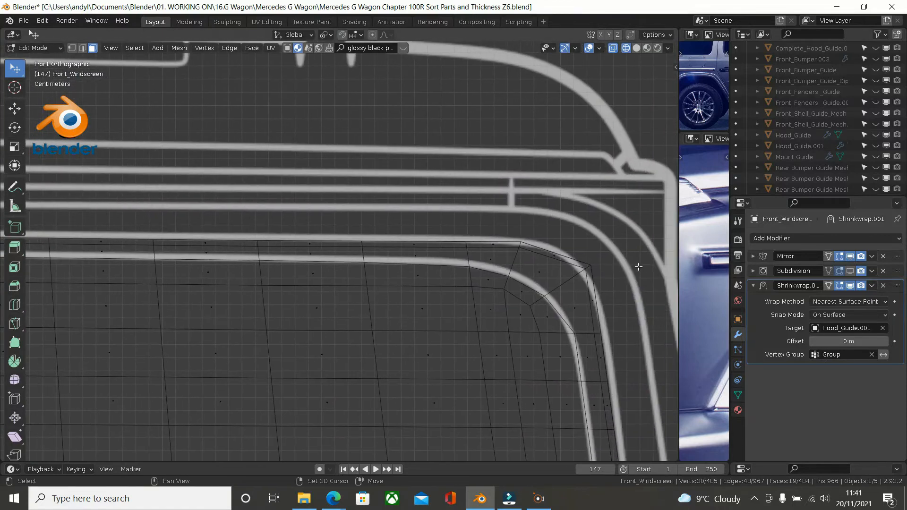
{"action": "left_click", "coordinate": [551, 255], "text": "ctrl"}
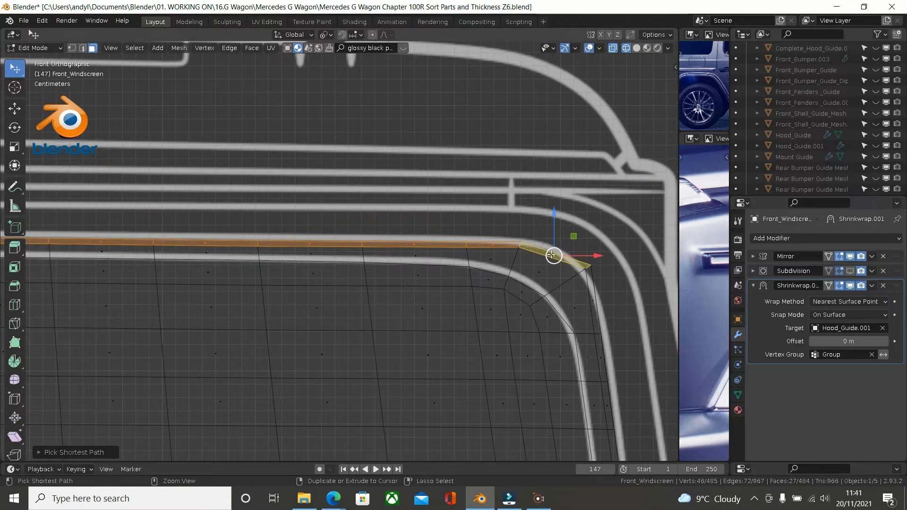
- Extend the selection with the second row of faces below the upper edge, from the mirror patch through the corner face
{"action": "middle_click_drag", "start_coordinate": [445, 240], "coordinate": [650, 214], "text": "shift"}
{"action": "middle_click_drag", "start_coordinate": [353, 244], "coordinate": [396, 211], "text": "shift"}
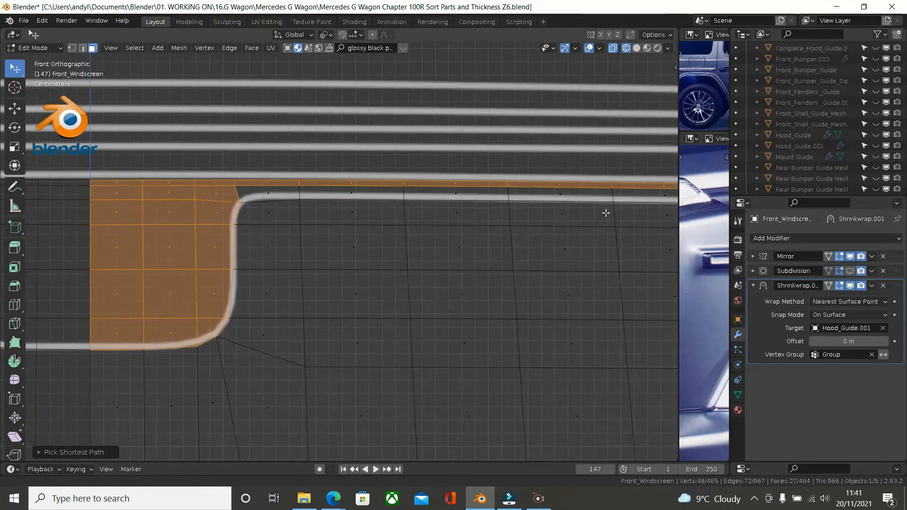
{"action": "left_click", "coordinate": [274, 195], "text": "shift"}
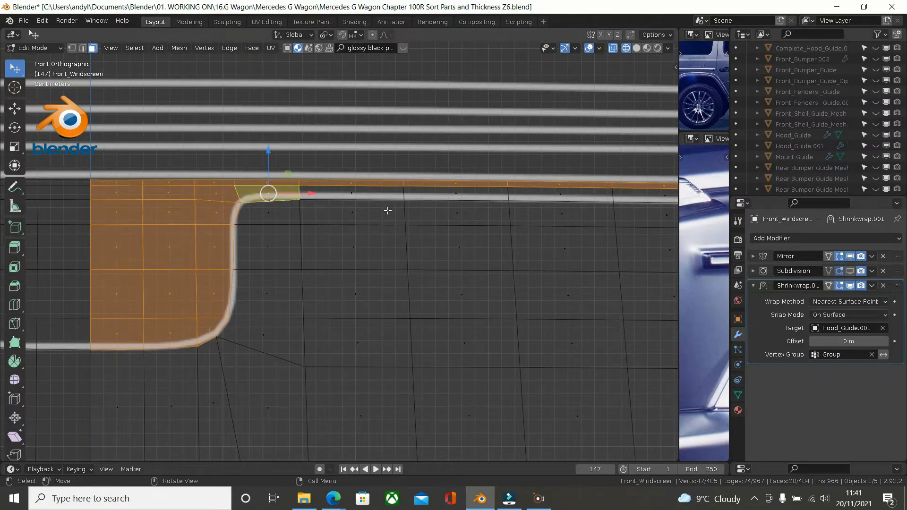
{"action": "middle_click_drag", "start_coordinate": [399, 213], "coordinate": [10, 266], "text": "shift"}
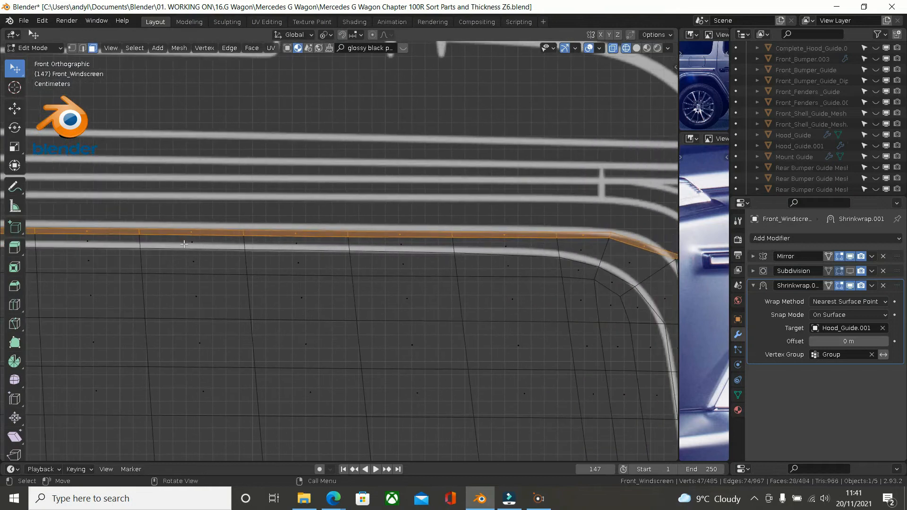
{"action": "left_click", "coordinate": [630, 261], "text": "ctrl"}
{"action": "middle_click_drag", "start_coordinate": [660, 273], "coordinate": [482, 227], "text": "shift"}
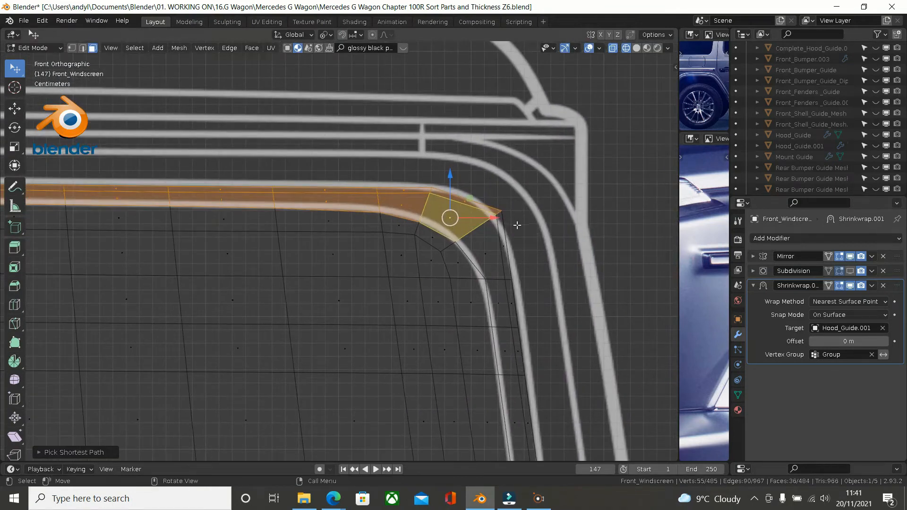
- Add the border faces around the windscreen's upper outer corner, including the thin edge faces, to the face selection
{"action": "left_click", "coordinate": [490, 255], "text": "shift"}
{"action": "left_click", "coordinate": [502, 260], "text": "shift"}
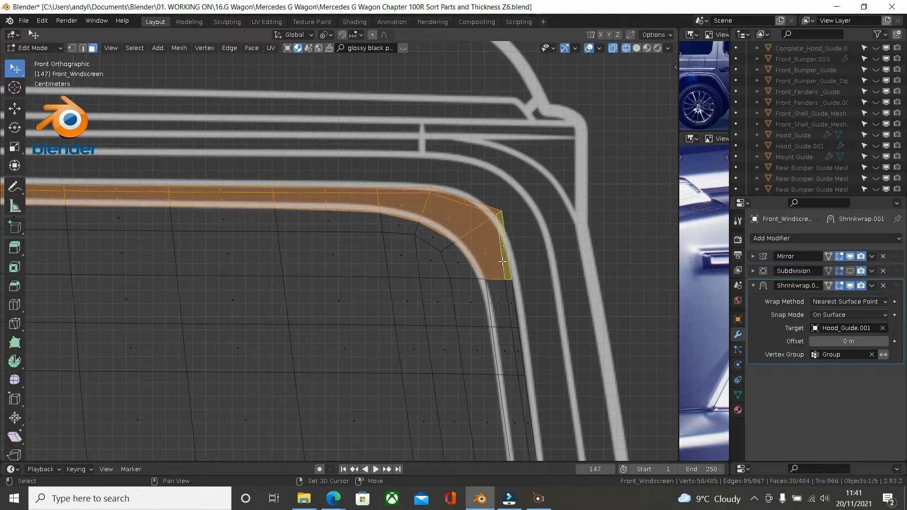
{"action": "left_click", "coordinate": [502, 302], "text": "shift"}
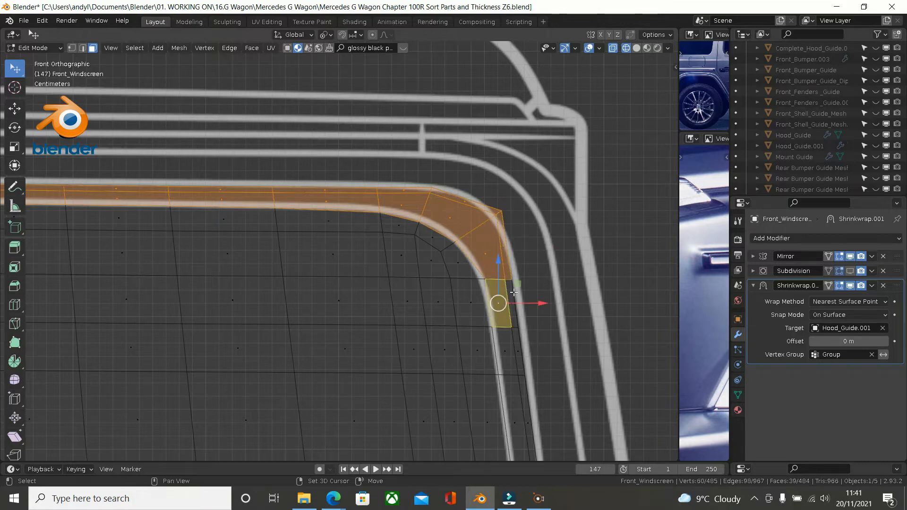
{"action": "left_click", "coordinate": [513, 294], "text": "shift"}
{"action": "middle_click_drag", "start_coordinate": [496, 334], "coordinate": [434, 146], "text": "shift"}
{"action": "left_click", "coordinate": [429, 164]}
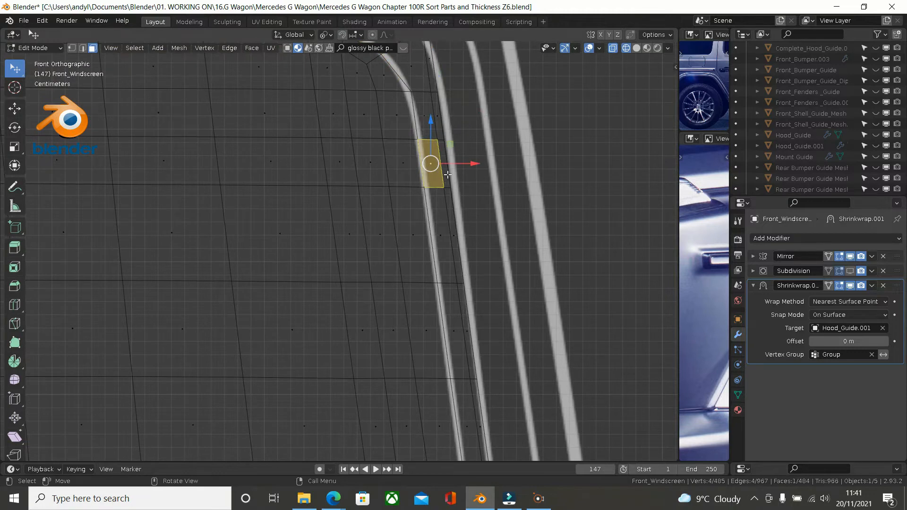
{"action": "scroll", "coordinate": [448, 174], "scroll_direction": "down", "scroll_amount": 5}
{"action": "key", "text": "ctrl+z"}
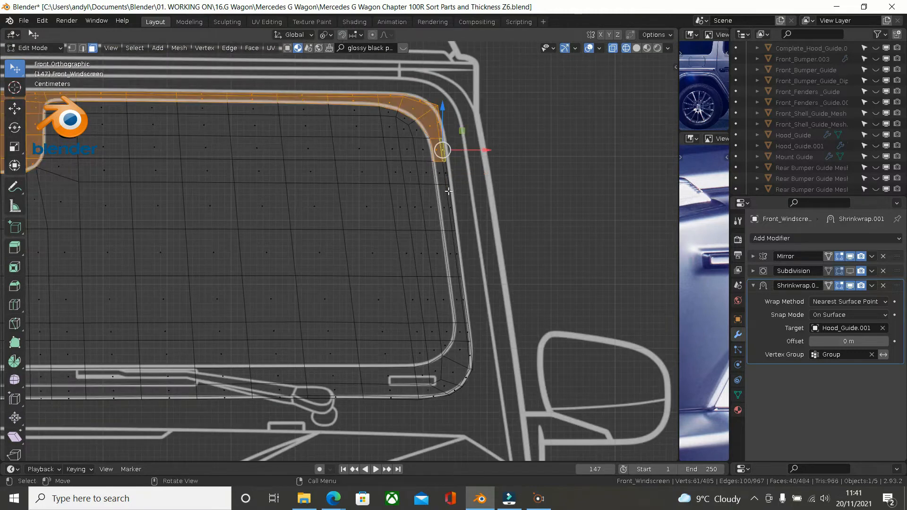
- Extend the face selection down the windscreen's straight side border, covering both face columns until just above the lower corner
{"action": "scroll", "coordinate": [446, 181], "scroll_direction": "up", "scroll_amount": 5}
{"action": "left_click", "coordinate": [449, 179], "text": "shift"}
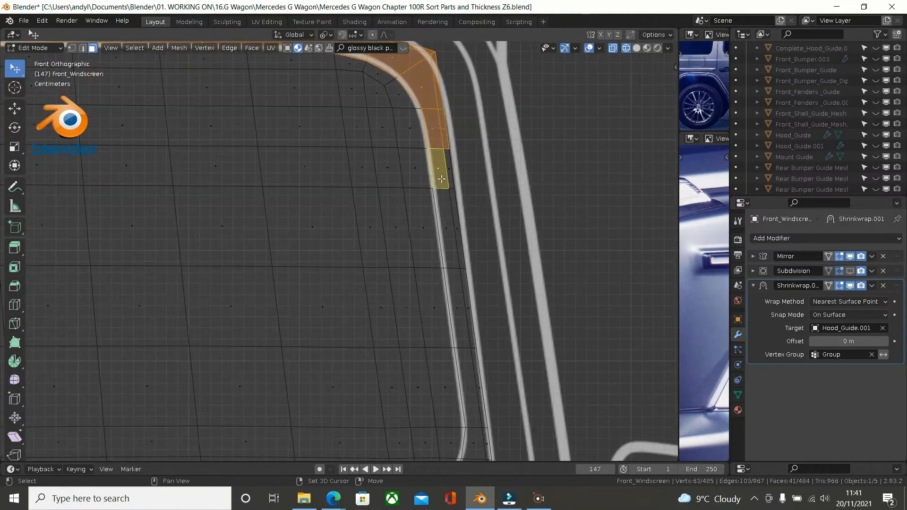
{"action": "left_click", "coordinate": [450, 175], "text": "shift"}
{"action": "left_click", "coordinate": [448, 207], "text": "shift"}
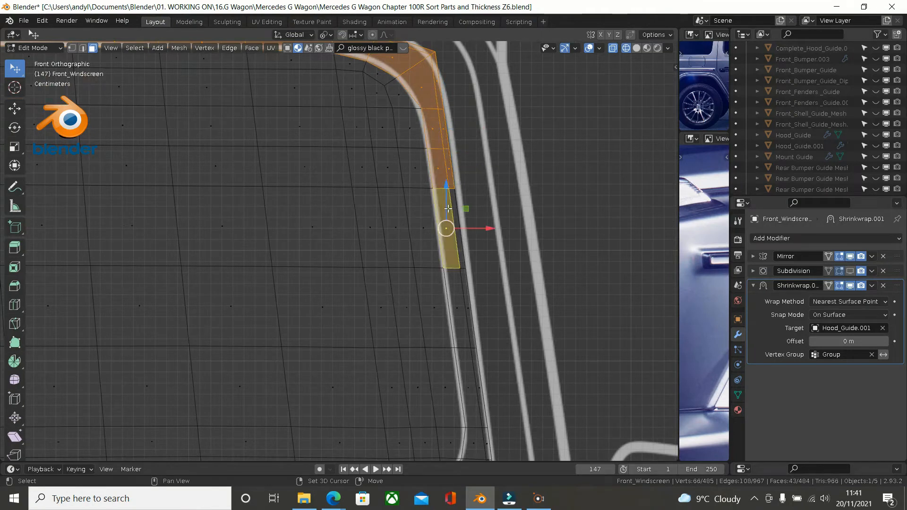
{"action": "left_click", "coordinate": [455, 209], "text": "shift"}
{"action": "scroll", "coordinate": [458, 236], "scroll_direction": "up", "scroll_amount": 2}
{"action": "middle_click_drag", "start_coordinate": [472, 295], "coordinate": [468, 154], "text": "shift"}
{"action": "left_click", "coordinate": [459, 183], "text": "shift"}
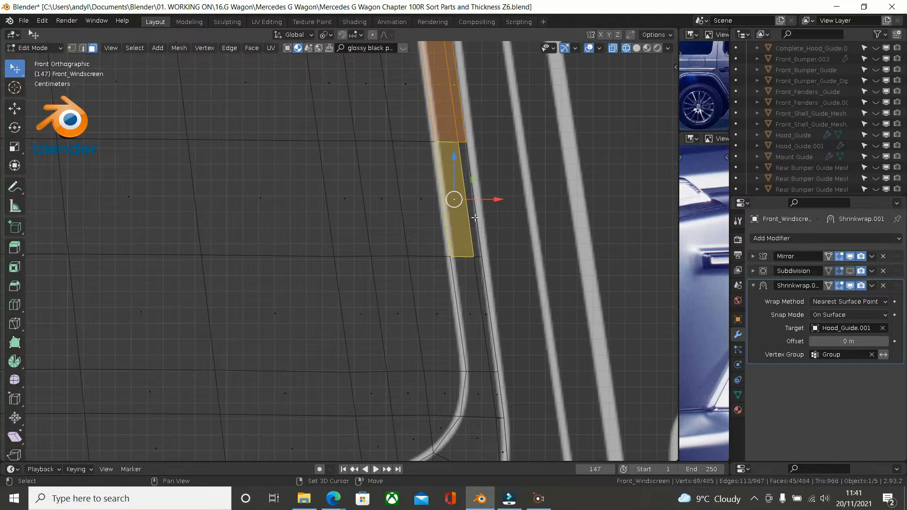
{"action": "left_click", "coordinate": [474, 210], "text": "shift"}
{"action": "left_click", "coordinate": [466, 288], "text": "shift"}
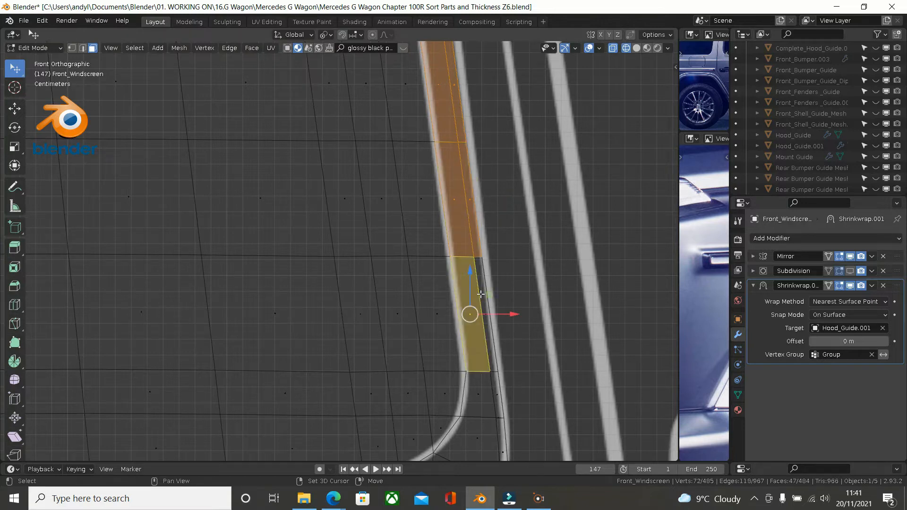
{"action": "left_click", "coordinate": [483, 293], "text": "shift"}
- Add the inner and thin outer border faces around the windscreen's lower outer corner to the selection
{"action": "middle_click_drag", "start_coordinate": [483, 294], "coordinate": [494, 151], "text": "shift"}
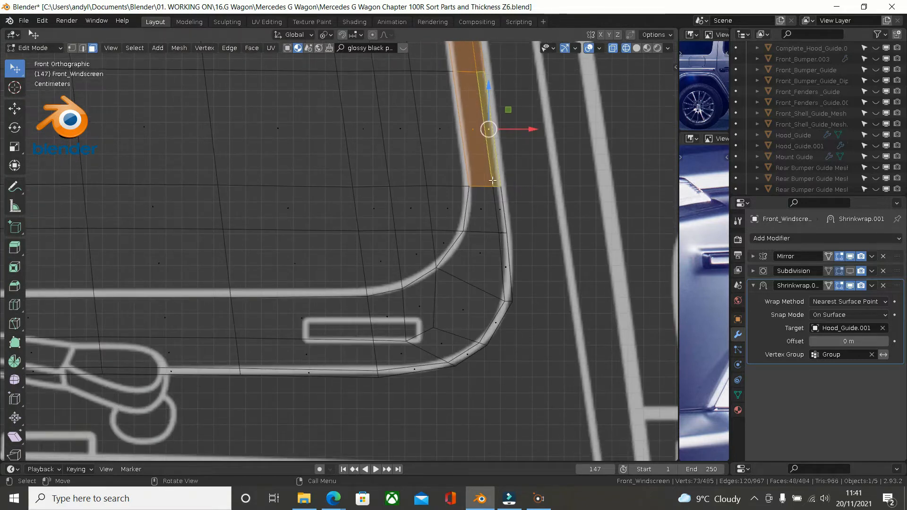
{"action": "left_click", "coordinate": [486, 219], "text": "shift"}
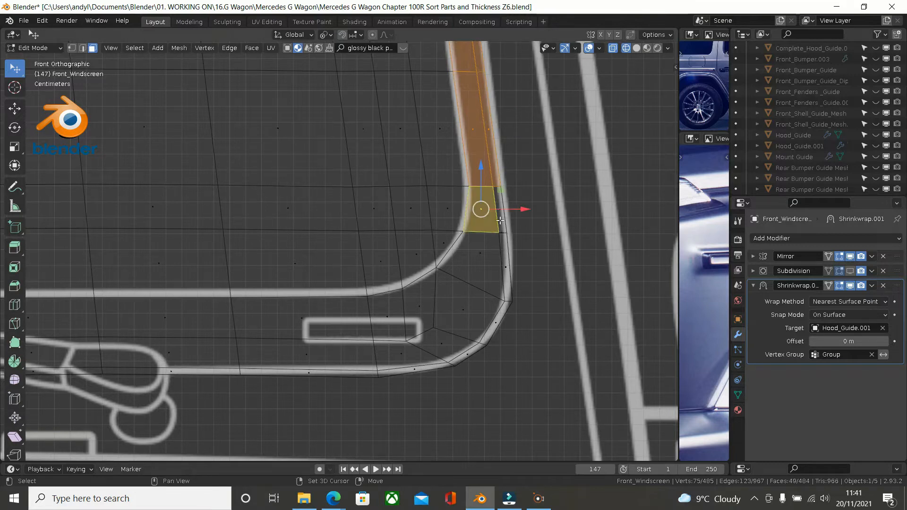
{"action": "left_click", "coordinate": [501, 221], "text": "shift"}
{"action": "left_click", "coordinate": [482, 263], "text": "shift"}
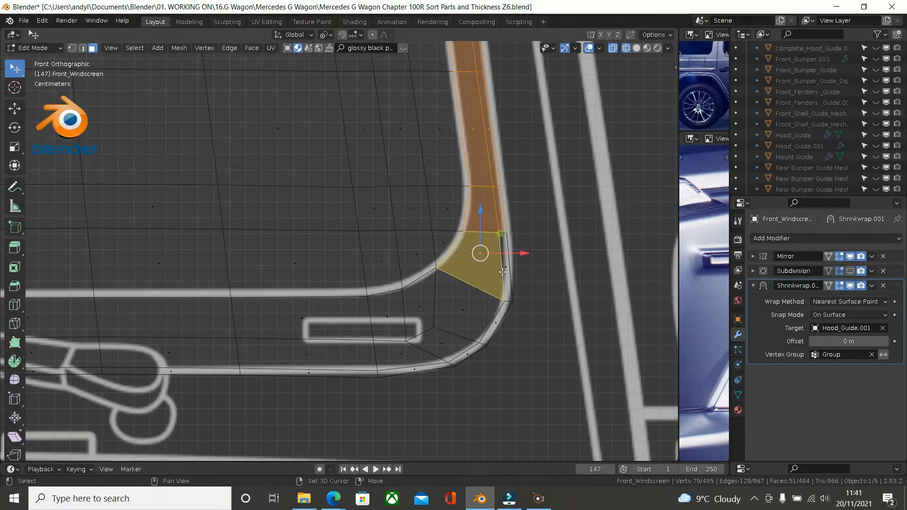
{"action": "left_click", "coordinate": [503, 272], "text": "shift"}
{"action": "left_click", "coordinate": [476, 301], "text": "shift"}
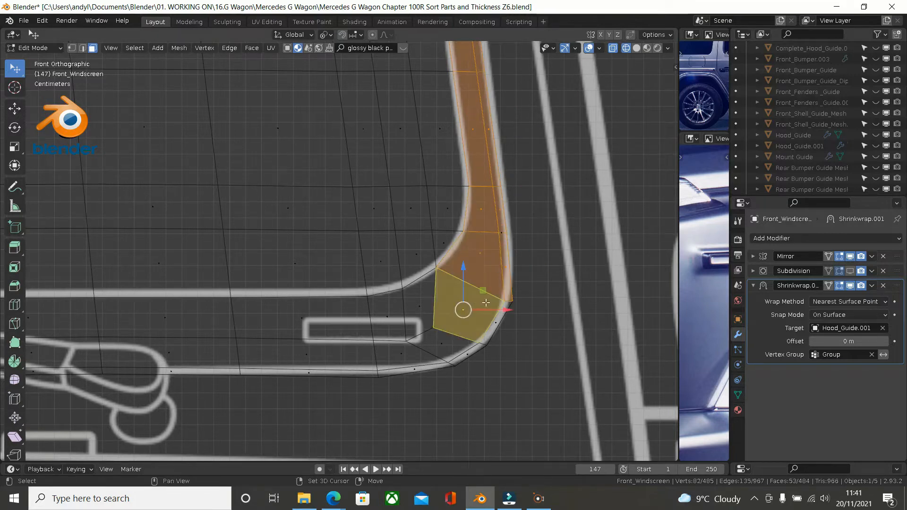
{"action": "left_click", "coordinate": [493, 330], "text": "shift"}
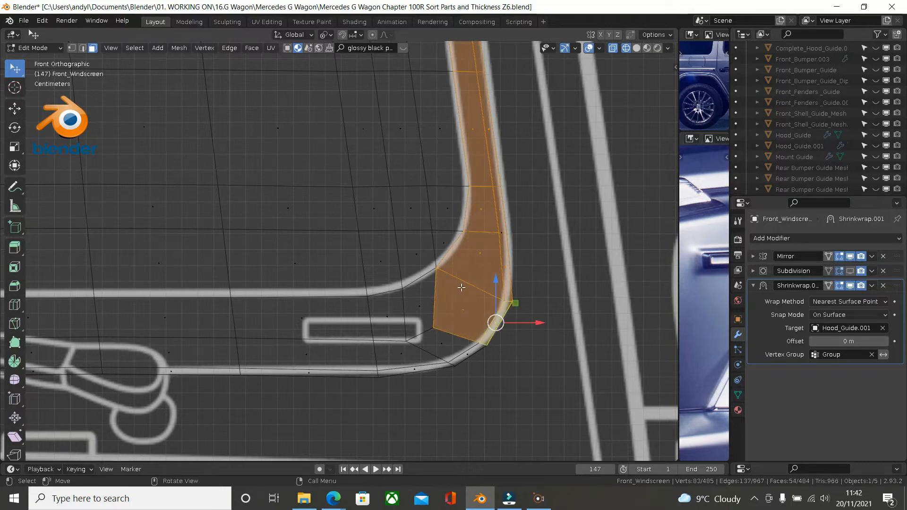
- Extend the selection along the windscreen's bottom border with a shortest path from the lower corner to the inner end of the wiper blade
{"action": "middle_click_drag", "start_coordinate": [493, 329], "coordinate": [631, 255], "text": "shift"}
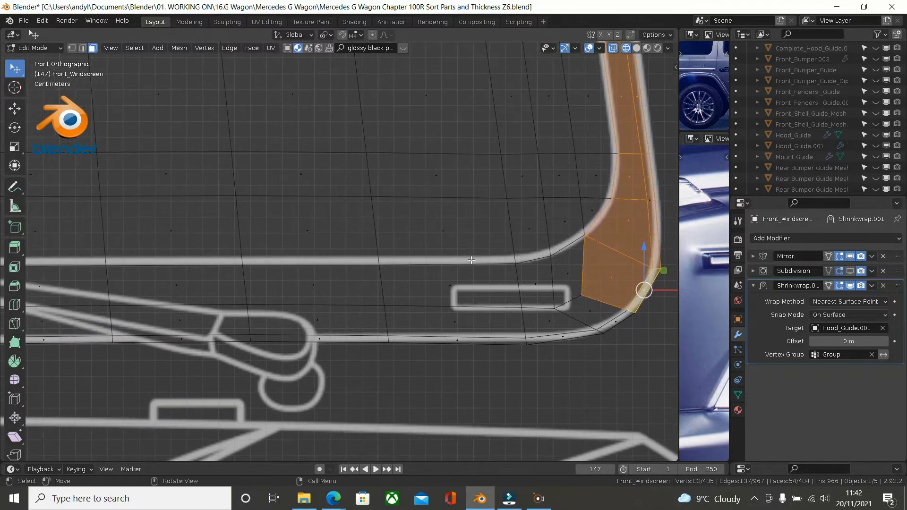
{"action": "scroll", "coordinate": [430, 264], "scroll_direction": "down", "scroll_amount": 2}
{"action": "middle_click_drag", "start_coordinate": [323, 268], "coordinate": [450, 265], "text": "shift"}
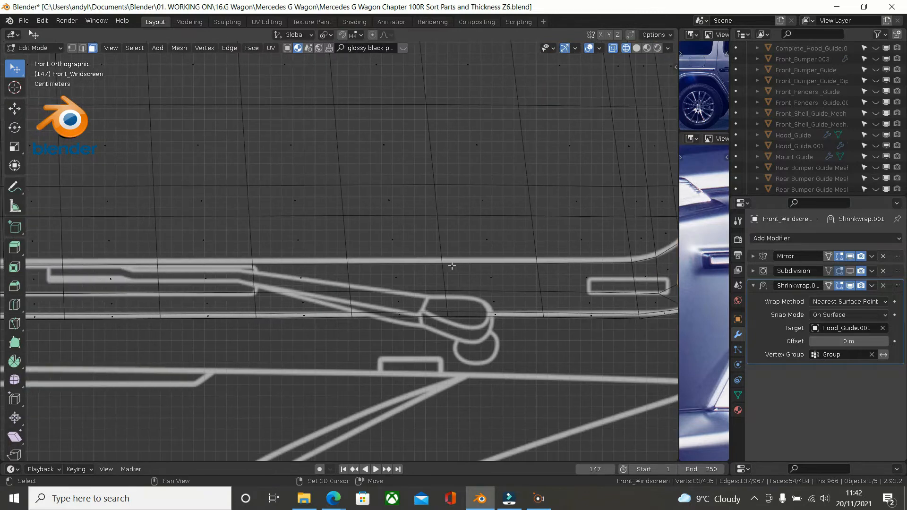
{"action": "scroll", "coordinate": [366, 268], "scroll_direction": "down", "scroll_amount": 1}
{"action": "scroll", "coordinate": [159, 261], "scroll_direction": "up", "scroll_amount": 2}
{"action": "middle_click_drag", "start_coordinate": [167, 259], "coordinate": [198, 213], "text": "shift"}
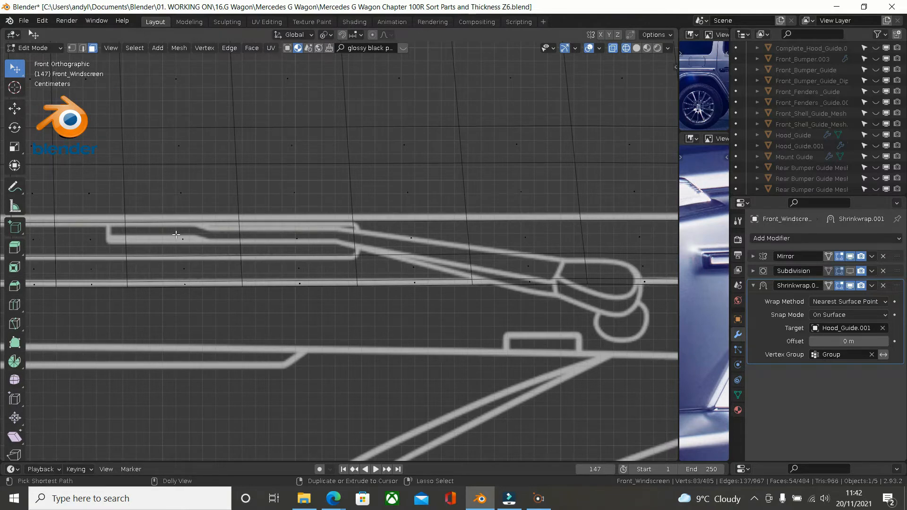
{"action": "left_click", "coordinate": [176, 235], "text": "ctrl"}
{"action": "scroll", "coordinate": [182, 239], "scroll_direction": "down", "scroll_amount": 3}
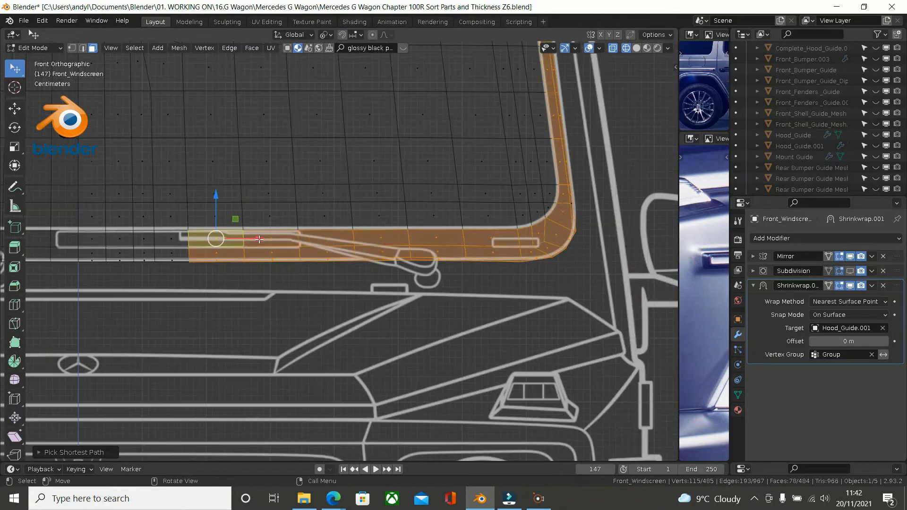
{"action": "scroll", "coordinate": [259, 239], "scroll_direction": "down", "scroll_amount": 3}
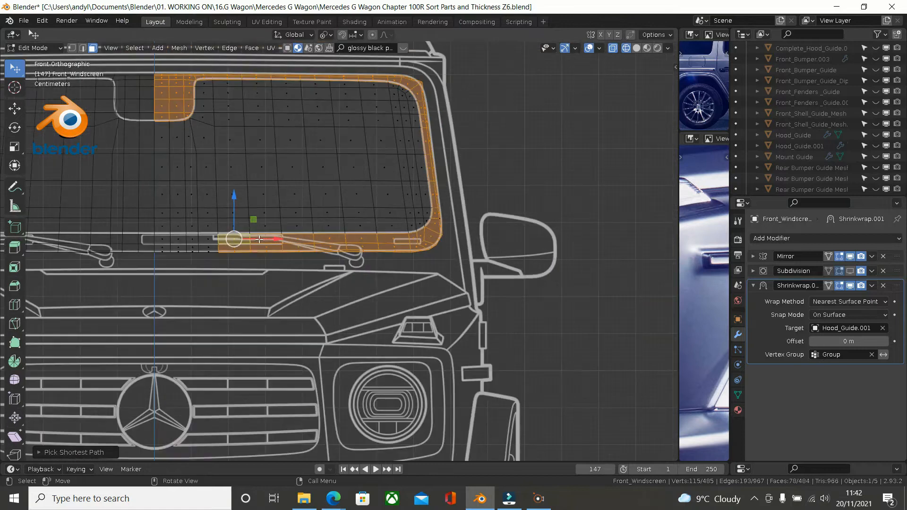
- Duplicate the selected border faces in place and separate the selection into its own object
{"action": "middle_click_drag", "start_coordinate": [218, 244], "coordinate": [211, 244], "text": "shift"}
{"action": "middle_click_drag", "start_coordinate": [307, 201], "coordinate": [431, 251], "text": "shift"}
{"action": "scroll", "coordinate": [529, 190], "scroll_direction": "up", "scroll_amount": 1}
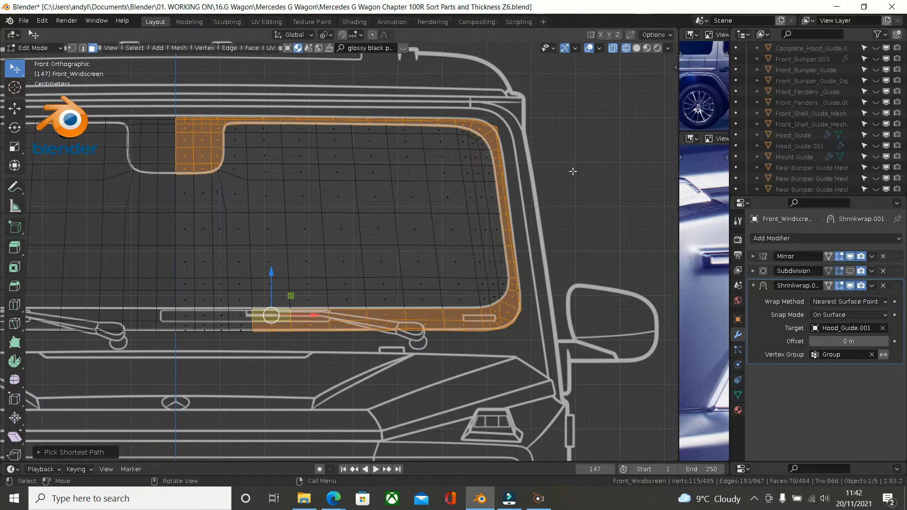
{"action": "key", "text": "shift+d"}
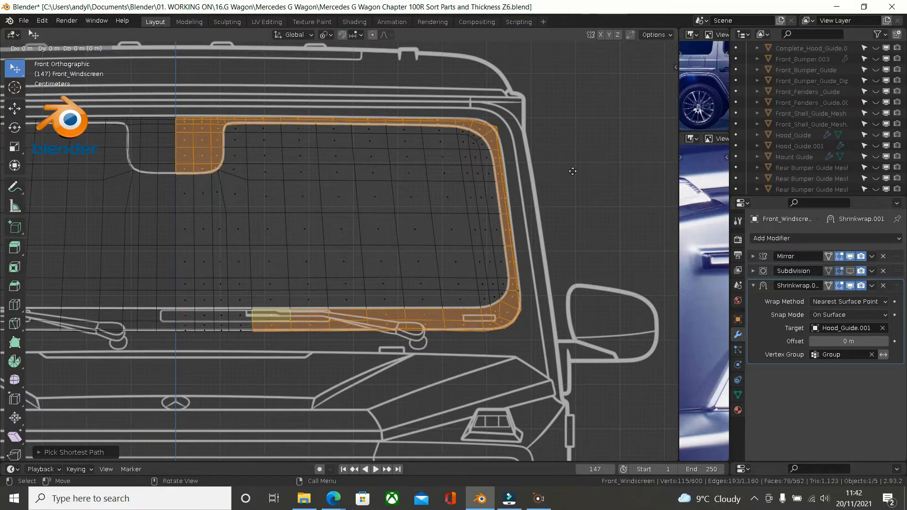
{"action": "right_click", "coordinate": [573, 171]}
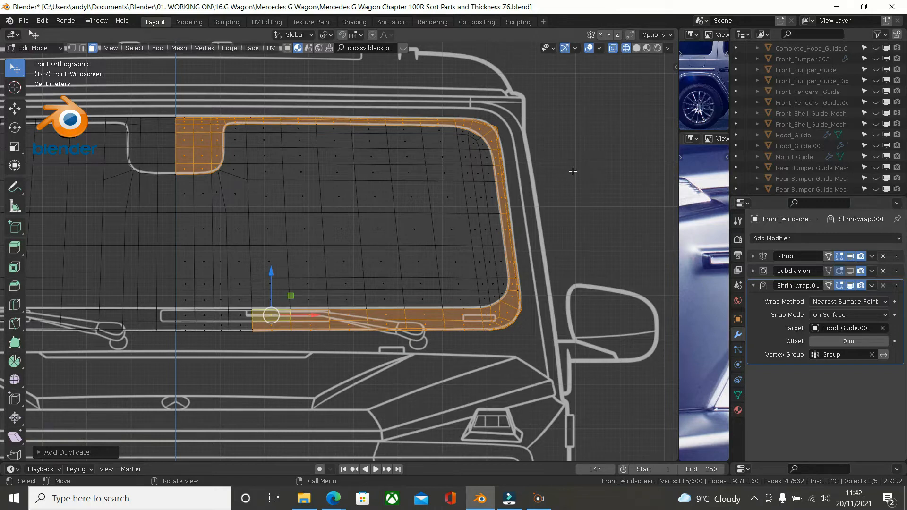
{"action": "key", "text": "p"}
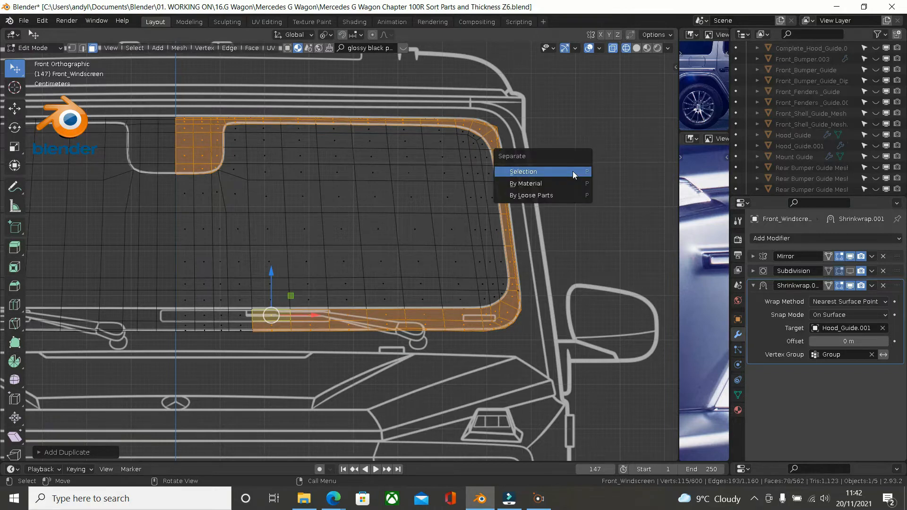
{"action": "left_click", "coordinate": [572, 171]}
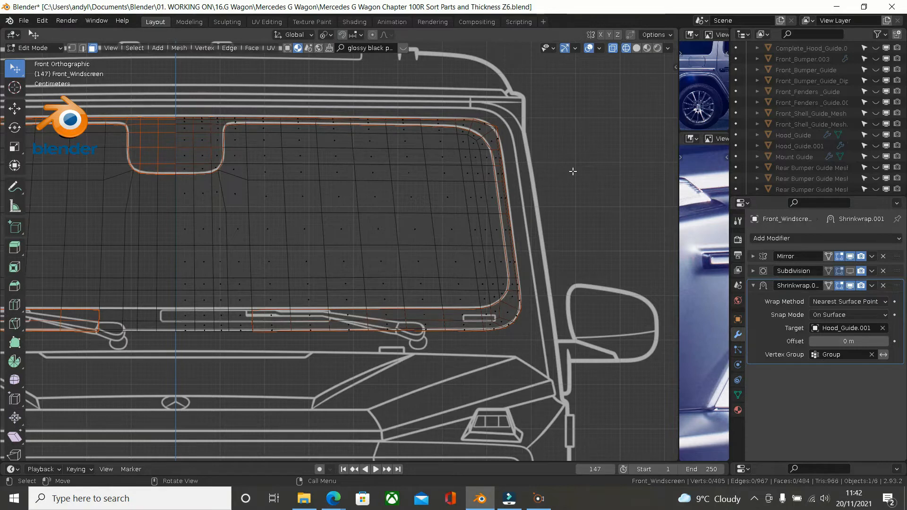
- Return to Object Mode and select only the separated windscreen border object
{"action": "key", "text": "Tab"}
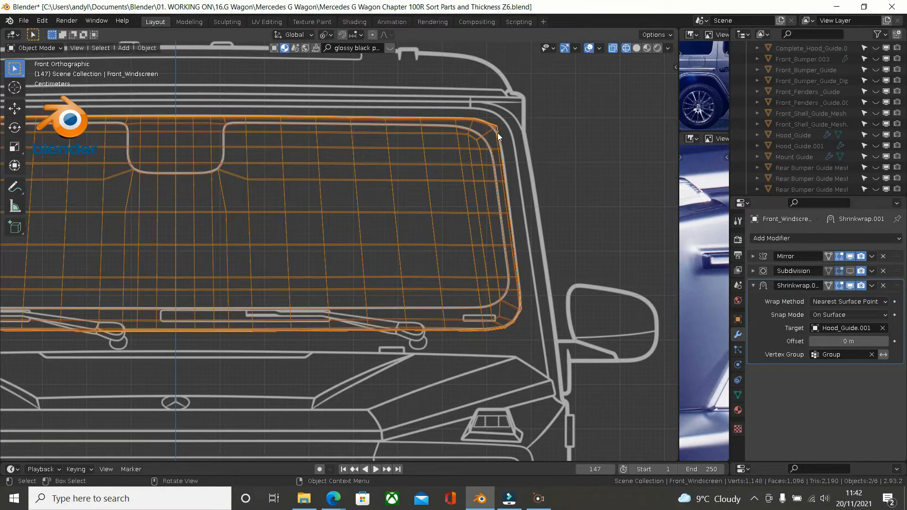
{"action": "left_click", "coordinate": [495, 150]}
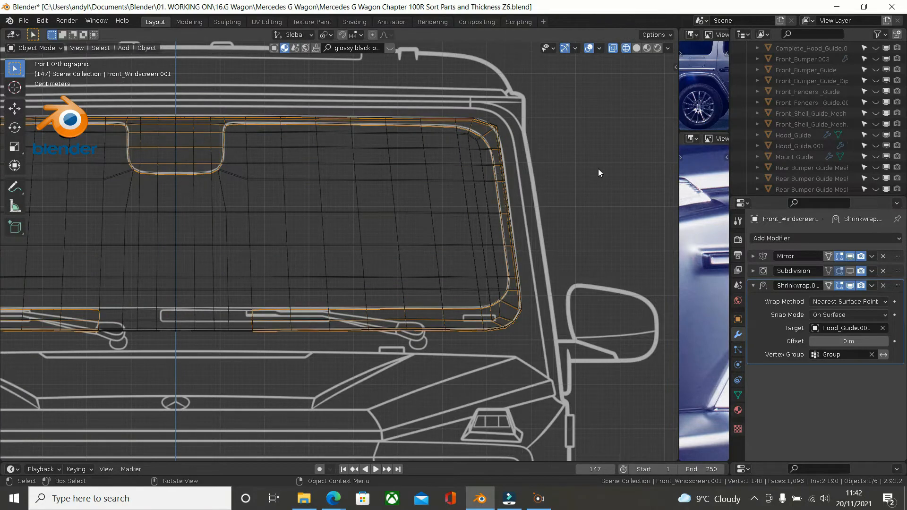
{"action": "left_click", "coordinate": [484, 129]}
{"action": "left_click", "coordinate": [485, 138]}
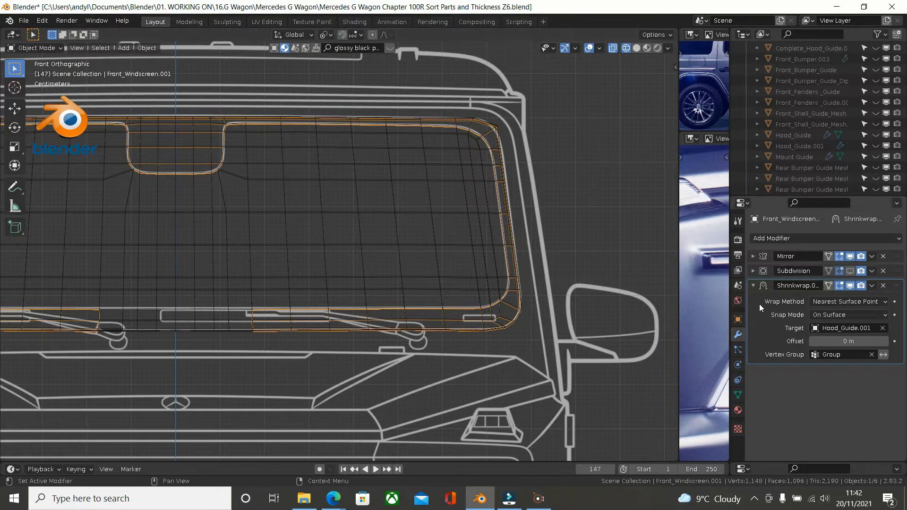
- Enable viewport display of the Subdivision modifier on the border object and check its fit against the blueprint
{"action": "left_click", "coordinate": [854, 272]}
{"action": "scroll", "coordinate": [489, 175], "scroll_direction": "up", "scroll_amount": 2}
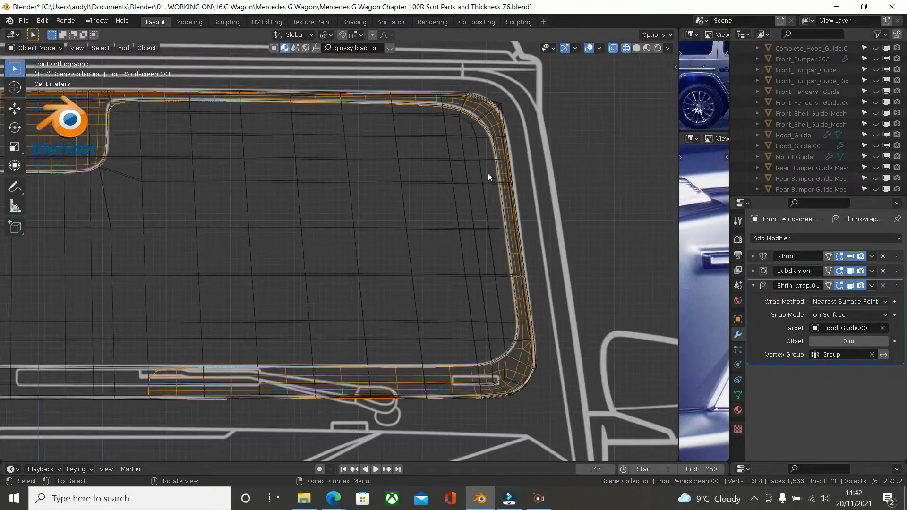
{"action": "scroll", "coordinate": [488, 175], "scroll_direction": "up", "scroll_amount": 1}
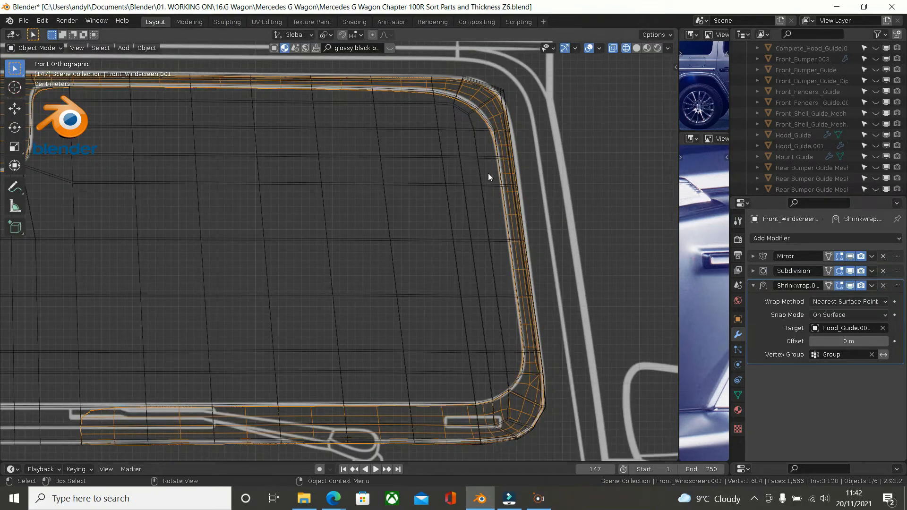
{"action": "scroll", "coordinate": [488, 174], "scroll_direction": "down", "scroll_amount": 1}
{"action": "scroll", "coordinate": [488, 175], "scroll_direction": "down", "scroll_amount": 4}
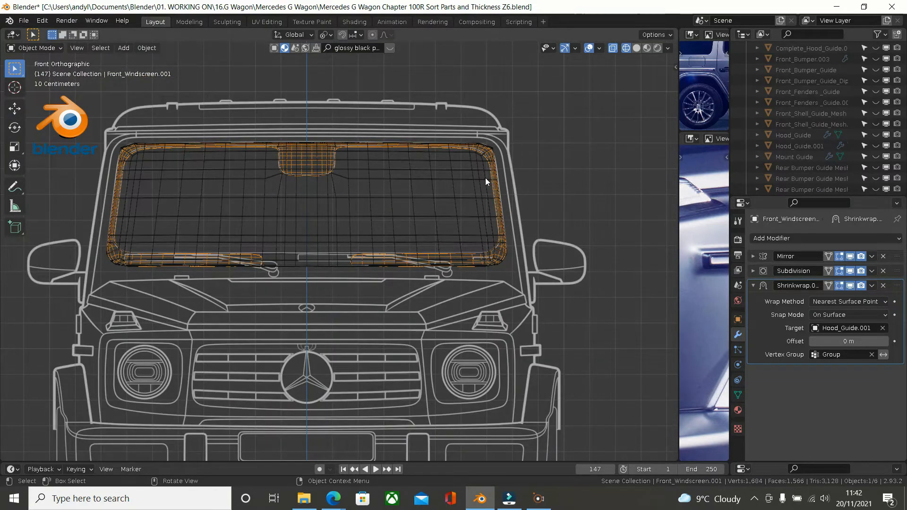
- Enter Edit Mode on the windscreen border object, switch to vertex selection and select its entire mesh
{"action": "key", "text": "Tab"}
{"action": "scroll", "coordinate": [498, 177], "scroll_direction": "up", "scroll_amount": 2}
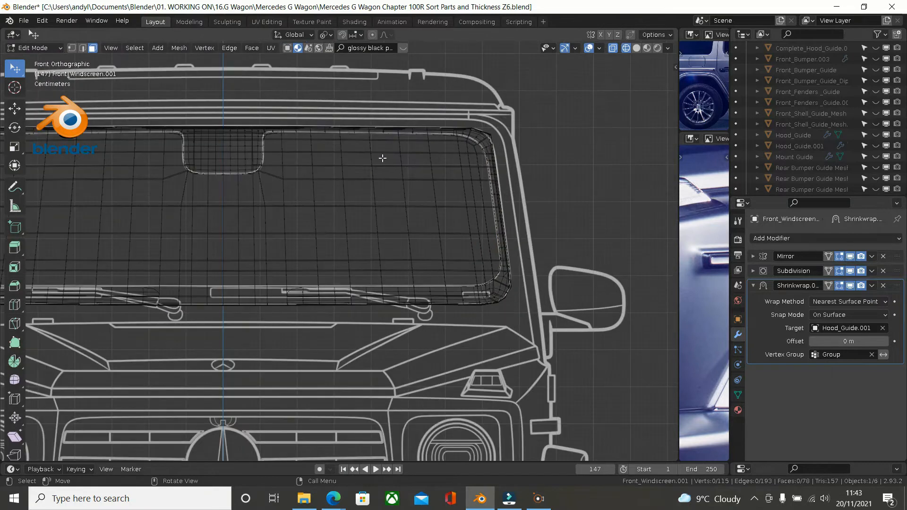
{"action": "left_click", "coordinate": [75, 46]}
{"action": "key", "text": "a"}
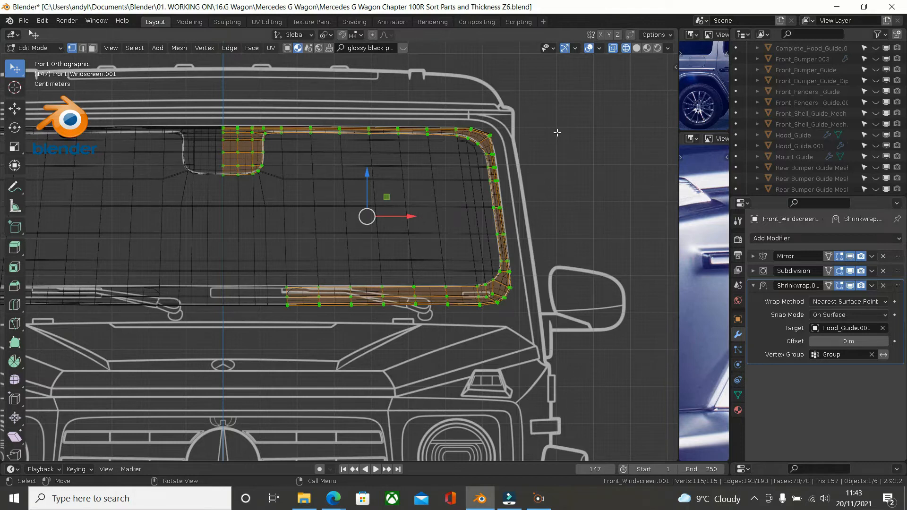
- Check the selected border mesh from the side against the blueprint and switch the viewport to Solid shading
{"action": "middle_click_drag", "start_coordinate": [556, 133], "coordinate": [437, 184]}
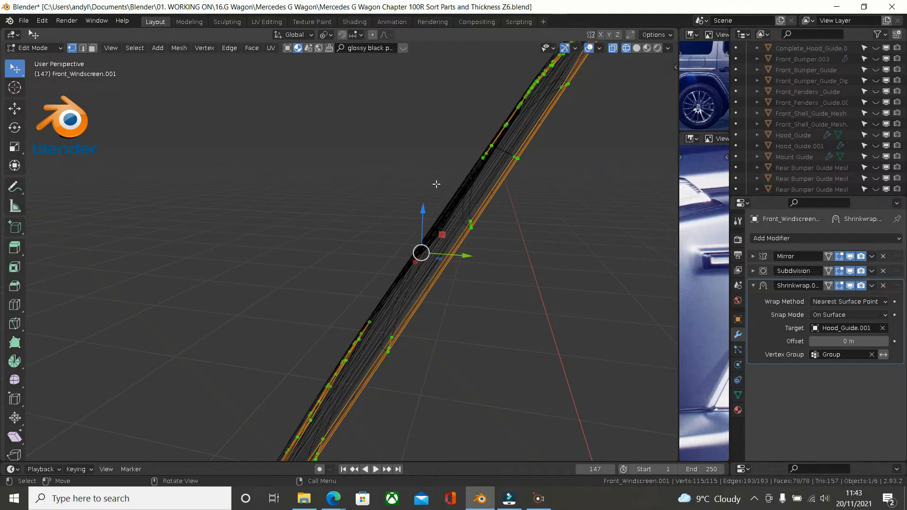
{"action": "key", "text": "KP_1"}
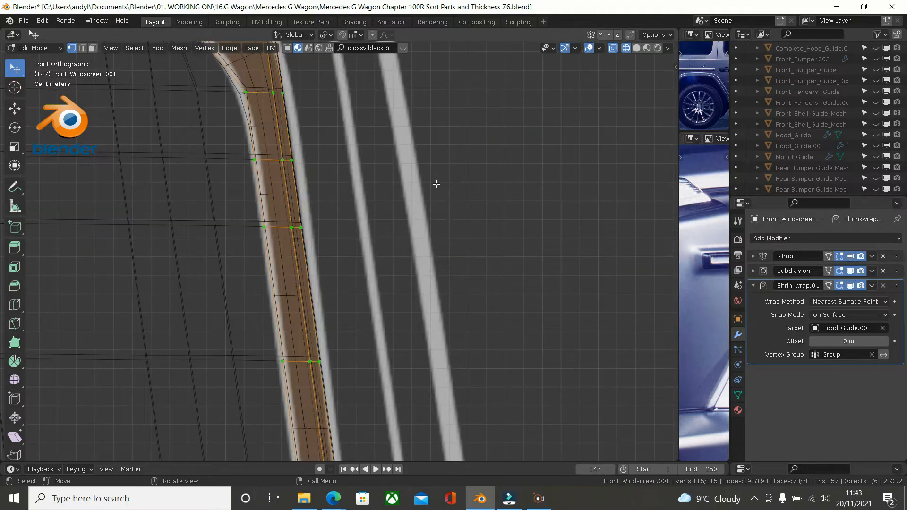
{"action": "key", "text": "KP_3"}
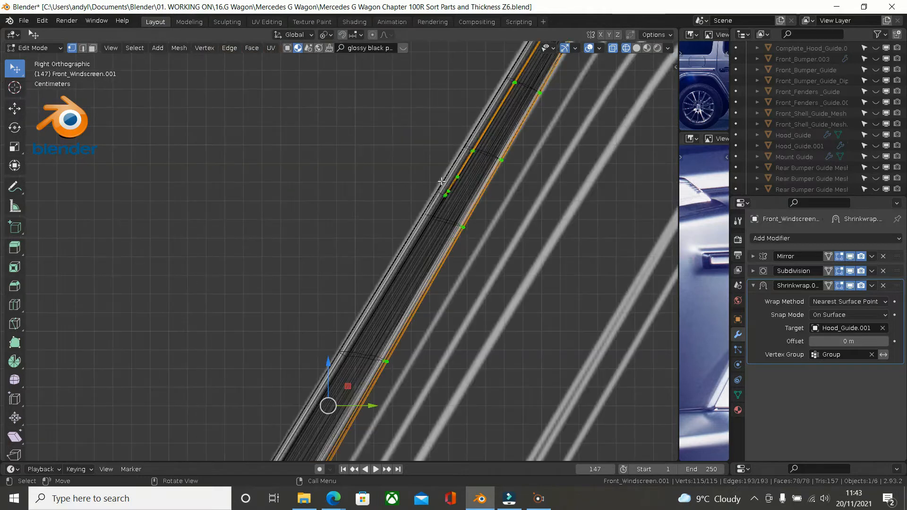
{"action": "scroll", "coordinate": [436, 184], "scroll_direction": "down", "scroll_amount": 4}
{"action": "scroll", "coordinate": [492, 200], "scroll_direction": "up", "scroll_amount": 2}
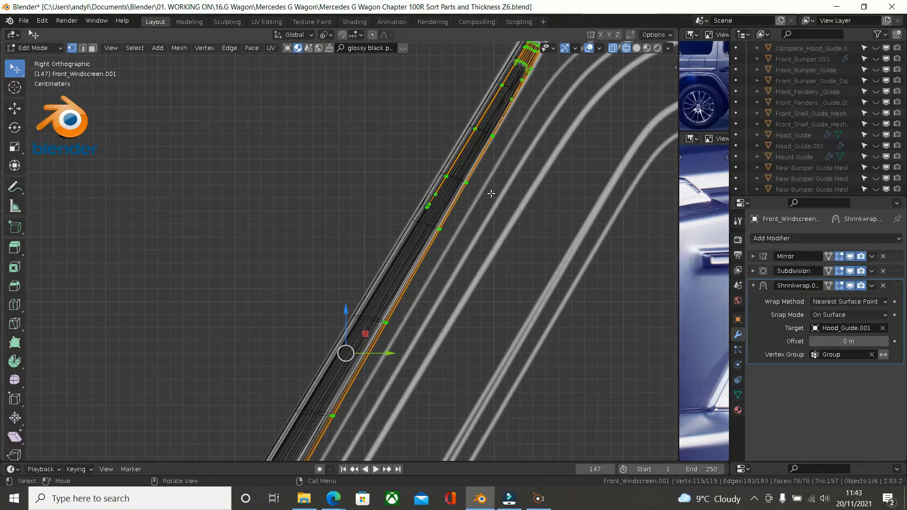
{"action": "scroll", "coordinate": [491, 192], "scroll_direction": "up", "scroll_amount": 4}
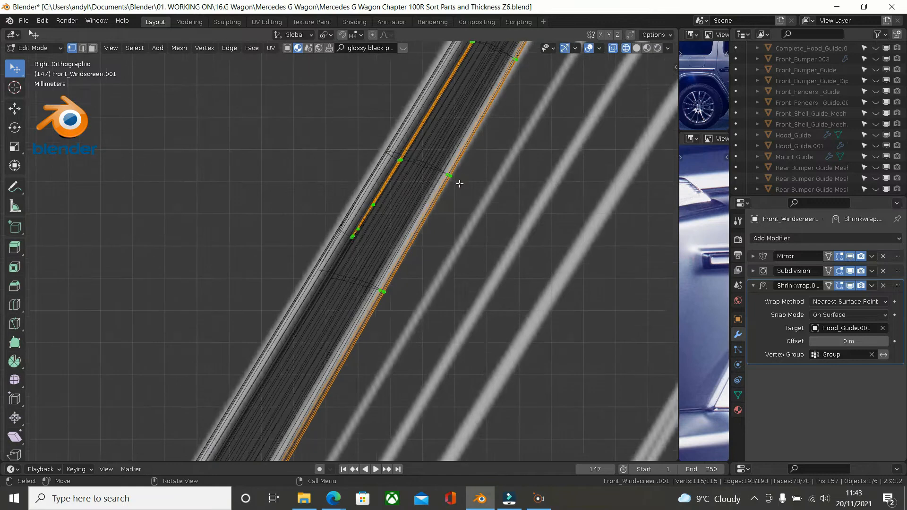
{"action": "key", "text": "z"}
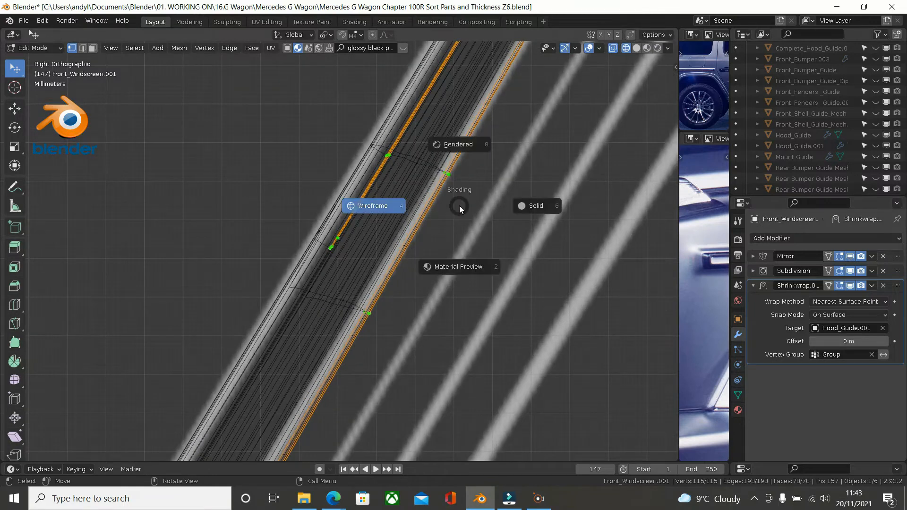
{"action": "left_click", "coordinate": [382, 210]}
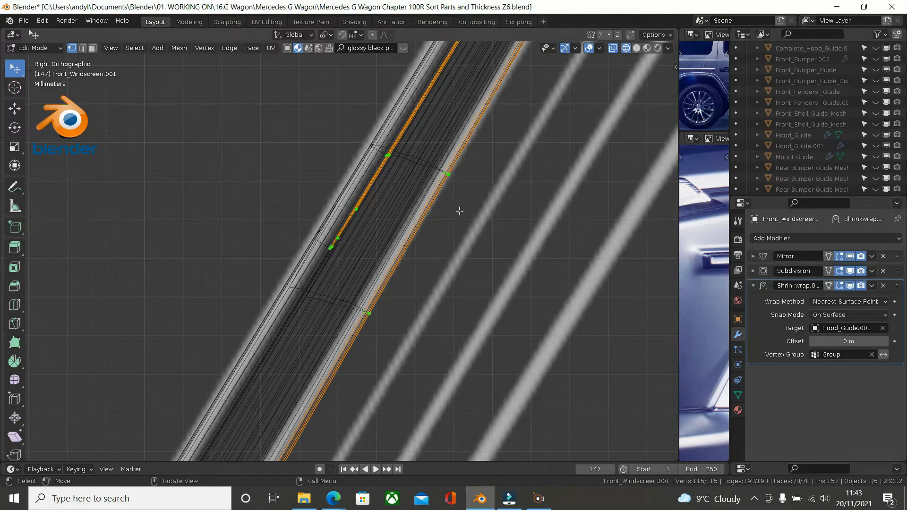
{"action": "key", "text": "z"}
{"action": "left_click", "coordinate": [532, 209]}
{"action": "middle_click_drag", "start_coordinate": [460, 218], "coordinate": [487, 182]}
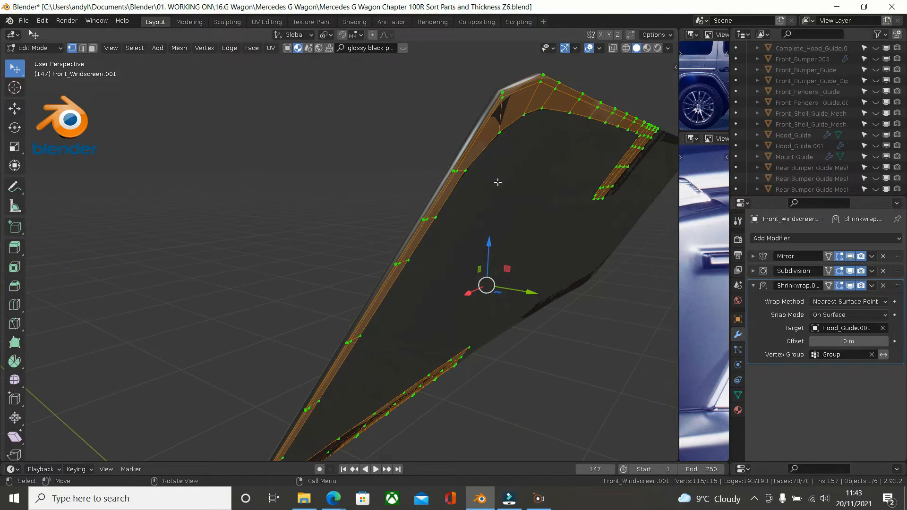
- Show the border's upper end in the right side view and set the transform orientation to Normal
{"action": "scroll", "coordinate": [498, 183], "scroll_direction": "down", "scroll_amount": 1}
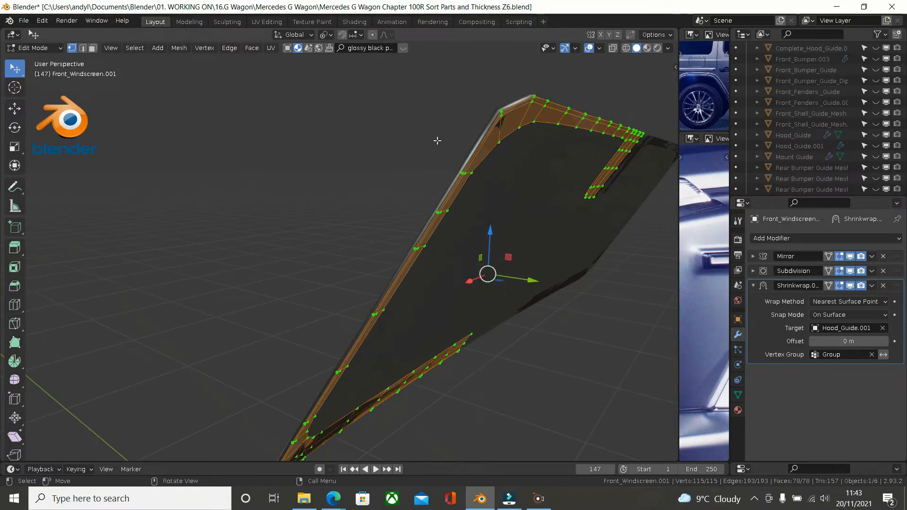
{"action": "middle_click_drag", "start_coordinate": [437, 141], "coordinate": [463, 135]}
{"action": "key", "text": "KP_3"}
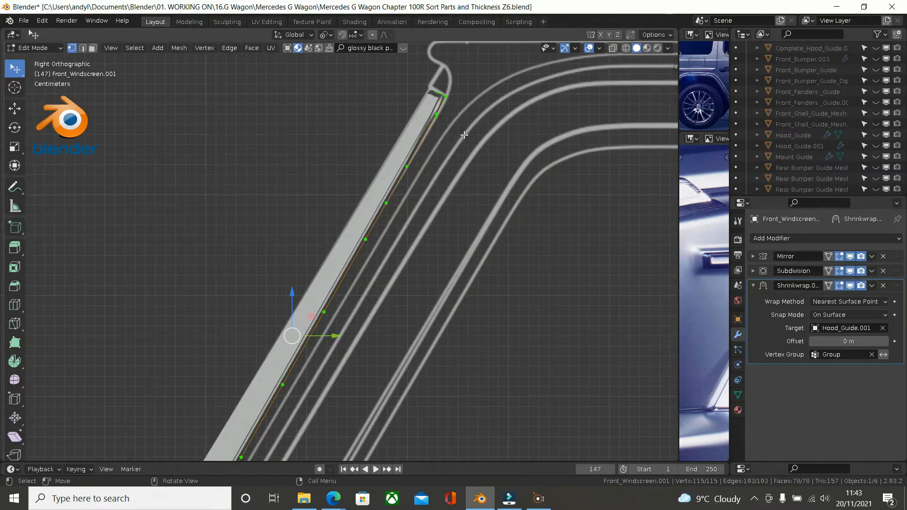
{"action": "scroll", "coordinate": [400, 116], "scroll_direction": "up", "scroll_amount": 5}
{"action": "middle_click_drag", "start_coordinate": [348, 164], "coordinate": [194, 189], "text": "shift"}
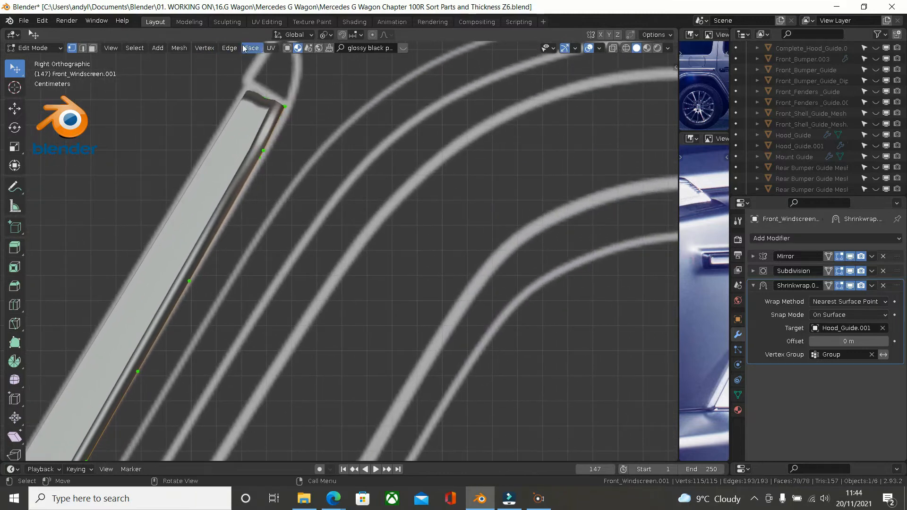
{"action": "left_click", "coordinate": [284, 35]}
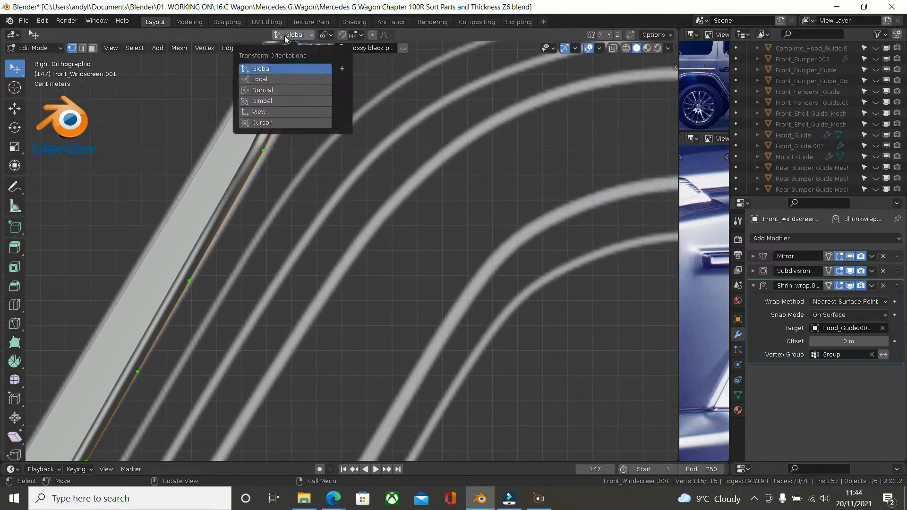
{"action": "left_click", "coordinate": [274, 94]}
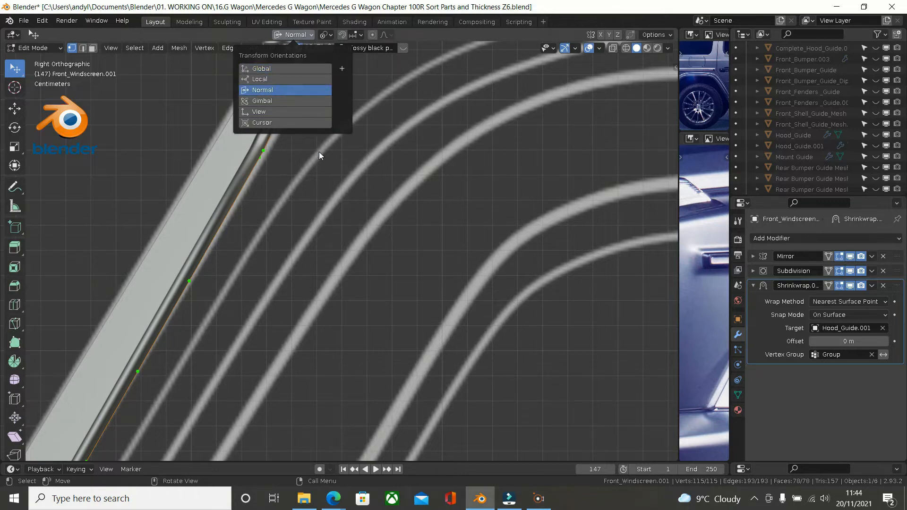
- Save the current Blender file
{"action": "scroll", "coordinate": [340, 208], "scroll_direction": "down", "scroll_amount": 3}
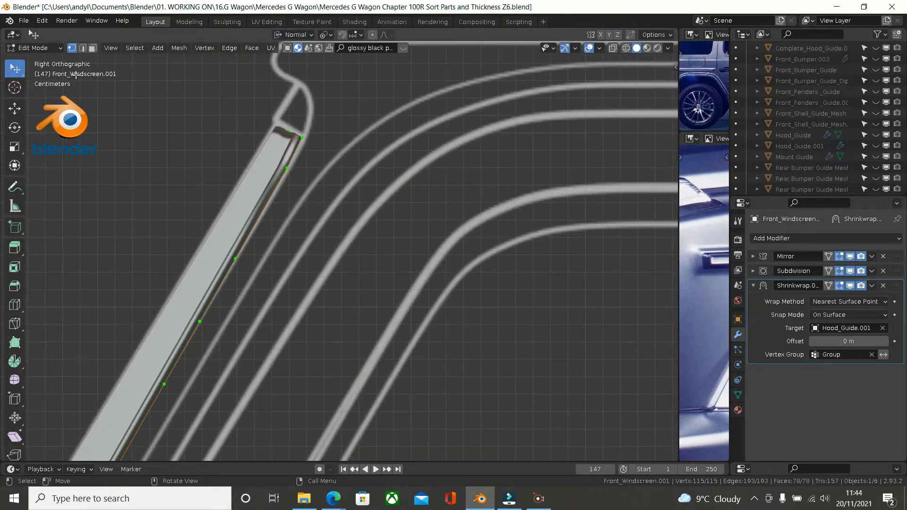
{"action": "left_click", "coordinate": [21, 21]}
{"action": "left_click", "coordinate": [29, 91]}
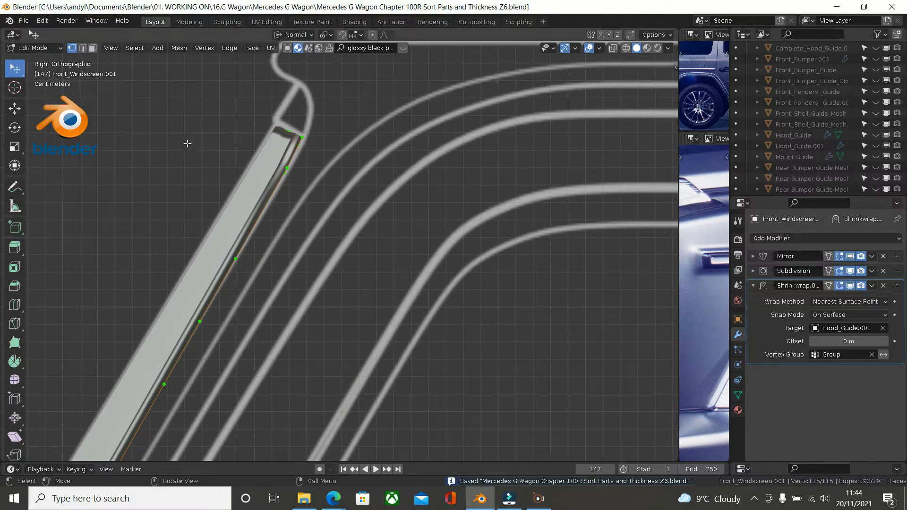
- Extrude all of the border faces outward along their normal by about 0.001 m
{"action": "scroll", "coordinate": [226, 168], "scroll_direction": "down", "scroll_amount": 4}
{"action": "middle_click_drag", "start_coordinate": [227, 169], "coordinate": [233, 34], "text": "shift"}
{"action": "scroll", "coordinate": [168, 377], "scroll_direction": "up", "scroll_amount": 2}
{"action": "middle_click_drag", "start_coordinate": [146, 237], "coordinate": [208, 299], "text": "shift"}
{"action": "scroll", "coordinate": [205, 290], "scroll_direction": "up", "scroll_amount": 1}
{"action": "scroll", "coordinate": [203, 284], "scroll_direction": "up", "scroll_amount": 2}
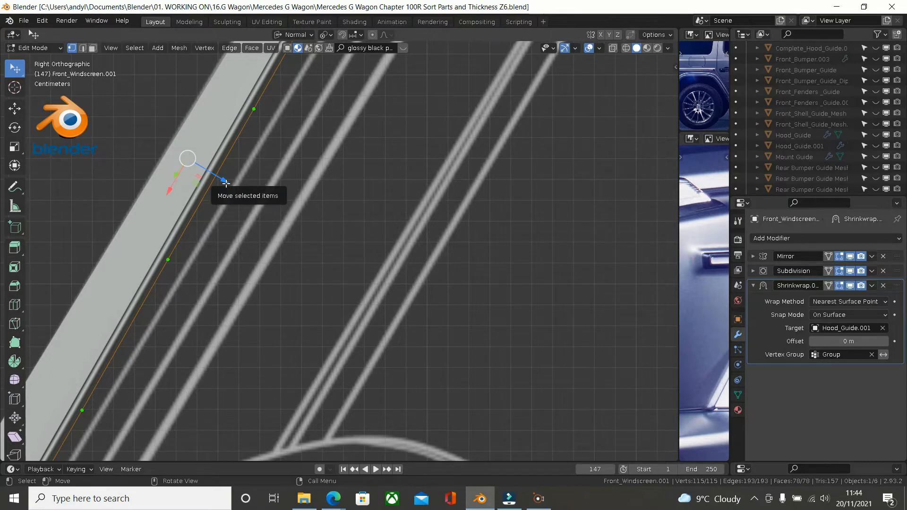
{"action": "key", "text": "alt+a"}
{"action": "key", "text": "a"}
{"action": "key", "text": "e"}
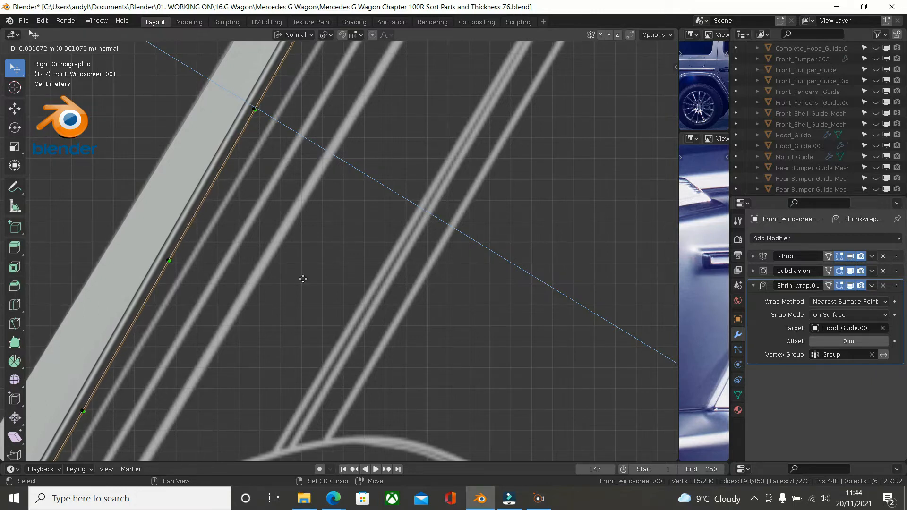
{"action": "left_click", "coordinate": [303, 277]}
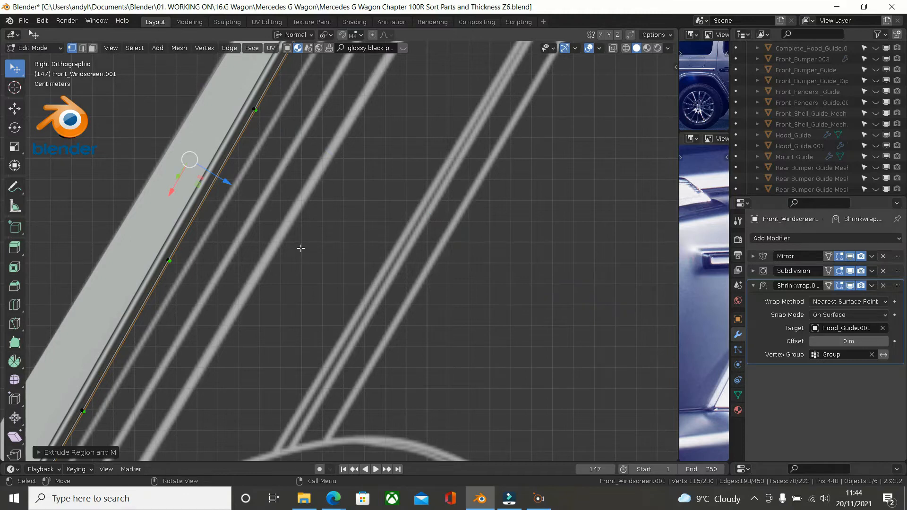
- Return to Object Mode, collapse the border object's Shrinkwrap modifier settings and deselect the object
{"action": "key", "text": "Tab"}
{"action": "scroll", "coordinate": [301, 250], "scroll_direction": "down", "scroll_amount": 3}
{"action": "middle_click_drag", "start_coordinate": [300, 255], "coordinate": [304, 269]}
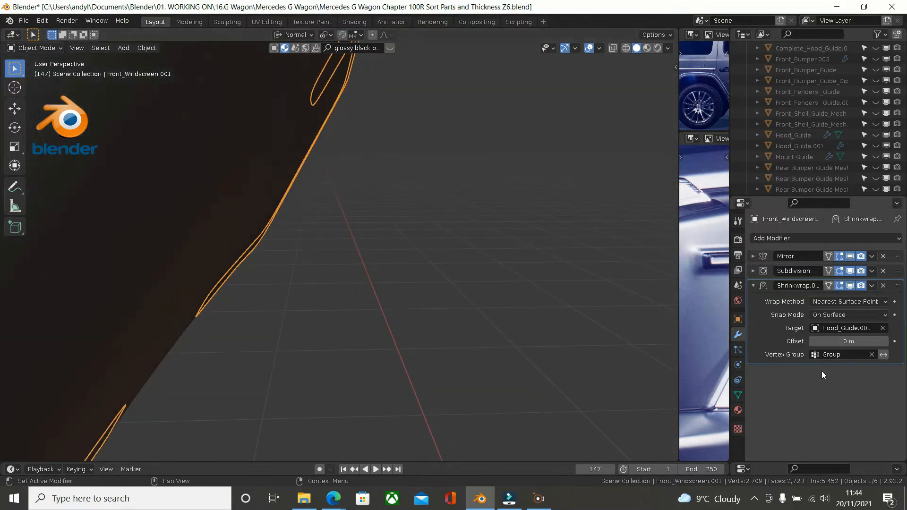
{"action": "left_click", "coordinate": [753, 286]}
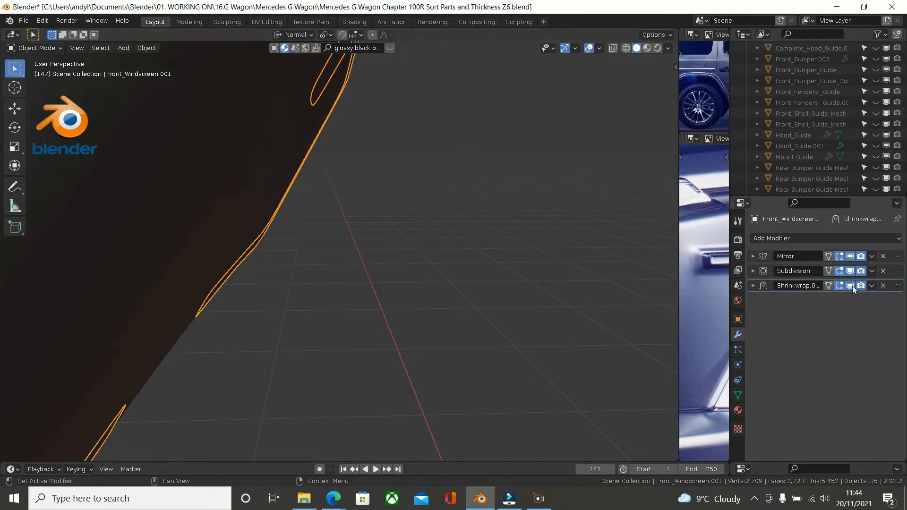
{"action": "left_click", "coordinate": [875, 286]}
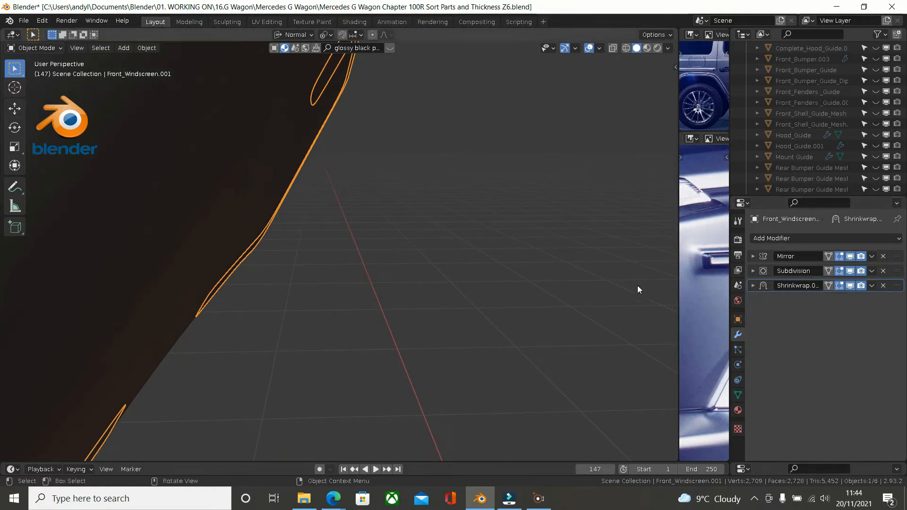
{"action": "left_click", "coordinate": [878, 285]}
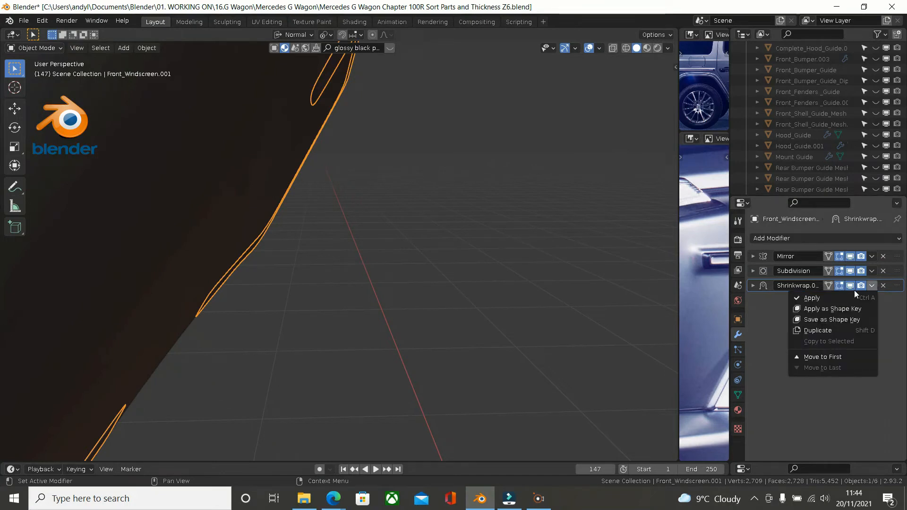
{"action": "left_click", "coordinate": [498, 313]}
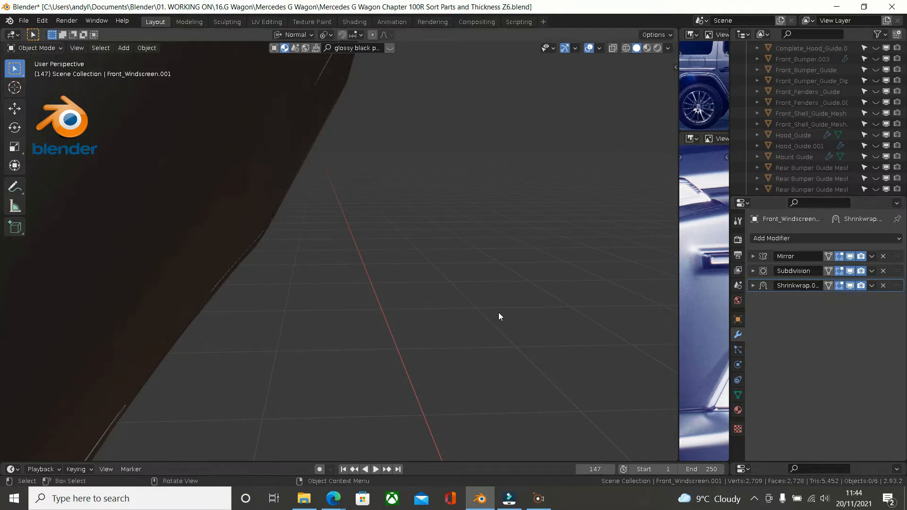
- Remove the Shrinkwrap modifier from the border object and recheck the extruded mesh in Edit Mode
{"action": "scroll", "coordinate": [499, 314], "scroll_direction": "down", "scroll_amount": 5}
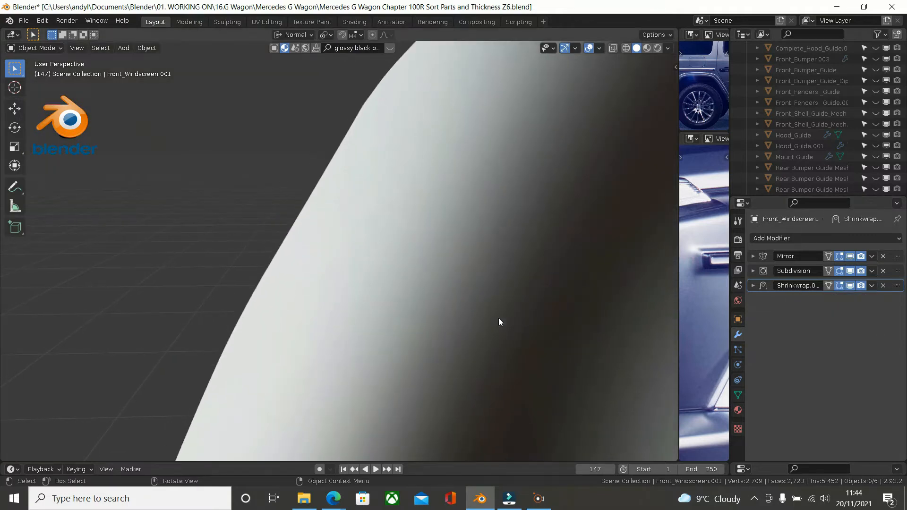
{"action": "scroll", "coordinate": [499, 323], "scroll_direction": "down", "scroll_amount": 5}
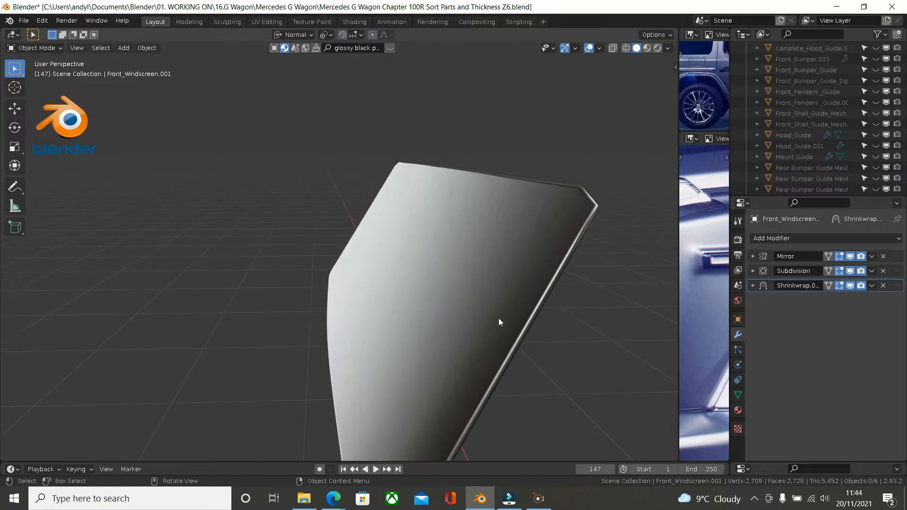
{"action": "key", "text": "Tab"}
{"action": "mouse_move", "coordinate": [513, 315]}
{"action": "middle_mouse_down"}
{"action": "mouse_move", "coordinate": [468, 310]}
{"action": "mouse_move", "coordinate": [515, 311]}
{"action": "middle_mouse_up"}
{"action": "key", "text": "Tab"}
{"action": "key", "text": "Tab"}
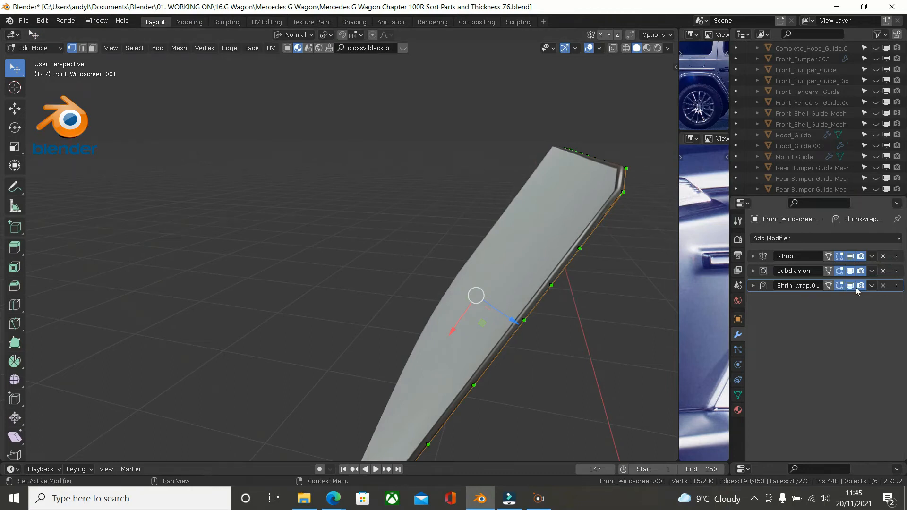
{"action": "key", "text": "Tab"}
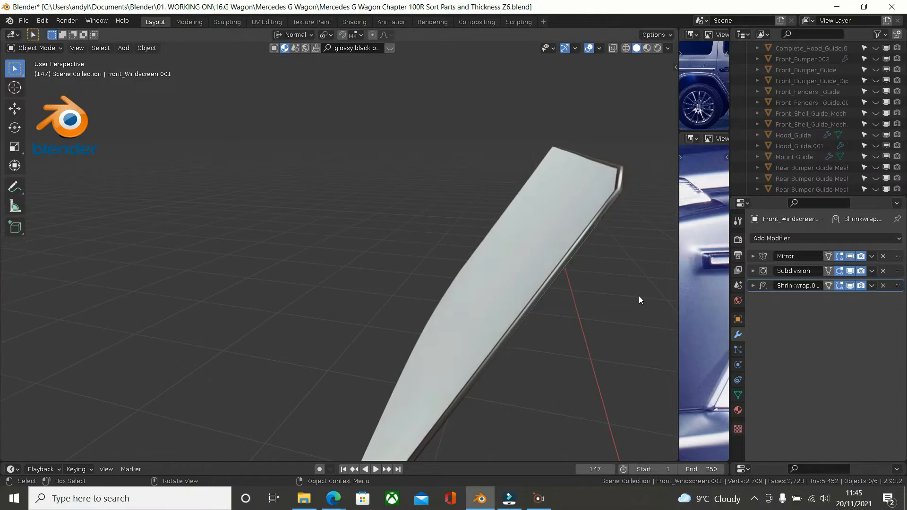
{"action": "left_click", "coordinate": [881, 285]}
{"action": "mouse_move", "coordinate": [617, 281]}
{"action": "middle_mouse_down"}
{"action": "mouse_move", "coordinate": [611, 274]}
{"action": "mouse_move", "coordinate": [613, 291]}
{"action": "mouse_move", "coordinate": [631, 296]}
{"action": "mouse_move", "coordinate": [623, 279]}
{"action": "mouse_move", "coordinate": [581, 275]}
{"action": "mouse_move", "coordinate": [610, 277]}
{"action": "middle_mouse_up"}
{"action": "key", "text": "Tab"}
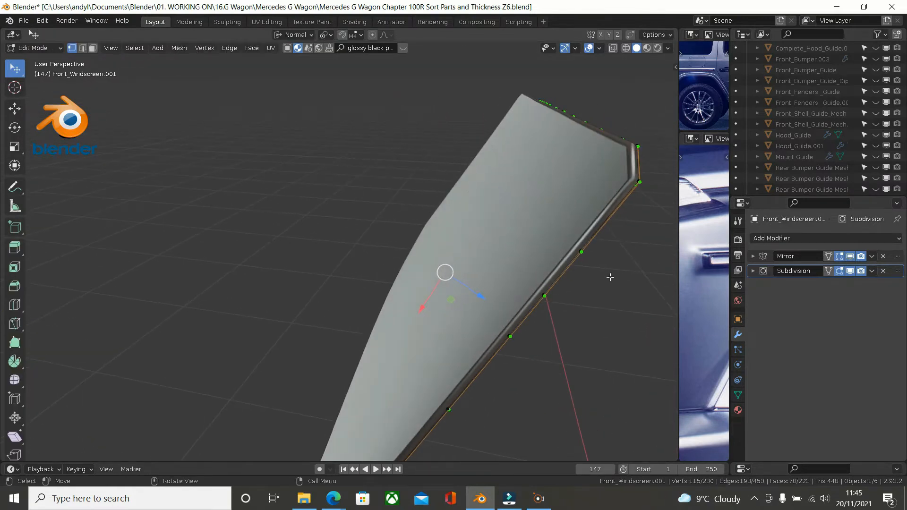
- Return to Object Mode with the main windscreen active and enable viewport display of its Subdivision modifier
{"action": "key", "text": "ctrl+z"}
{"action": "key", "text": "ctrl+z"}
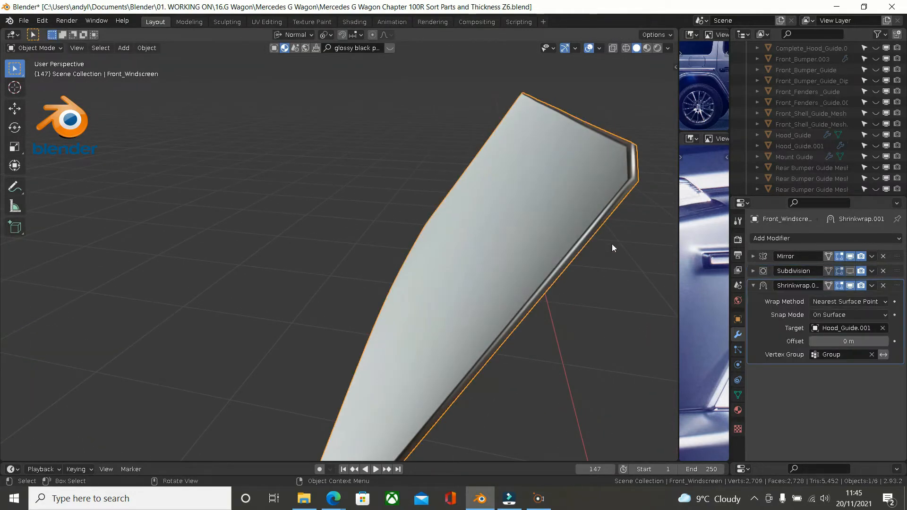
{"action": "left_click", "coordinate": [848, 273]}
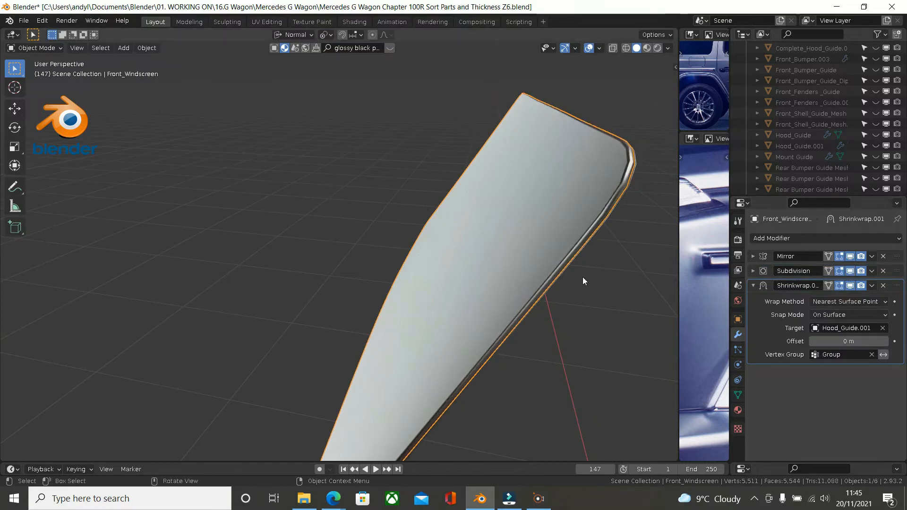
- Reveal any hidden geometry in the main windscreen mesh and return to Object Mode
{"action": "key", "text": "Tab"}
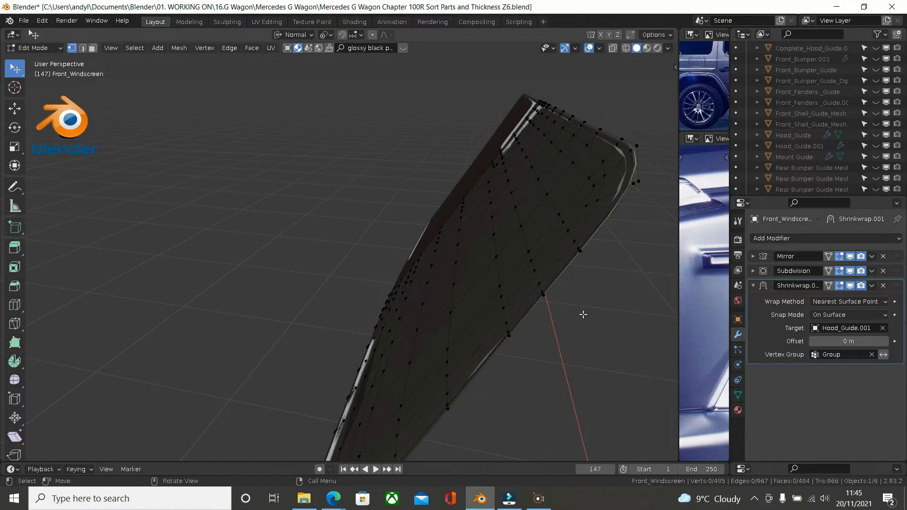
{"action": "key", "text": "alt+h"}
{"action": "middle_click_drag", "start_coordinate": [584, 314], "coordinate": [351, 213]}
{"action": "key", "text": "Tab"}
- Select the windscreen border object and show its upper corner in the front view
{"action": "left_click", "coordinate": [345, 105]}
{"action": "middle_click_drag", "start_coordinate": [349, 114], "coordinate": [382, 148]}
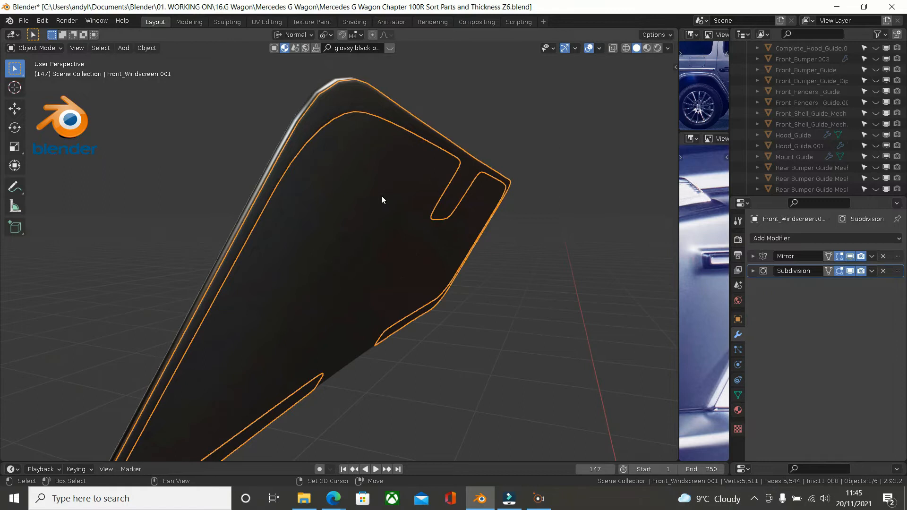
{"action": "key", "text": "KP_1"}
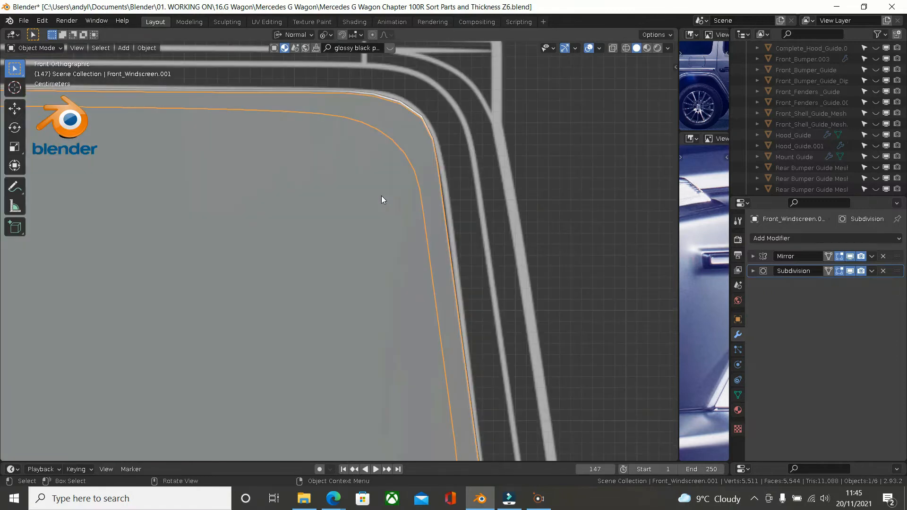
- Isolate the windscreen border by inverting the selection and hiding the main windscreen
{"action": "scroll", "coordinate": [397, 271], "scroll_direction": "down", "scroll_amount": 5}
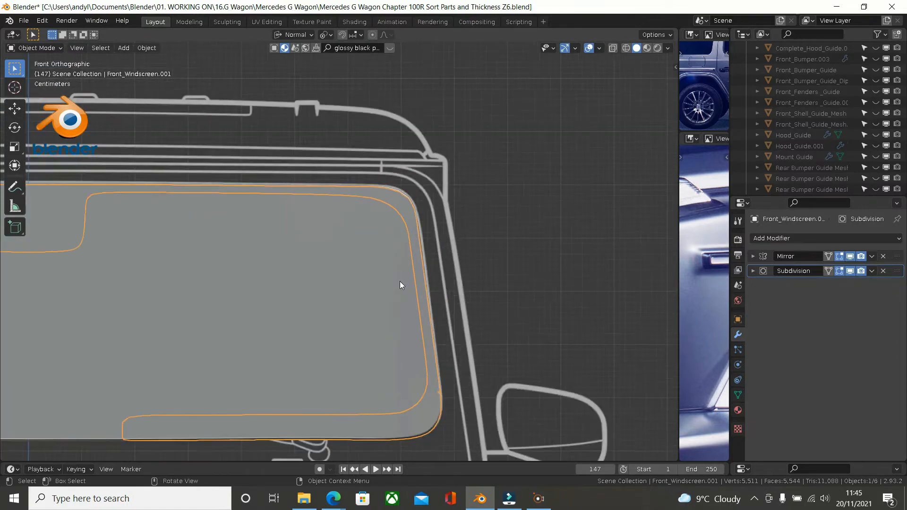
{"action": "middle_click_drag", "start_coordinate": [439, 259], "coordinate": [533, 211], "text": "shift"}
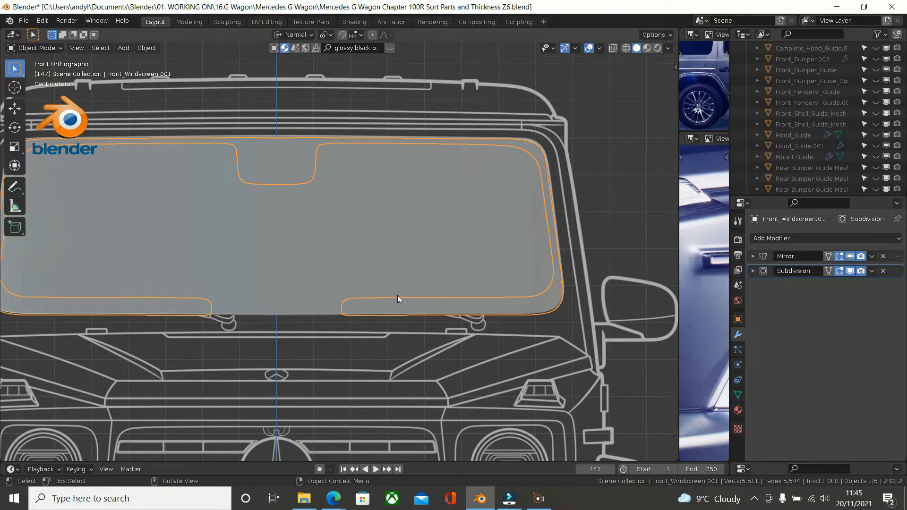
{"action": "key", "text": "ctrl+i"}
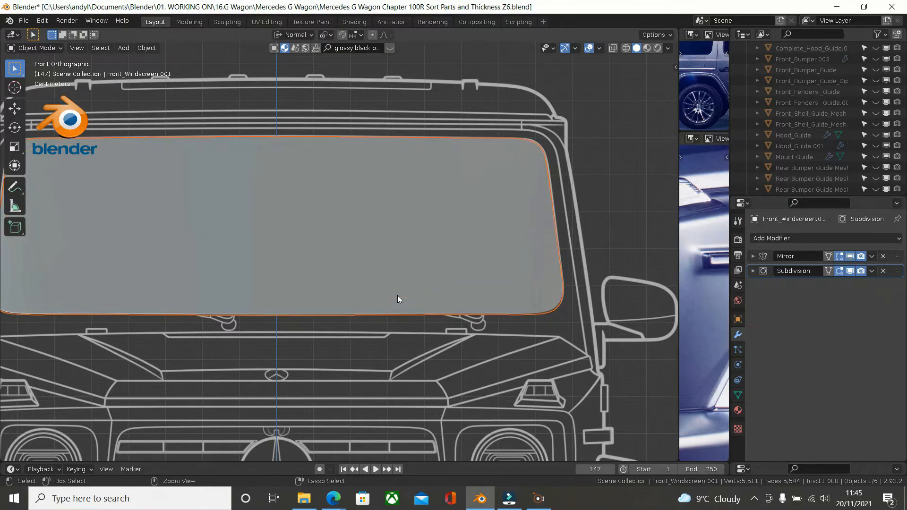
{"action": "key", "text": "h"}
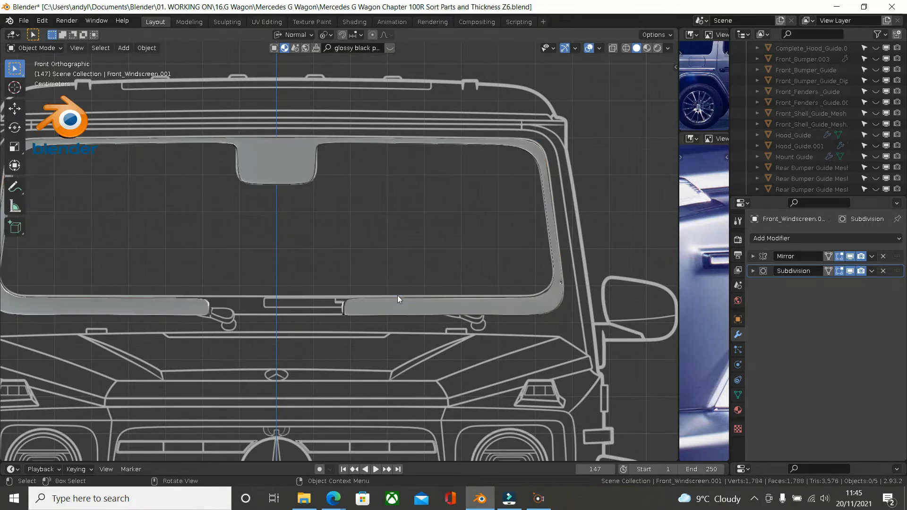
- Preview the border in rendered shading, then display it as wireframe and enter Edit Mode on its mesh
{"action": "scroll", "coordinate": [374, 309], "scroll_direction": "up", "scroll_amount": 3}
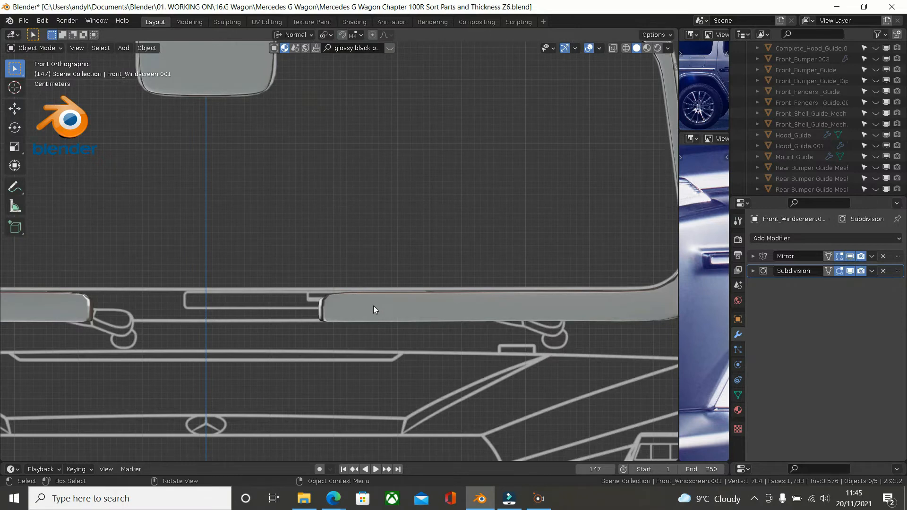
{"action": "key", "text": "z"}
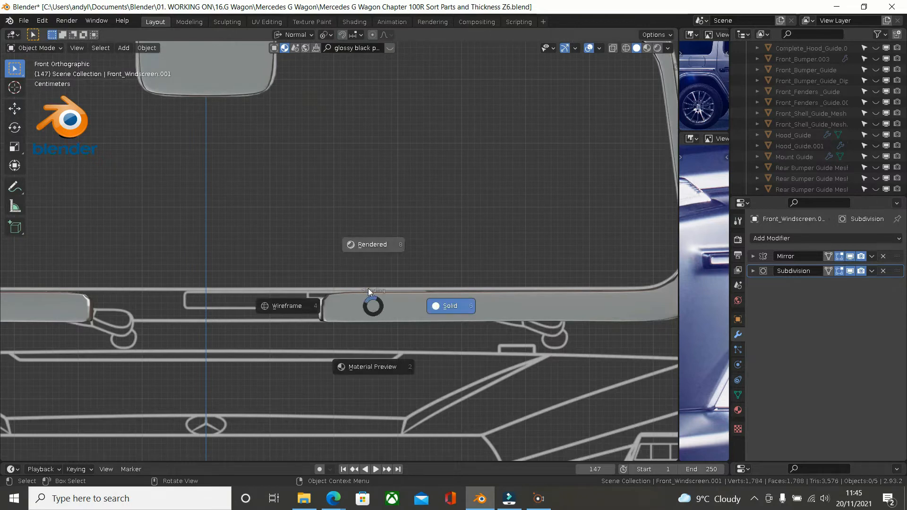
{"action": "left_click", "coordinate": [404, 170]}
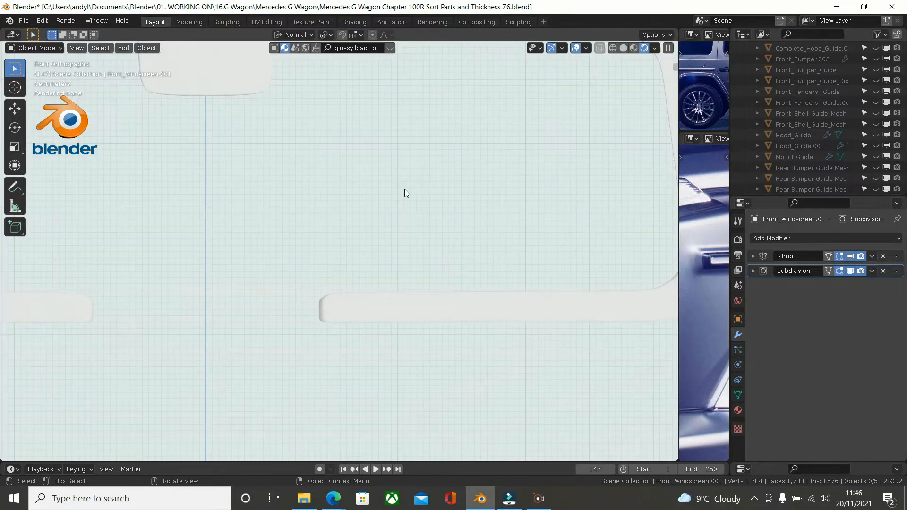
{"action": "key", "text": "z"}
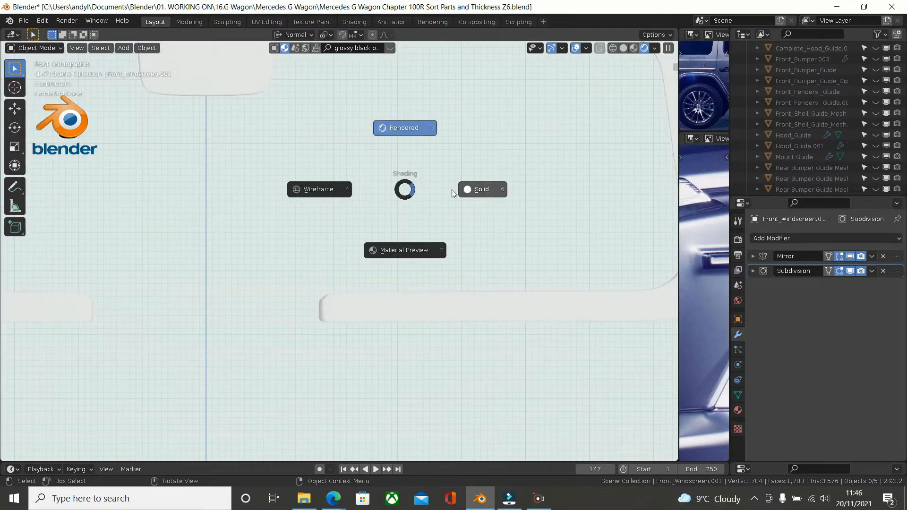
{"action": "left_click", "coordinate": [332, 189]}
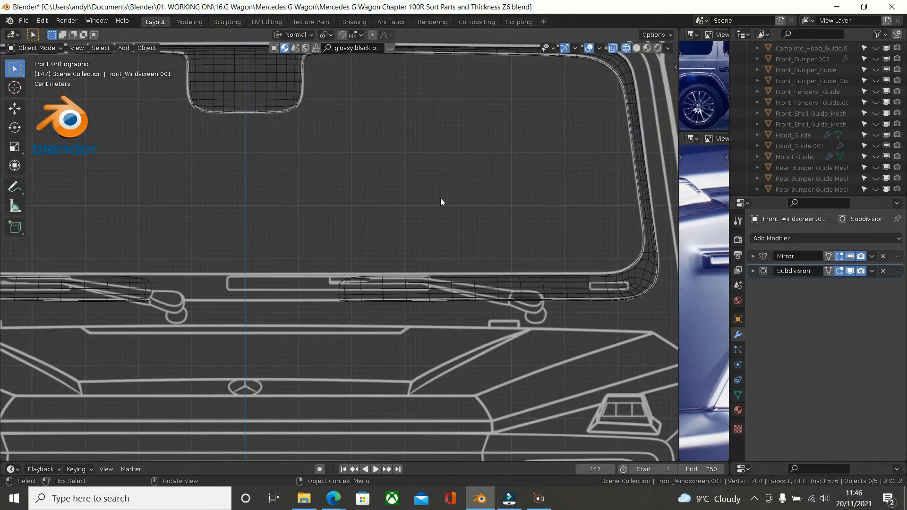
{"action": "key", "text": "Tab"}
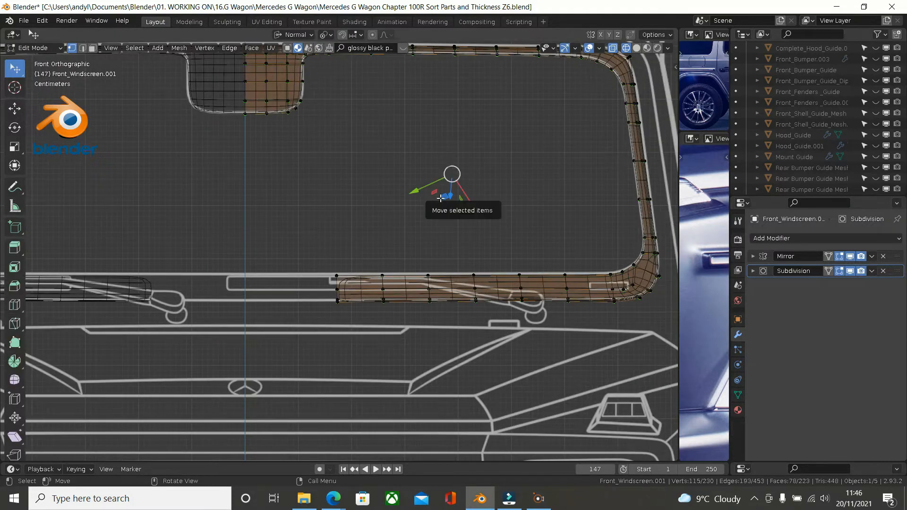
- Examine the open end of the border's lower strip and the Mirror modifier's settings
{"action": "scroll", "coordinate": [382, 201], "scroll_direction": "up", "scroll_amount": 1}
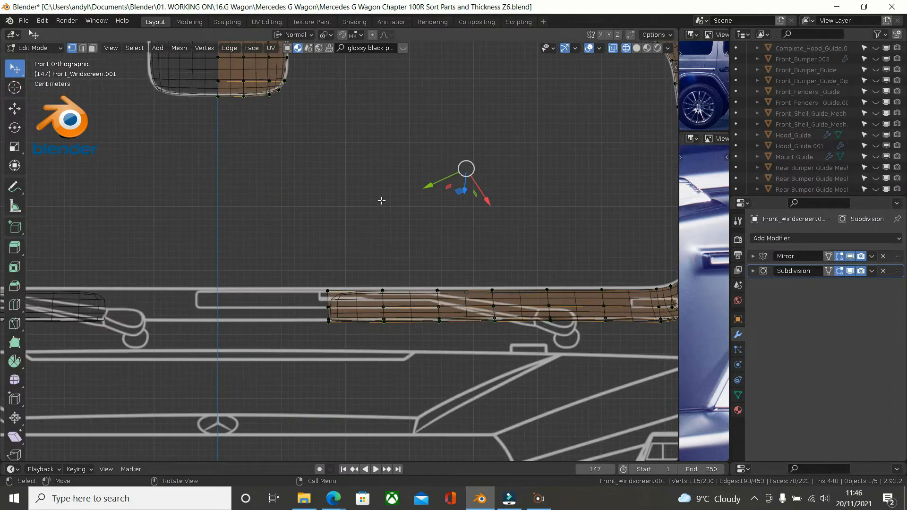
{"action": "scroll", "coordinate": [381, 201], "scroll_direction": "up", "scroll_amount": 1}
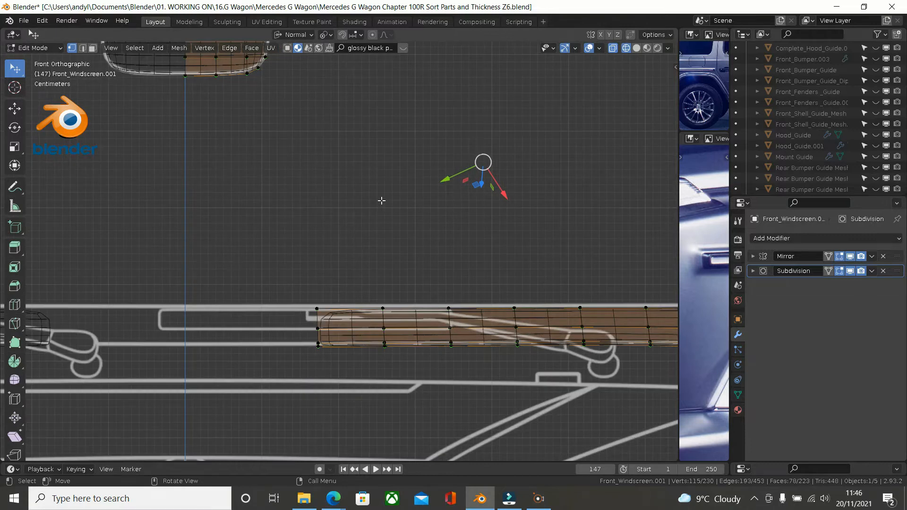
{"action": "scroll", "coordinate": [378, 203], "scroll_direction": "down", "scroll_amount": 2}
{"action": "middle_click_drag", "start_coordinate": [347, 203], "coordinate": [432, 203], "text": "shift"}
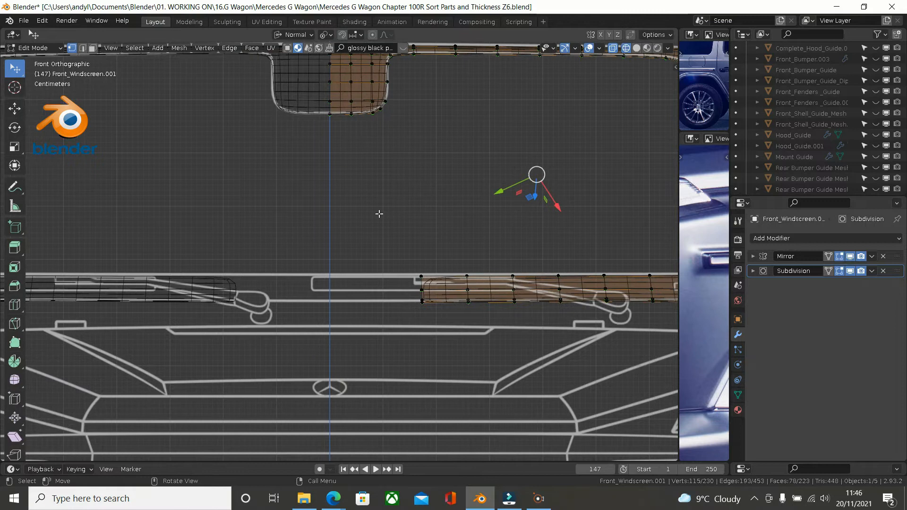
{"action": "left_click", "coordinate": [754, 256]}
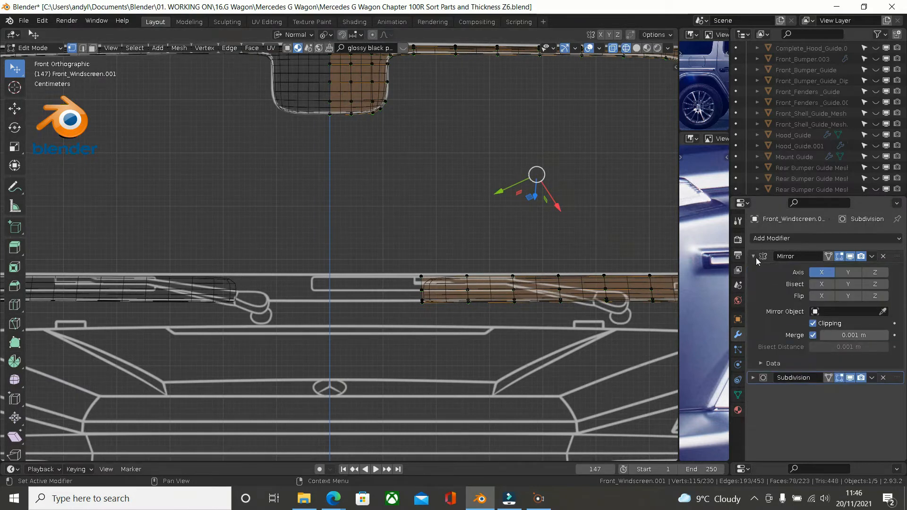
{"action": "left_click", "coordinate": [755, 257]}
{"action": "scroll", "coordinate": [362, 267], "scroll_direction": "up", "scroll_amount": 1}
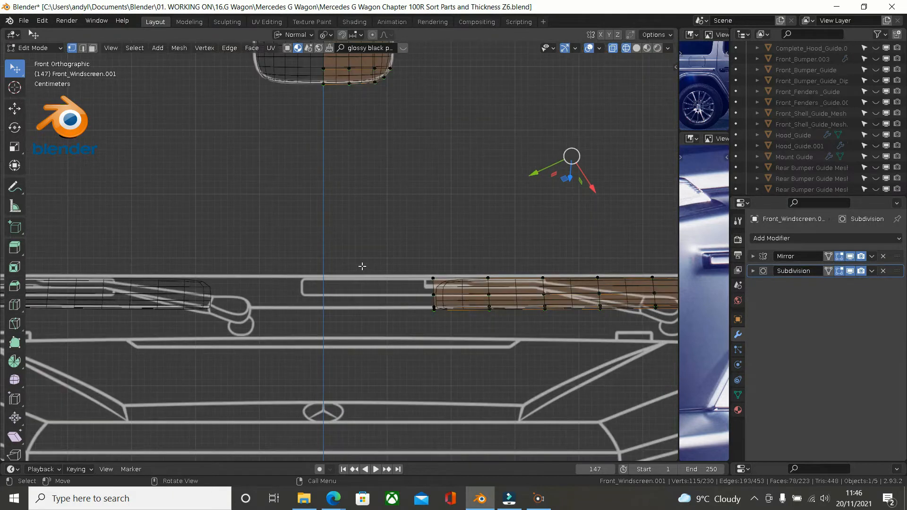
- Extrude the open end of the lower border strip and move the new vertices to the mirror centre line
{"action": "key", "text": "z"}
{"action": "left_click", "coordinate": [292, 266]}
{"action": "left_click", "coordinate": [434, 209]}
{"action": "left_click_drag", "start_coordinate": [407, 221], "coordinate": [453, 401]}
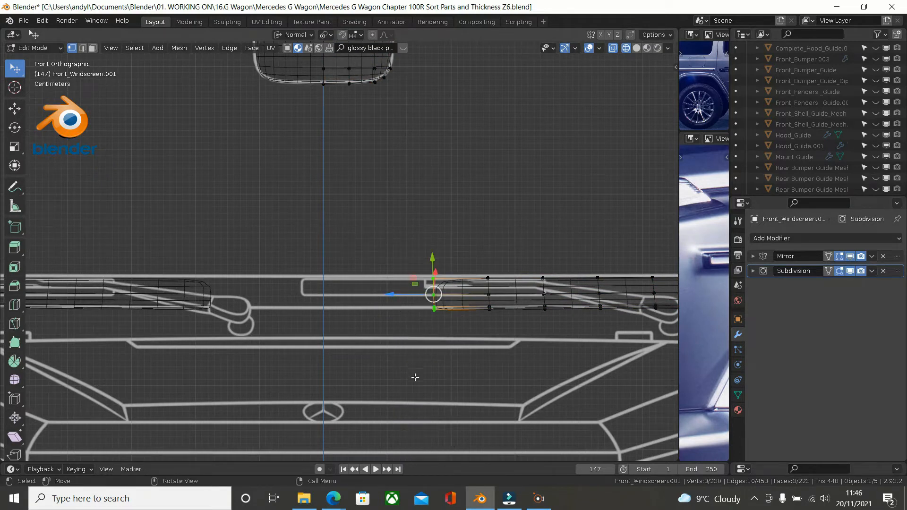
{"action": "key", "text": "e"}
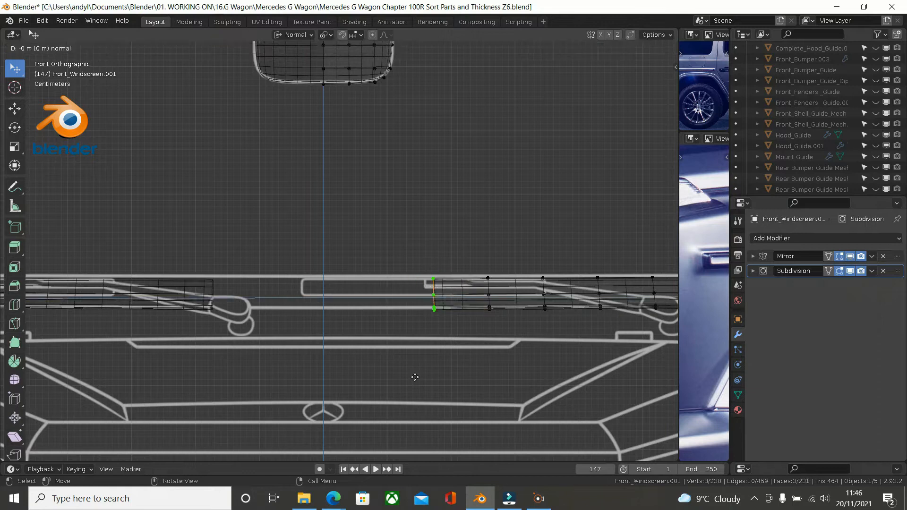
{"action": "right_click", "coordinate": [415, 378]}
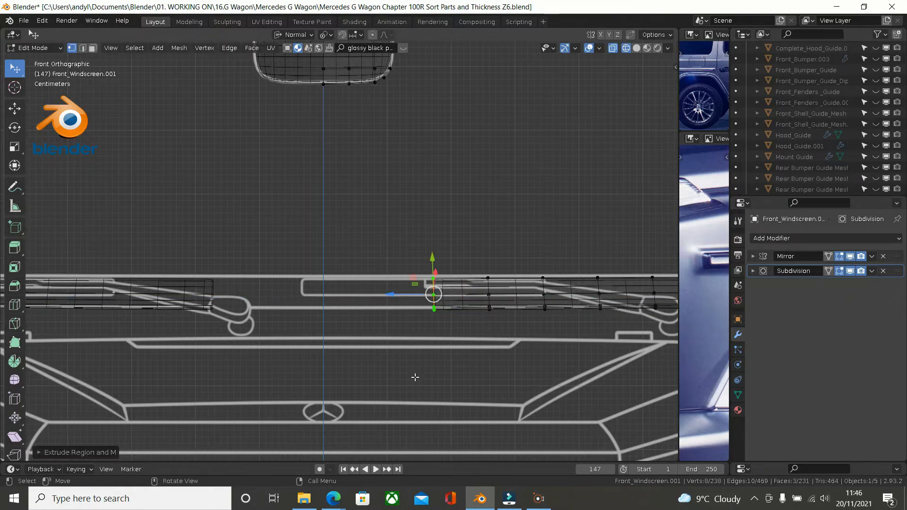
{"action": "key", "text": "z"}
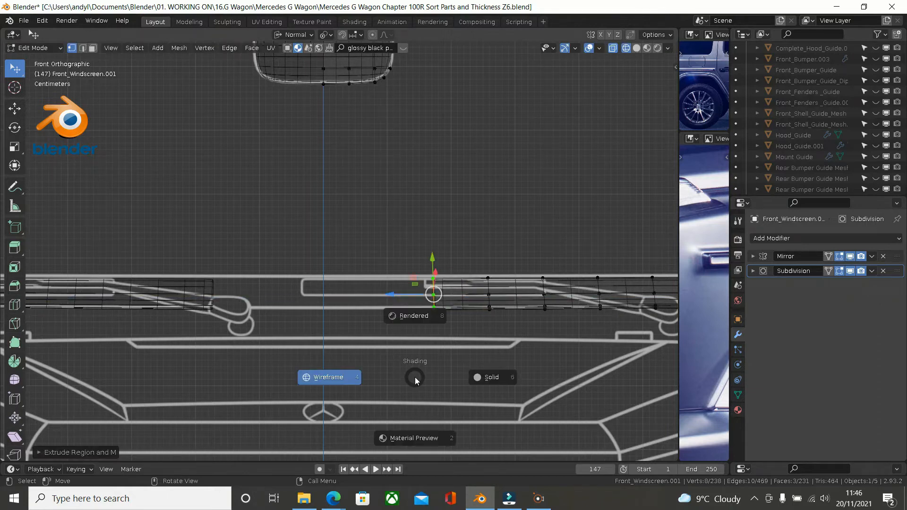
{"action": "right_click", "coordinate": [419, 324]}
{"action": "left_click_drag", "start_coordinate": [400, 294], "coordinate": [321, 292]}
{"action": "scroll", "coordinate": [327, 289], "scroll_direction": "up", "scroll_amount": 2}
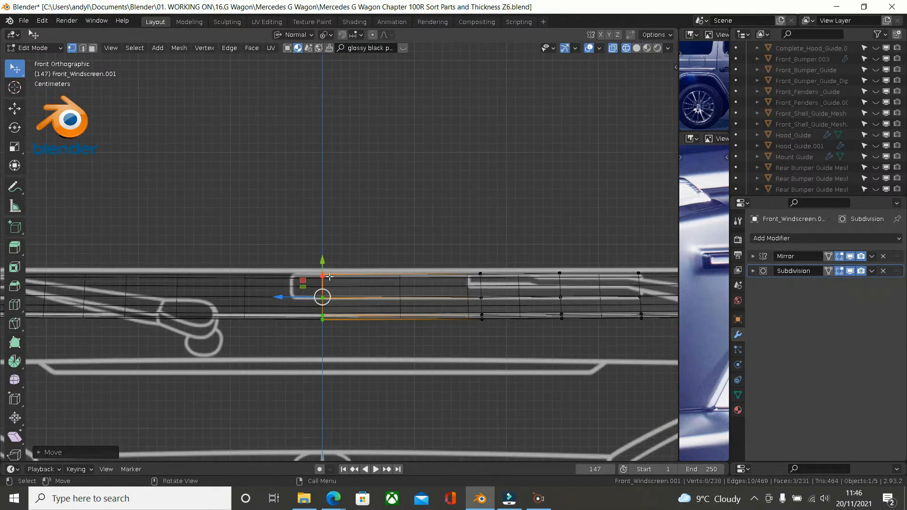
{"action": "left_click", "coordinate": [397, 200]}
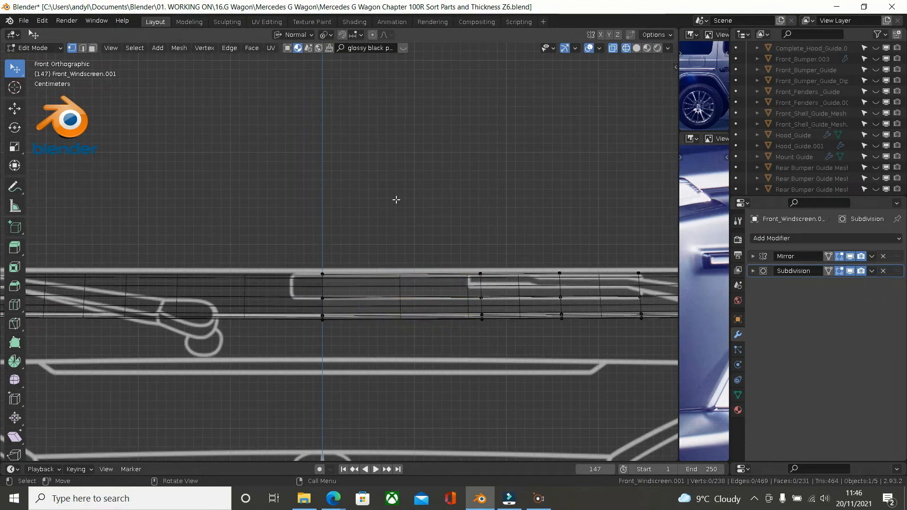
- Switch to solid shading and inspect the extended lower border strip around the centre line in perspective
{"action": "scroll", "coordinate": [401, 236], "scroll_direction": "down", "scroll_amount": 2}
{"action": "scroll", "coordinate": [401, 236], "scroll_direction": "down", "scroll_amount": 4}
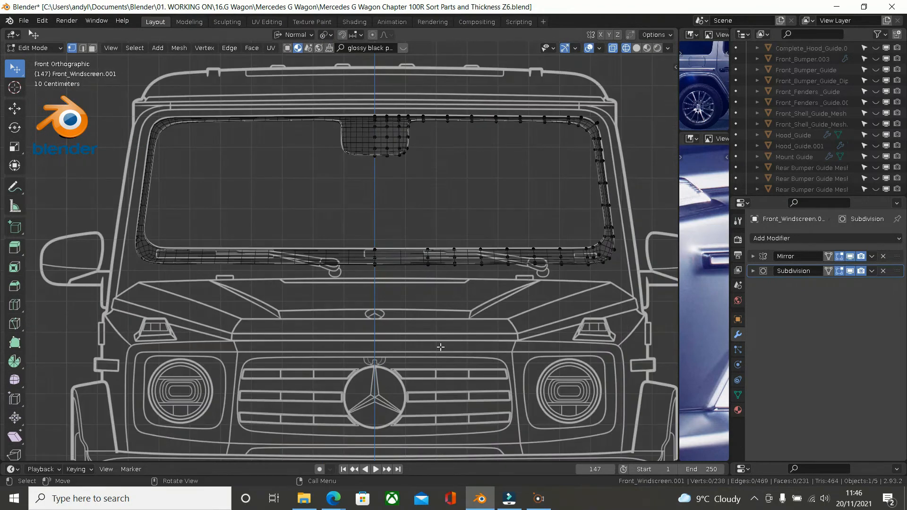
{"action": "key", "text": "z"}
{"action": "left_click", "coordinate": [520, 347]}
{"action": "mouse_move", "coordinate": [499, 313]}
{"action": "middle_mouse_down"}
{"action": "mouse_move", "coordinate": [448, 313]}
{"action": "mouse_move", "coordinate": [436, 340]}
{"action": "mouse_move", "coordinate": [468, 340]}
{"action": "mouse_move", "coordinate": [489, 307]}
{"action": "middle_mouse_up"}
{"action": "scroll", "coordinate": [283, 277], "scroll_direction": "up", "scroll_amount": 4}
{"action": "middle_click_drag", "start_coordinate": [280, 261], "coordinate": [279, 314]}
{"action": "scroll", "coordinate": [195, 244], "scroll_direction": "up", "scroll_amount": 1}
{"action": "middle_click_drag", "start_coordinate": [387, 265], "coordinate": [314, 263]}
{"action": "scroll", "coordinate": [395, 266], "scroll_direction": "down", "scroll_amount": 1}
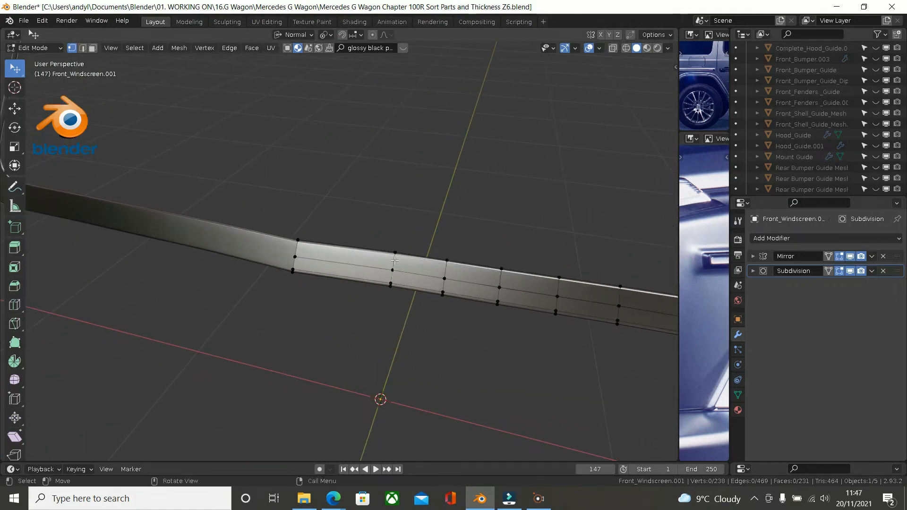
- Add a lengthwise loop cut to the border's broad face and slide it with Even enabled toward the inner edge
{"action": "key", "text": "ctrl+r"}
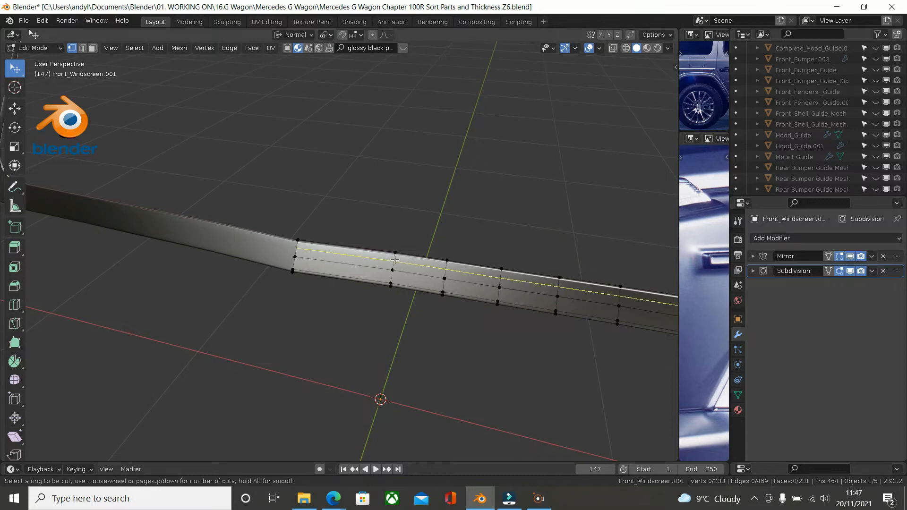
{"action": "left_click", "coordinate": [395, 259]}
{"action": "key", "text": "e"}
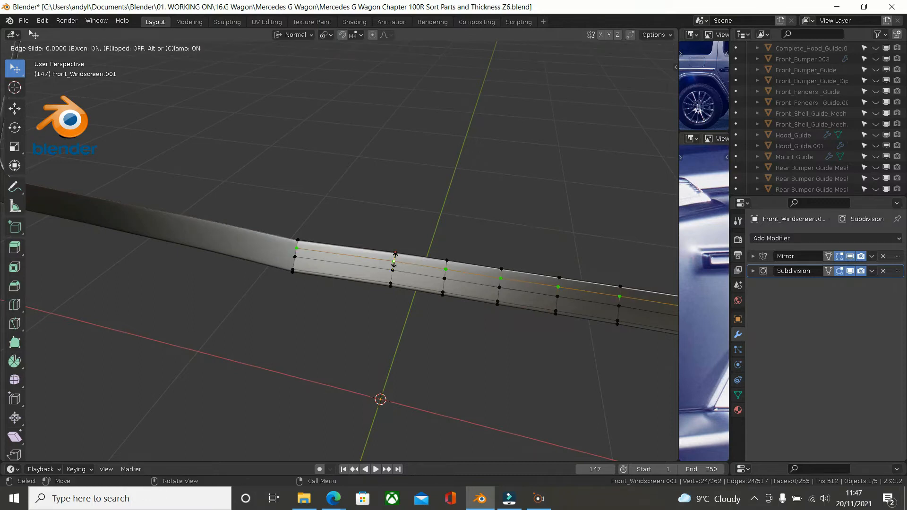
{"action": "left_click", "coordinate": [396, 216]}
- Add a second loop cut along the border's thin side face, running through its thickness
{"action": "middle_click_drag", "start_coordinate": [397, 216], "coordinate": [402, 260]}
{"action": "scroll", "coordinate": [399, 257], "scroll_direction": "up", "scroll_amount": 4}
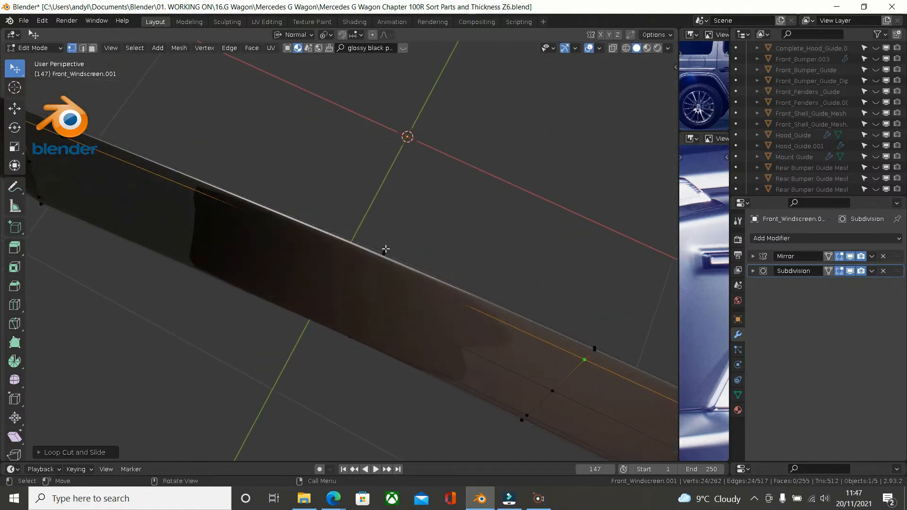
{"action": "mouse_move", "coordinate": [501, 296]}
{"action": "middle_mouse_down"}
{"action": "mouse_move", "coordinate": [488, 304]}
{"action": "mouse_move", "coordinate": [546, 317]}
{"action": "mouse_move", "coordinate": [411, 332]}
{"action": "mouse_move", "coordinate": [331, 288]}
{"action": "middle_mouse_up"}
{"action": "scroll", "coordinate": [567, 343], "scroll_direction": "up", "scroll_amount": 1}
{"action": "scroll", "coordinate": [462, 351], "scroll_direction": "up", "scroll_amount": 1}
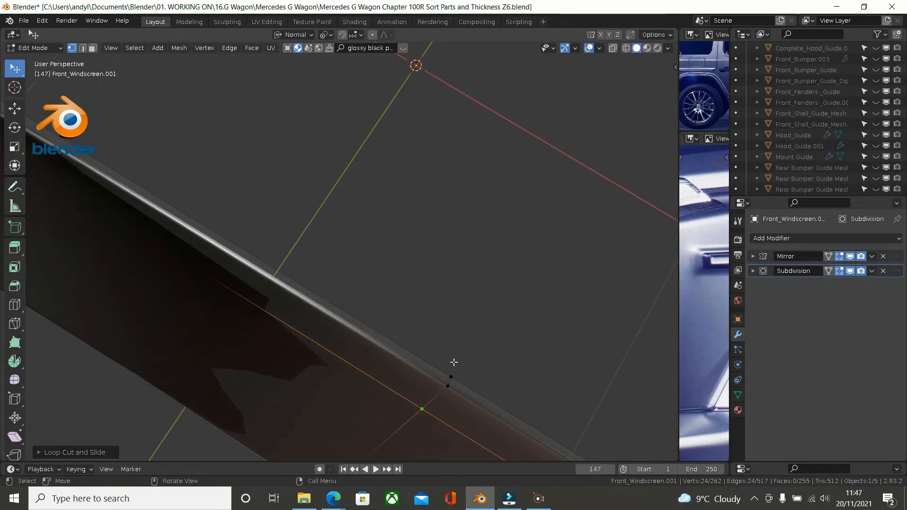
{"action": "key", "text": "ctrl+r"}
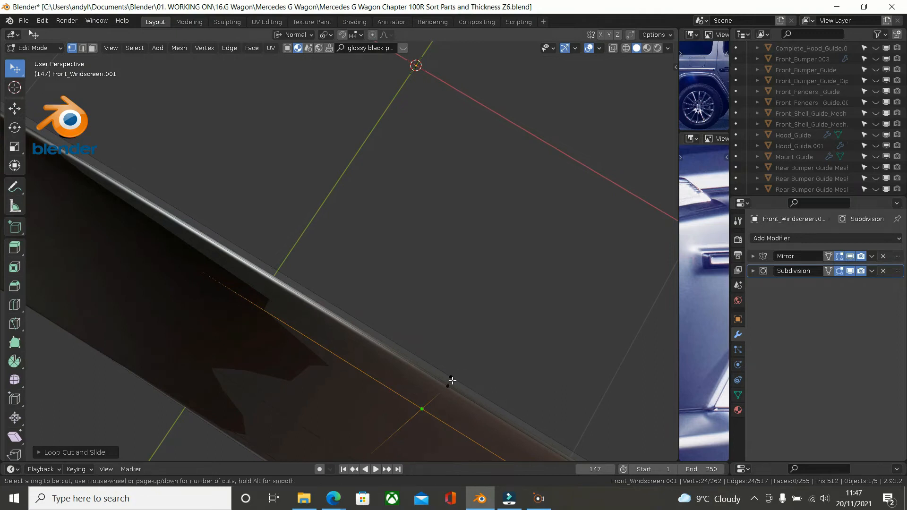
{"action": "left_click", "coordinate": [445, 381]}
{"action": "left_click", "coordinate": [446, 380]}
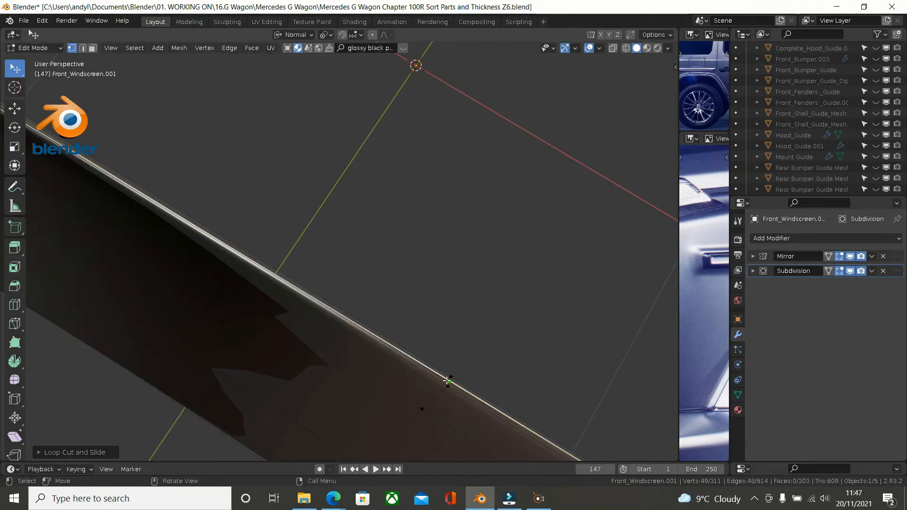
- Deselect the new loop and display the border in wireframe around the centre of the lower strip
{"action": "scroll", "coordinate": [458, 372], "scroll_direction": "down", "scroll_amount": 1}
{"action": "scroll", "coordinate": [459, 359], "scroll_direction": "down", "scroll_amount": 5}
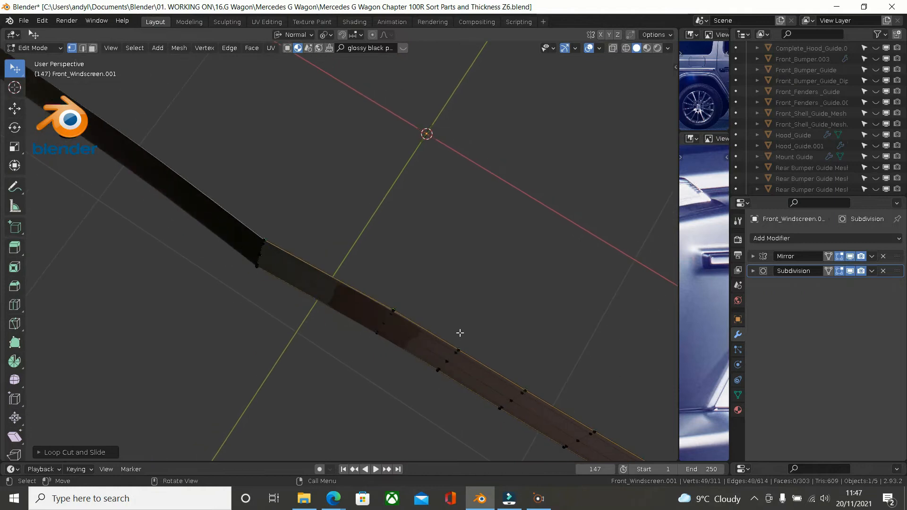
{"action": "scroll", "coordinate": [445, 333], "scroll_direction": "down", "scroll_amount": 3}
{"action": "middle_click_drag", "start_coordinate": [435, 335], "coordinate": [330, 249]}
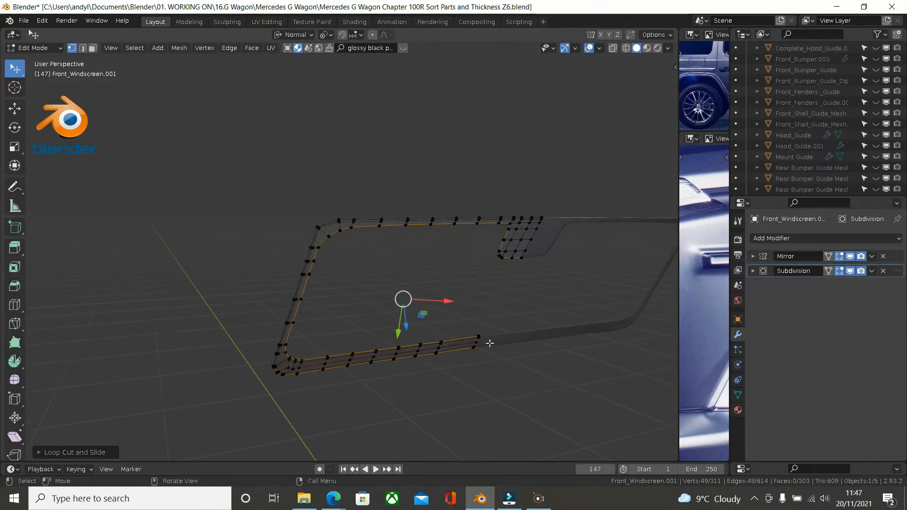
{"action": "left_click", "coordinate": [485, 379]}
{"action": "scroll", "coordinate": [479, 373], "scroll_direction": "up", "scroll_amount": 6}
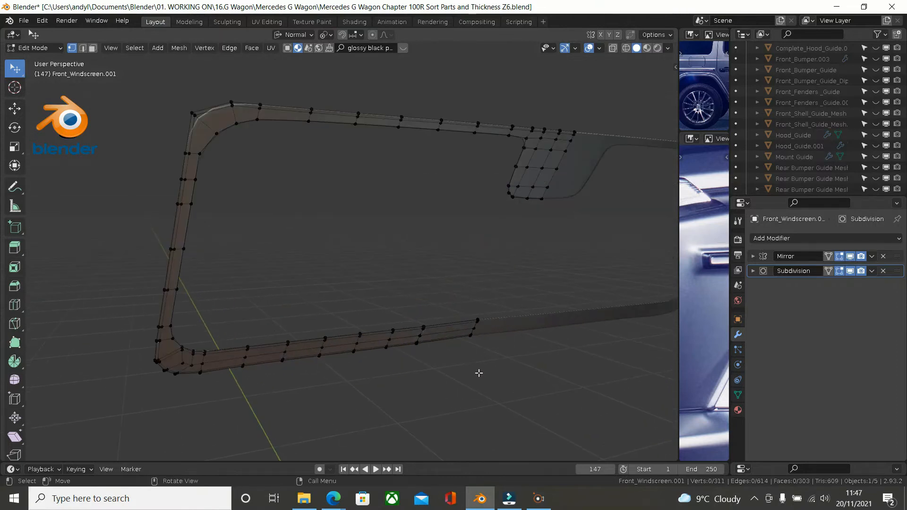
{"action": "middle_click_drag", "start_coordinate": [470, 356], "coordinate": [490, 341]}
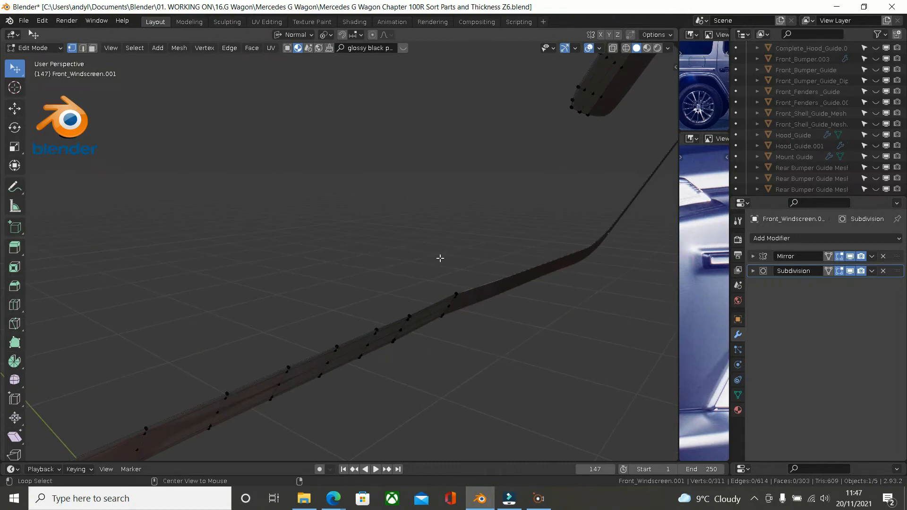
{"action": "key", "text": "z"}
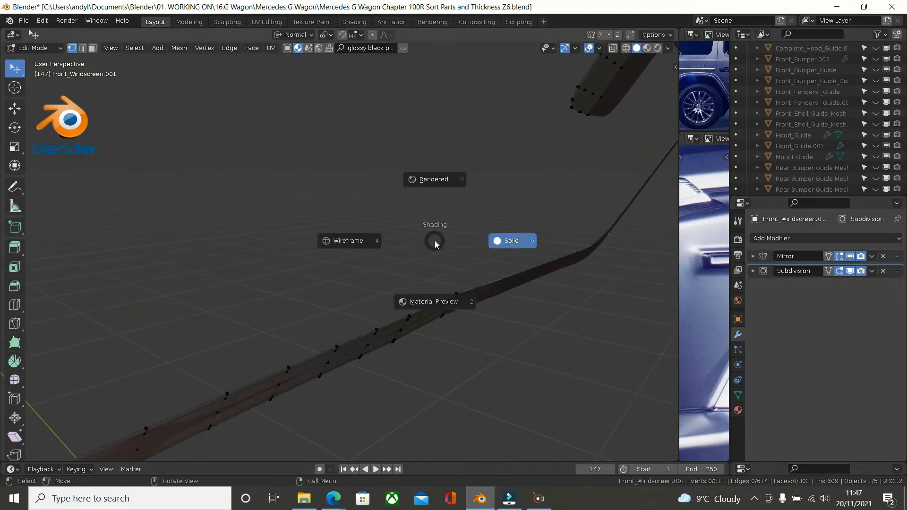
{"action": "left_click", "coordinate": [358, 243]}
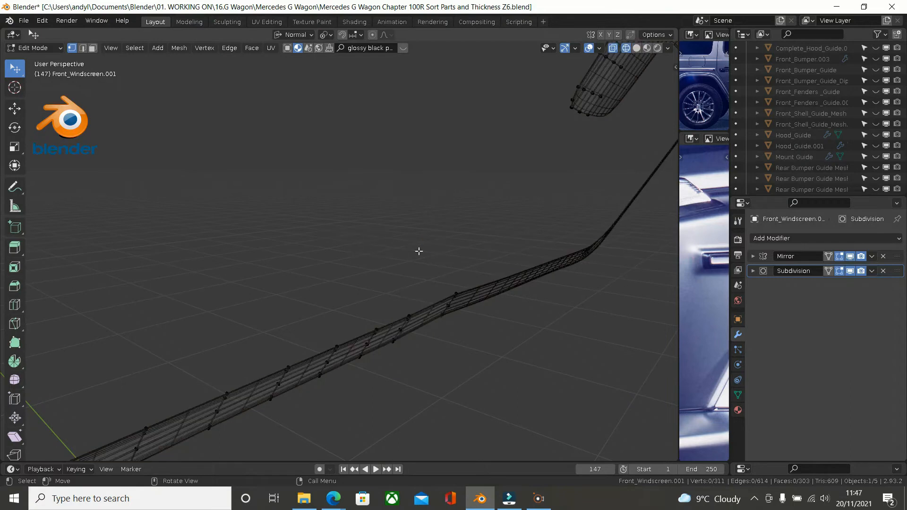
- Box-select the vertex row at the centre end of the border's lower strip and return to Object Mode
{"action": "key", "text": "b"}
{"action": "left_click_drag", "start_coordinate": [418, 250], "coordinate": [468, 378]}
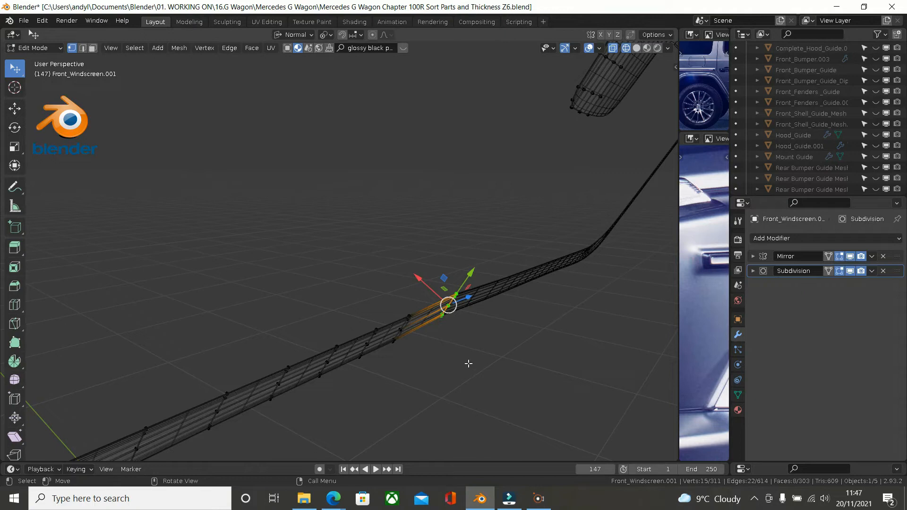
{"action": "key", "text": "Tab"}
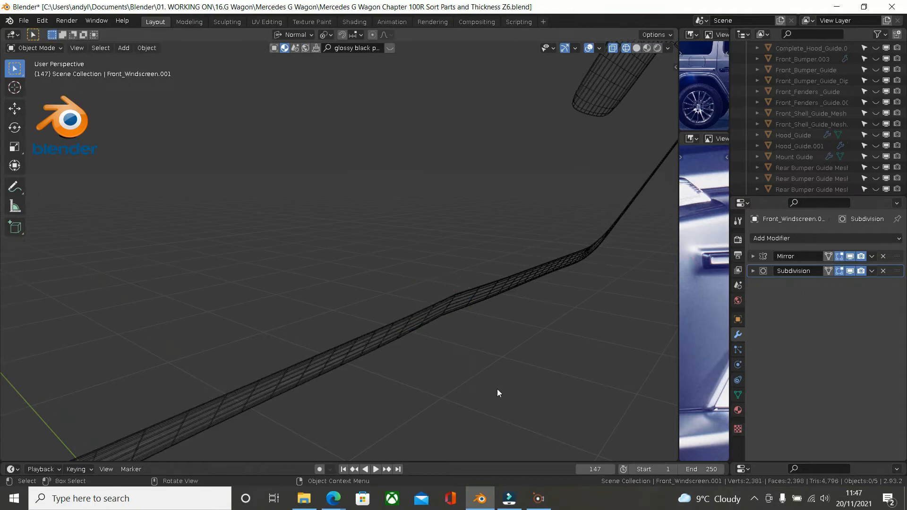
{"action": "middle_click_drag", "start_coordinate": [504, 369], "coordinate": [522, 376]}
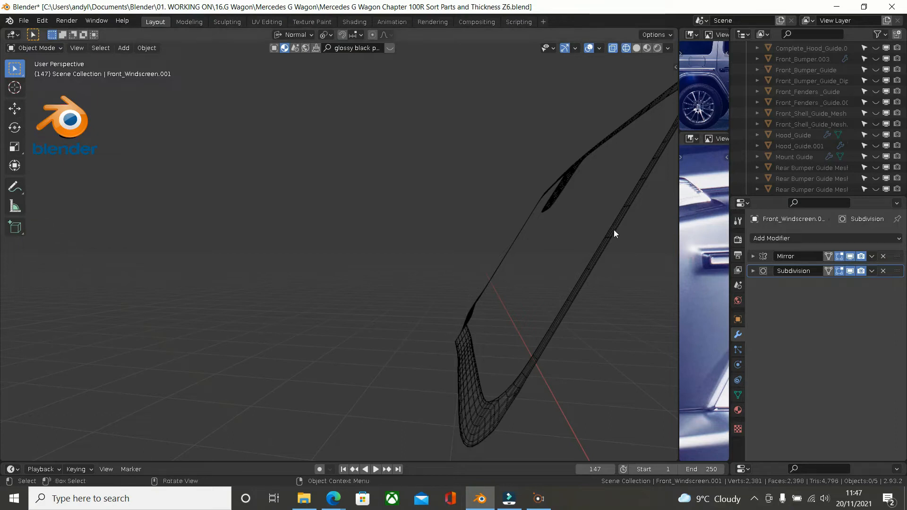
- Reveal all hidden objects of the car and hide the GUIDE MESHES collection
{"action": "key", "text": "alt"}
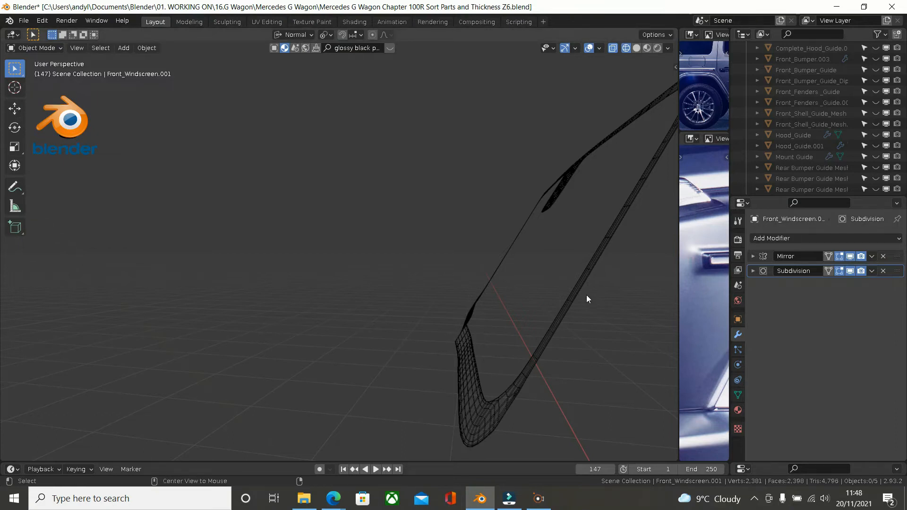
{"action": "key", "text": "alt+h"}
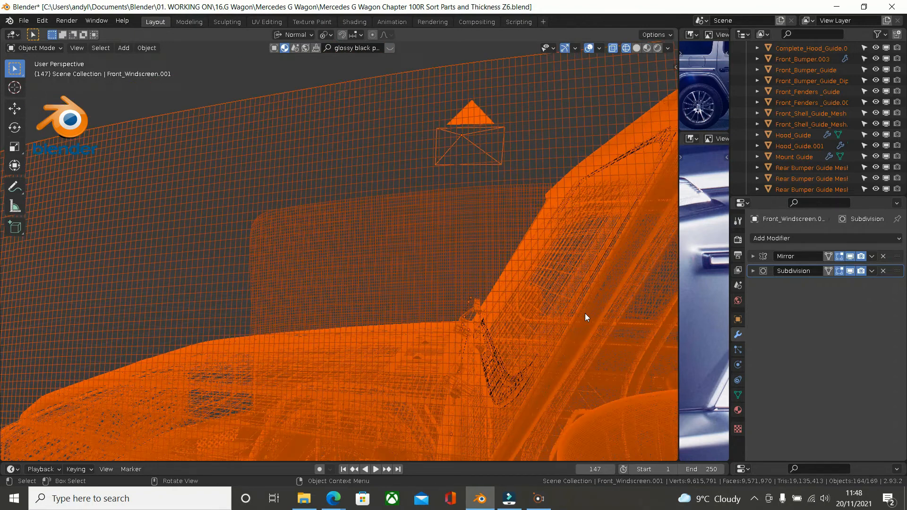
{"action": "scroll", "coordinate": [783, 96], "scroll_direction": "up", "scroll_amount": 5}
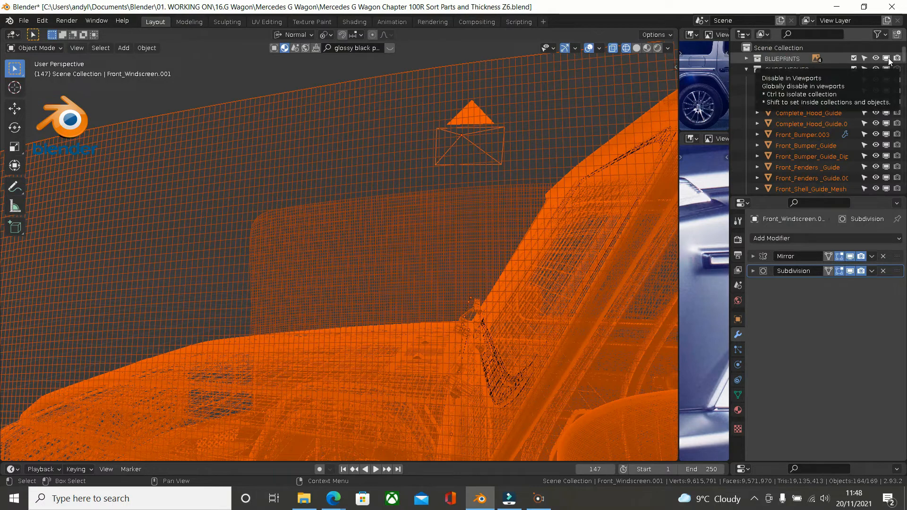
{"action": "left_click", "coordinate": [875, 57]}
{"action": "left_click", "coordinate": [874, 58]}
{"action": "left_click", "coordinate": [874, 69]}
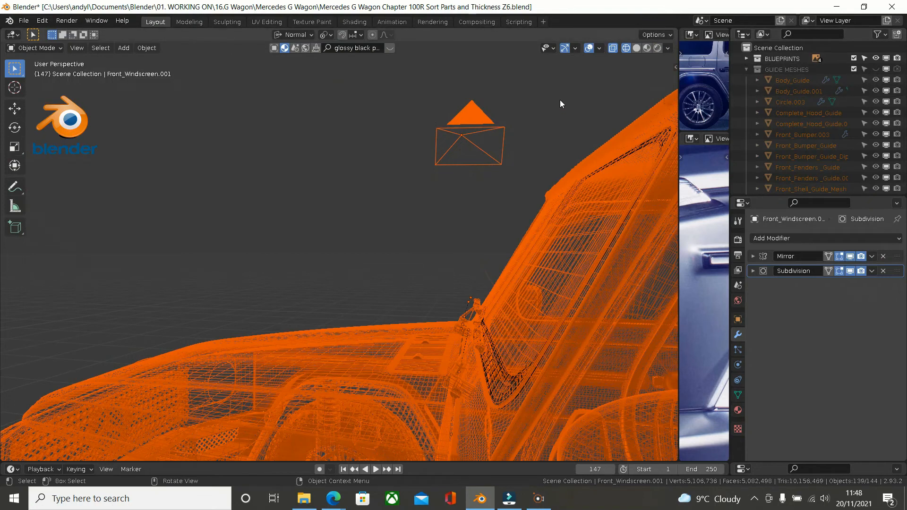
- Select the front windscreen together with its separate border and isolate both in local view
{"action": "scroll", "coordinate": [530, 98], "scroll_direction": "down", "scroll_amount": 4}
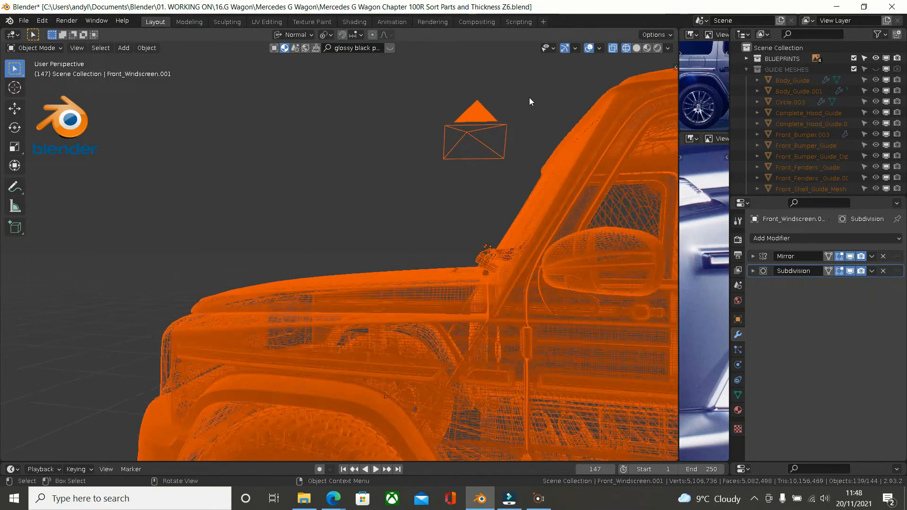
{"action": "middle_click_drag", "start_coordinate": [574, 126], "coordinate": [635, 140]}
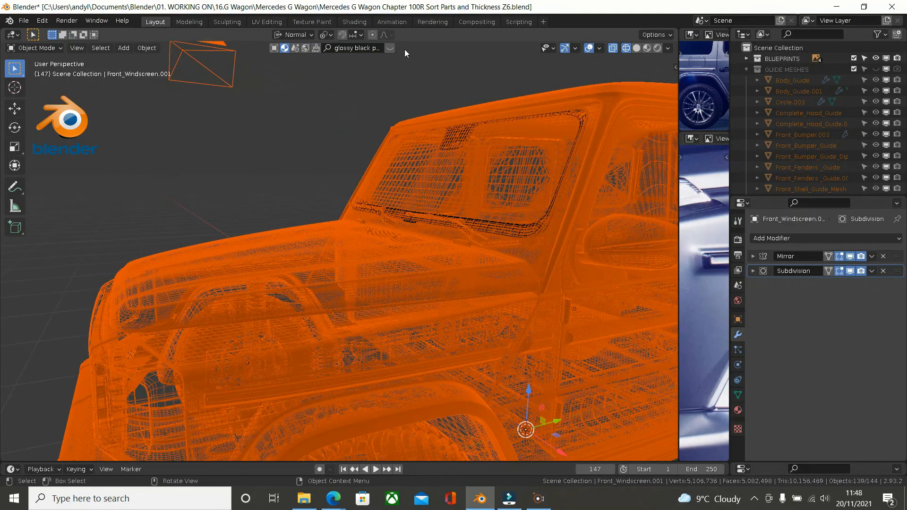
{"action": "left_click", "coordinate": [402, 78]}
{"action": "middle_click_drag", "start_coordinate": [492, 123], "coordinate": [563, 226]}
{"action": "left_click", "coordinate": [559, 229]}
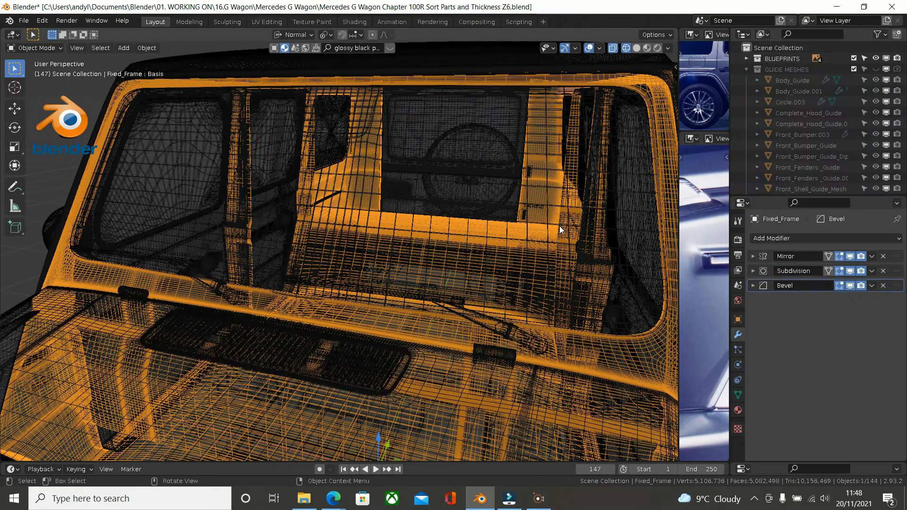
{"action": "left_click", "coordinate": [590, 245]}
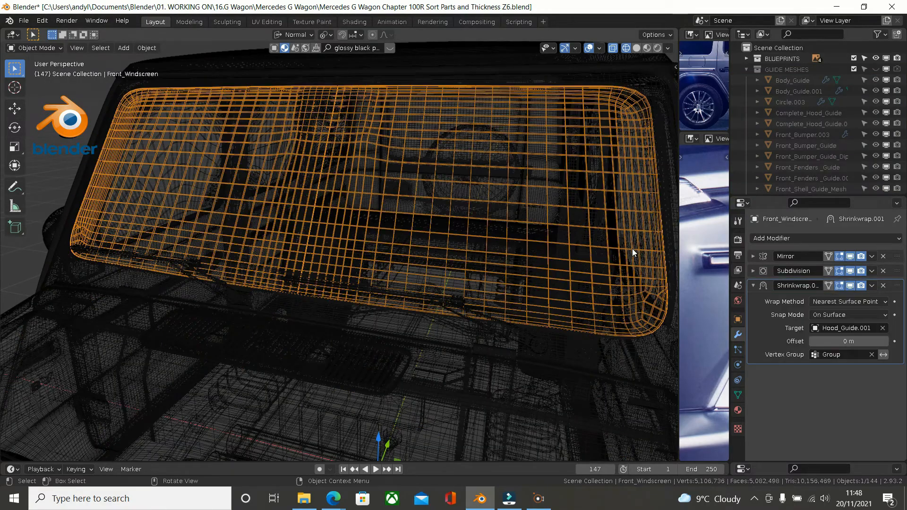
{"action": "middle_click_drag", "start_coordinate": [633, 249], "coordinate": [531, 250]}
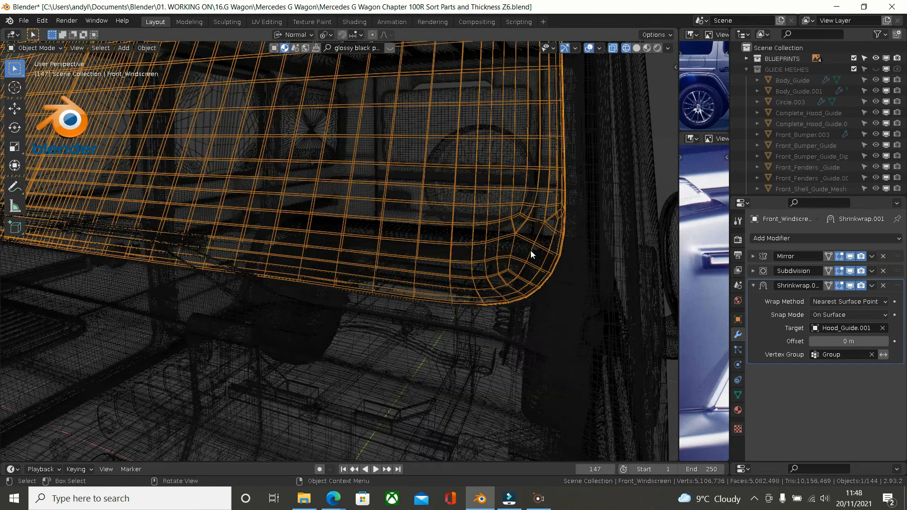
{"action": "left_click", "coordinate": [531, 251], "text": "shift"}
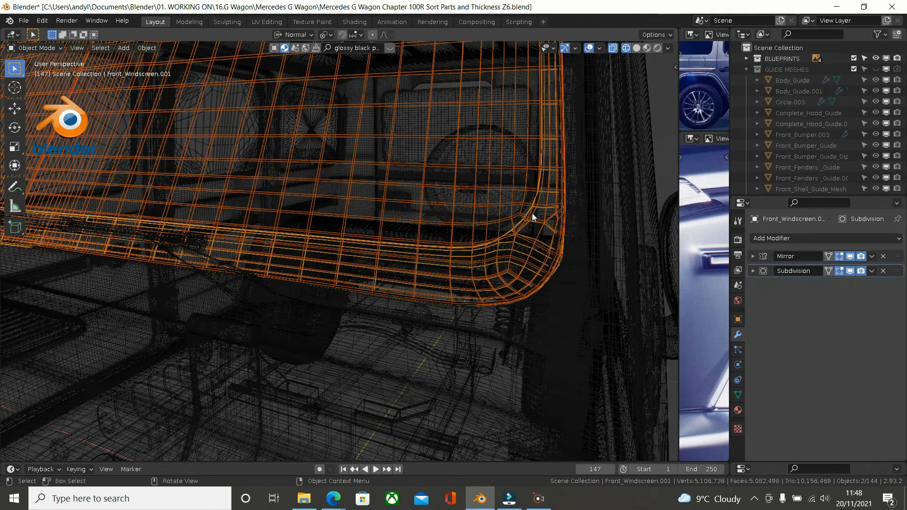
{"action": "key", "text": "KP_Divide"}
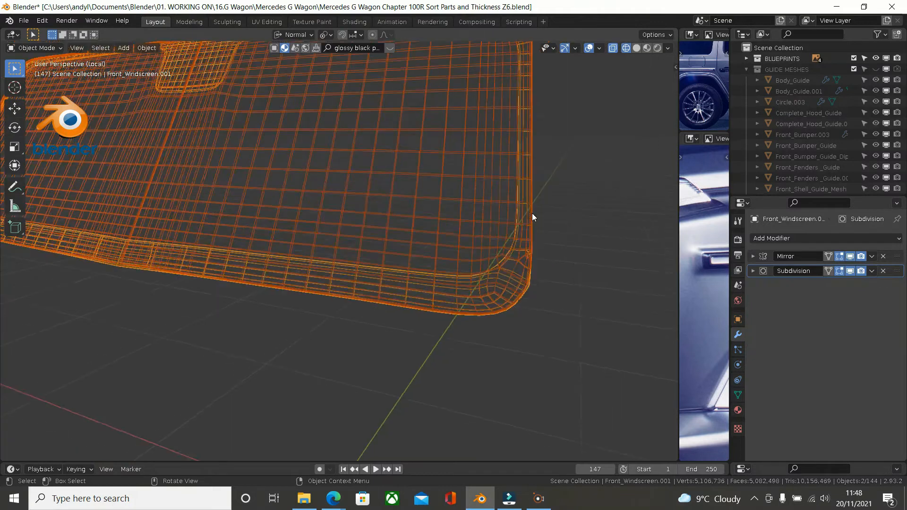
- Display the isolated windscreen parts in solid shading and make the border the only selected object
{"action": "key", "text": "z"}
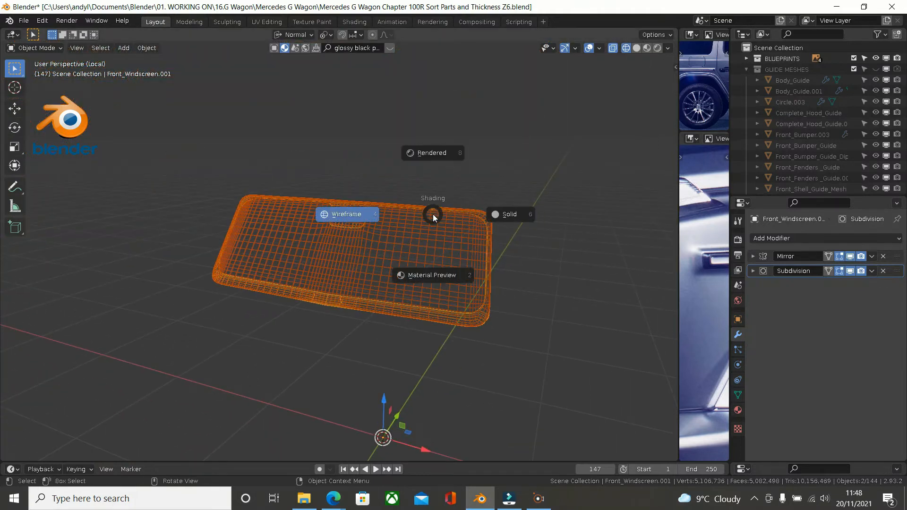
{"action": "left_click", "coordinate": [499, 213]}
{"action": "scroll", "coordinate": [487, 269], "scroll_direction": "up", "scroll_amount": 2}
{"action": "mouse_move", "coordinate": [479, 286]}
{"action": "middle_mouse_down"}
{"action": "mouse_move", "coordinate": [442, 285]}
{"action": "mouse_move", "coordinate": [470, 288]}
{"action": "mouse_move", "coordinate": [462, 289]}
{"action": "middle_mouse_up"}
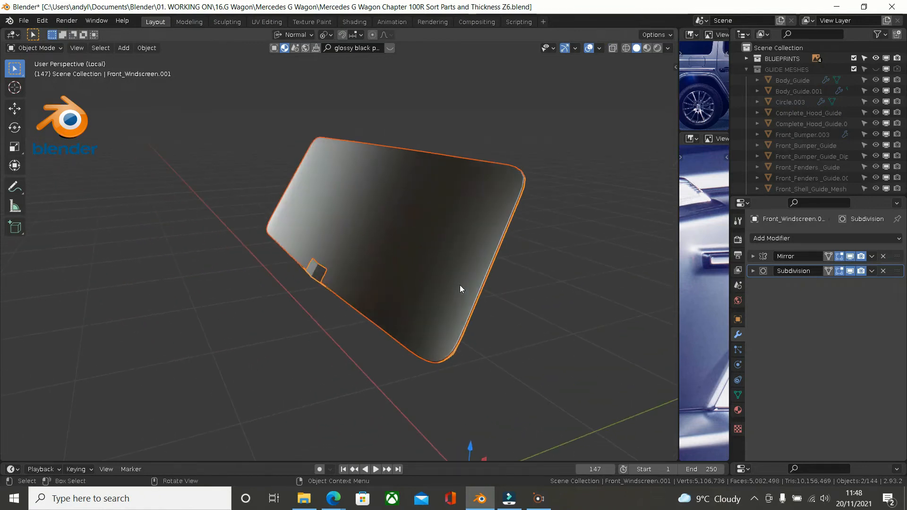
{"action": "left_click", "coordinate": [315, 279]}
{"action": "middle_click_drag", "start_coordinate": [385, 283], "coordinate": [265, 223]}
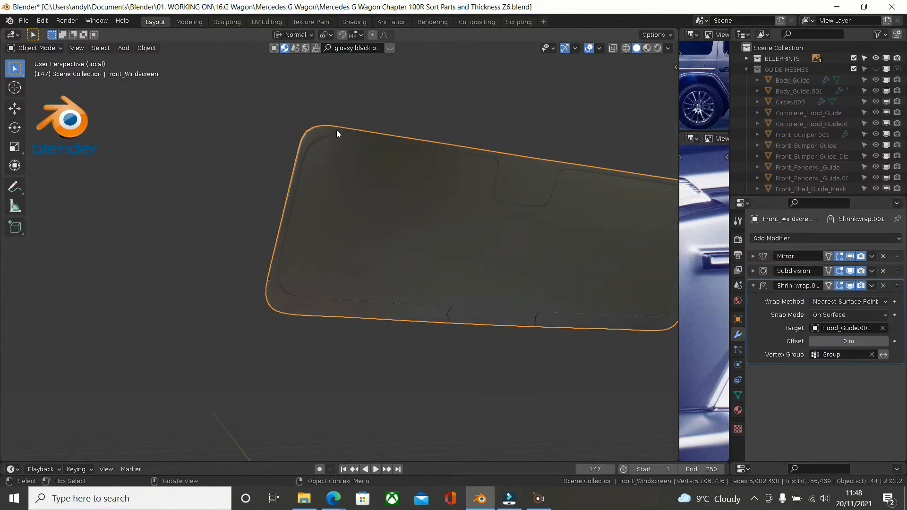
{"action": "left_click", "coordinate": [336, 131]}
{"action": "middle_click_drag", "start_coordinate": [348, 135], "coordinate": [458, 184]}
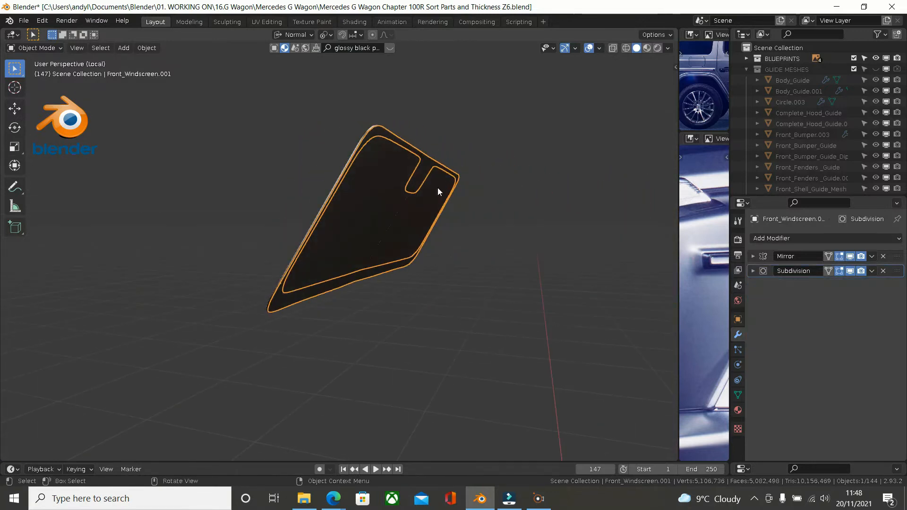
- Set the transform orientation to Global and move the border's selected centre vertices about 0.01 m horizontally, mostly along Y
{"action": "key", "text": "Tab"}
{"action": "scroll", "coordinate": [364, 244], "scroll_direction": "up", "scroll_amount": 6}
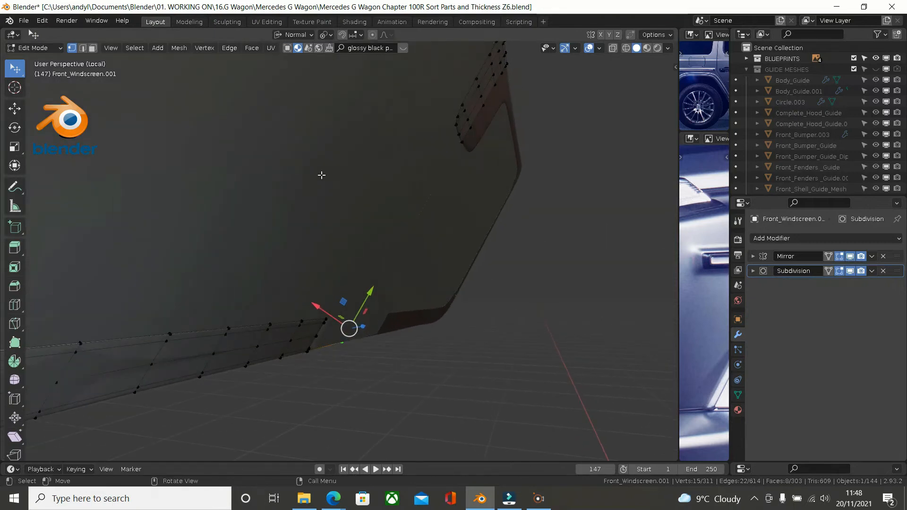
{"action": "left_click", "coordinate": [295, 35]}
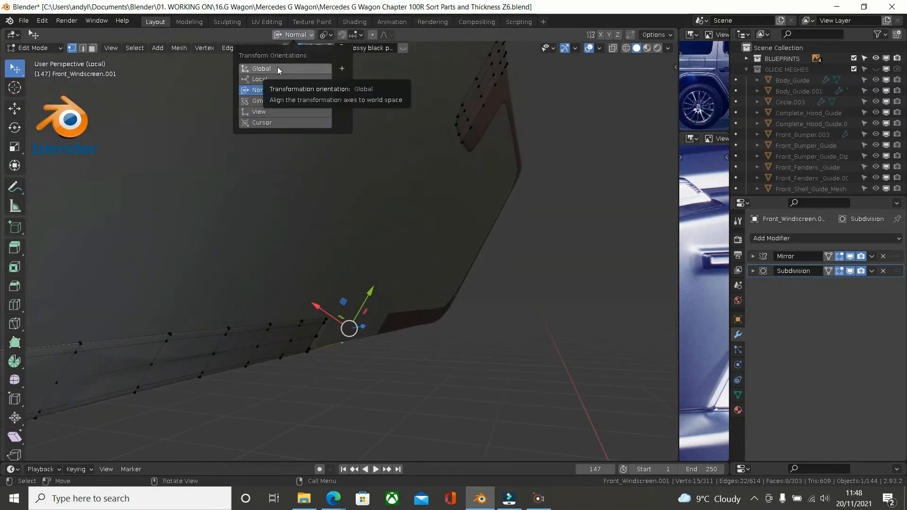
{"action": "left_click", "coordinate": [277, 68]}
{"action": "middle_click_drag", "start_coordinate": [342, 121], "coordinate": [367, 239]}
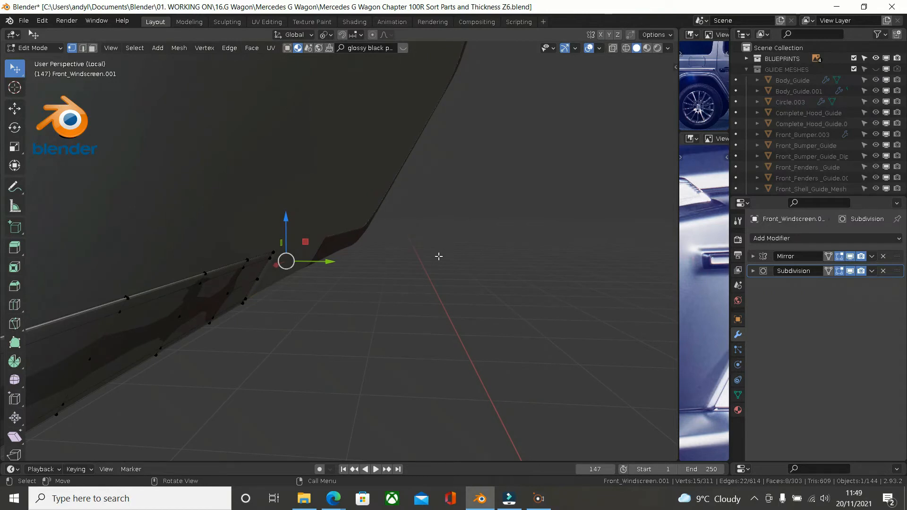
{"action": "key", "text": "g"}
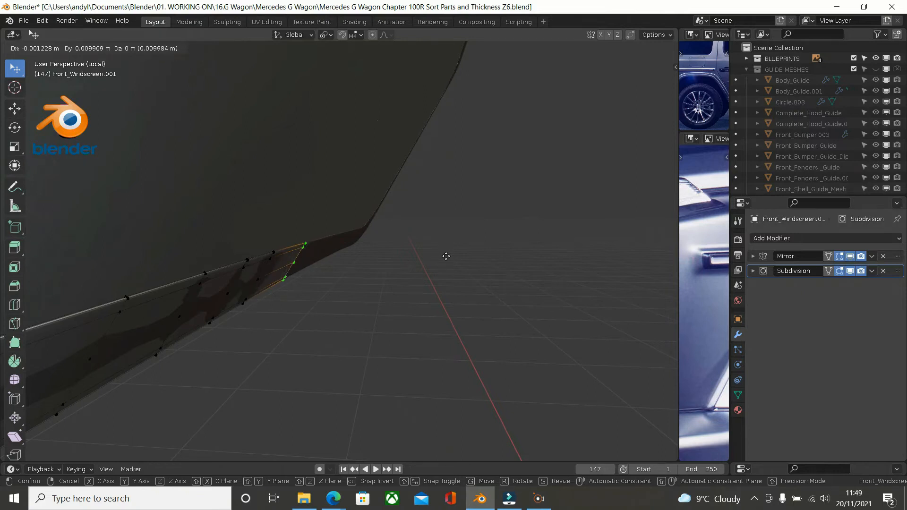
{"action": "left_click", "coordinate": [446, 256]}
{"action": "middle_click_drag", "start_coordinate": [446, 256], "coordinate": [434, 197]}
{"action": "key", "text": "Tab"}
- Inspect the border's fit against the windscreen and surrounding body, especially its lower corner, then isolate the border alone in local view
{"action": "middle_click_drag", "start_coordinate": [333, 219], "coordinate": [373, 249]}
{"action": "scroll", "coordinate": [268, 231], "scroll_direction": "down", "scroll_amount": 3}
{"action": "scroll", "coordinate": [268, 229], "scroll_direction": "down", "scroll_amount": 3}
{"action": "scroll", "coordinate": [374, 249], "scroll_direction": "up", "scroll_amount": 4}
{"action": "middle_click_drag", "start_coordinate": [348, 211], "coordinate": [456, 231]}
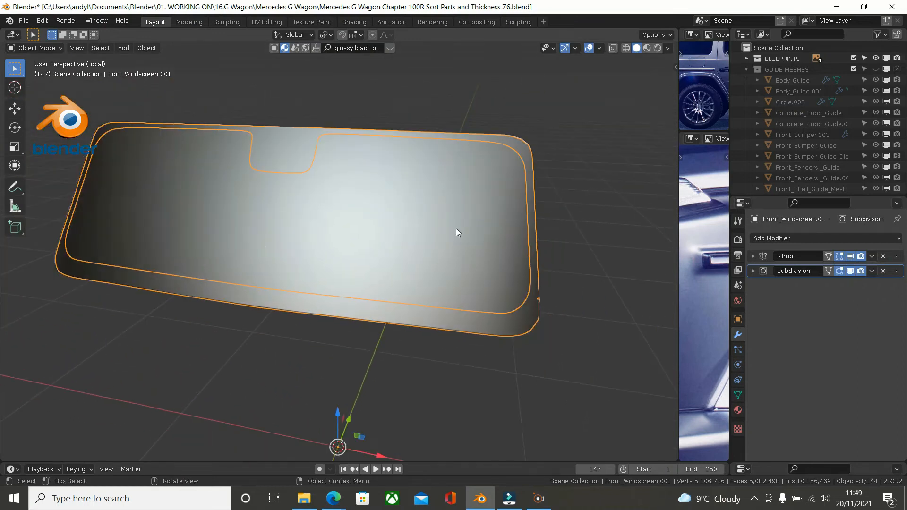
{"action": "scroll", "coordinate": [546, 256], "scroll_direction": "up", "scroll_amount": 5}
{"action": "mouse_move", "coordinate": [522, 354]}
{"action": "middle_mouse_down"}
{"action": "mouse_move", "coordinate": [477, 350]}
{"action": "mouse_move", "coordinate": [526, 349]}
{"action": "mouse_move", "coordinate": [386, 326]}
{"action": "mouse_move", "coordinate": [359, 310]}
{"action": "mouse_move", "coordinate": [514, 340]}
{"action": "middle_mouse_up"}
{"action": "key", "text": "Tab"}
{"action": "key", "text": "Tab"}
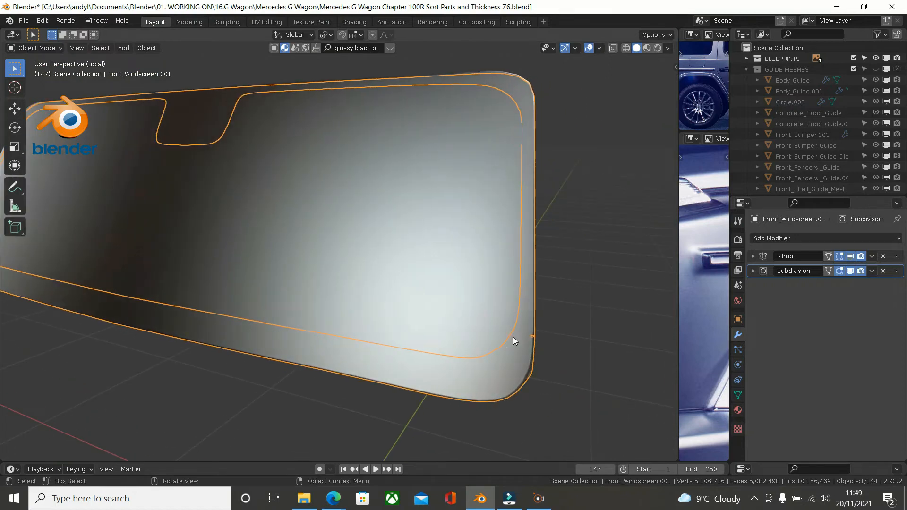
{"action": "key", "text": "KP_Divide"}
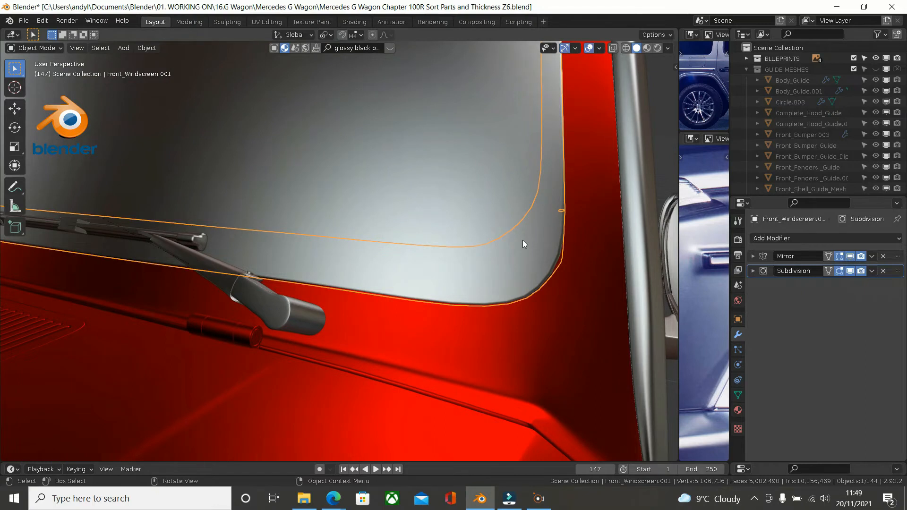
{"action": "key", "text": "KP_Divide"}
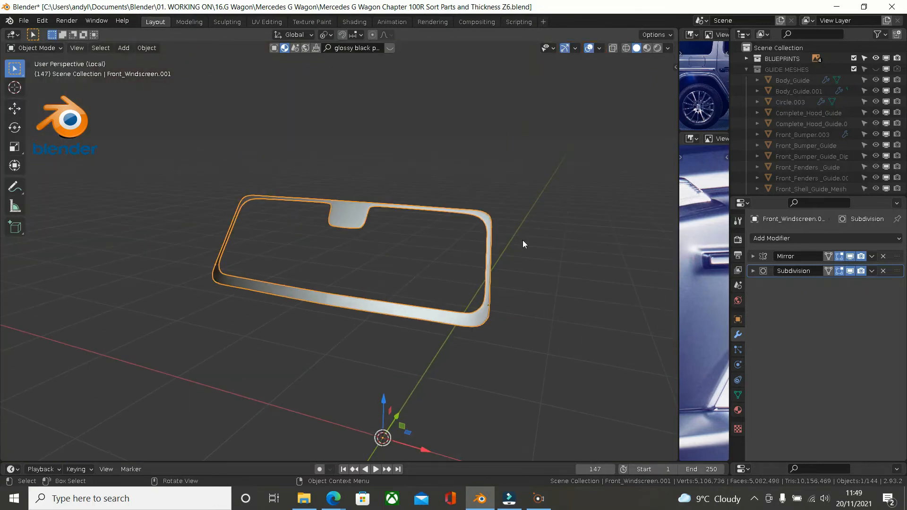
- Select the border's entire mesh in Edit Mode and recalculate its normals
{"action": "scroll", "coordinate": [475, 273], "scroll_direction": "up", "scroll_amount": 8}
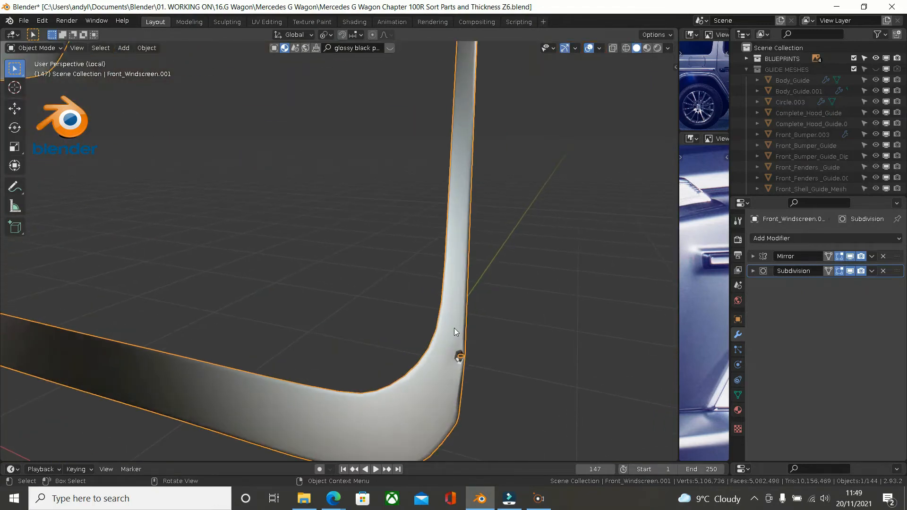
{"action": "key", "text": "Tab"}
{"action": "middle_click_drag", "start_coordinate": [455, 332], "coordinate": [409, 300]}
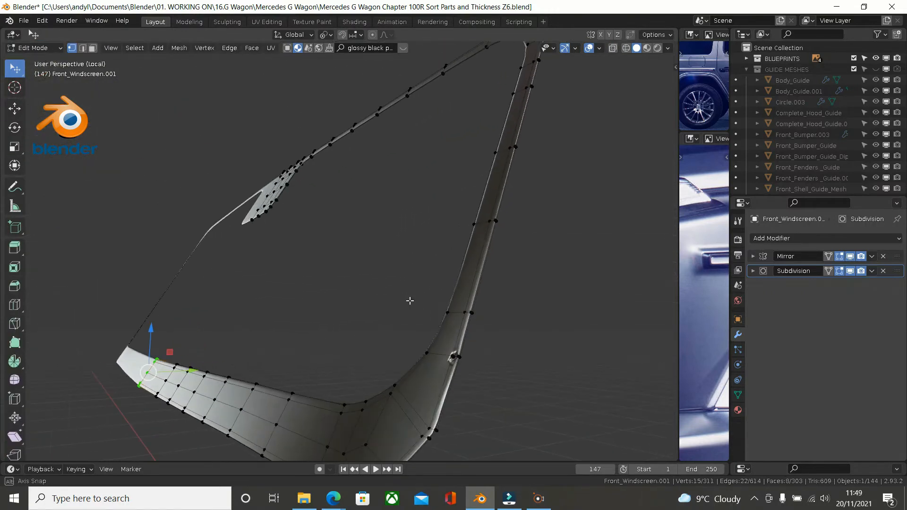
{"action": "key", "text": "a"}
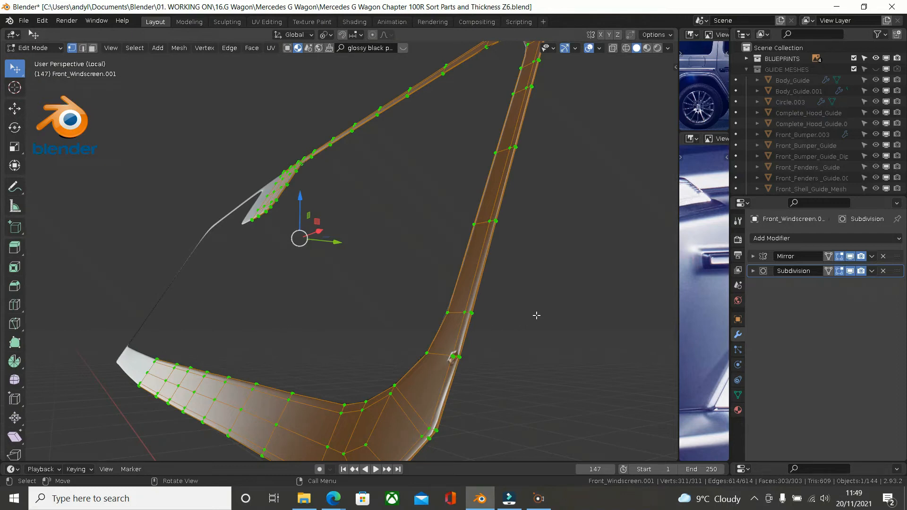
{"action": "key", "text": "shift"}
{"action": "key", "text": "shift+n"}
- Clean up the border's selected mesh with Merge by Distance
{"action": "scroll", "coordinate": [501, 326], "scroll_direction": "up", "scroll_amount": 1}
{"action": "middle_click_drag", "start_coordinate": [502, 320], "coordinate": [515, 253], "text": "shift"}
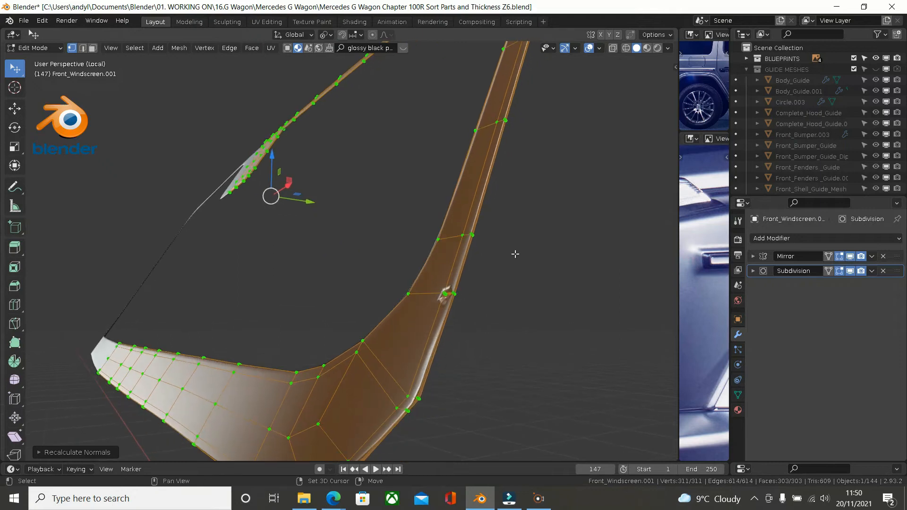
{"action": "left_click", "coordinate": [180, 48]}
{"action": "mouse_move", "coordinate": [223, 289]}
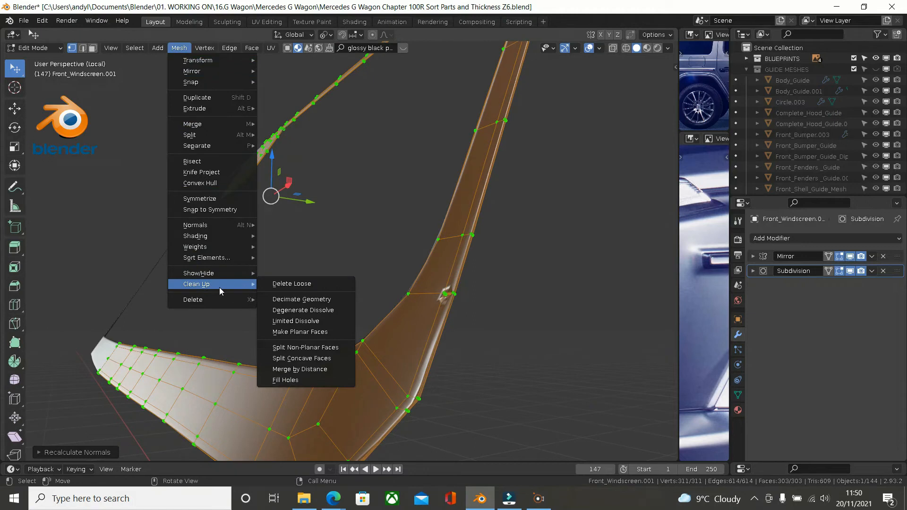
{"action": "left_click", "coordinate": [293, 369]}
- Examine the shading flaw near the border's lower corner up close and in wireframe
{"action": "middle_click_drag", "start_coordinate": [425, 332], "coordinate": [444, 223]}
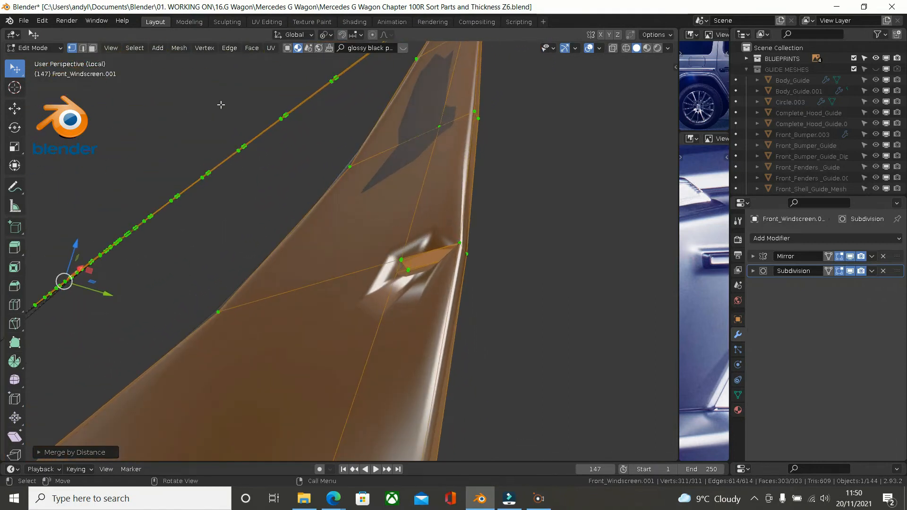
{"action": "key", "text": "z"}
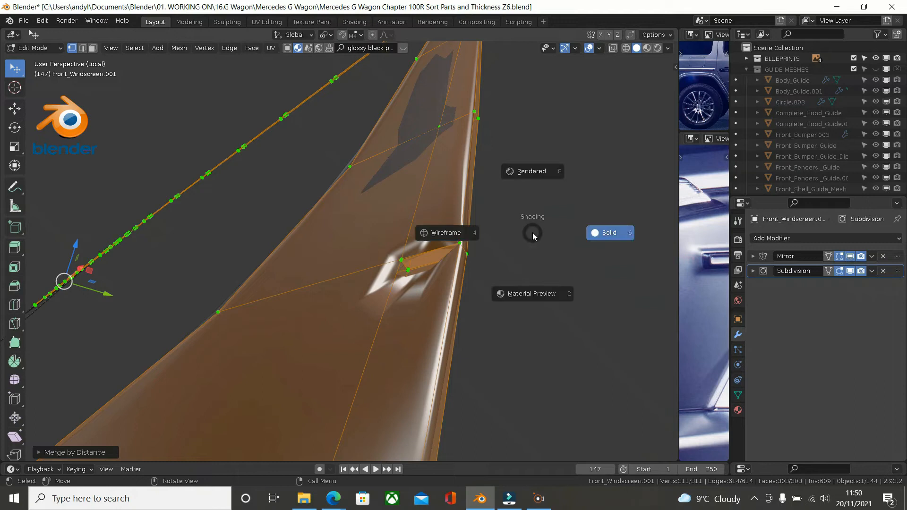
{"action": "left_click", "coordinate": [437, 235]}
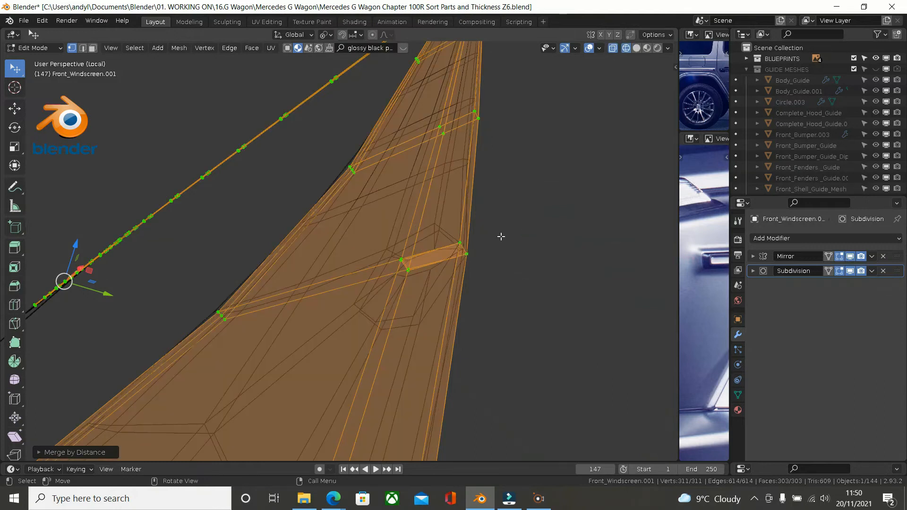
{"action": "scroll", "coordinate": [497, 236], "scroll_direction": "down", "scroll_amount": 3}
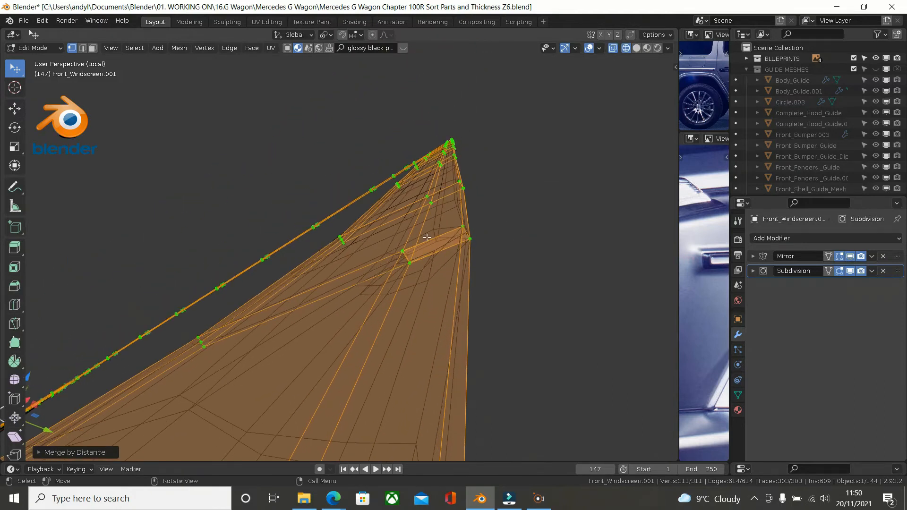
- Select the small stray face across the border's strip near the lower corner and delete it with the Faces option
{"action": "left_click", "coordinate": [94, 49]}
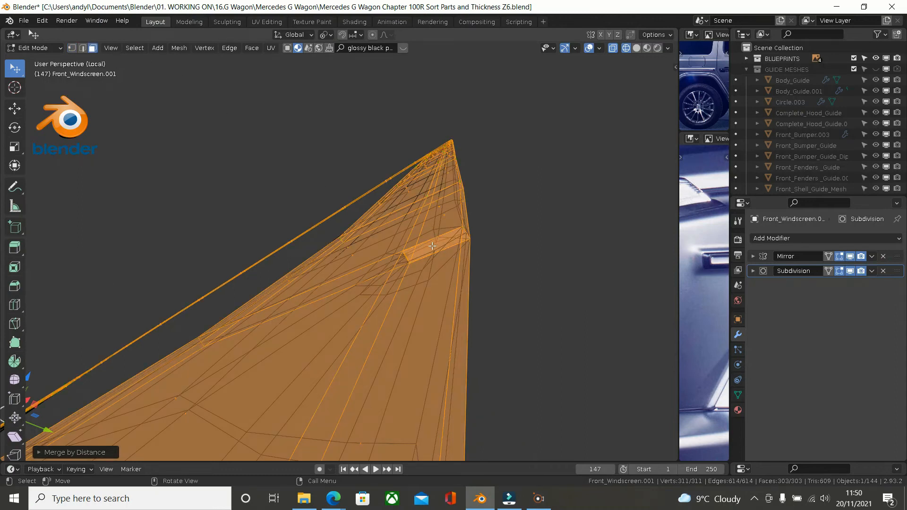
{"action": "left_click", "coordinate": [432, 245]}
{"action": "key", "text": "x"}
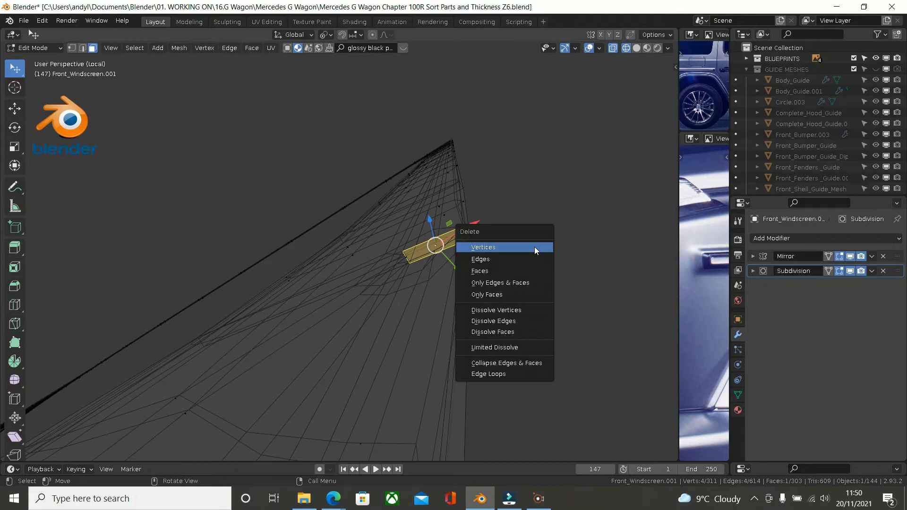
{"action": "left_click", "coordinate": [503, 271]}
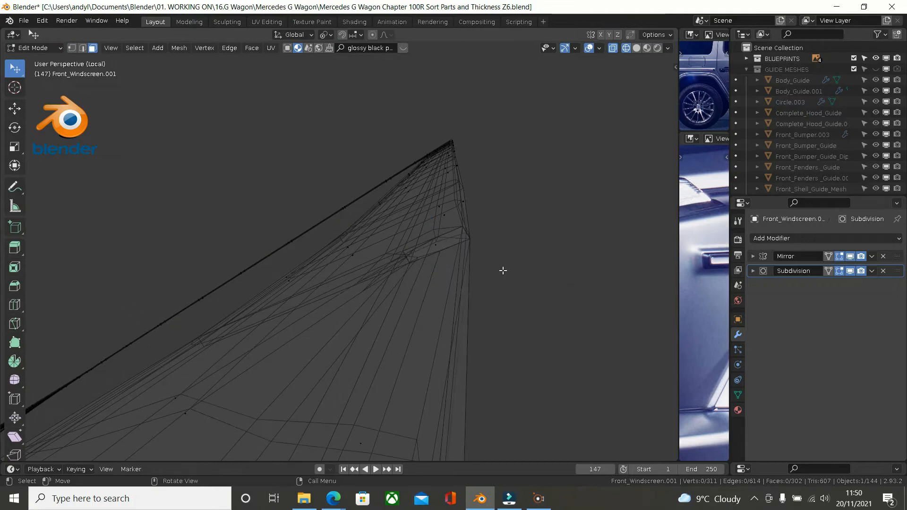
- Examine the shading flaw near the border's lower corner in solid shading, up close and along the adjoining outer strip
{"action": "middle_click_drag", "start_coordinate": [502, 268], "coordinate": [487, 293]}
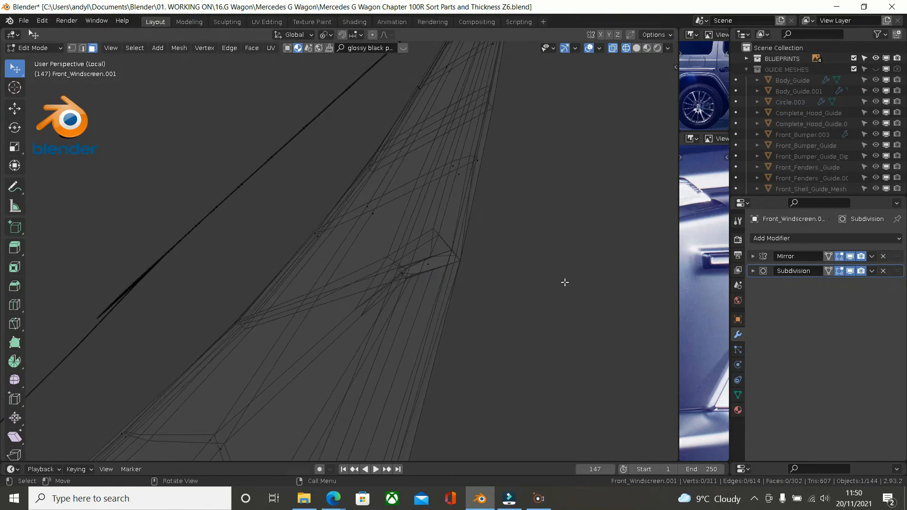
{"action": "key", "text": "z"}
{"action": "left_click", "coordinate": [643, 286]}
{"action": "mouse_move", "coordinate": [543, 268]}
{"action": "middle_mouse_down"}
{"action": "mouse_move", "coordinate": [535, 336]}
{"action": "mouse_move", "coordinate": [504, 341]}
{"action": "mouse_move", "coordinate": [451, 278]}
{"action": "mouse_move", "coordinate": [460, 259]}
{"action": "mouse_move", "coordinate": [575, 254]}
{"action": "mouse_move", "coordinate": [384, 283]}
{"action": "mouse_move", "coordinate": [334, 282]}
{"action": "mouse_move", "coordinate": [289, 260]}
{"action": "middle_mouse_up"}
{"action": "scroll", "coordinate": [450, 279], "scroll_direction": "up", "scroll_amount": 3}
{"action": "scroll", "coordinate": [331, 241], "scroll_direction": "up", "scroll_amount": 8}
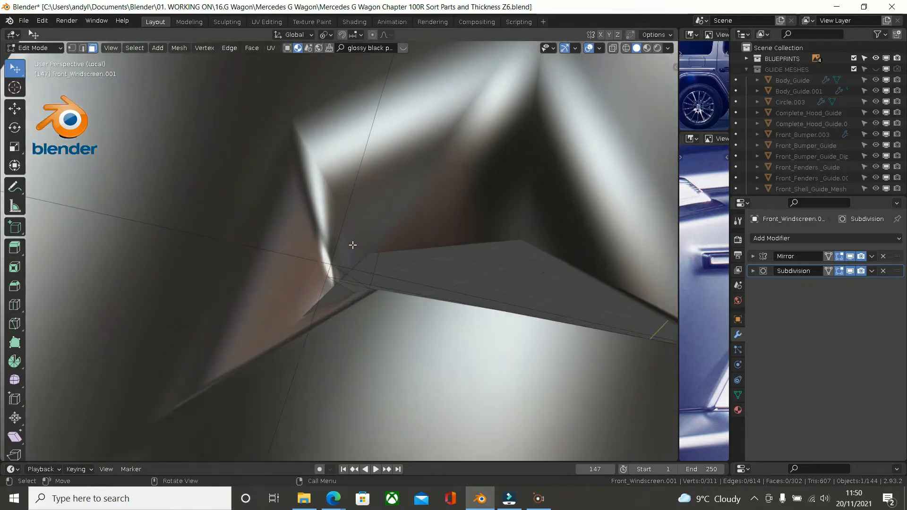
{"action": "middle_click_drag", "start_coordinate": [354, 245], "coordinate": [376, 191]}
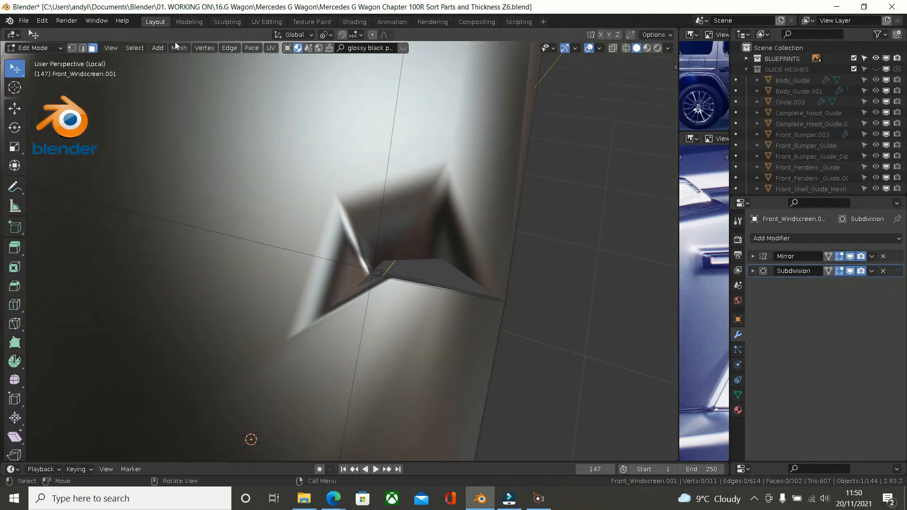
{"action": "left_click", "coordinate": [75, 49]}
{"action": "middle_click_drag", "start_coordinate": [394, 173], "coordinate": [411, 335]}
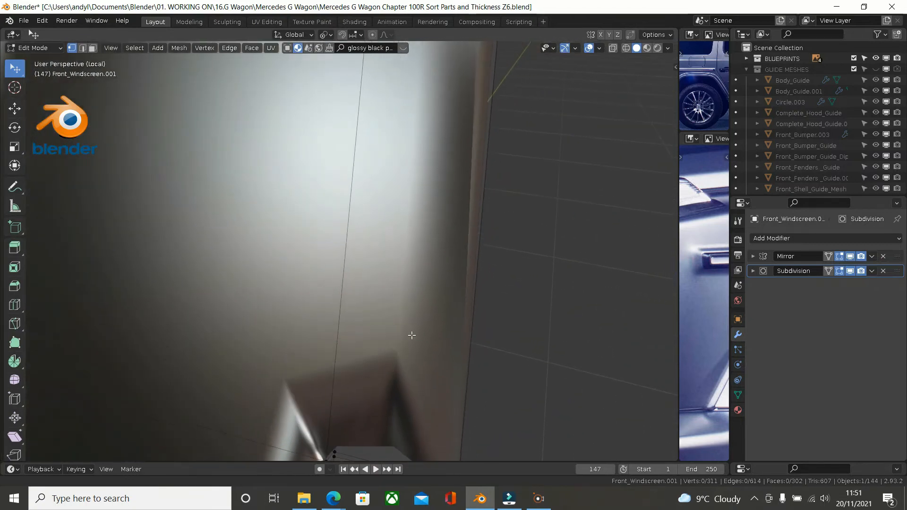
{"action": "scroll", "coordinate": [425, 229], "scroll_direction": "down", "scroll_amount": 3}
{"action": "scroll", "coordinate": [426, 229], "scroll_direction": "down", "scroll_amount": 4}
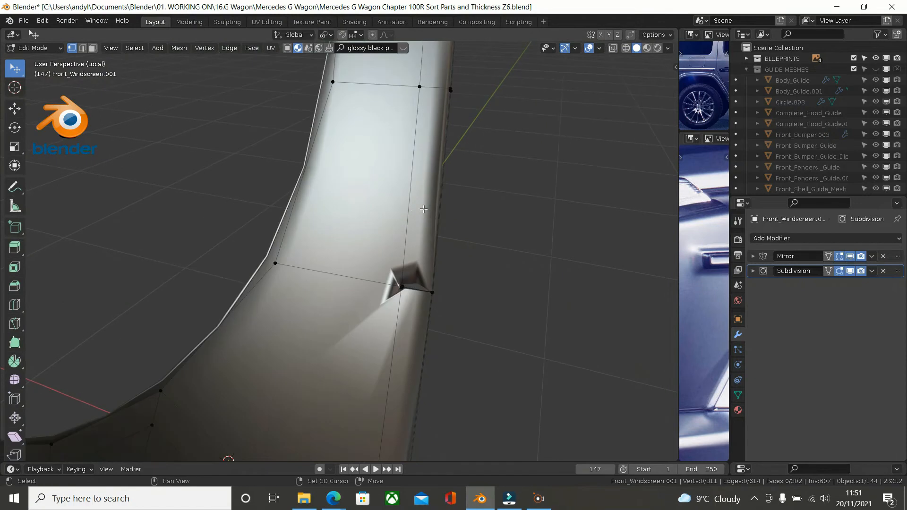
{"action": "middle_click_drag", "start_coordinate": [425, 229], "coordinate": [356, 313], "text": "shift"}
{"action": "middle_click_drag", "start_coordinate": [366, 176], "coordinate": [344, 156]}
- Select the long outer-strip face directly above the shading flaw and hide it to expose the geometry inside
{"action": "left_click", "coordinate": [378, 171], "text": "shift"}
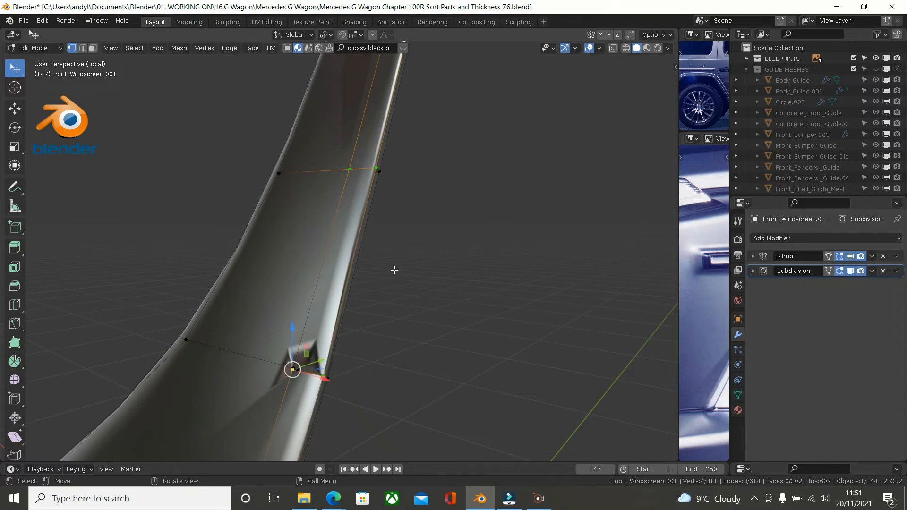
{"action": "scroll", "coordinate": [394, 270], "scroll_direction": "up", "scroll_amount": 1}
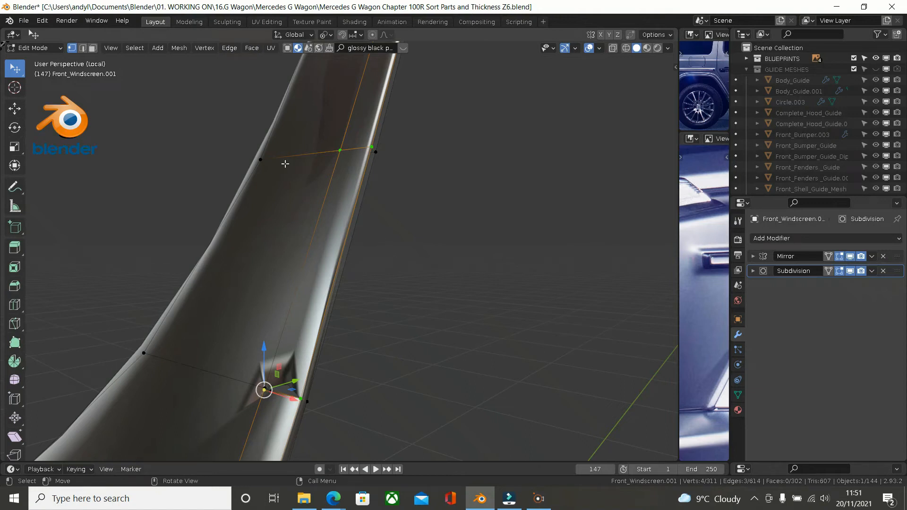
{"action": "left_click", "coordinate": [94, 50]}
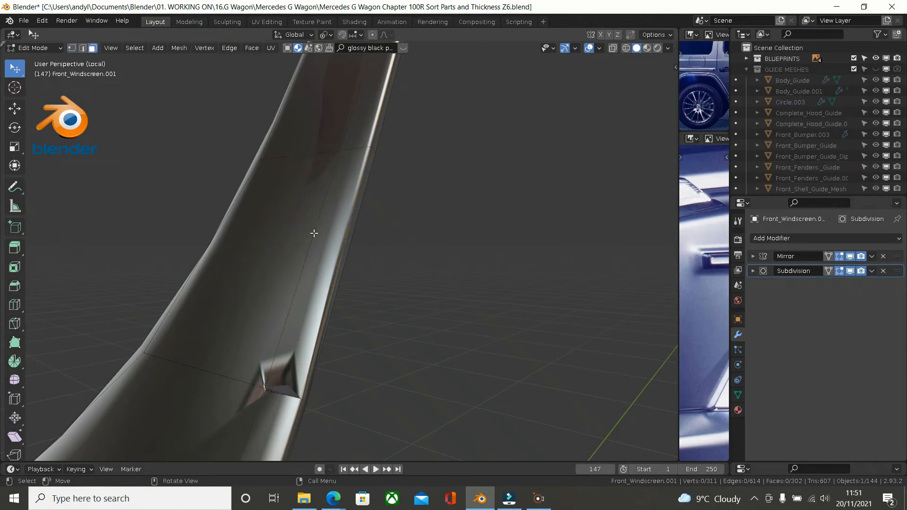
{"action": "left_click", "coordinate": [326, 244]}
{"action": "middle_click_drag", "start_coordinate": [411, 253], "coordinate": [439, 224]}
{"action": "scroll", "coordinate": [397, 256], "scroll_direction": "up", "scroll_amount": 1}
{"action": "middle_click_drag", "start_coordinate": [397, 256], "coordinate": [367, 270]}
{"action": "key", "text": "h"}
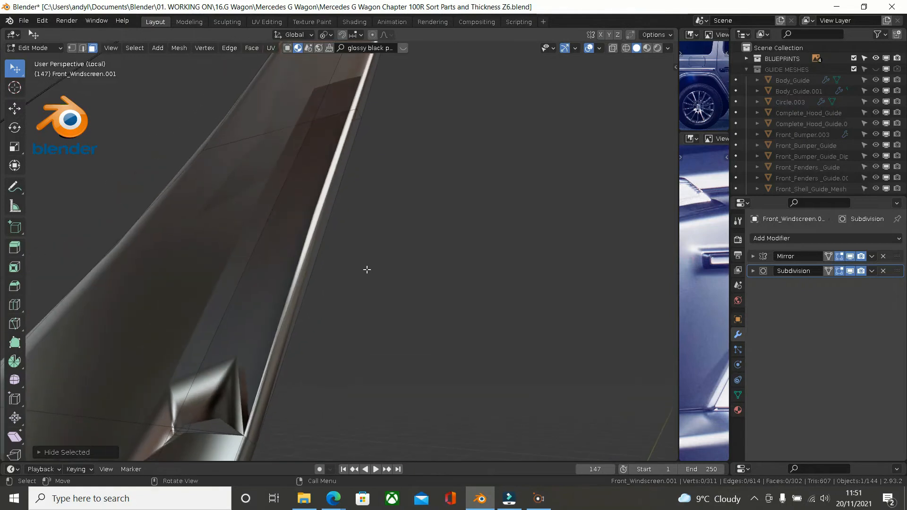
- Select the faces surrounding the flaw one at a time to check how far each one extends
{"action": "middle_click_drag", "start_coordinate": [282, 283], "coordinate": [246, 163], "text": "shift"}
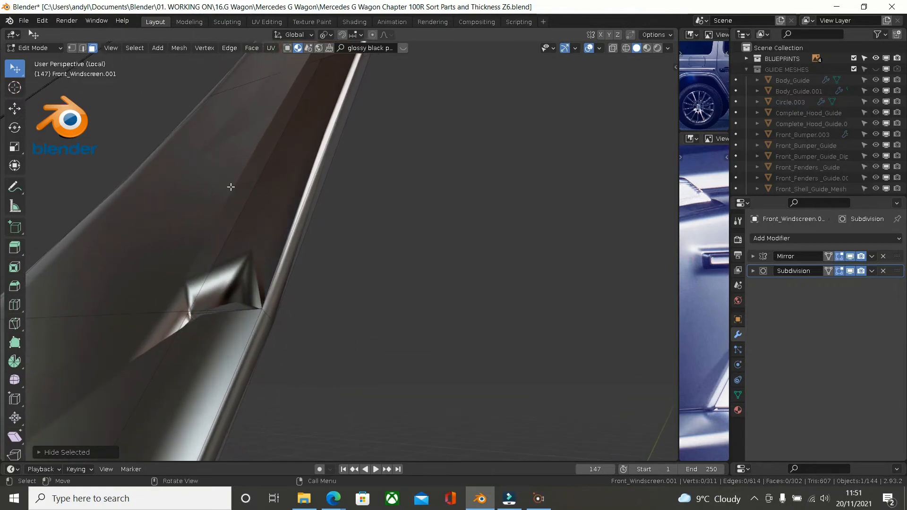
{"action": "left_click", "coordinate": [258, 290]}
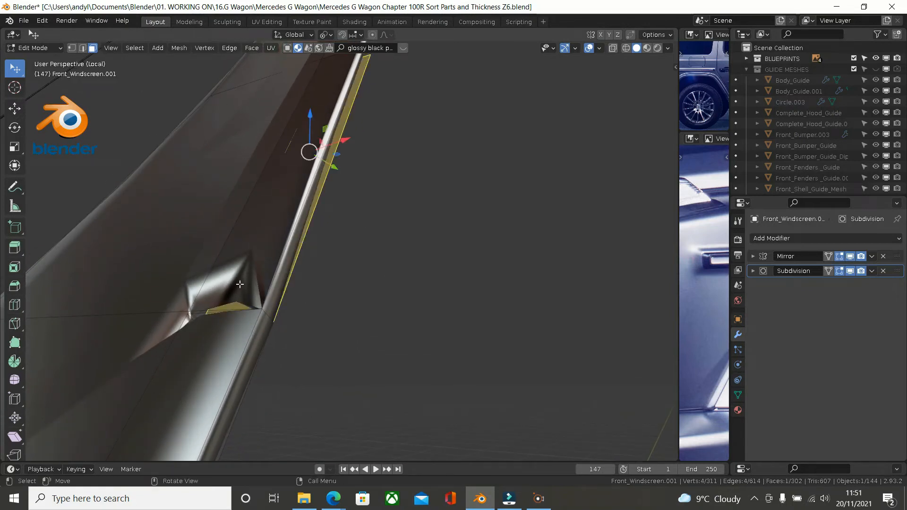
{"action": "left_click", "coordinate": [191, 305]}
{"action": "left_click", "coordinate": [196, 334]}
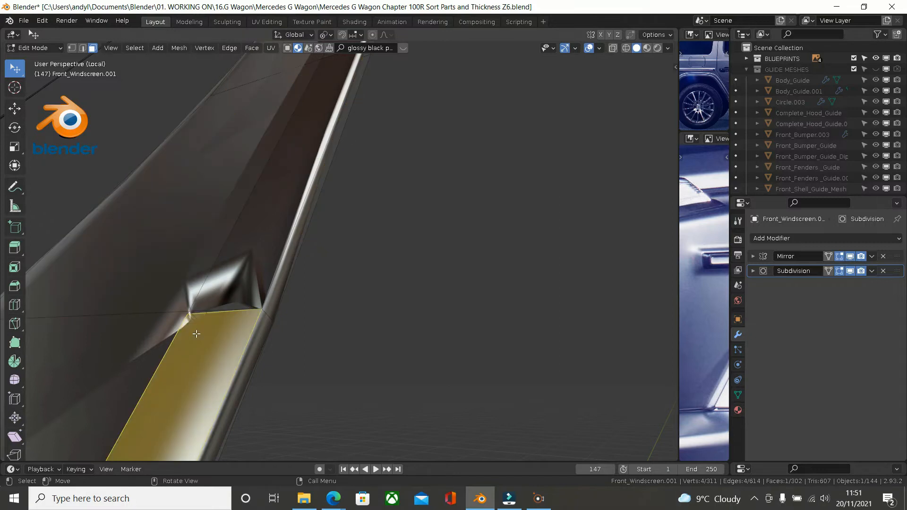
{"action": "left_click", "coordinate": [166, 335]}
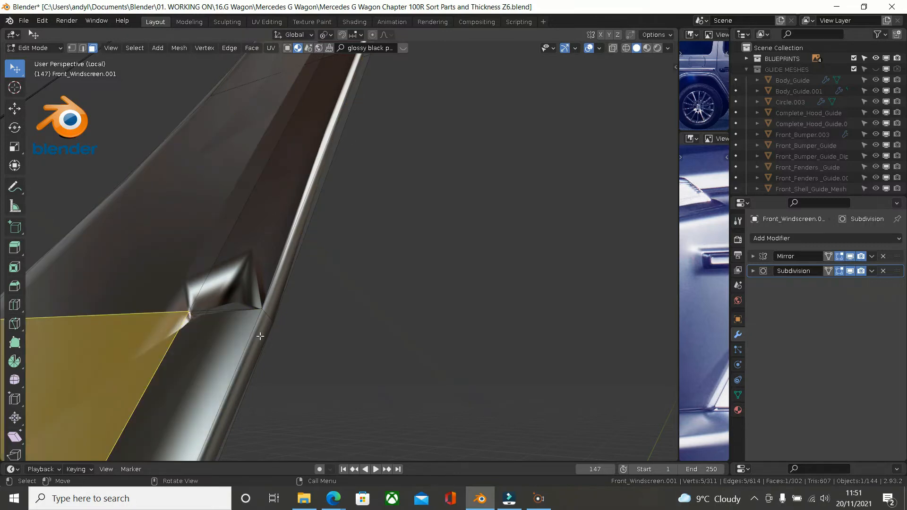
{"action": "left_click", "coordinate": [260, 336]}
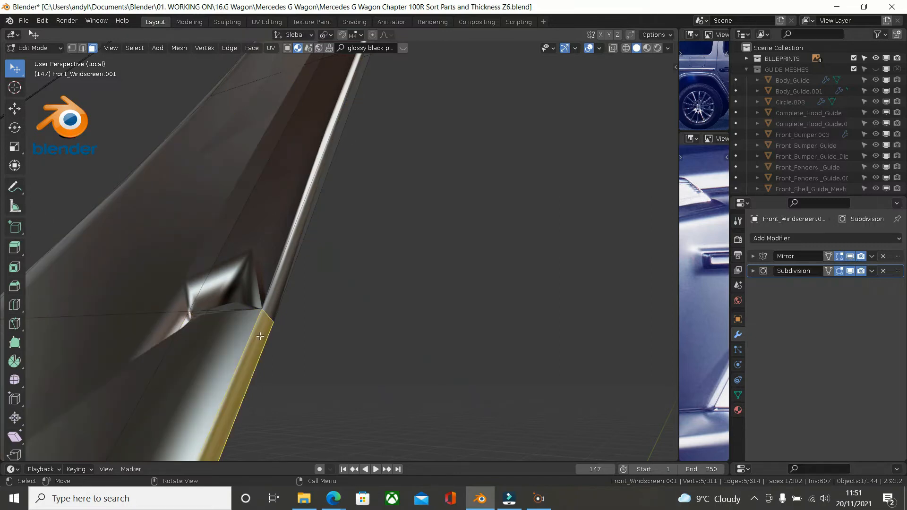
- Examine the vertices around the flaw from several angles in vertex select mode, in solid shading and in wireframe
{"action": "left_click", "coordinate": [77, 49]}
{"action": "middle_click_drag", "start_coordinate": [216, 187], "coordinate": [355, 211]}
{"action": "scroll", "coordinate": [350, 326], "scroll_direction": "up", "scroll_amount": 2}
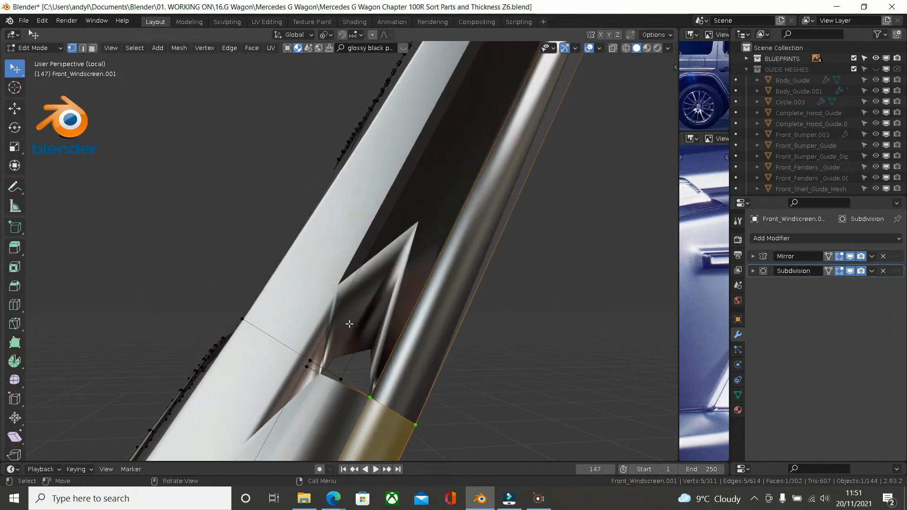
{"action": "scroll", "coordinate": [336, 345], "scroll_direction": "up", "scroll_amount": 3}
{"action": "scroll", "coordinate": [334, 336], "scroll_direction": "up", "scroll_amount": 3}
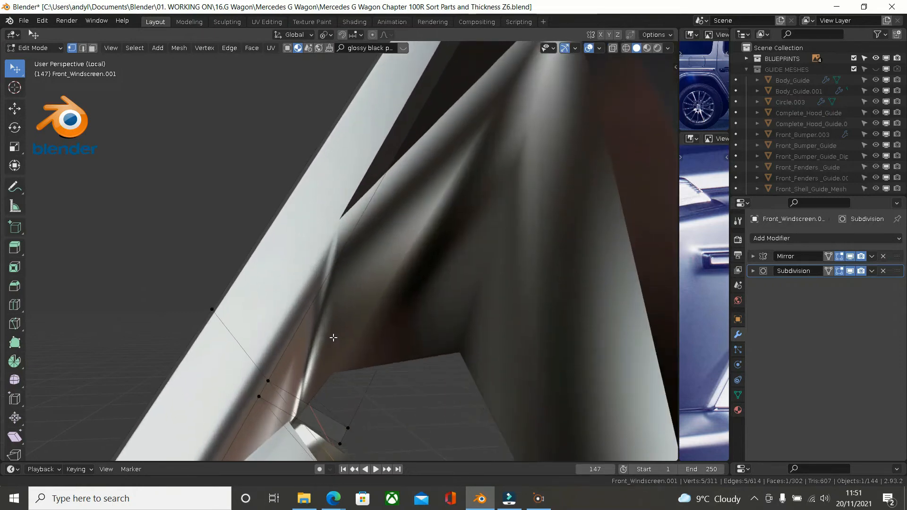
{"action": "middle_click_drag", "start_coordinate": [287, 314], "coordinate": [546, 253]}
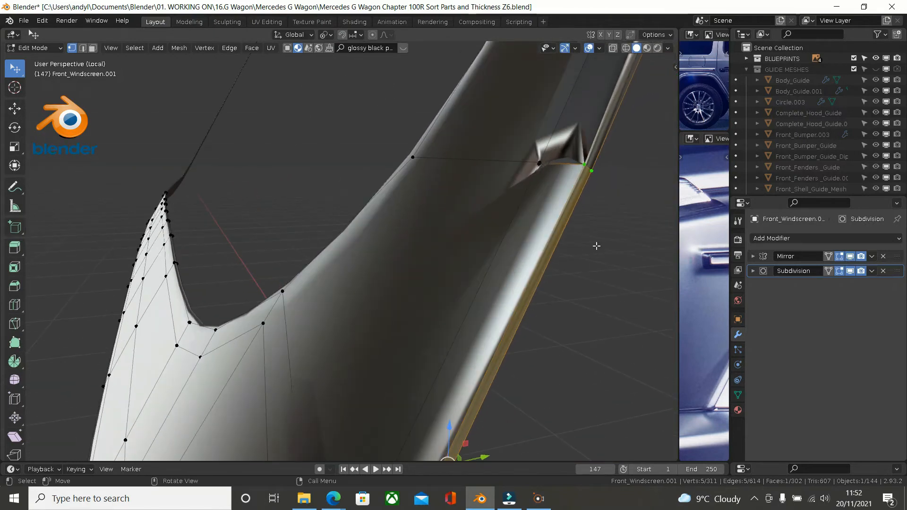
{"action": "left_click", "coordinate": [597, 246]}
{"action": "key", "text": "z"}
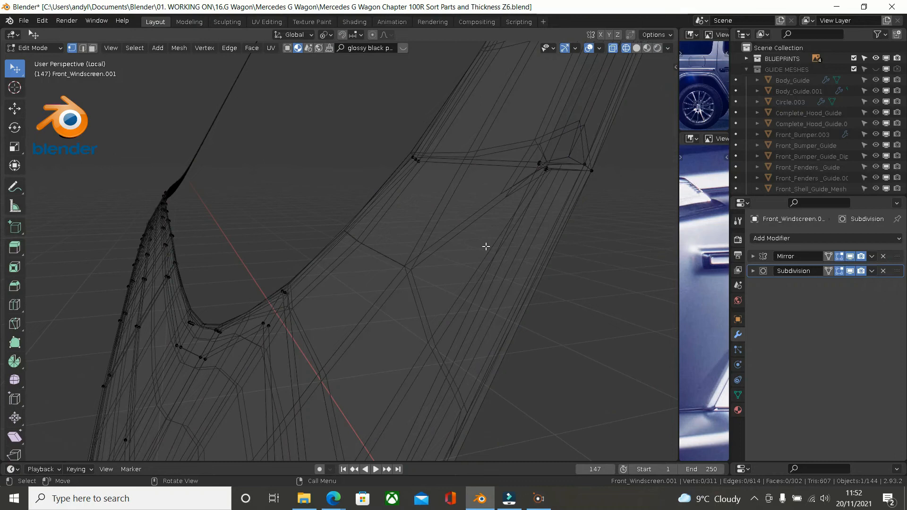
{"action": "scroll", "coordinate": [483, 247], "scroll_direction": "up", "scroll_amount": 1}
{"action": "middle_click_drag", "start_coordinate": [504, 237], "coordinate": [578, 175]}
{"action": "middle_click_drag", "start_coordinate": [537, 199], "coordinate": [410, 255], "text": "shift"}
{"action": "middle_click_drag", "start_coordinate": [502, 179], "coordinate": [436, 188]}
{"action": "scroll", "coordinate": [444, 166], "scroll_direction": "down", "scroll_amount": 5}
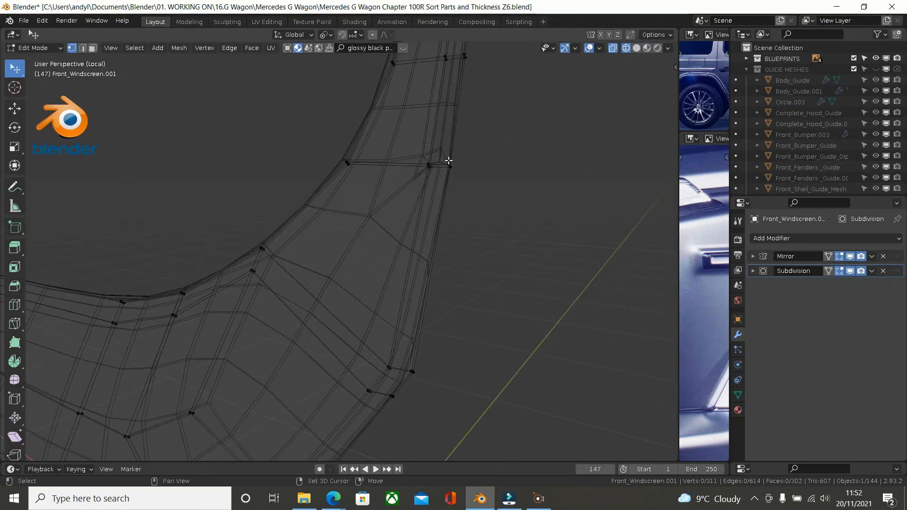
{"action": "scroll", "coordinate": [439, 164], "scroll_direction": "up", "scroll_amount": 4}
{"action": "mouse_move", "coordinate": [439, 164]}
{"action": "middle_mouse_down"}
{"action": "mouse_move", "coordinate": [433, 182]}
{"action": "mouse_move", "coordinate": [428, 166]}
{"action": "mouse_move", "coordinate": [380, 166]}
{"action": "mouse_move", "coordinate": [430, 166]}
{"action": "middle_mouse_up"}
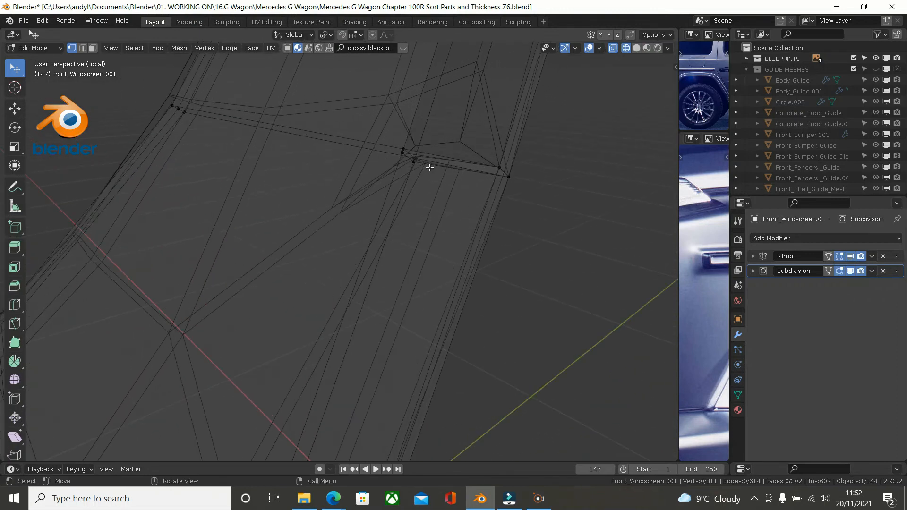
- Turn off the Subdivision modifier's viewport display and merge the upper pair of near-coincident vertices at the flaw with At Last
{"action": "left_click", "coordinate": [850, 271]}
{"action": "scroll", "coordinate": [452, 148], "scroll_direction": "up", "scroll_amount": 4}
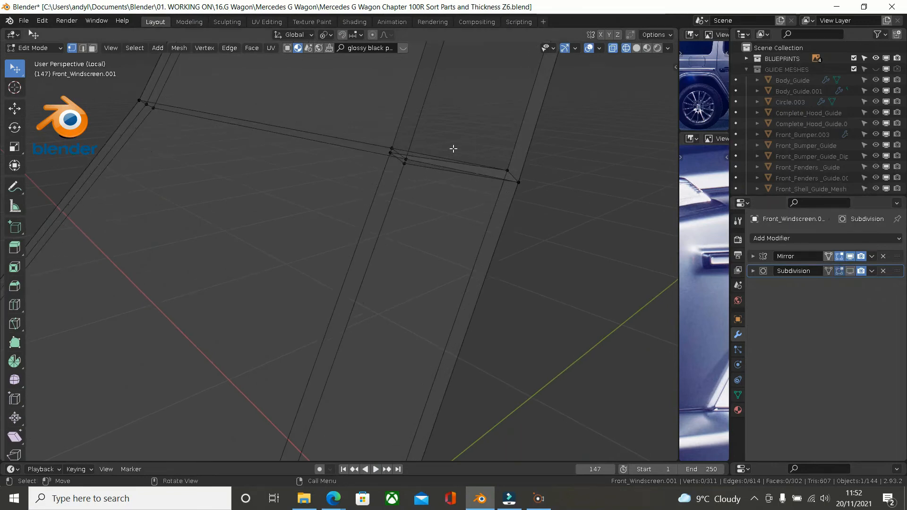
{"action": "mouse_move", "coordinate": [397, 148]}
{"action": "middle_mouse_down"}
{"action": "mouse_move", "coordinate": [415, 126]}
{"action": "mouse_move", "coordinate": [409, 148]}
{"action": "middle_mouse_up"}
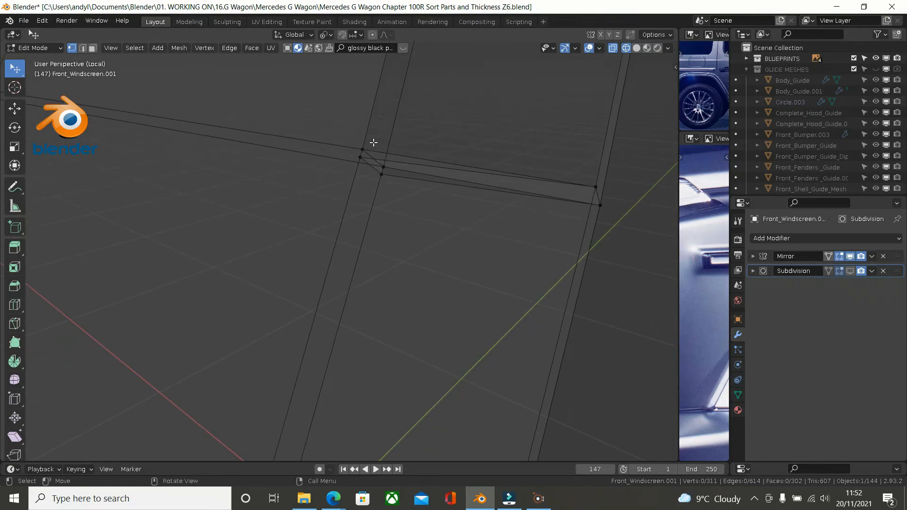
{"action": "scroll", "coordinate": [371, 142], "scroll_direction": "up", "scroll_amount": 1}
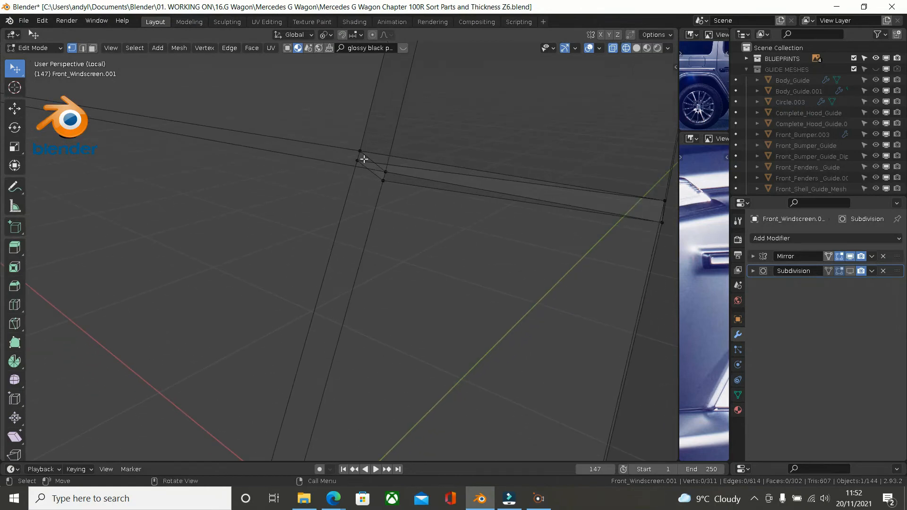
{"action": "middle_click_drag", "start_coordinate": [369, 162], "coordinate": [428, 123]}
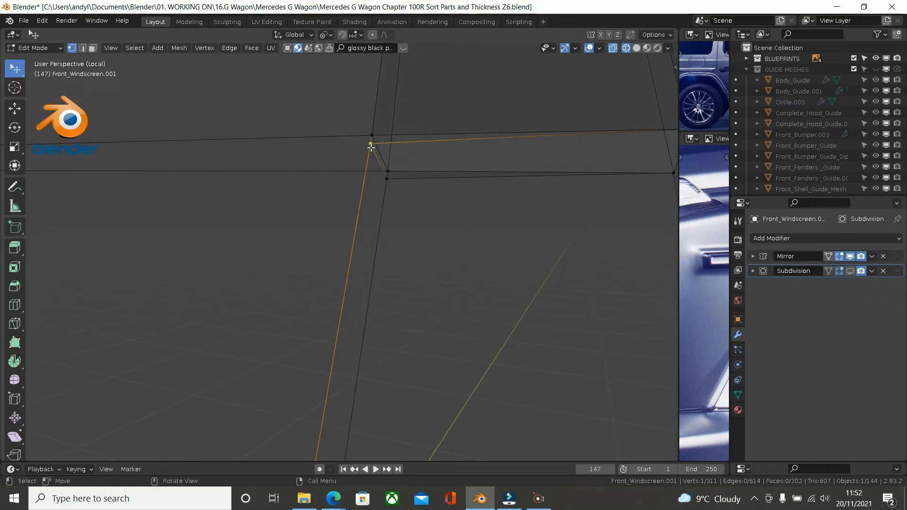
{"action": "left_click", "coordinate": [380, 124], "text": "shift"}
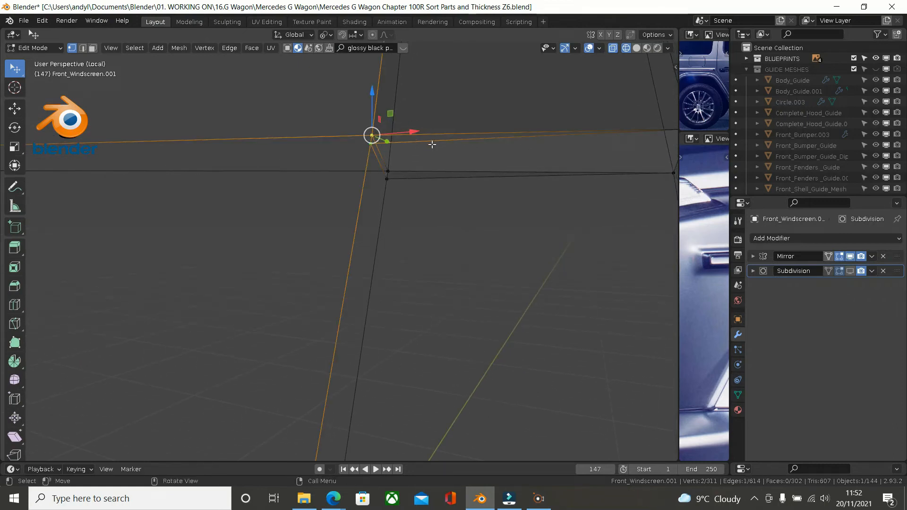
{"action": "key", "text": "m"}
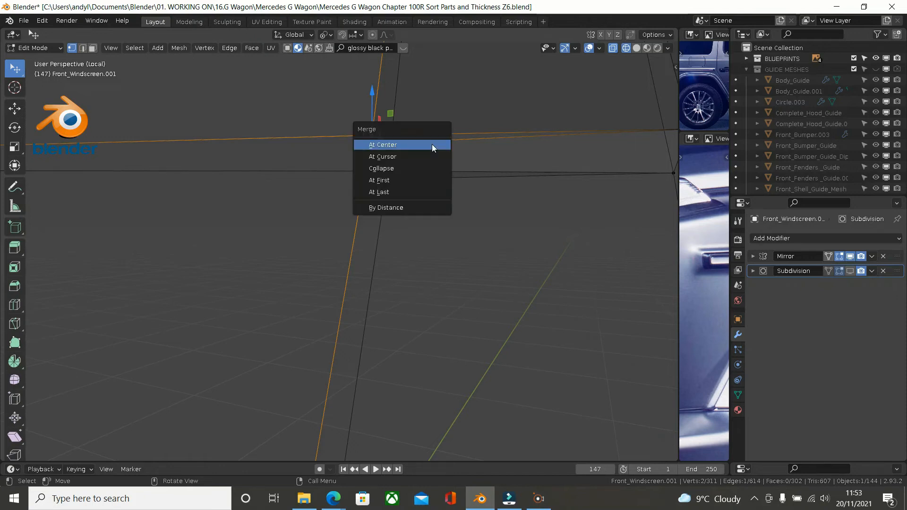
{"action": "left_click", "coordinate": [405, 186]}
- Merge the lower pair of near-coincident vertices at the flaw into a single vertex
{"action": "left_click", "coordinate": [393, 186]}
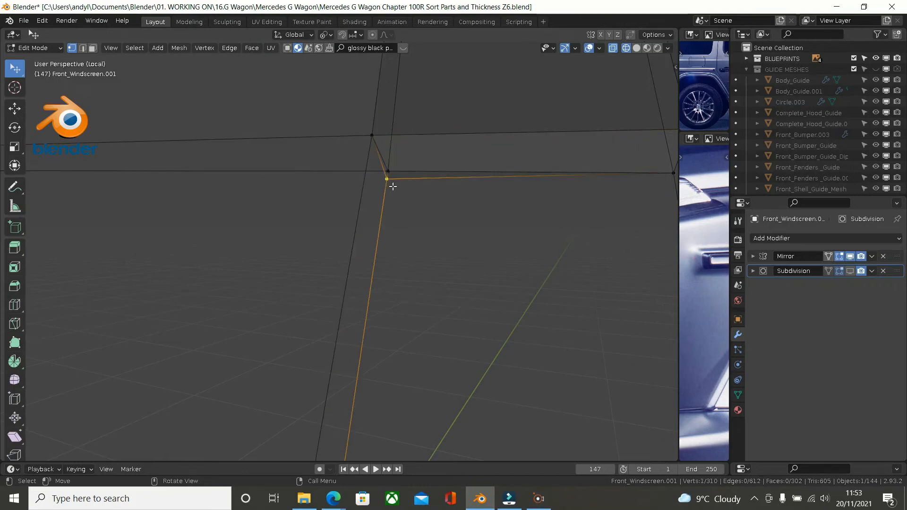
{"action": "left_click", "coordinate": [393, 165], "text": "shift"}
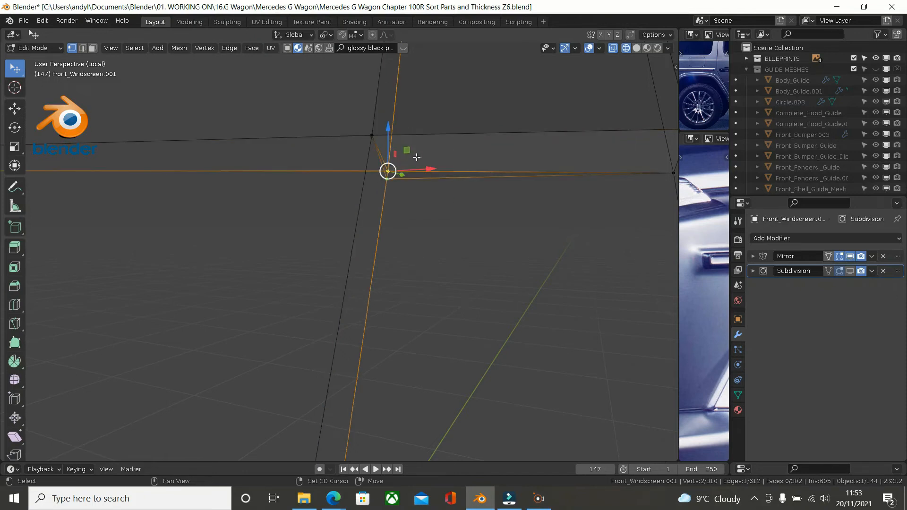
{"action": "key", "text": "m"}
{"action": "left_click", "coordinate": [473, 149]}
- Try to fill the gap beside the merged vertices with a new face built from its surrounding corner vertices
{"action": "middle_click_drag", "start_coordinate": [483, 149], "coordinate": [611, 140]}
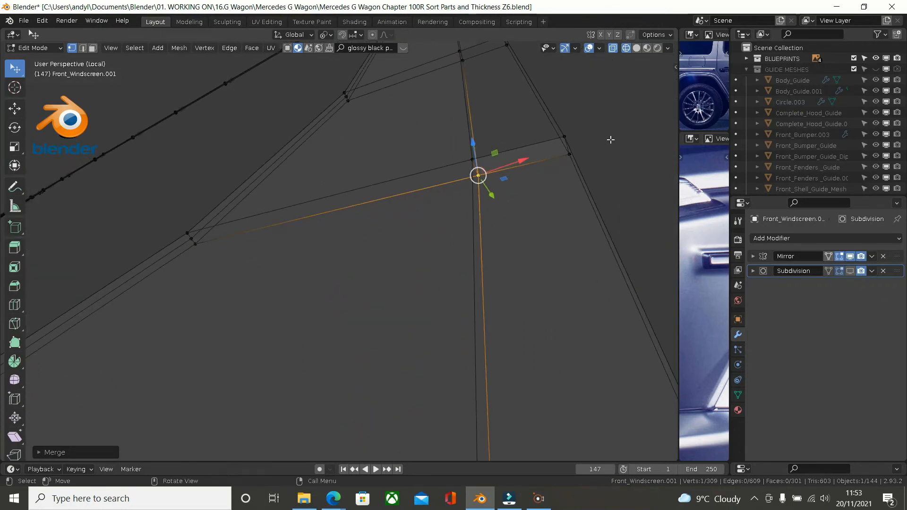
{"action": "key", "text": "z"}
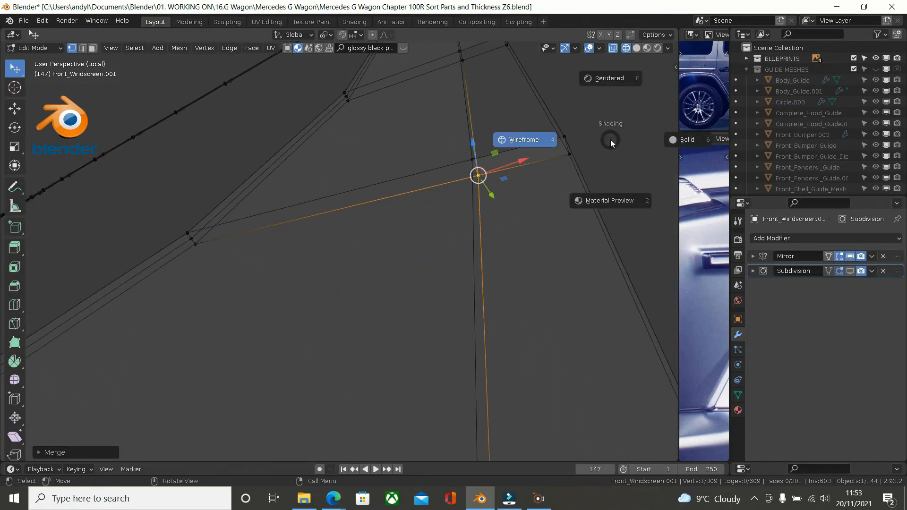
{"action": "left_click", "coordinate": [684, 143]}
{"action": "mouse_move", "coordinate": [608, 151]}
{"action": "middle_mouse_down"}
{"action": "mouse_move", "coordinate": [566, 220]}
{"action": "mouse_move", "coordinate": [522, 151]}
{"action": "mouse_move", "coordinate": [504, 191]}
{"action": "mouse_move", "coordinate": [505, 164]}
{"action": "middle_mouse_up"}
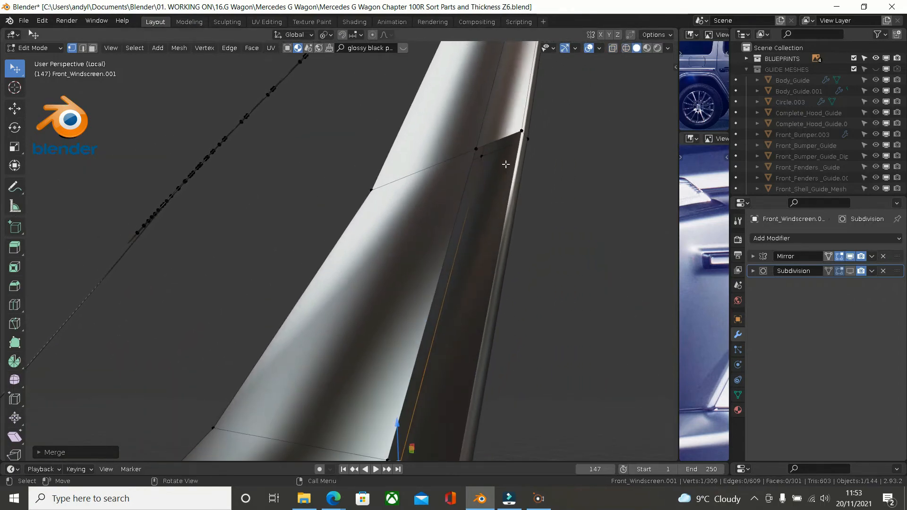
{"action": "left_click", "coordinate": [472, 141], "text": "shift"}
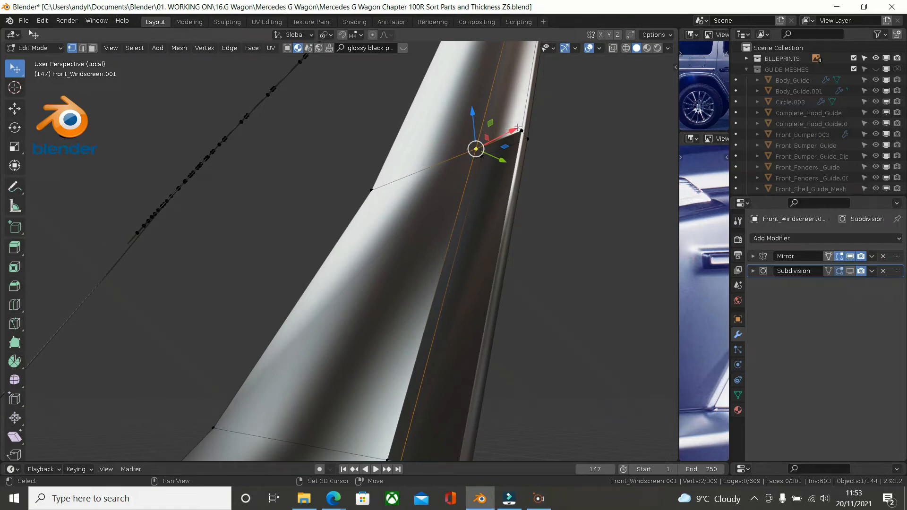
{"action": "middle_click_drag", "start_coordinate": [504, 207], "coordinate": [528, 95], "text": "shift"}
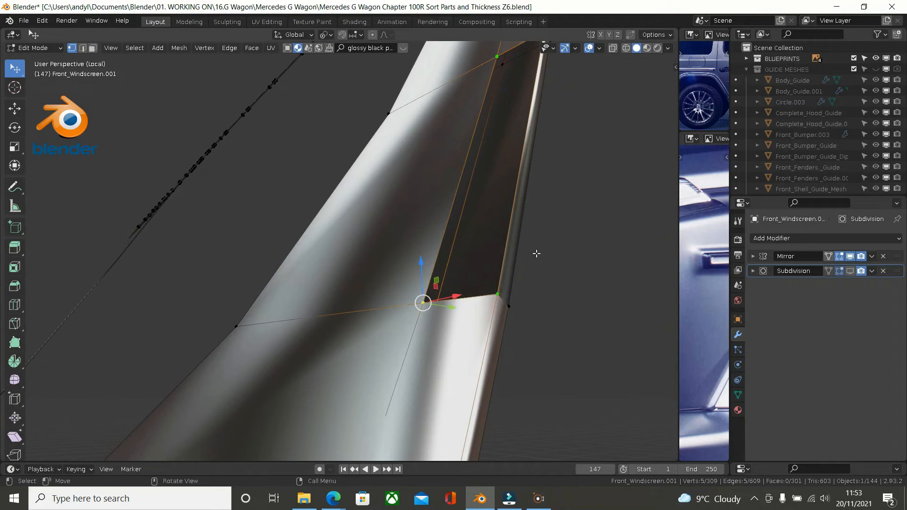
{"action": "key", "text": "f"}
{"action": "middle_click_drag", "start_coordinate": [538, 247], "coordinate": [556, 265]}
{"action": "scroll", "coordinate": [557, 264], "scroll_direction": "down", "scroll_amount": 2}
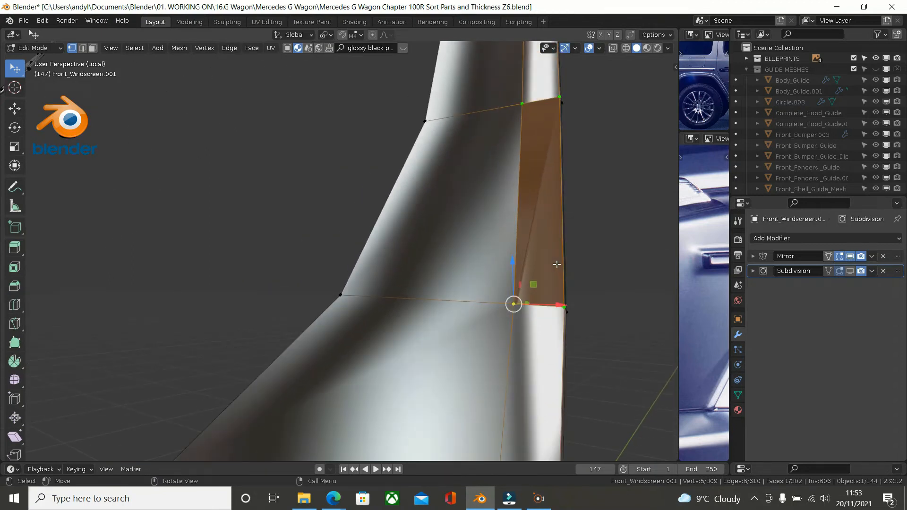
- Recalculate the normals of the whole mesh and turn the Subdivision modifier's viewport display back on
{"action": "left_click", "coordinate": [605, 217]}
{"action": "middle_click_drag", "start_coordinate": [604, 217], "coordinate": [524, 196]}
{"action": "key", "text": "a"}
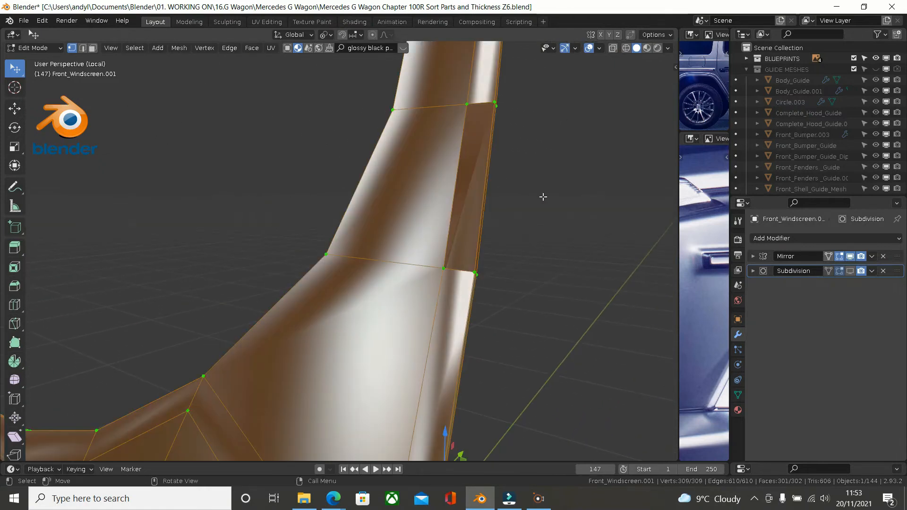
{"action": "key", "text": "shift+n"}
{"action": "middle_click_drag", "start_coordinate": [527, 197], "coordinate": [610, 172]}
{"action": "key", "text": "alt+a"}
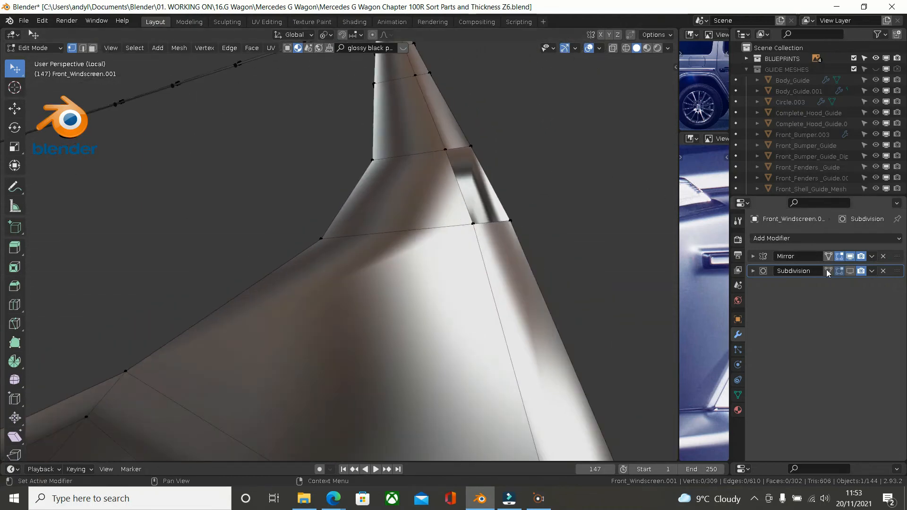
{"action": "left_click", "coordinate": [851, 271]}
- Select the whole windscreen border mesh and clean it up with Merge by Distance
{"action": "middle_click_drag", "start_coordinate": [549, 196], "coordinate": [433, 108]}
{"action": "key", "text": "a"}
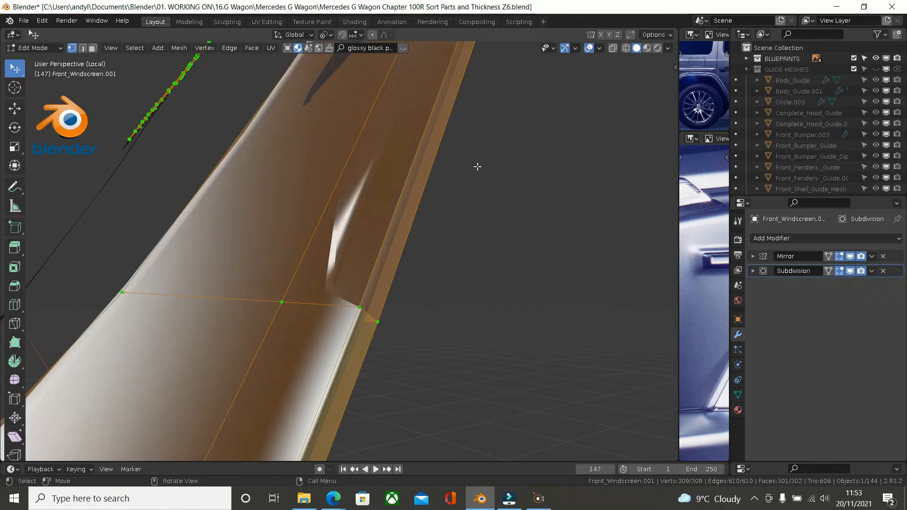
{"action": "left_click", "coordinate": [179, 48]}
{"action": "mouse_move", "coordinate": [217, 289]}
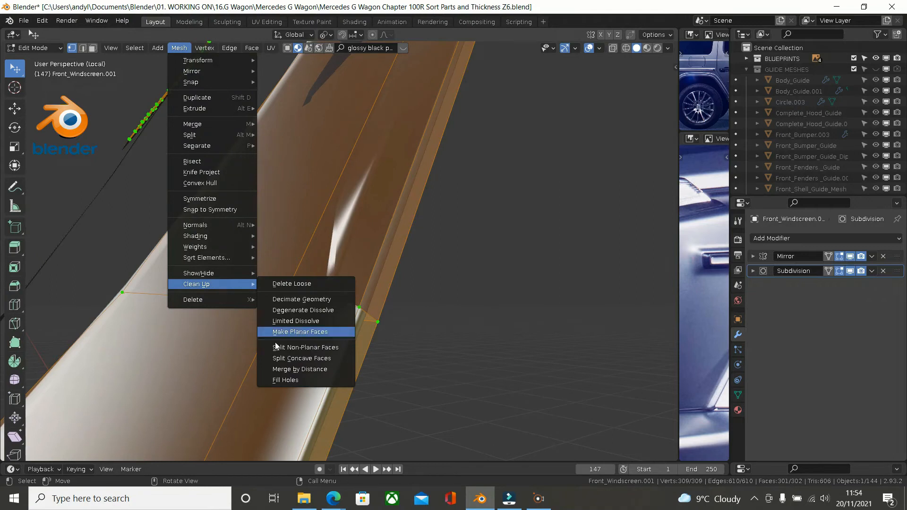
{"action": "left_click", "coordinate": [302, 369]}
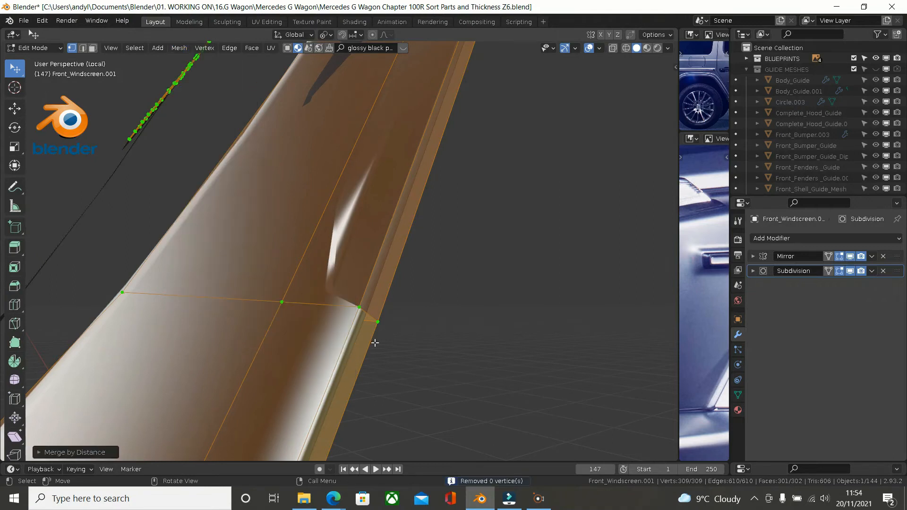
- Delete the diagonal edge crossing the flaw, selecting it in wireframe shading with edge select mode
{"action": "middle_click_drag", "start_coordinate": [378, 231], "coordinate": [283, 270], "text": "shift"}
{"action": "middle_click_drag", "start_coordinate": [283, 270], "coordinate": [426, 248]}
{"action": "key", "text": "z"}
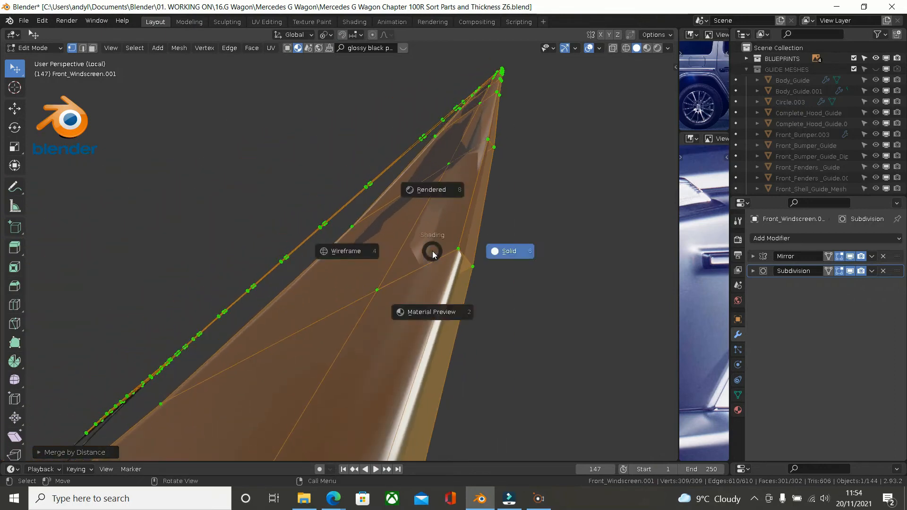
{"action": "left_click", "coordinate": [339, 254]}
{"action": "scroll", "coordinate": [425, 250], "scroll_direction": "up", "scroll_amount": 1}
{"action": "middle_click_drag", "start_coordinate": [427, 253], "coordinate": [421, 275]}
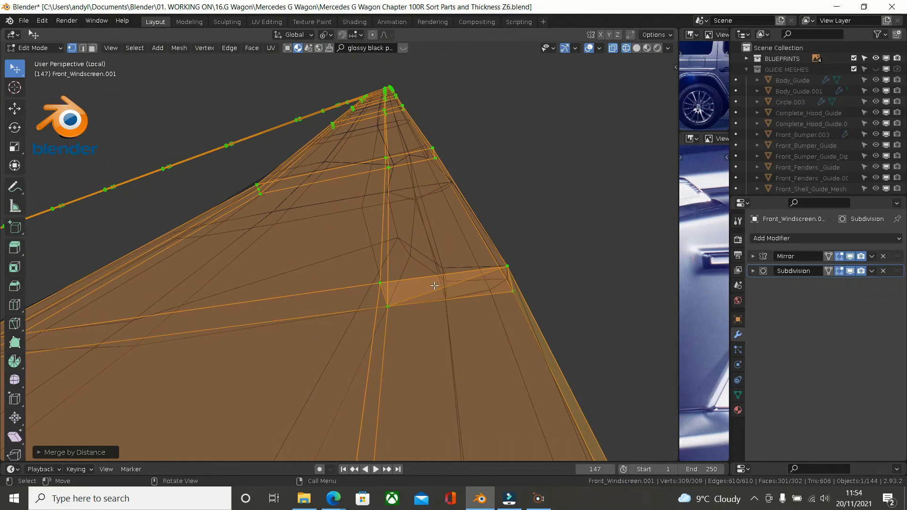
{"action": "left_click", "coordinate": [86, 49]}
{"action": "left_click", "coordinate": [445, 292]}
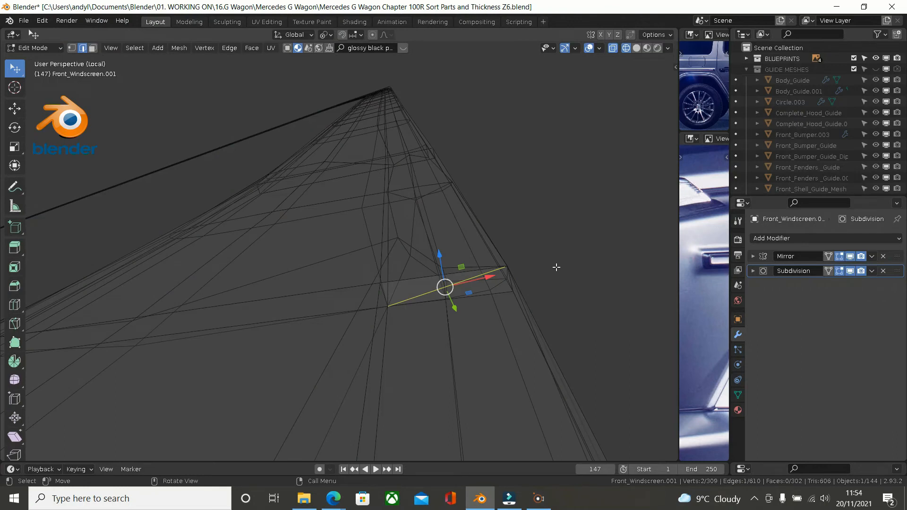
{"action": "key", "text": "x"}
{"action": "left_click", "coordinate": [544, 254]}
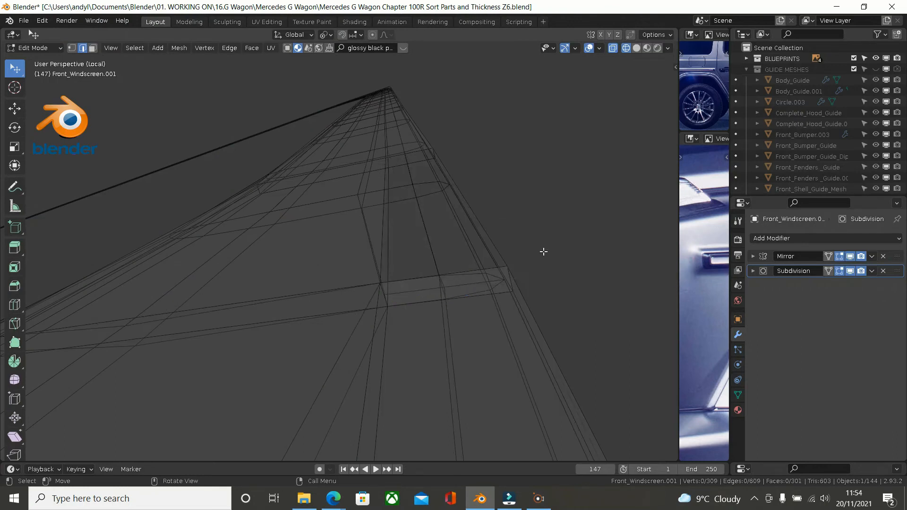
- Examine the vertices around the open gap from several angles in solid shading with vertex select mode
{"action": "middle_click_drag", "start_coordinate": [543, 252], "coordinate": [478, 259]}
{"action": "key", "text": "z"}
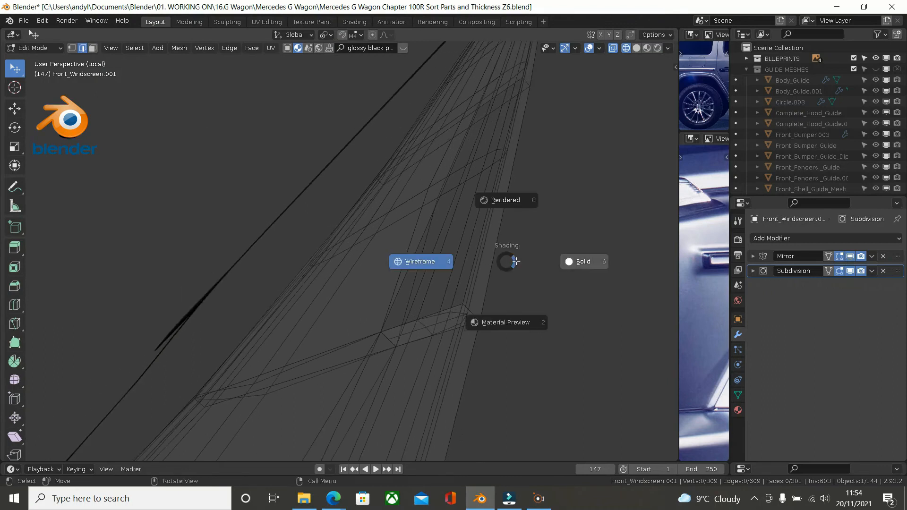
{"action": "left_click", "coordinate": [535, 263]}
{"action": "middle_click_drag", "start_coordinate": [506, 288], "coordinate": [454, 334]}
{"action": "middle_click_drag", "start_coordinate": [478, 287], "coordinate": [413, 254]}
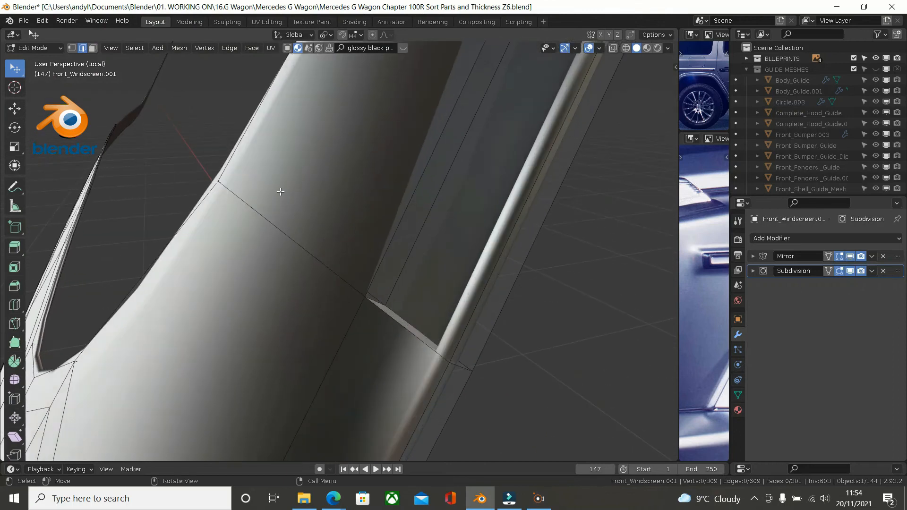
{"action": "left_click", "coordinate": [72, 47]}
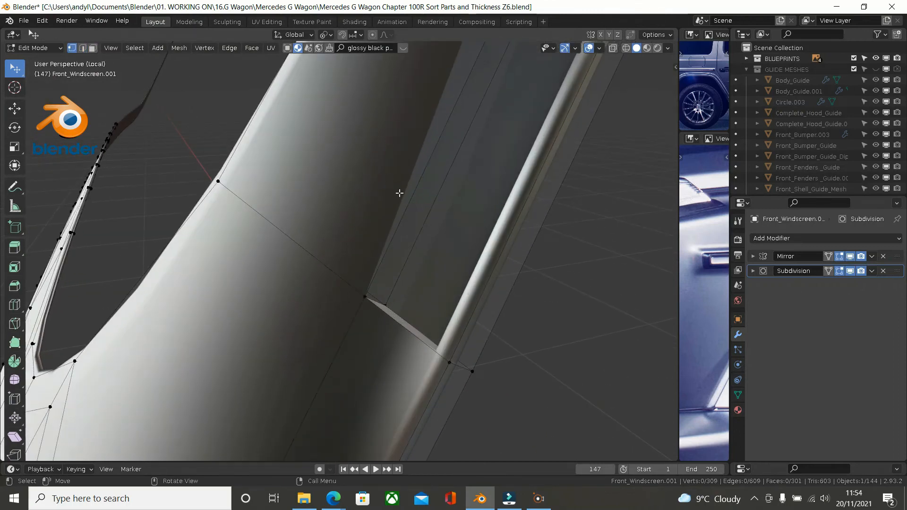
{"action": "middle_click_drag", "start_coordinate": [400, 228], "coordinate": [369, 279]}
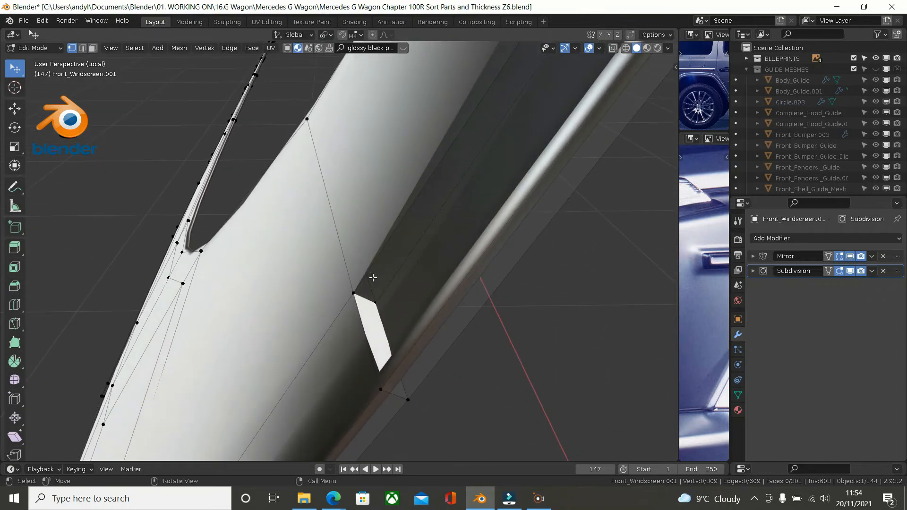
{"action": "left_click", "coordinate": [375, 310]}
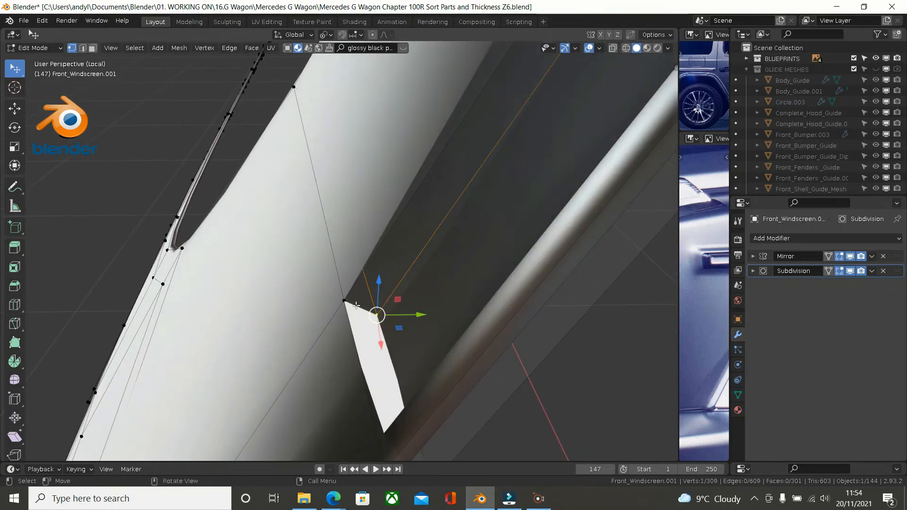
{"action": "scroll", "coordinate": [453, 273], "scroll_direction": "down", "scroll_amount": 3}
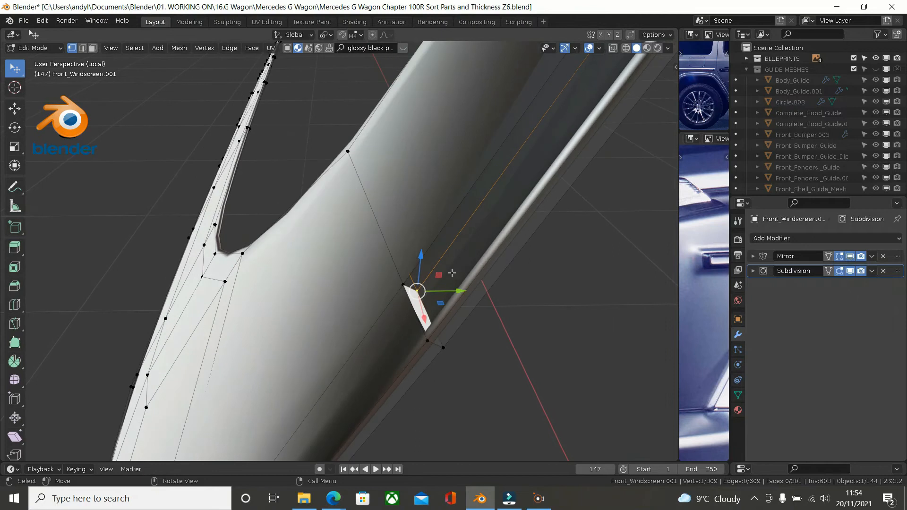
{"action": "middle_click_drag", "start_coordinate": [534, 220], "coordinate": [402, 240]}
{"action": "scroll", "coordinate": [403, 240], "scroll_direction": "up", "scroll_amount": 1}
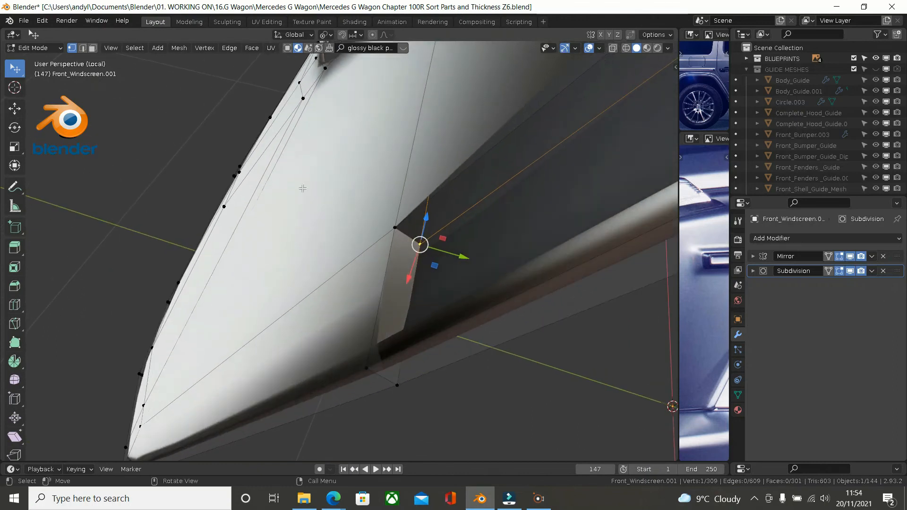
- Delete the short edge joining the two closely spaced vertices at the inner corner of the gap
{"action": "left_click", "coordinate": [85, 48]}
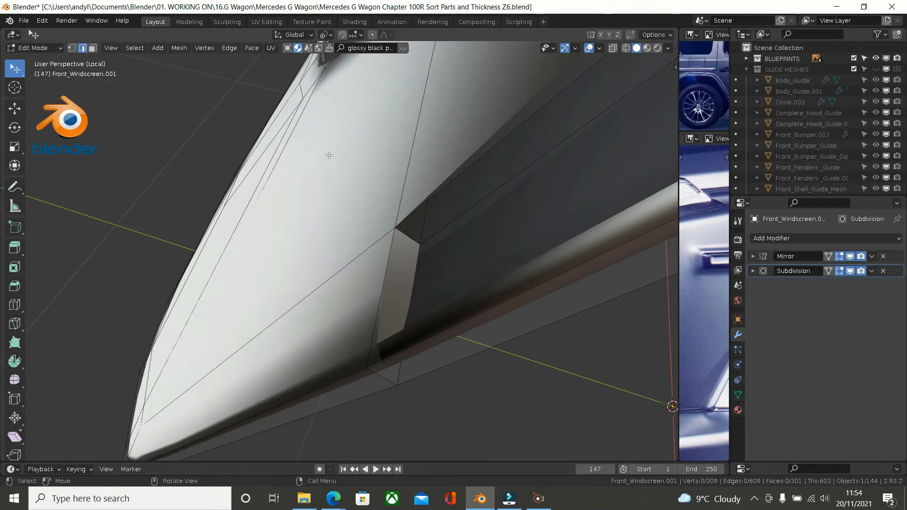
{"action": "mouse_move", "coordinate": [416, 264]}
{"action": "middle_mouse_down"}
{"action": "mouse_move", "coordinate": [411, 239]}
{"action": "mouse_move", "coordinate": [347, 194]}
{"action": "mouse_move", "coordinate": [377, 205]}
{"action": "mouse_move", "coordinate": [413, 276]}
{"action": "mouse_move", "coordinate": [414, 249]}
{"action": "middle_mouse_up"}
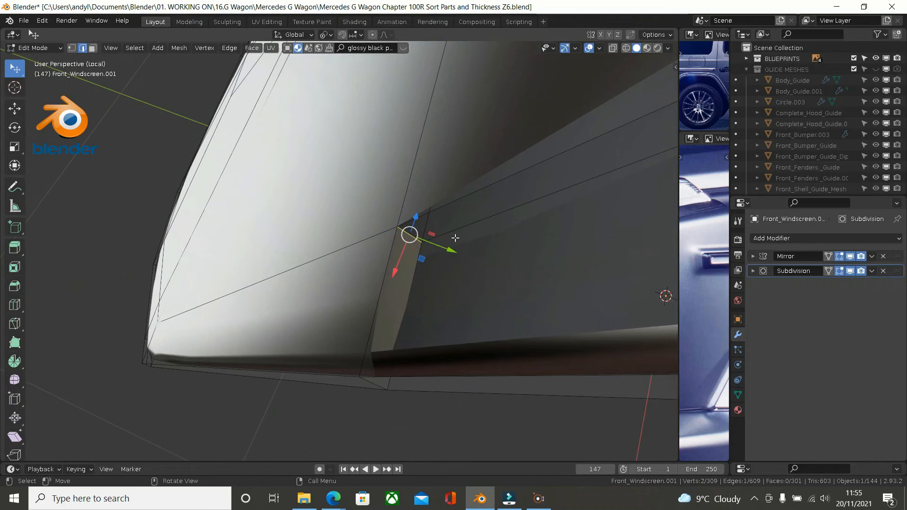
{"action": "key", "text": "x"}
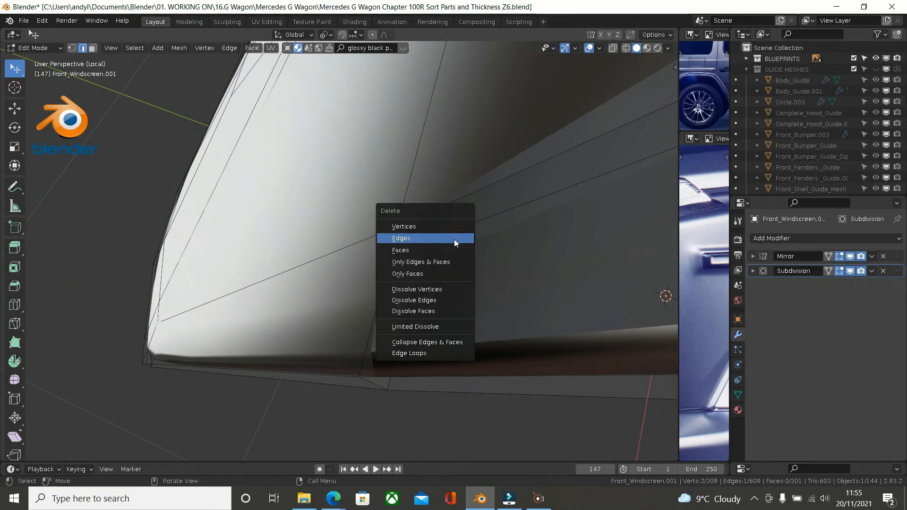
{"action": "left_click", "coordinate": [455, 239]}
- Inspect the remaining geometry around the flaw in wireframe and solid shading, comparing Object Mode with Edit Mode
{"action": "middle_click_drag", "start_coordinate": [458, 217], "coordinate": [600, 186]}
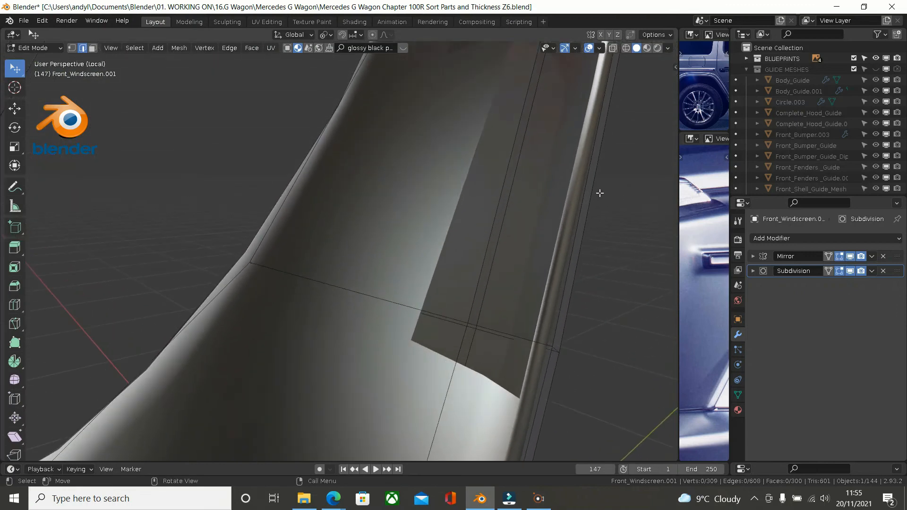
{"action": "key", "text": "z"}
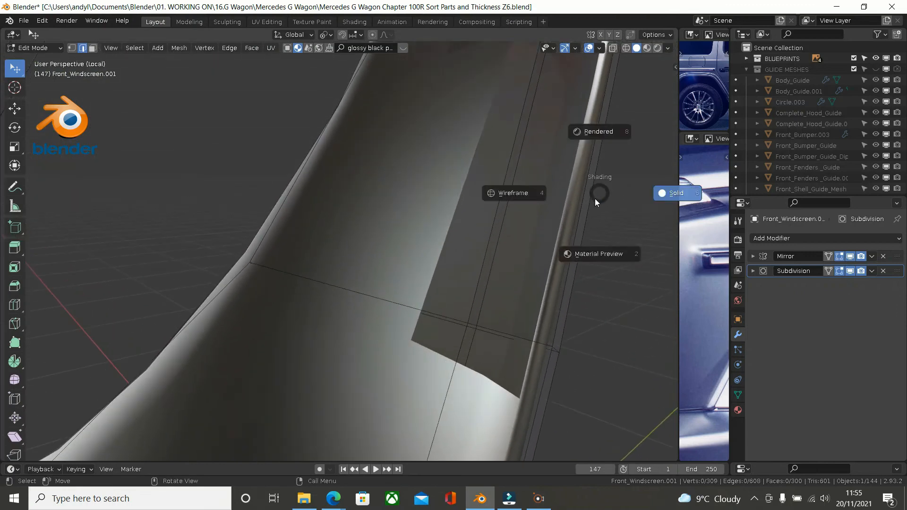
{"action": "left_click", "coordinate": [502, 193]}
{"action": "mouse_move", "coordinate": [501, 189]}
{"action": "middle_mouse_down"}
{"action": "mouse_move", "coordinate": [488, 203]}
{"action": "mouse_move", "coordinate": [444, 206]}
{"action": "mouse_move", "coordinate": [457, 187]}
{"action": "middle_mouse_up"}
{"action": "key", "text": "Tab"}
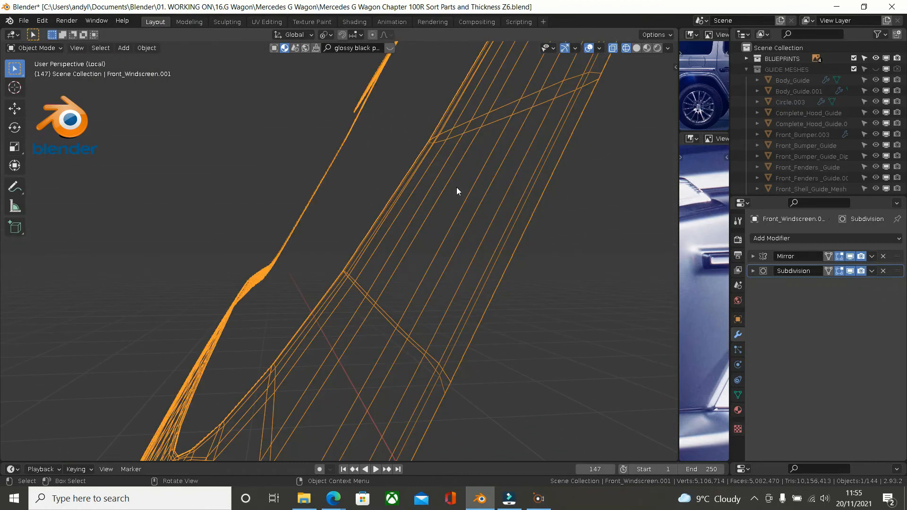
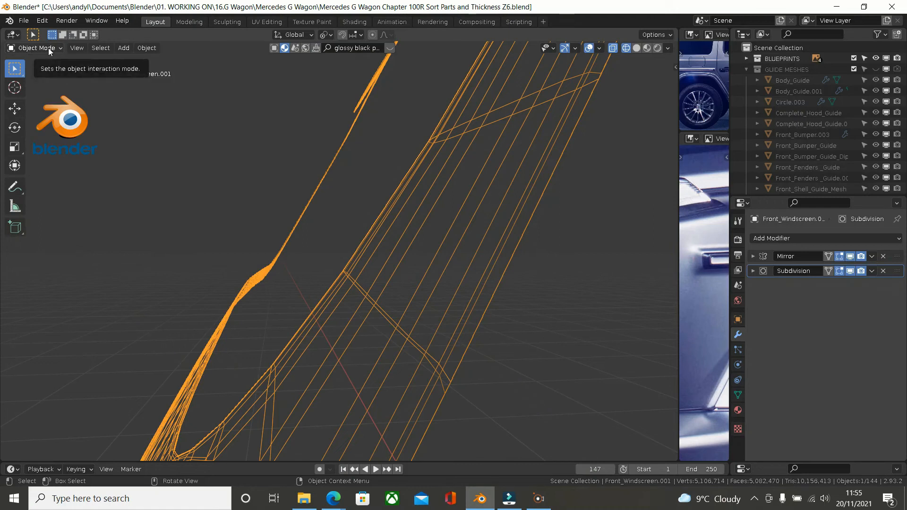
{"action": "key", "text": "Tab"}
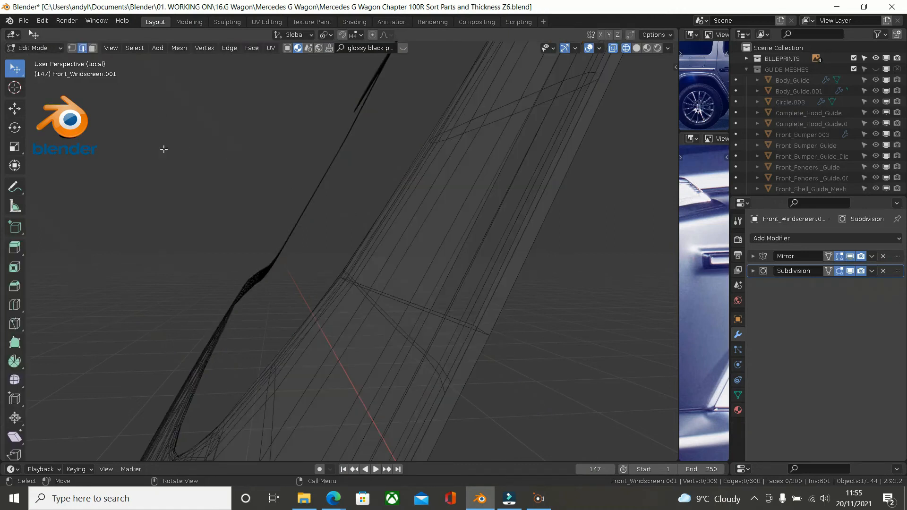
{"action": "left_click", "coordinate": [72, 48]}
{"action": "mouse_move", "coordinate": [361, 209]}
{"action": "middle_mouse_down"}
{"action": "mouse_move", "coordinate": [402, 164]}
{"action": "mouse_move", "coordinate": [457, 156]}
{"action": "mouse_move", "coordinate": [422, 186]}
{"action": "mouse_move", "coordinate": [466, 194]}
{"action": "mouse_move", "coordinate": [277, 387]}
{"action": "mouse_move", "coordinate": [371, 300]}
{"action": "mouse_move", "coordinate": [344, 294]}
{"action": "mouse_move", "coordinate": [274, 387]}
{"action": "mouse_move", "coordinate": [288, 307]}
{"action": "mouse_move", "coordinate": [295, 324]}
{"action": "mouse_move", "coordinate": [409, 202]}
{"action": "mouse_move", "coordinate": [420, 238]}
{"action": "mouse_move", "coordinate": [480, 227]}
{"action": "mouse_move", "coordinate": [481, 211]}
{"action": "mouse_move", "coordinate": [470, 217]}
{"action": "mouse_move", "coordinate": [508, 227]}
{"action": "mouse_move", "coordinate": [462, 268]}
{"action": "middle_mouse_up"}
{"action": "key", "text": "z"}
{"action": "left_click", "coordinate": [575, 229]}
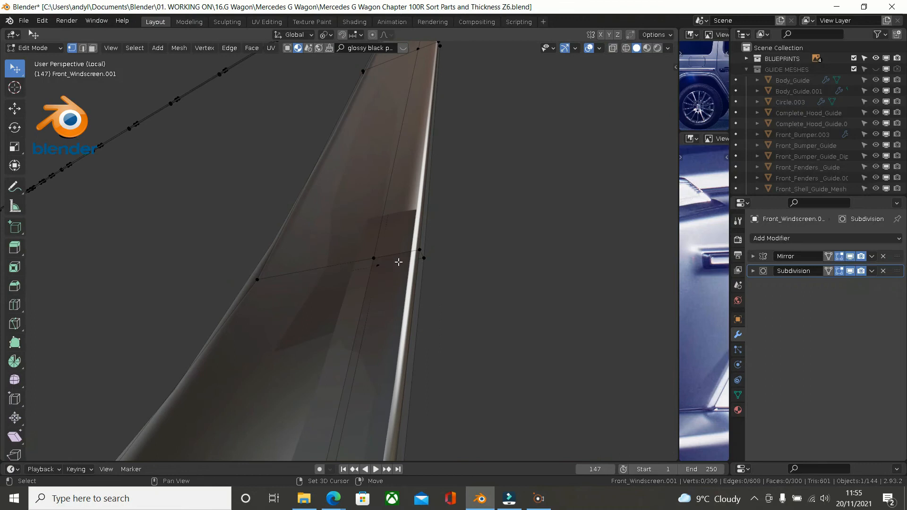
{"action": "scroll", "coordinate": [393, 257], "scroll_direction": "up", "scroll_amount": 1}
{"action": "middle_click_drag", "start_coordinate": [393, 256], "coordinate": [397, 217], "text": "shift"}
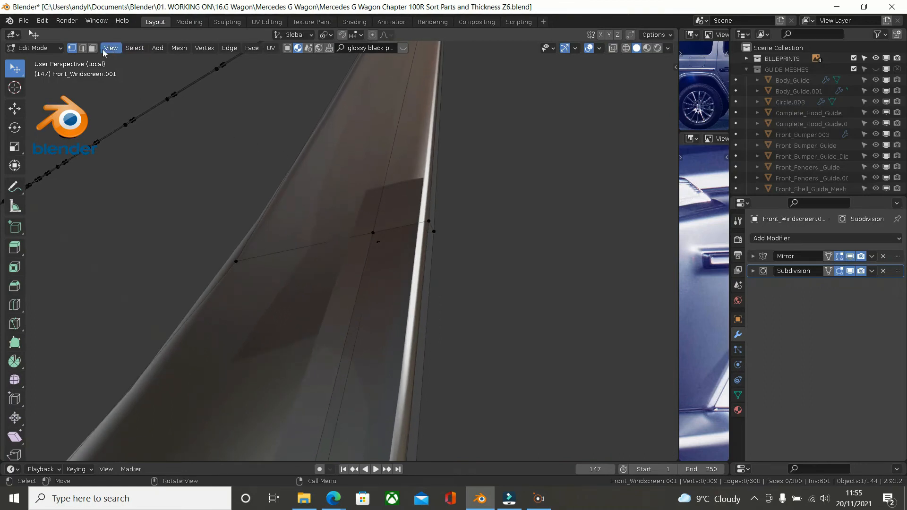
- Select individual faces beside the gap in face select mode to check their extent and overlap
{"action": "left_click", "coordinate": [382, 350]}
{"action": "middle_click_drag", "start_coordinate": [382, 350], "coordinate": [427, 176]}
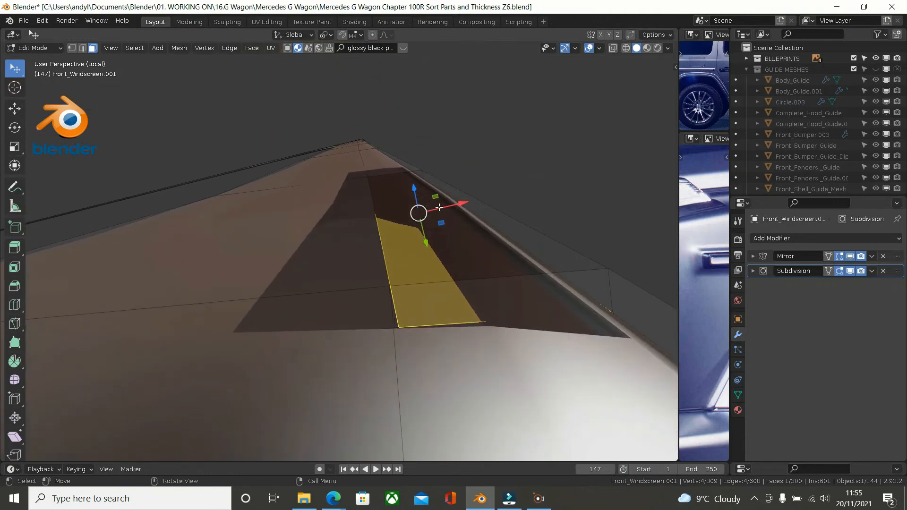
{"action": "middle_click_drag", "start_coordinate": [427, 239], "coordinate": [399, 269]}
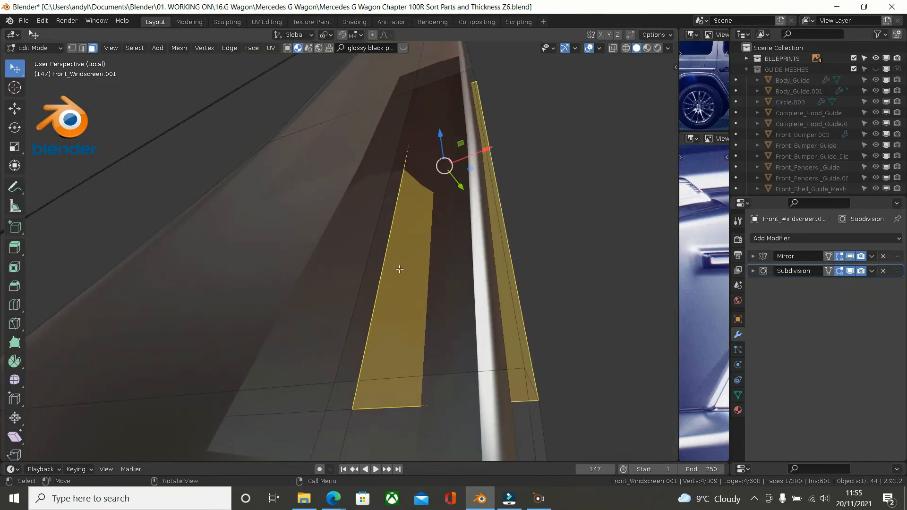
{"action": "left_click", "coordinate": [327, 236]}
{"action": "middle_click_drag", "start_coordinate": [355, 236], "coordinate": [402, 248]}
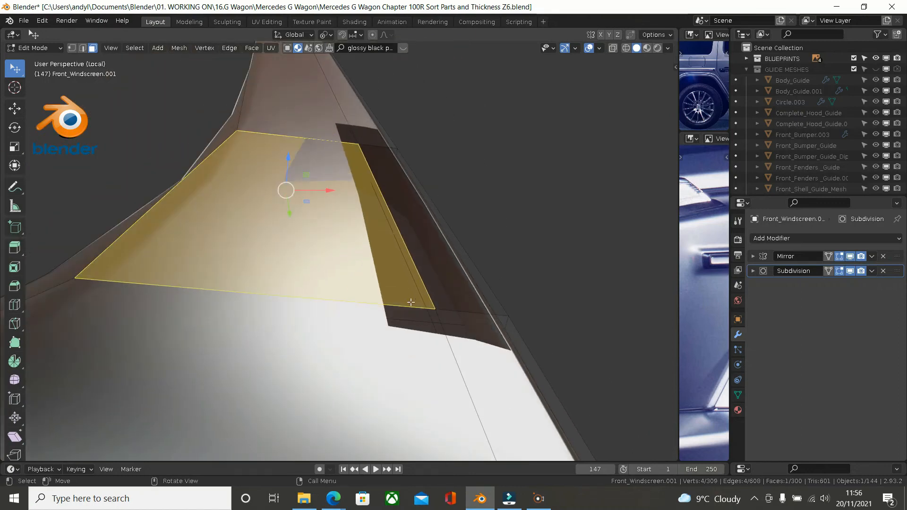
- Select the narrow face along the outer side of the gap to check its extent
{"action": "middle_click_drag", "start_coordinate": [355, 314], "coordinate": [448, 281]}
{"action": "left_click", "coordinate": [406, 324]}
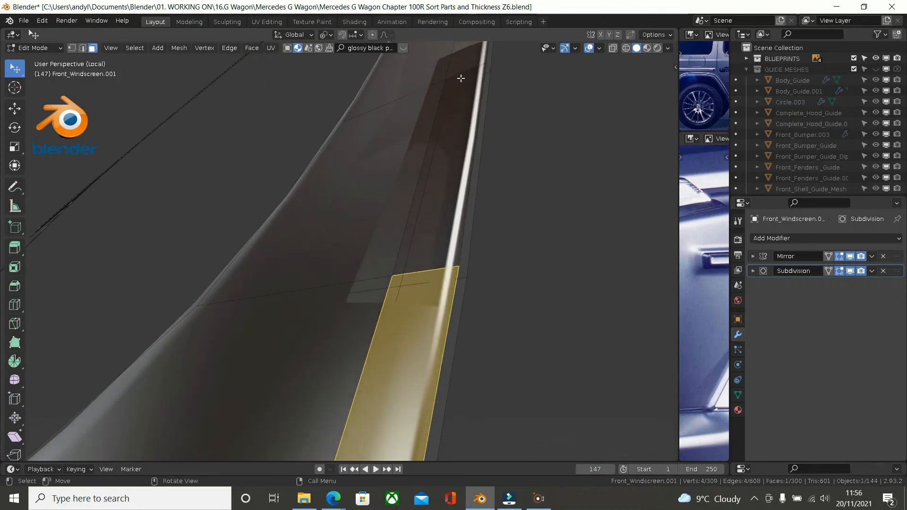
{"action": "middle_click_drag", "start_coordinate": [461, 78], "coordinate": [431, 71]}
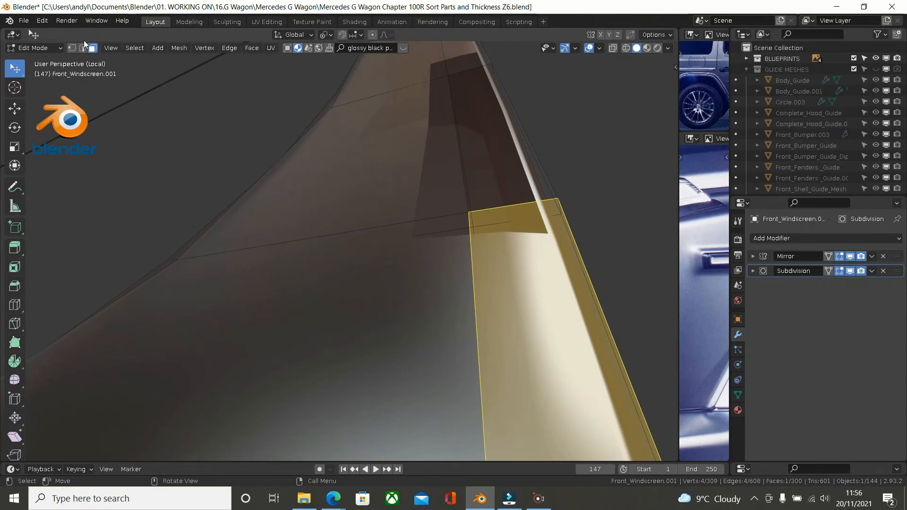
{"action": "left_click", "coordinate": [74, 48]}
{"action": "middle_click_drag", "start_coordinate": [445, 98], "coordinate": [460, 84]}
{"action": "middle_click_drag", "start_coordinate": [494, 187], "coordinate": [479, 192]}
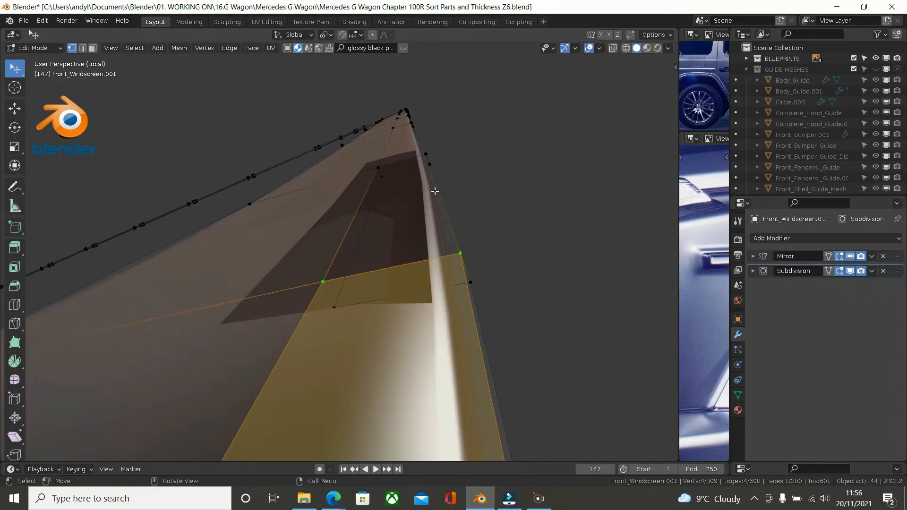
{"action": "left_click", "coordinate": [379, 166]}
{"action": "left_click", "coordinate": [426, 157], "text": "shift"}
{"action": "left_click", "coordinate": [460, 252], "text": "shift"}
{"action": "left_click", "coordinate": [323, 279], "text": "shift"}
{"action": "key", "text": "x"}
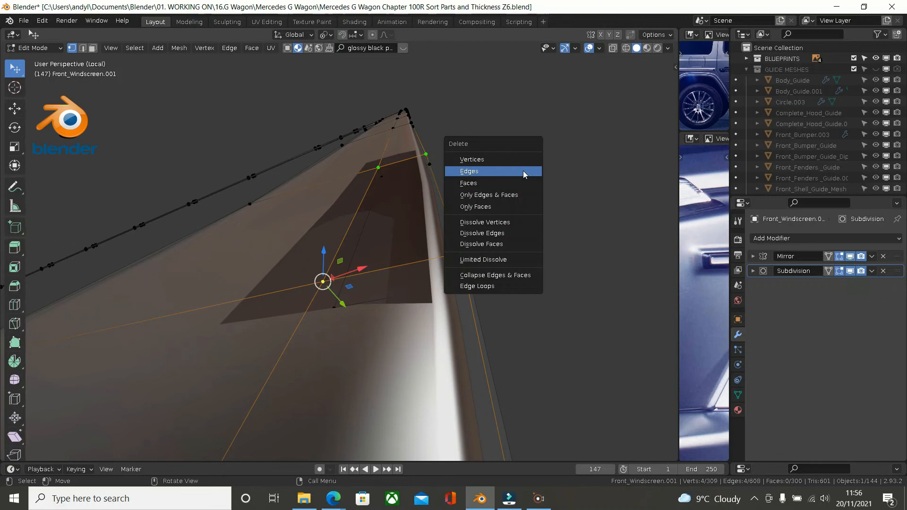
{"action": "key", "text": "Escape"}
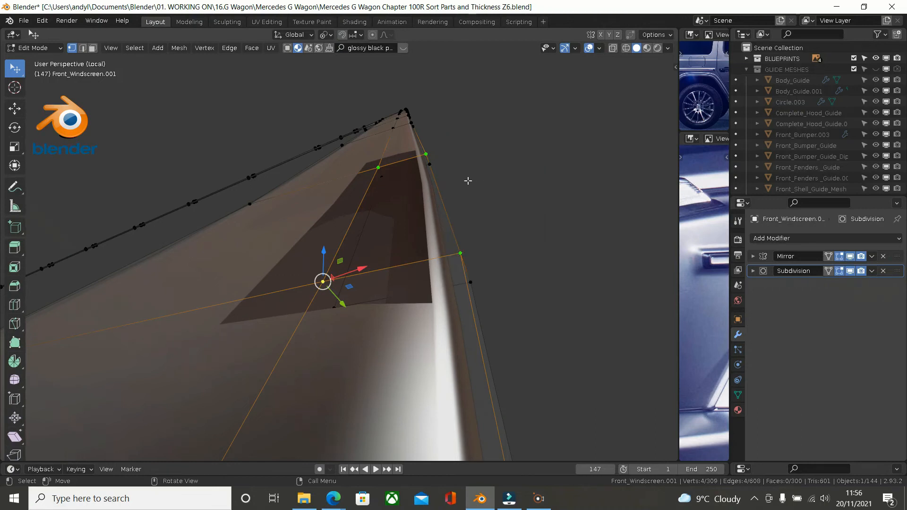
- Examine the four selected corner vertices and the dark patch between them from several angles
{"action": "middle_click_drag", "start_coordinate": [520, 180], "coordinate": [435, 172]}
{"action": "scroll", "coordinate": [470, 151], "scroll_direction": "down", "scroll_amount": 4}
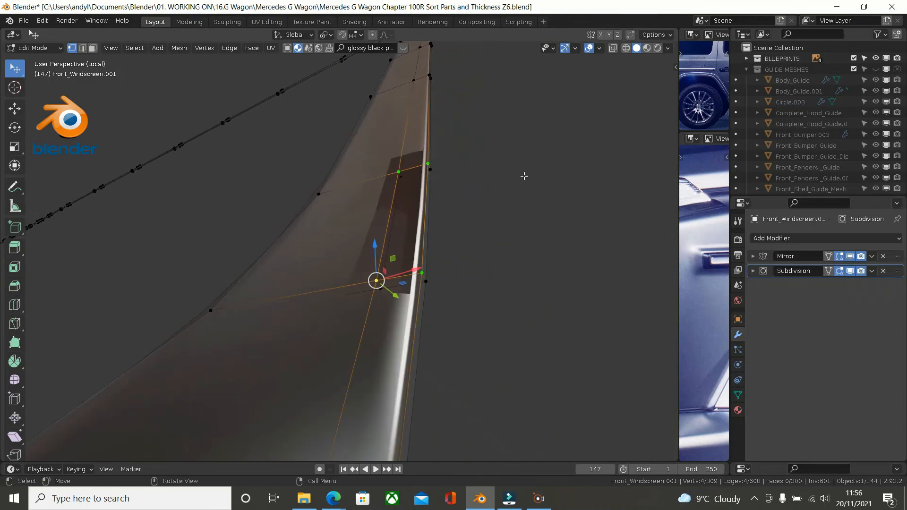
{"action": "key", "text": "z"}
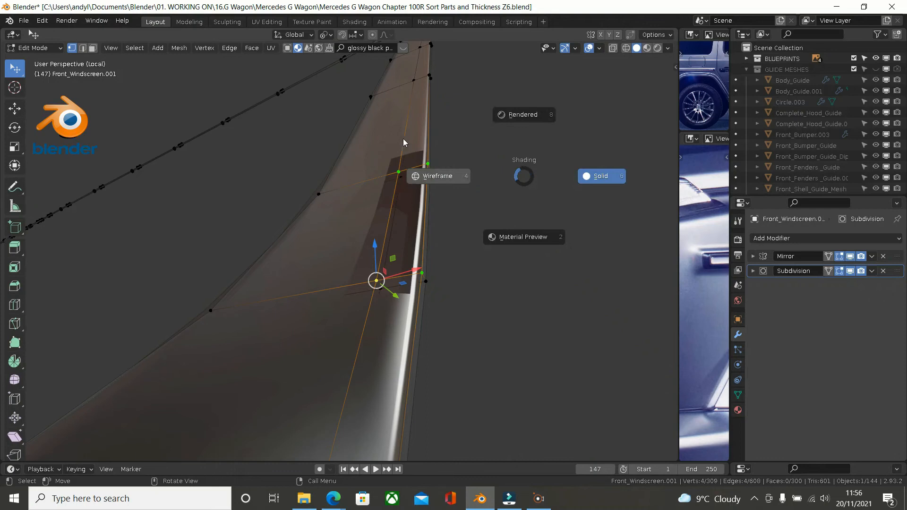
{"action": "key", "text": "Escape"}
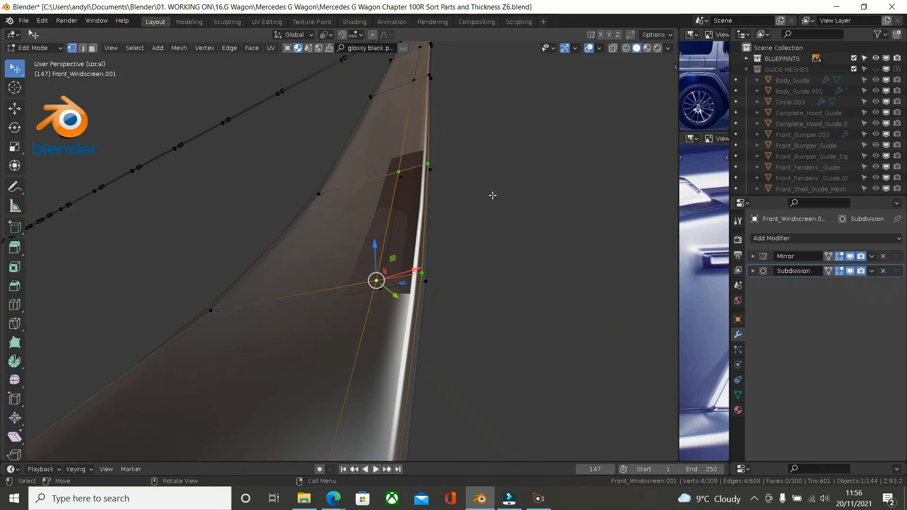
{"action": "scroll", "coordinate": [472, 191], "scroll_direction": "up", "scroll_amount": 1}
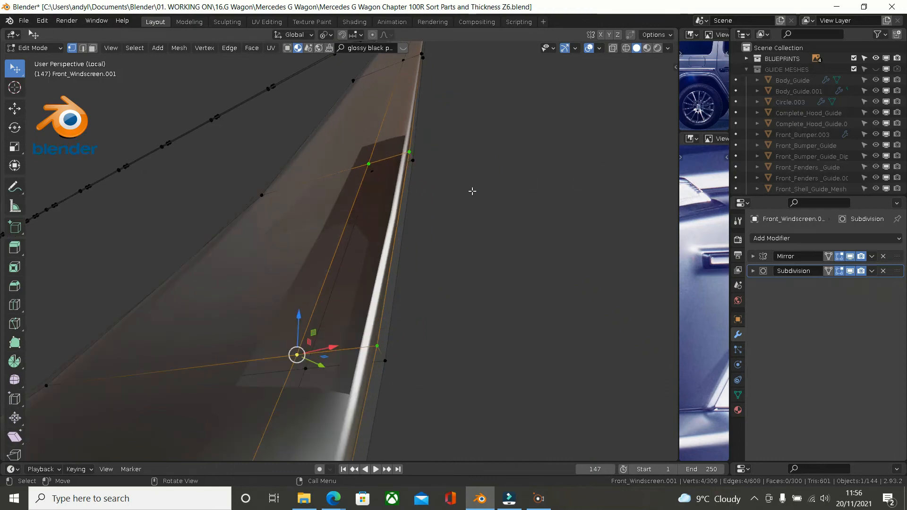
{"action": "scroll", "coordinate": [469, 177], "scroll_direction": "down", "scroll_amount": 3}
{"action": "scroll", "coordinate": [469, 176], "scroll_direction": "up", "scroll_amount": 2}
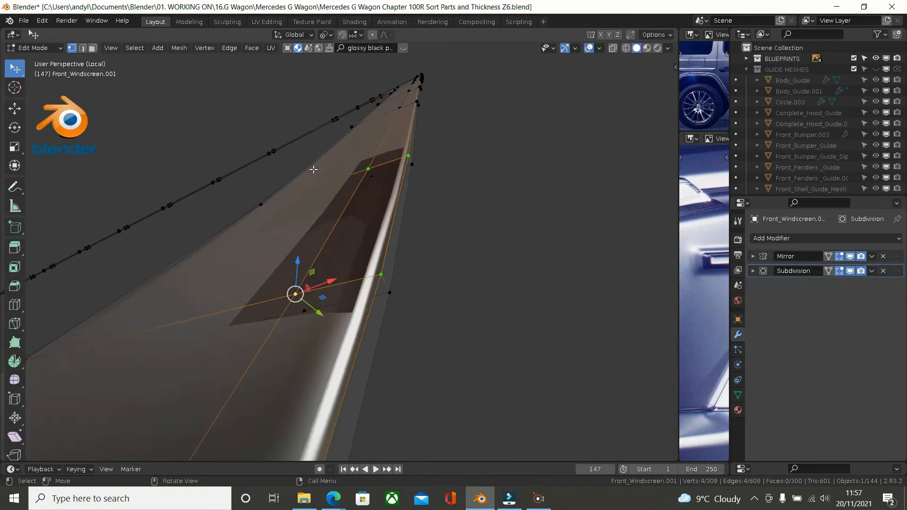
- In wireframe shading, create an edge between the two closely spaced, unconnected vertices of the border's inner and outer layers
{"action": "key", "text": "z"}
{"action": "left_click", "coordinate": [230, 168]}
{"action": "mouse_move", "coordinate": [326, 168]}
{"action": "middle_mouse_down"}
{"action": "mouse_move", "coordinate": [399, 156]}
{"action": "mouse_move", "coordinate": [399, 137]}
{"action": "mouse_move", "coordinate": [398, 148]}
{"action": "middle_mouse_up"}
{"action": "left_click", "coordinate": [384, 182]}
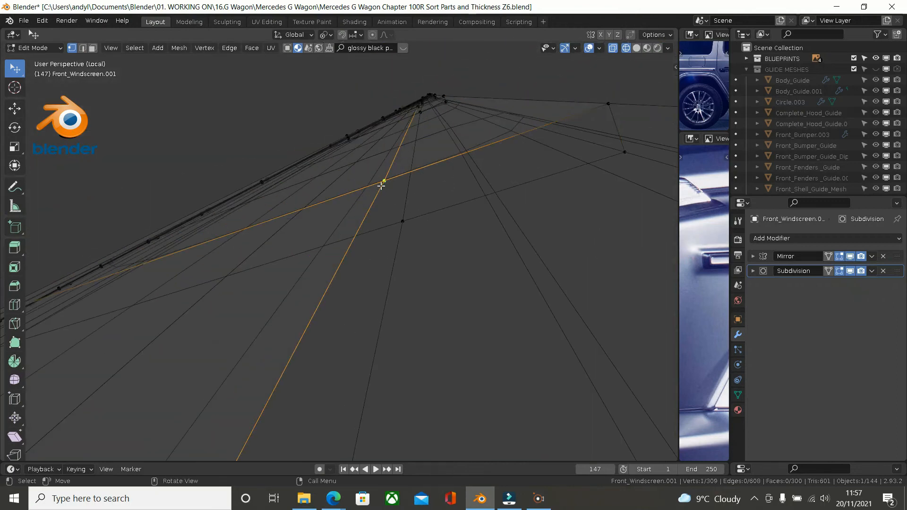
{"action": "left_click", "coordinate": [403, 221], "text": "shift"}
{"action": "key", "text": "j"}
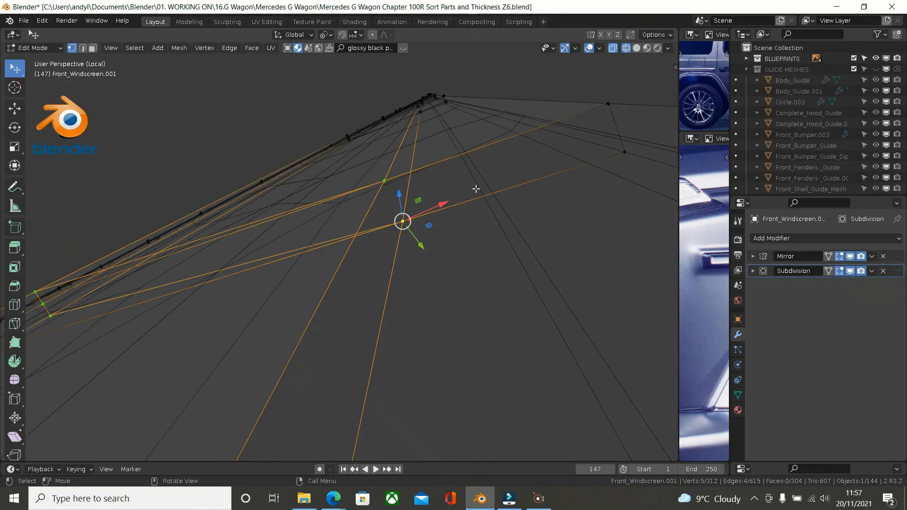
{"action": "key", "text": "ctrl+z"}
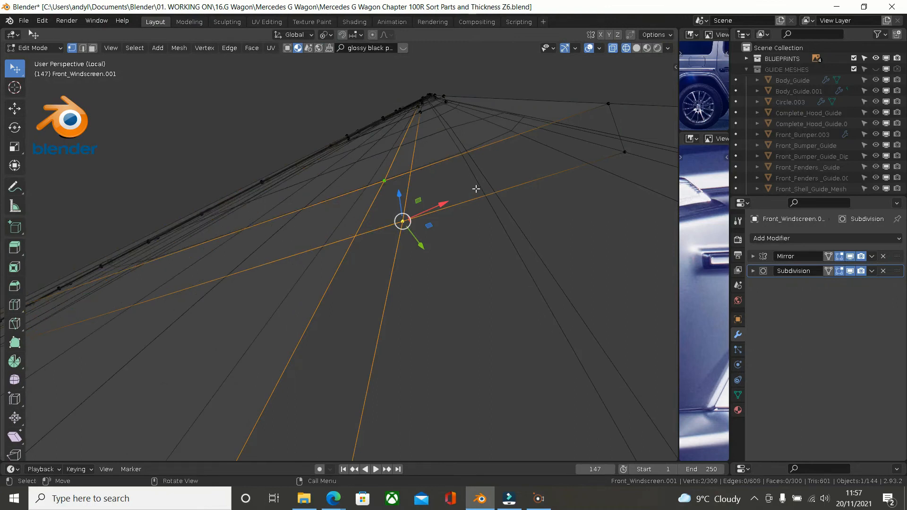
{"action": "key", "text": "f"}
- Create a second edge between the next pair of unconnected inner and outer layer vertices
{"action": "middle_click_drag", "start_coordinate": [476, 188], "coordinate": [507, 215]}
{"action": "left_click", "coordinate": [494, 195]}
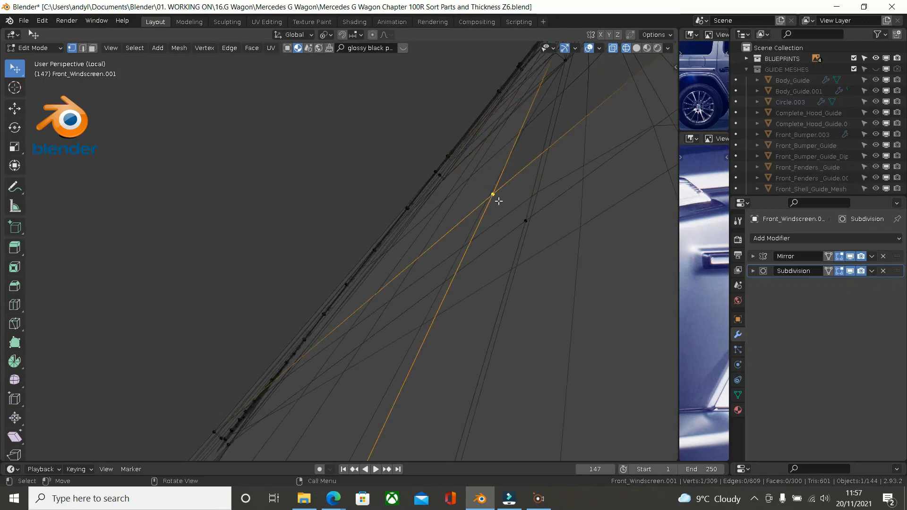
{"action": "left_click", "coordinate": [525, 222], "text": "shift"}
{"action": "key", "text": "f"}
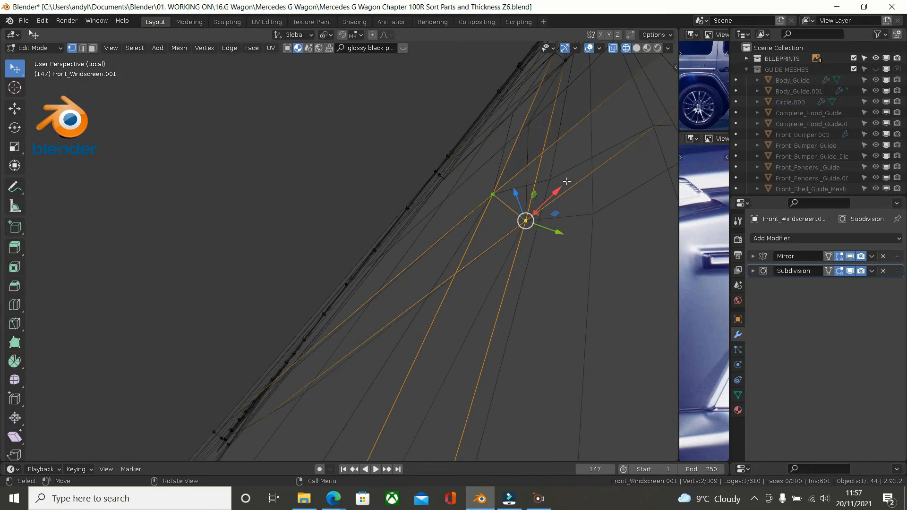
- Switch back to solid shading and check the four vertices surrounding the dark patch on the border strip
{"action": "left_click", "coordinate": [386, 170]}
{"action": "middle_click_drag", "start_coordinate": [386, 170], "coordinate": [600, 246]}
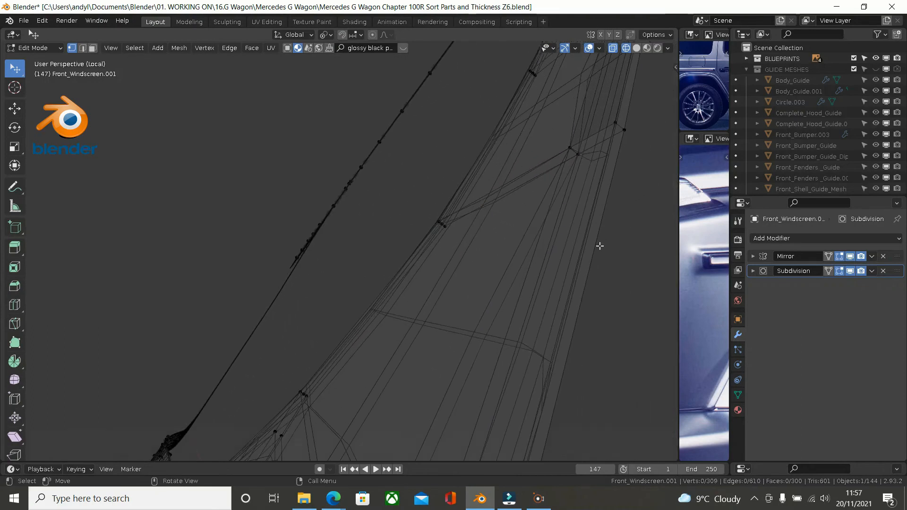
{"action": "key", "text": "z"}
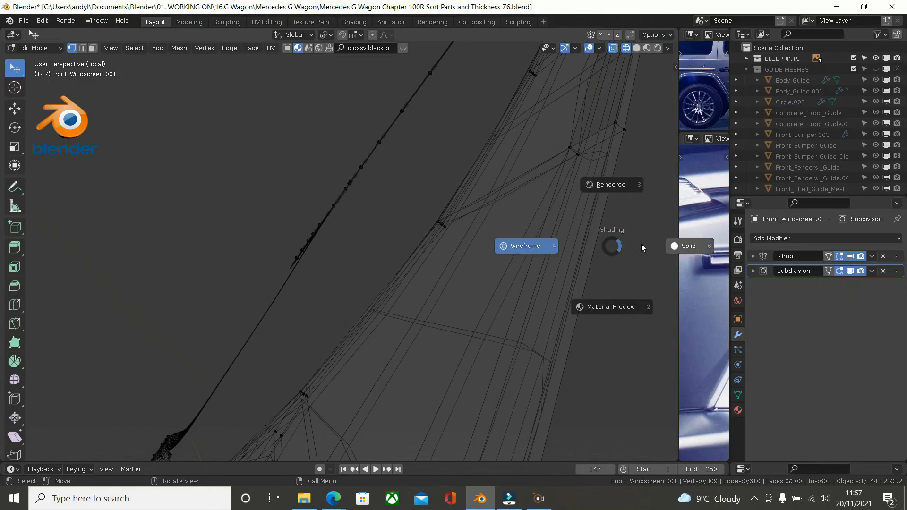
{"action": "left_click", "coordinate": [699, 243]}
{"action": "middle_click_drag", "start_coordinate": [674, 228], "coordinate": [567, 227]}
{"action": "middle_click_drag", "start_coordinate": [580, 191], "coordinate": [567, 137]}
{"action": "left_click", "coordinate": [533, 84]}
{"action": "left_click", "coordinate": [494, 100], "text": "shift"}
{"action": "left_click", "coordinate": [455, 264], "text": "shift"}
{"action": "left_click", "coordinate": [516, 241], "text": "shift"}
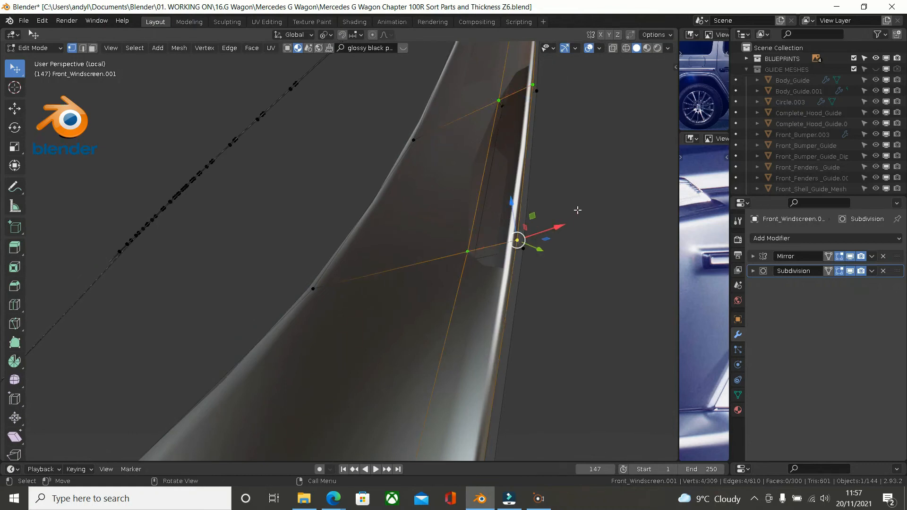
{"action": "middle_click_drag", "start_coordinate": [577, 209], "coordinate": [485, 200]}
{"action": "middle_click_drag", "start_coordinate": [485, 257], "coordinate": [551, 208], "text": "shift"}
{"action": "middle_click_drag", "start_coordinate": [496, 158], "coordinate": [261, 251]}
- Dissolve the edges of the loop crossing the border strip at the flaw
{"action": "left_click", "coordinate": [253, 251], "text": "alt"}
{"action": "middle_click_drag", "start_coordinate": [253, 251], "coordinate": [360, 228]}
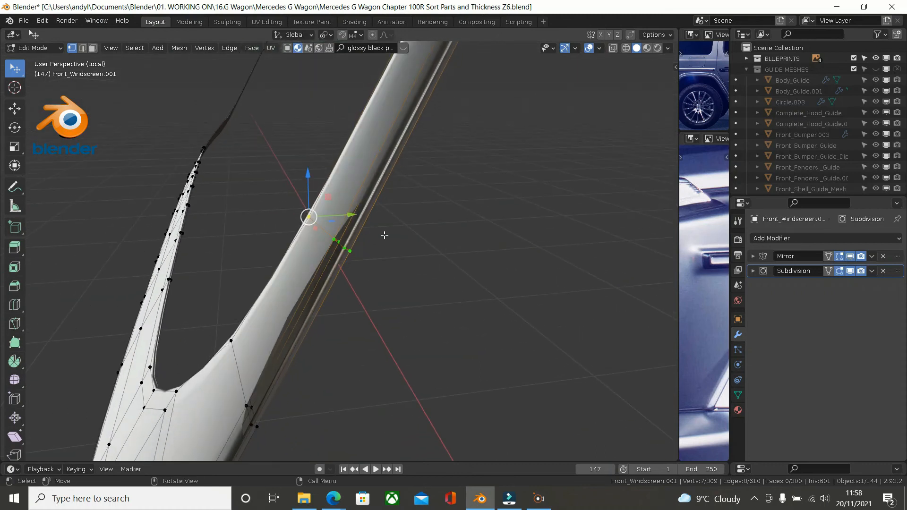
{"action": "key", "text": "x"}
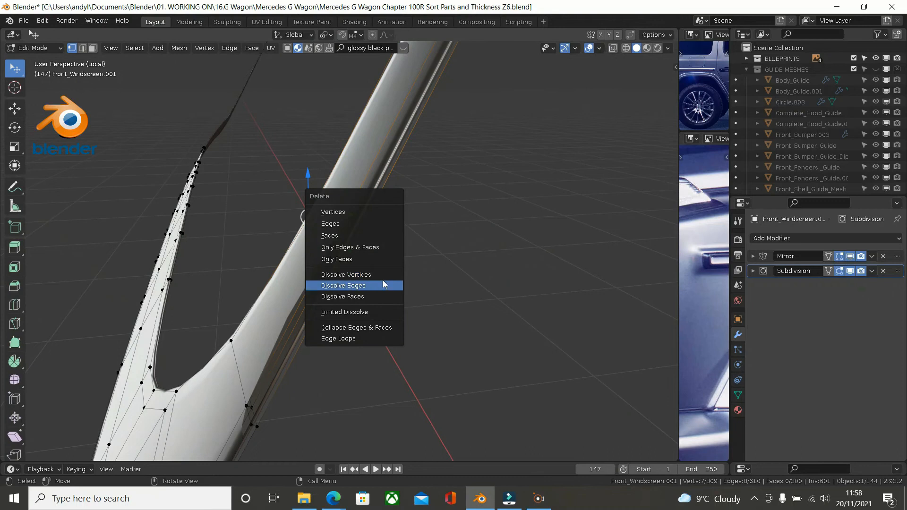
{"action": "left_click", "coordinate": [383, 283]}
- Fill a face between the two outer-side vertices below the gap and the two above it
{"action": "middle_click_drag", "start_coordinate": [399, 233], "coordinate": [493, 161]}
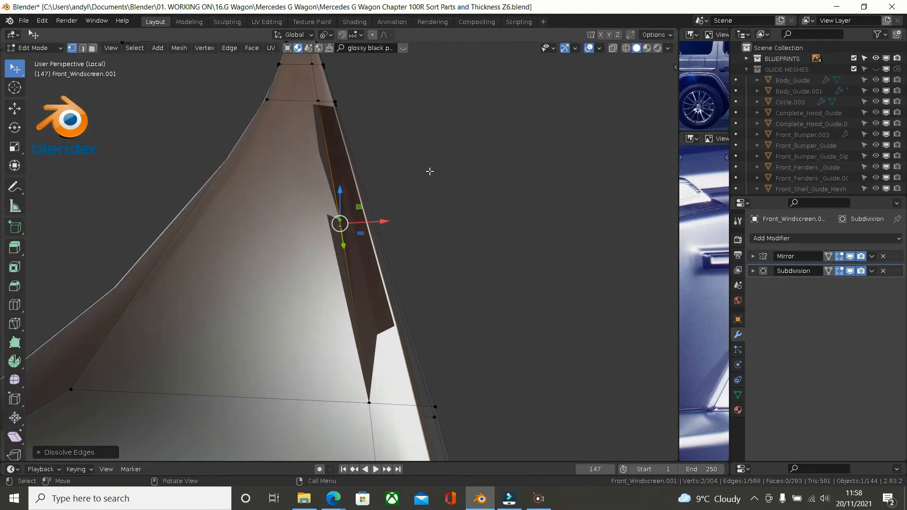
{"action": "middle_click_drag", "start_coordinate": [430, 171], "coordinate": [356, 188]}
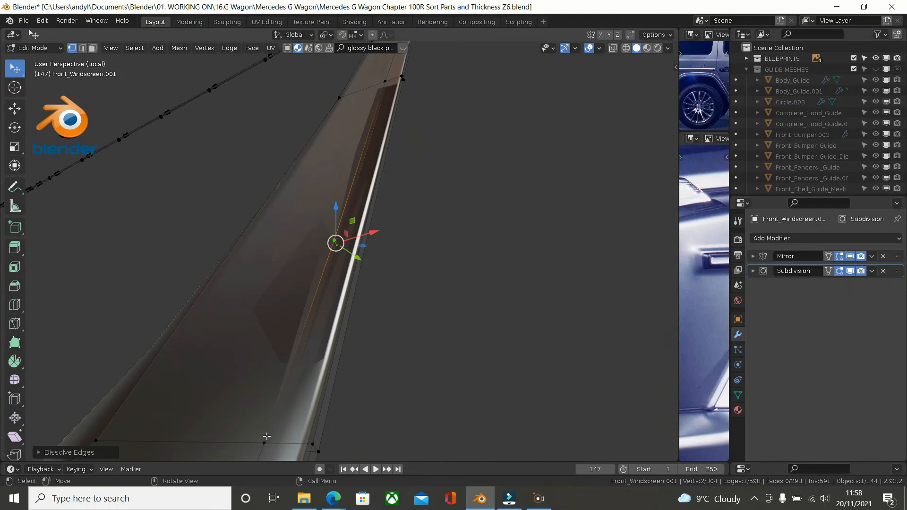
{"action": "left_click", "coordinate": [264, 442]}
{"action": "left_click", "coordinate": [313, 444], "text": "shift"}
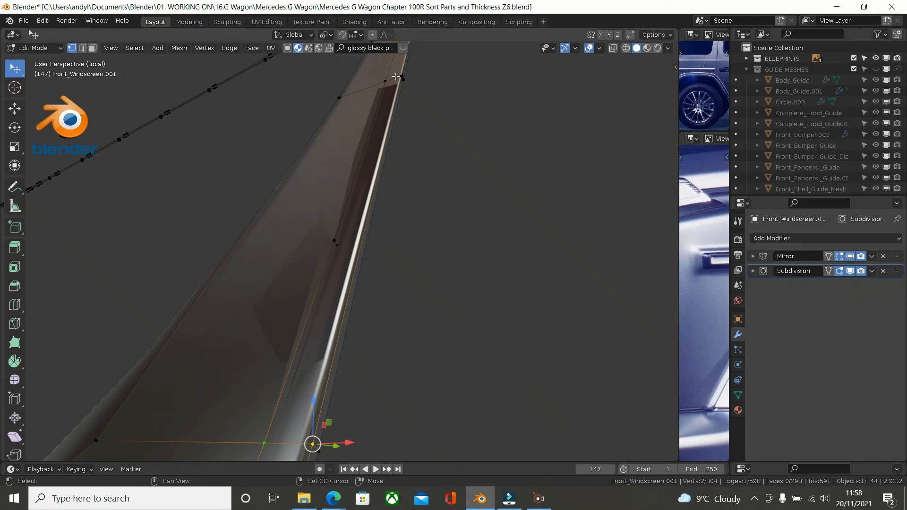
{"action": "left_click", "coordinate": [387, 80], "text": "shift"}
{"action": "left_click", "coordinate": [402, 76], "text": "shift"}
{"action": "key", "text": "f"}
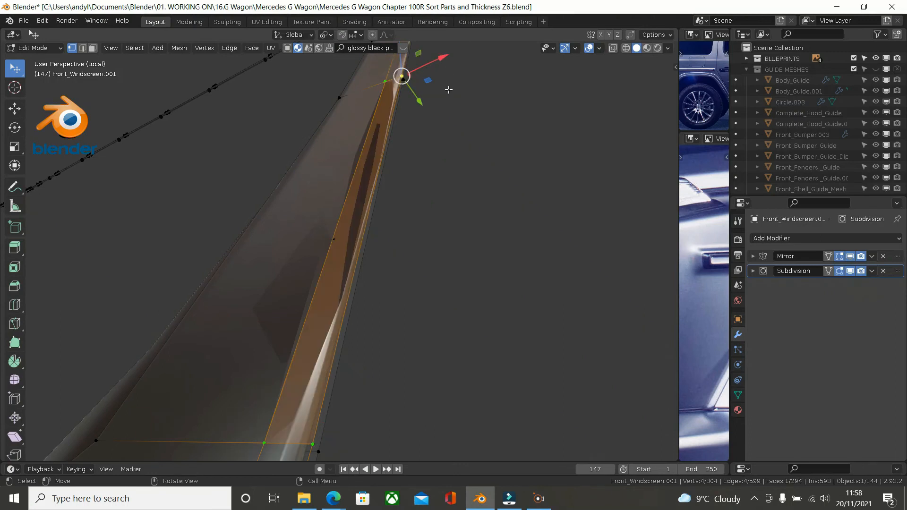
{"action": "key", "text": "alt+a"}
- Recalculate the normals of the entire border mesh
{"action": "middle_click_drag", "start_coordinate": [450, 118], "coordinate": [449, 200]}
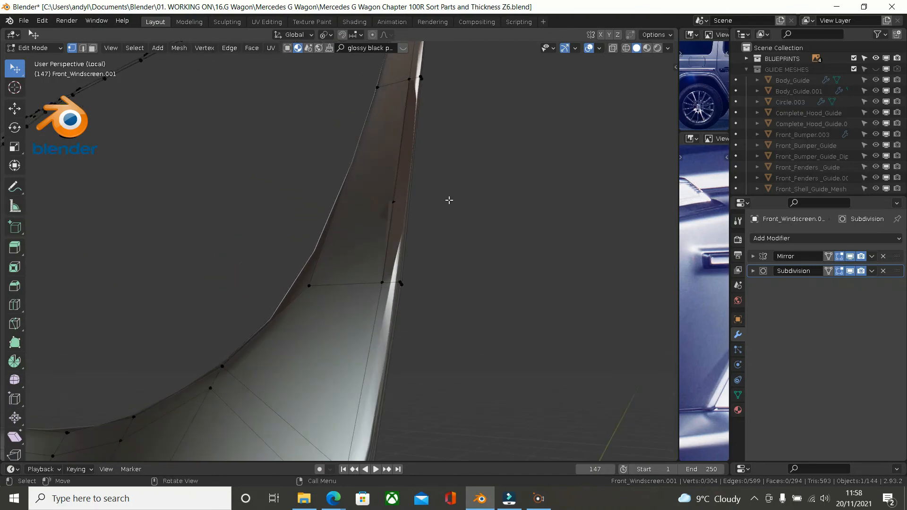
{"action": "key", "text": "a"}
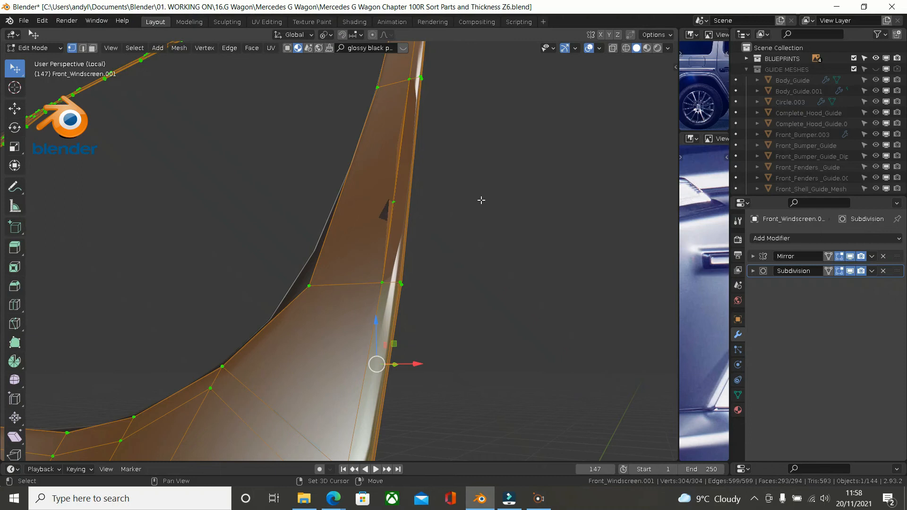
{"action": "key", "text": "shift+n"}
- Dissolve the two leftover stray vertices in the middle of the border strip, using wireframe shading to select them
{"action": "middle_click_drag", "start_coordinate": [426, 198], "coordinate": [368, 204]}
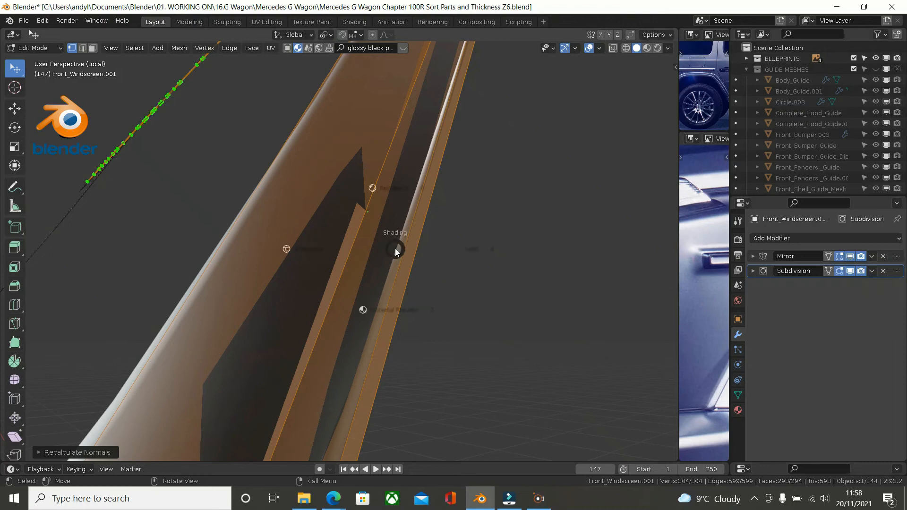
{"action": "left_click", "coordinate": [319, 252]}
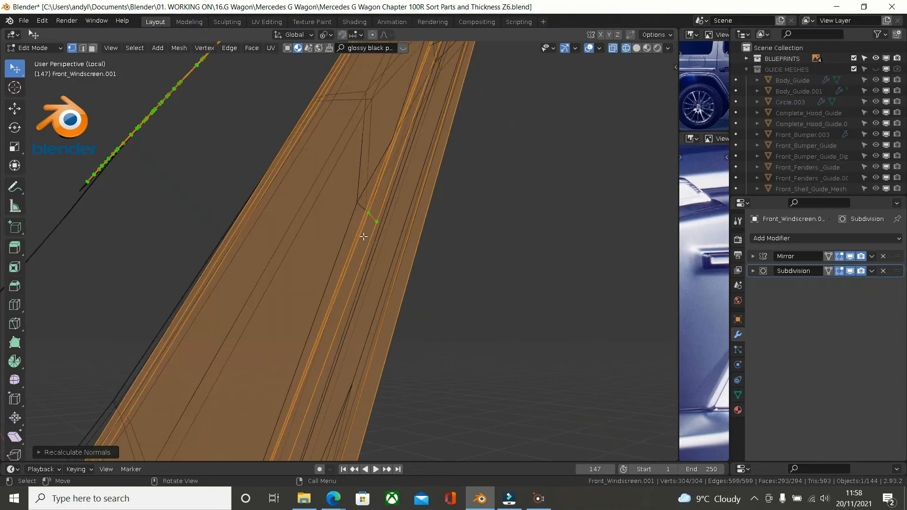
{"action": "left_click", "coordinate": [371, 214]}
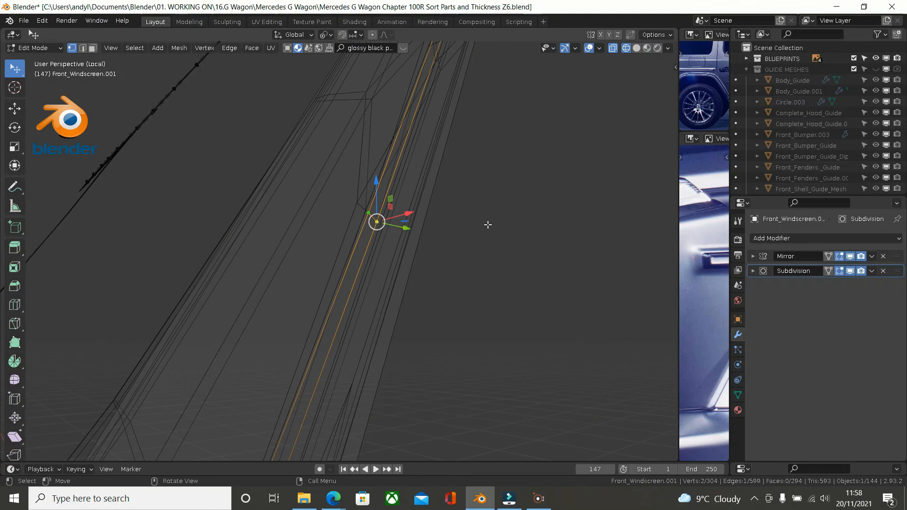
{"action": "key", "text": "Delete"}
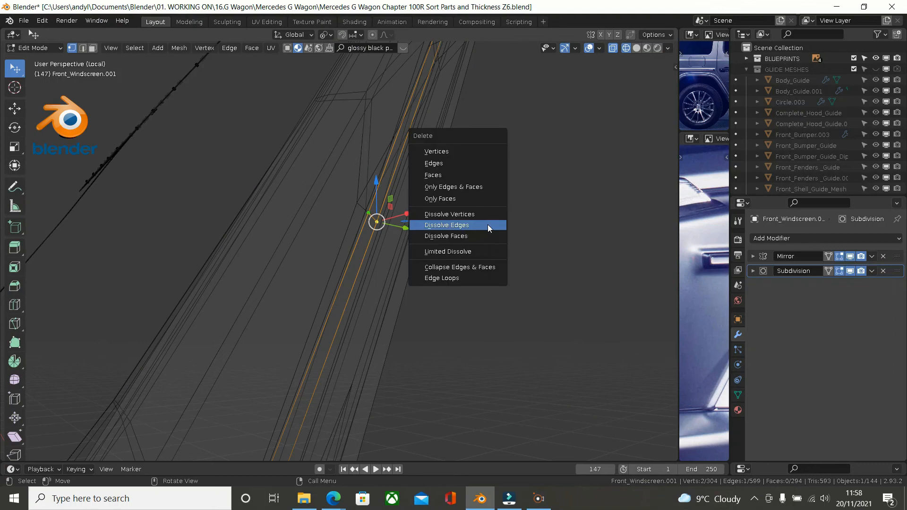
{"action": "left_click", "coordinate": [482, 214]}
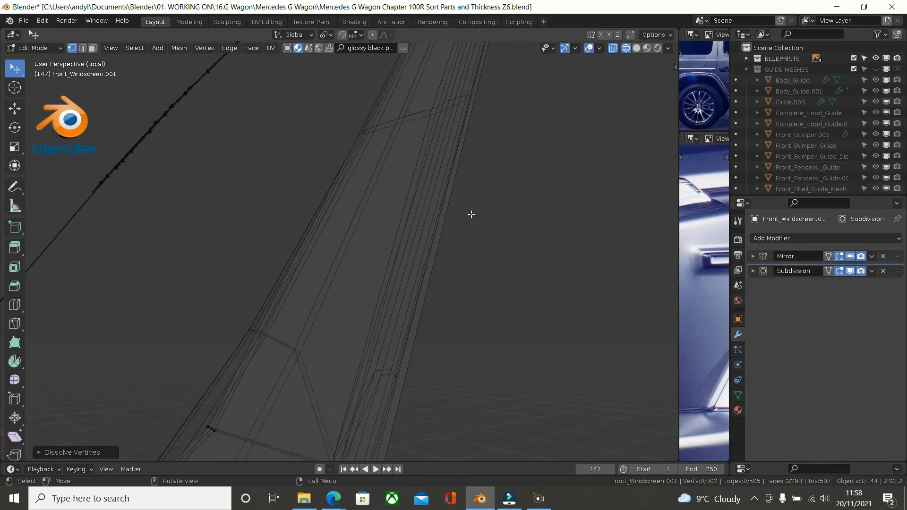
- Return to solid shading and recalculate the normals of the entire border mesh
{"action": "scroll", "coordinate": [471, 214], "scroll_direction": "down", "scroll_amount": 2}
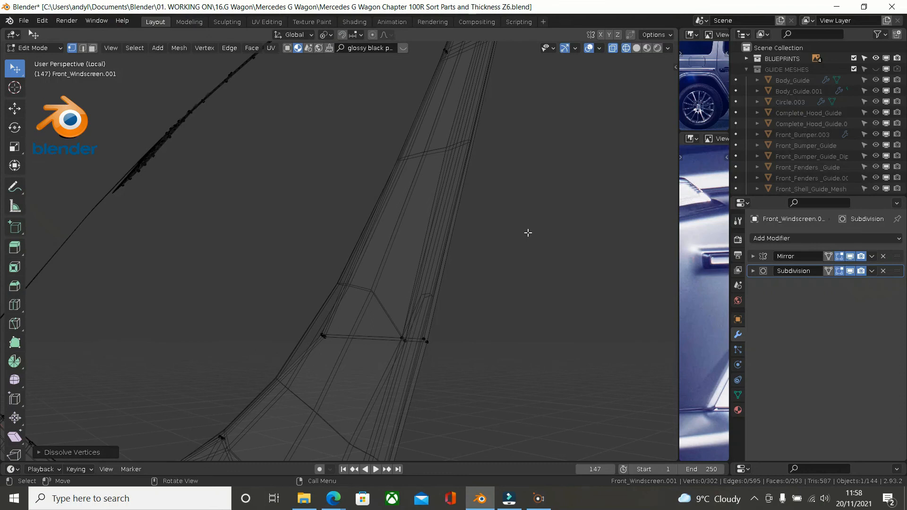
{"action": "key", "text": "z"}
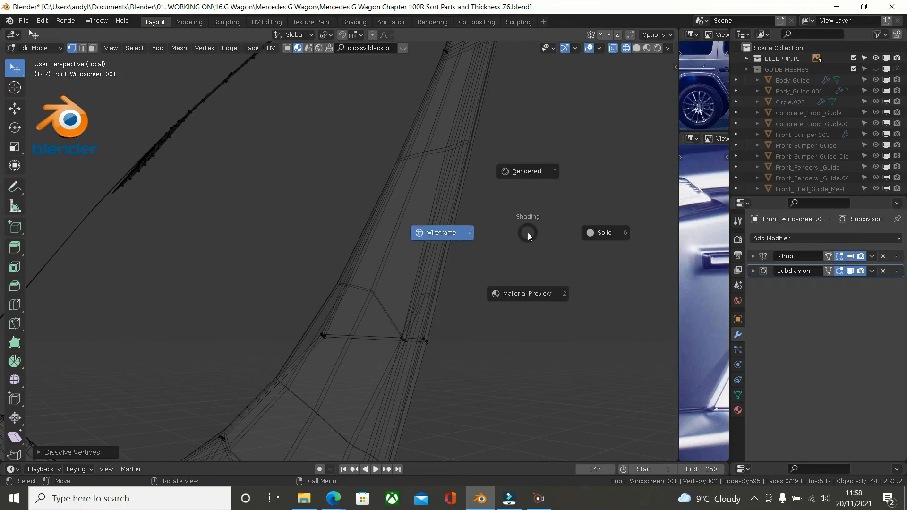
{"action": "left_click", "coordinate": [602, 233]}
{"action": "mouse_move", "coordinate": [474, 231]}
{"action": "middle_mouse_down"}
{"action": "mouse_move", "coordinate": [461, 245]}
{"action": "mouse_move", "coordinate": [482, 265]}
{"action": "middle_mouse_up"}
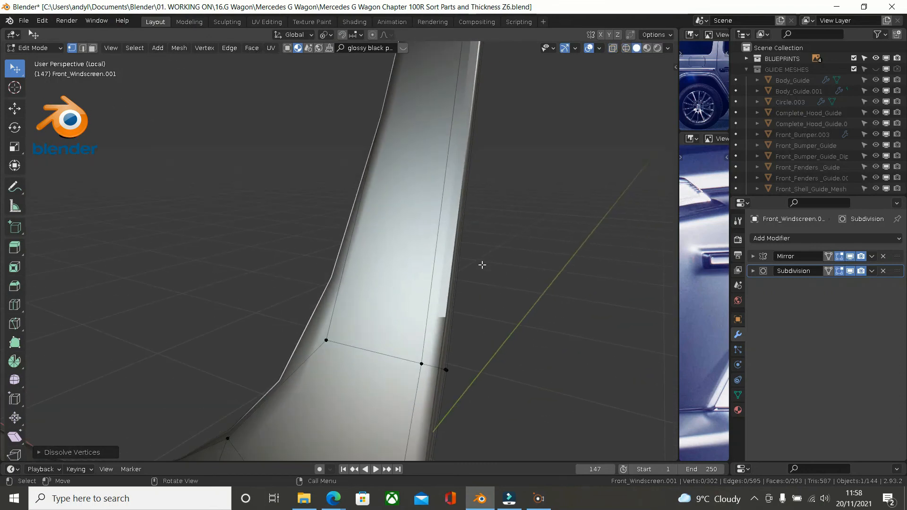
{"action": "key", "text": "a"}
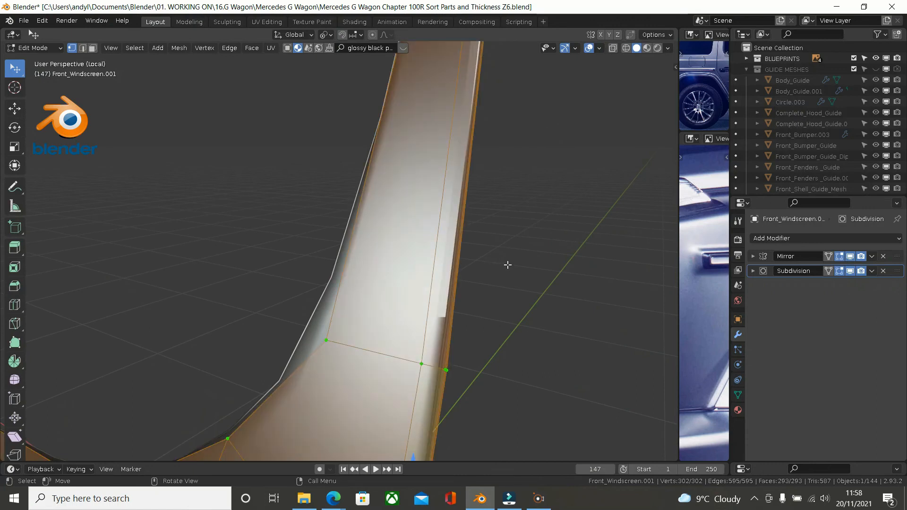
{"action": "key", "text": "shift+n"}
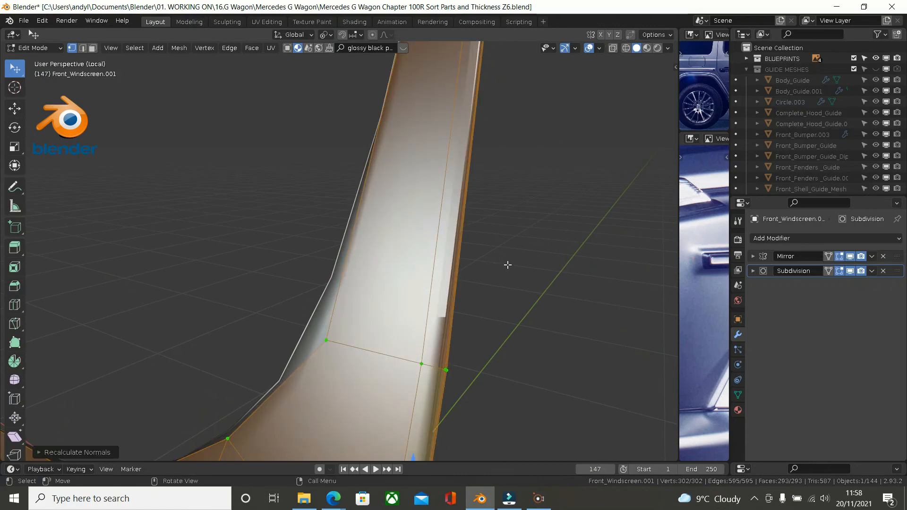
- Inspect the shading along the border's side strip around the cross edge and its outer corner vertices
{"action": "middle_click_drag", "start_coordinate": [497, 254], "coordinate": [310, 229]}
{"action": "middle_click_drag", "start_coordinate": [382, 227], "coordinate": [334, 333], "text": "shift"}
{"action": "middle_click_drag", "start_coordinate": [425, 189], "coordinate": [367, 366], "text": "shift"}
{"action": "middle_click_drag", "start_coordinate": [387, 300], "coordinate": [475, 118]}
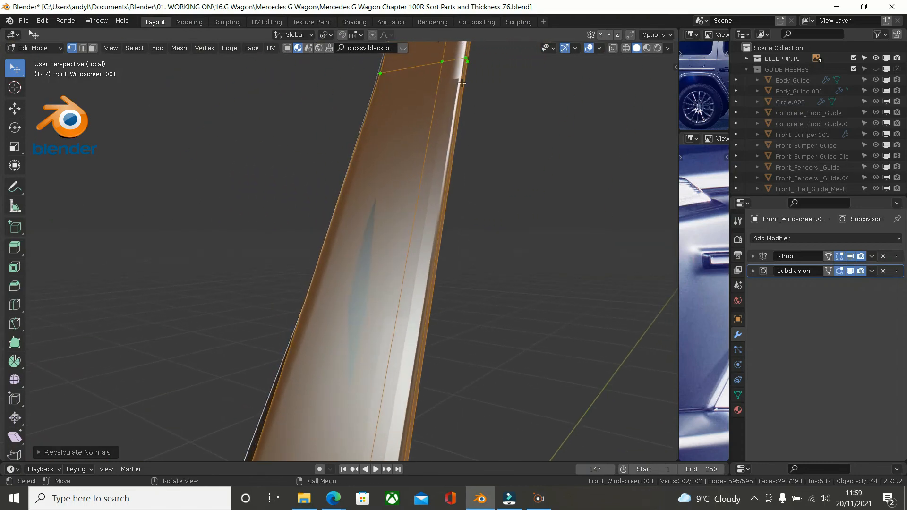
{"action": "left_click", "coordinate": [442, 59]}
{"action": "left_click", "coordinate": [462, 56], "text": "shift"}
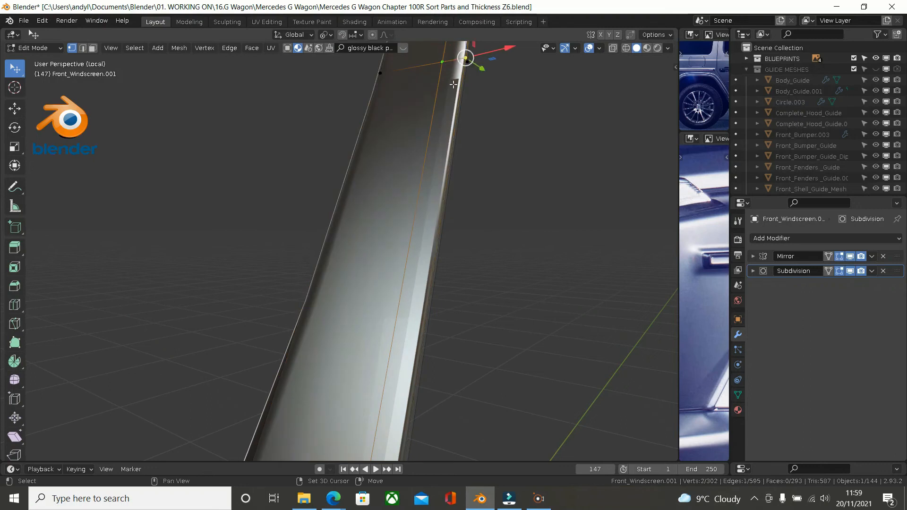
{"action": "middle_click_drag", "start_coordinate": [421, 229], "coordinate": [468, 36], "text": "shift"}
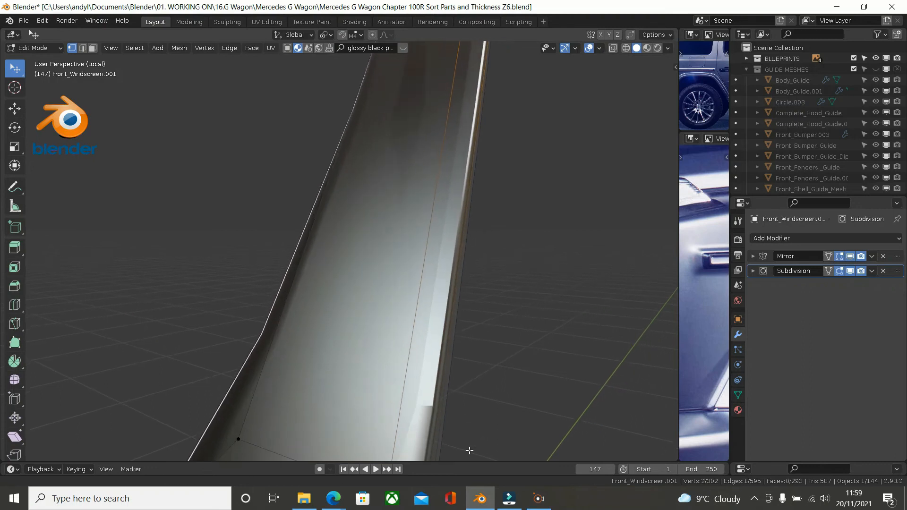
{"action": "middle_click_drag", "start_coordinate": [446, 356], "coordinate": [331, 246], "text": "shift"}
{"action": "middle_click_drag", "start_coordinate": [399, 56], "coordinate": [471, 246], "text": "shift"}
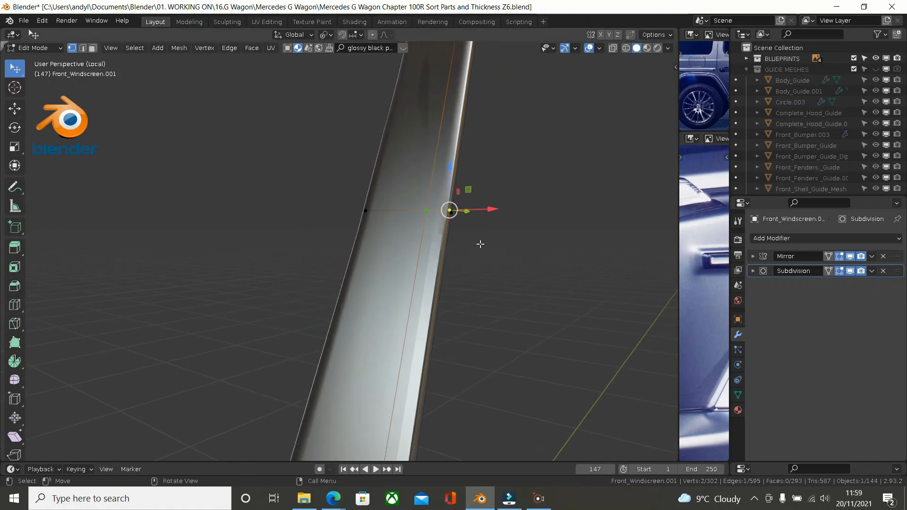
- Examine the whole border strip in wireframe shading for internal edges and irregular subdivision lines between its vertices
{"action": "key", "text": "a"}
{"action": "key", "text": "z"}
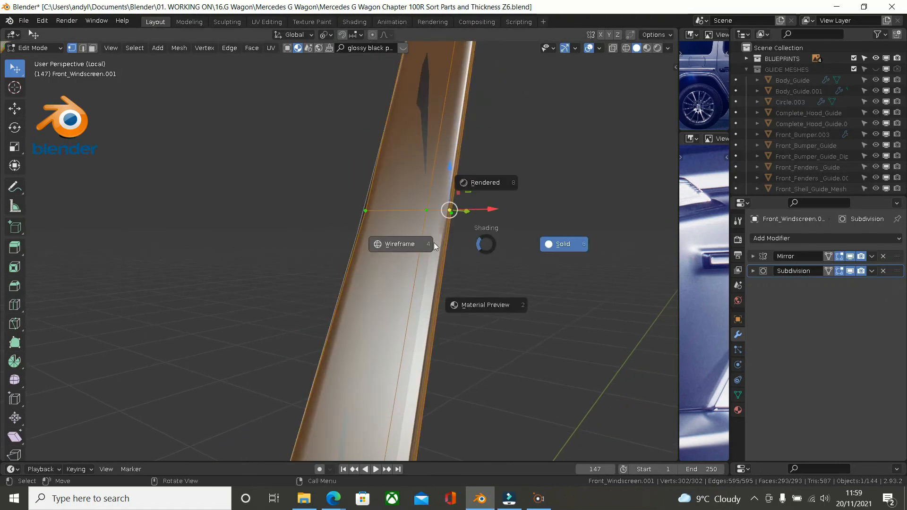
{"action": "left_click", "coordinate": [389, 244]}
{"action": "mouse_move", "coordinate": [389, 244]}
{"action": "middle_mouse_down"}
{"action": "mouse_move", "coordinate": [461, 138]}
{"action": "mouse_move", "coordinate": [410, 202]}
{"action": "mouse_move", "coordinate": [411, 188]}
{"action": "mouse_move", "coordinate": [411, 203]}
{"action": "middle_mouse_up"}
{"action": "scroll", "coordinate": [410, 203], "scroll_direction": "up", "scroll_amount": 5}
{"action": "scroll", "coordinate": [433, 128], "scroll_direction": "up", "scroll_amount": 2}
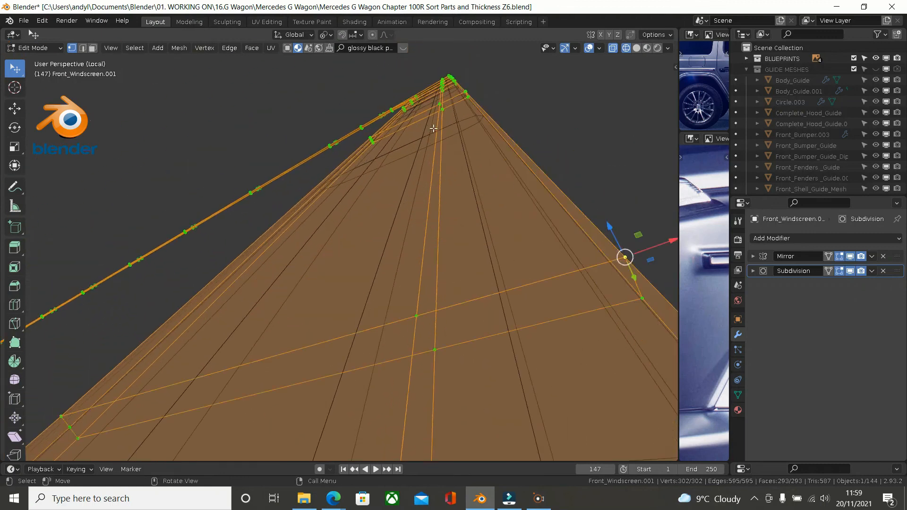
{"action": "middle_click_drag", "start_coordinate": [447, 103], "coordinate": [478, 181]}
{"action": "middle_click_drag", "start_coordinate": [488, 108], "coordinate": [467, 227]}
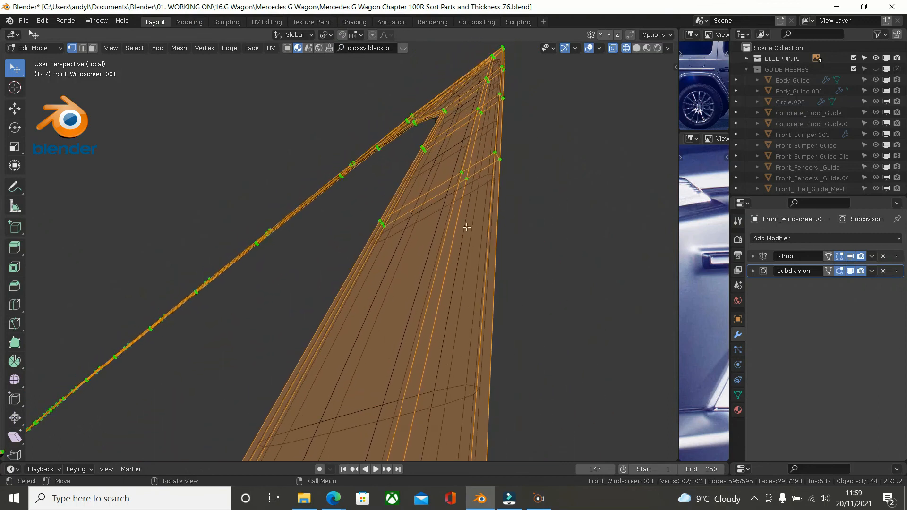
{"action": "middle_click_drag", "start_coordinate": [469, 194], "coordinate": [468, 163]}
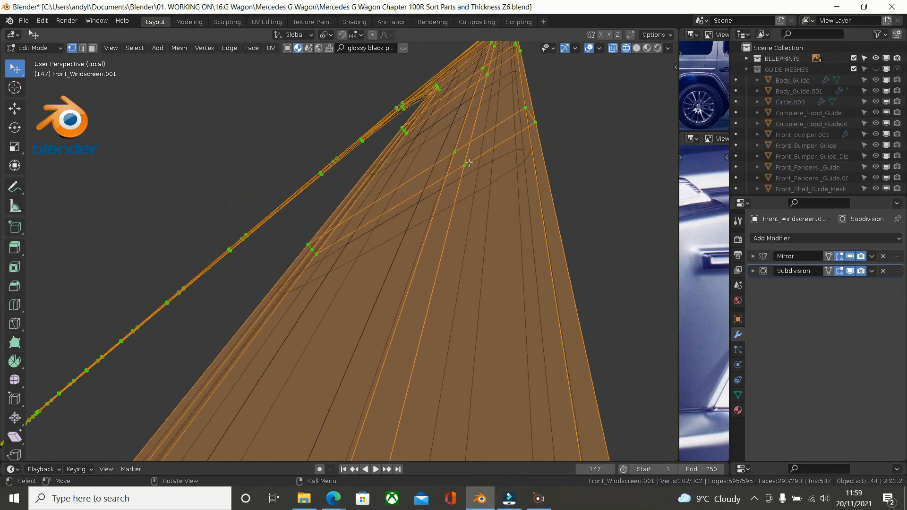
{"action": "middle_click_drag", "start_coordinate": [465, 218], "coordinate": [486, 65]}
{"action": "middle_click_drag", "start_coordinate": [385, 200], "coordinate": [461, 88]}
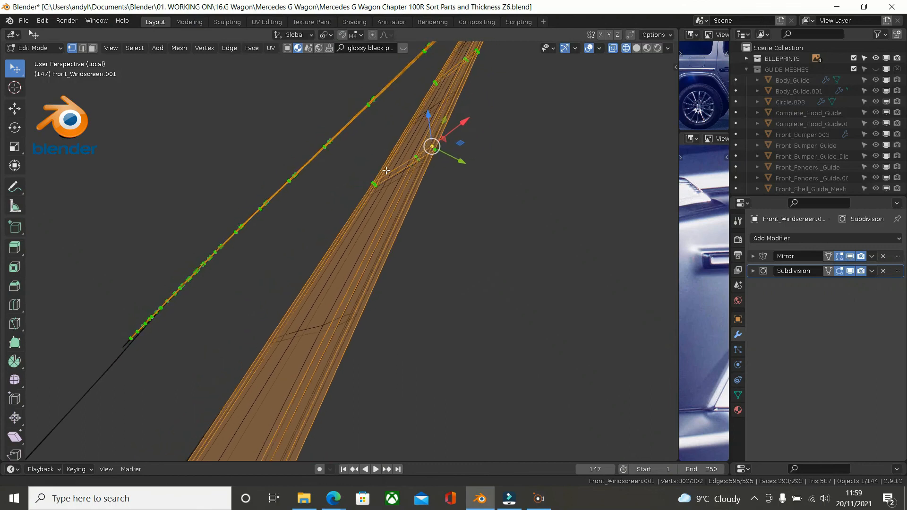
{"action": "middle_click_drag", "start_coordinate": [375, 191], "coordinate": [440, 90], "text": "shift"}
{"action": "middle_click_drag", "start_coordinate": [402, 136], "coordinate": [389, 173]}
{"action": "scroll", "coordinate": [453, 222], "scroll_direction": "up", "scroll_amount": 3}
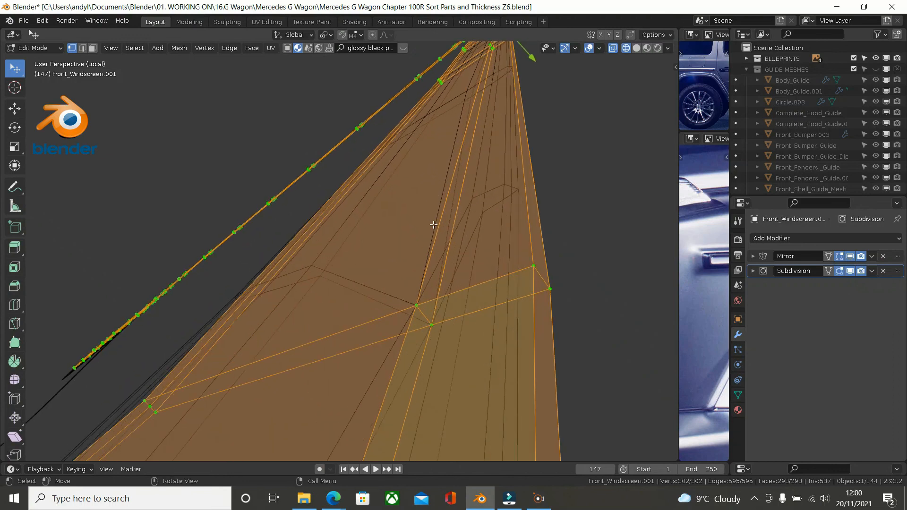
- Delete only the internal edge and its faces between the two middle vertices of the strip, using Only Edges & Faces
{"action": "left_click", "coordinate": [425, 305]}
{"action": "left_click", "coordinate": [432, 326], "text": "shift"}
{"action": "key", "text": "x"}
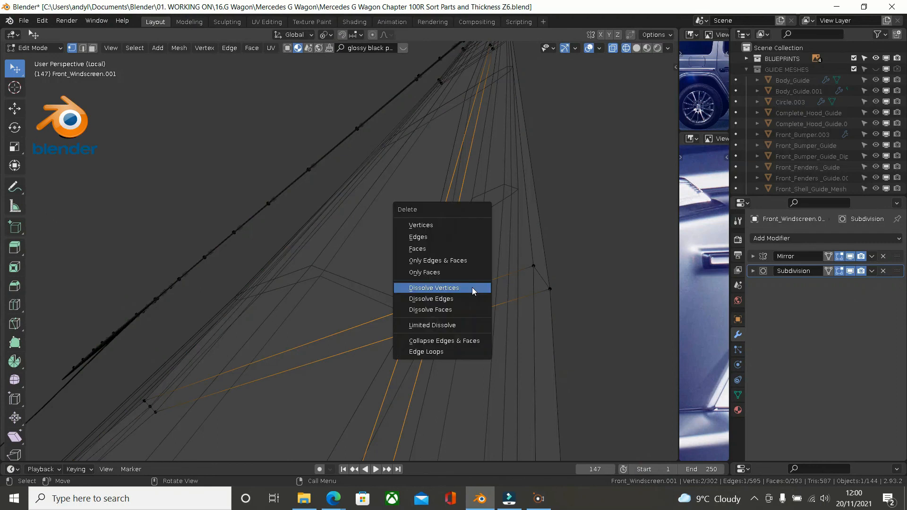
{"action": "left_click", "coordinate": [466, 293]}
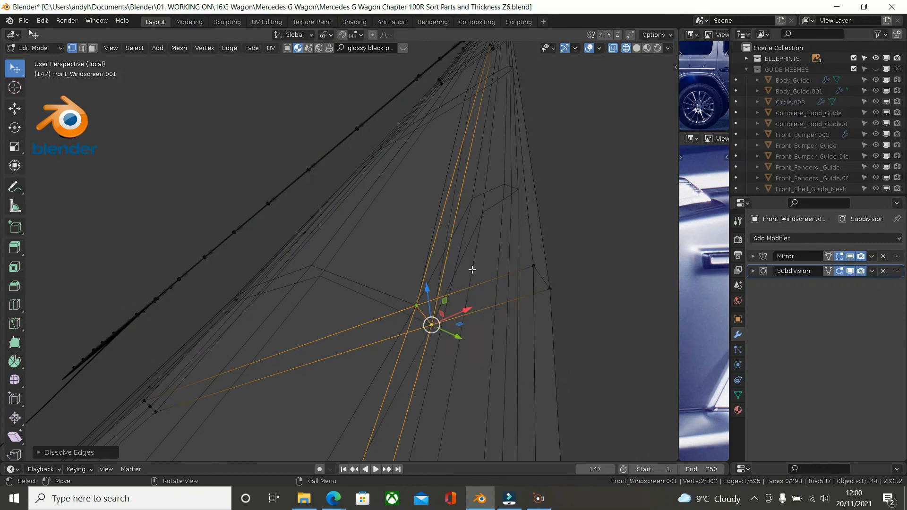
{"action": "key", "text": "x"}
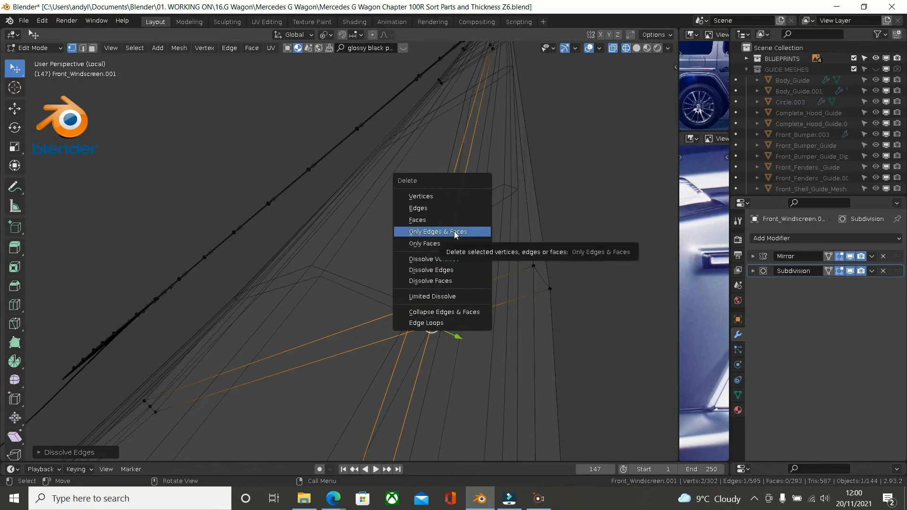
{"action": "left_click", "coordinate": [455, 231]}
{"action": "scroll", "coordinate": [457, 218], "scroll_direction": "down", "scroll_amount": 2}
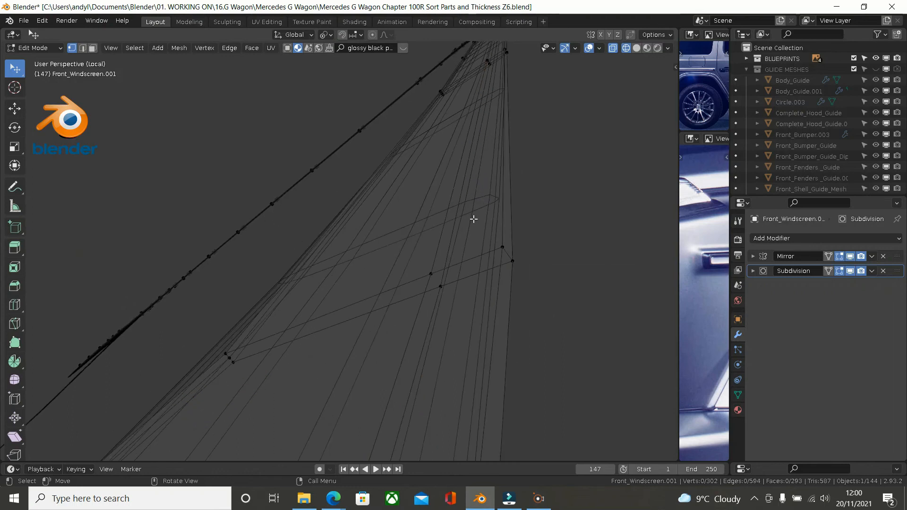
- Return to solid shading and add one centred loop cut running lengthwise along the border's thin outer side
{"action": "key", "text": "z"}
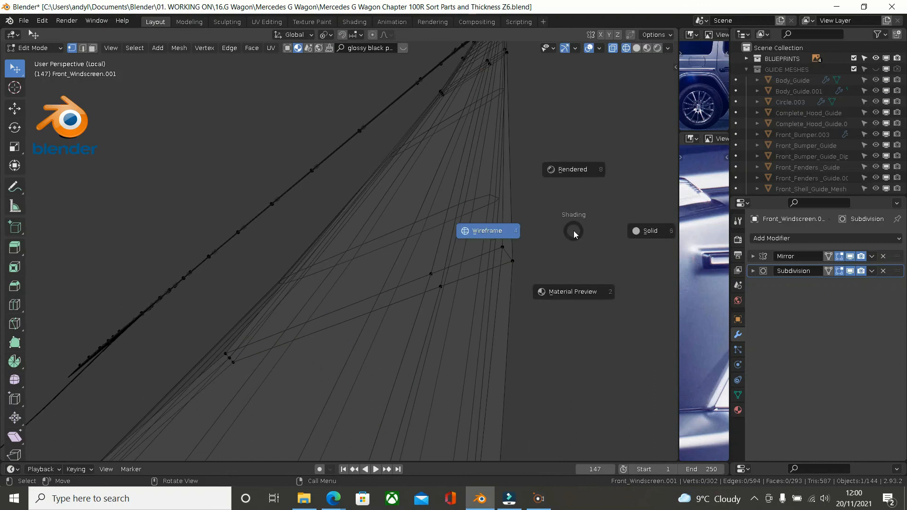
{"action": "left_click", "coordinate": [634, 231]}
{"action": "middle_click_drag", "start_coordinate": [537, 235], "coordinate": [500, 249]}
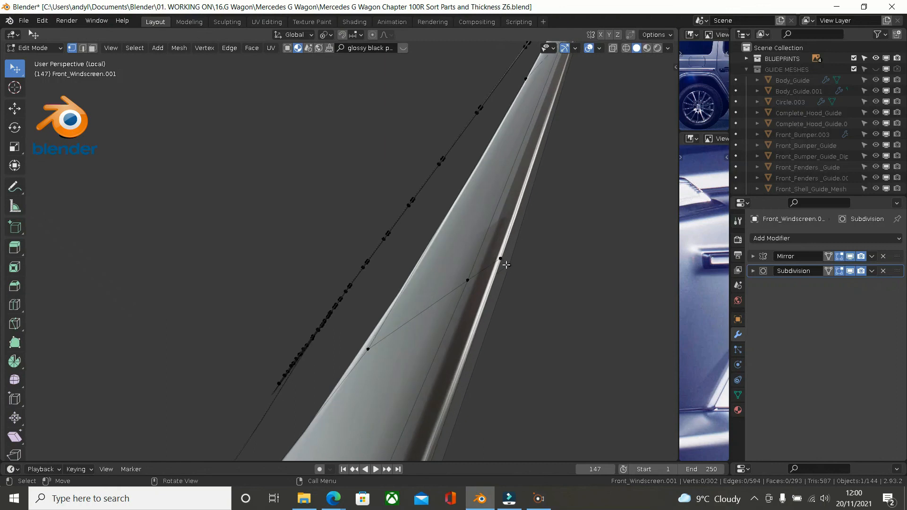
{"action": "key", "text": "ctrl+r"}
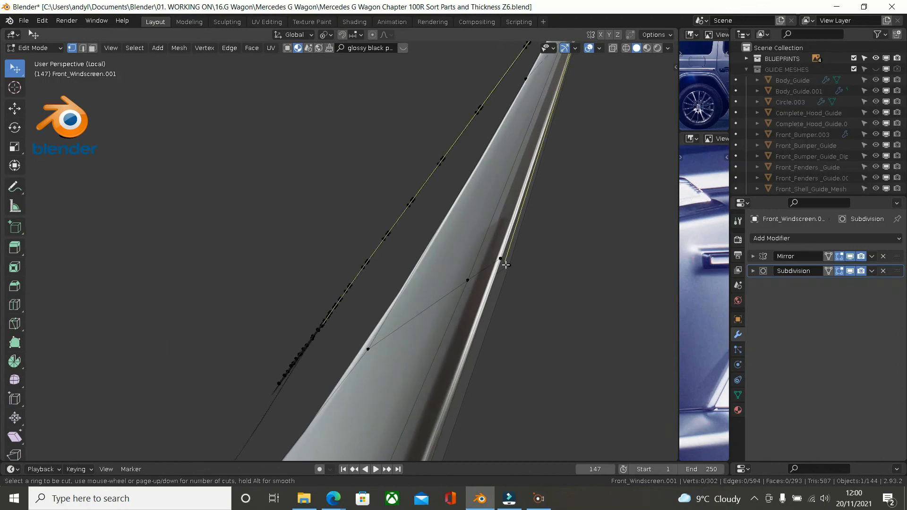
{"action": "key", "text": "Escape"}
{"action": "middle_click_drag", "start_coordinate": [560, 266], "coordinate": [497, 197]}
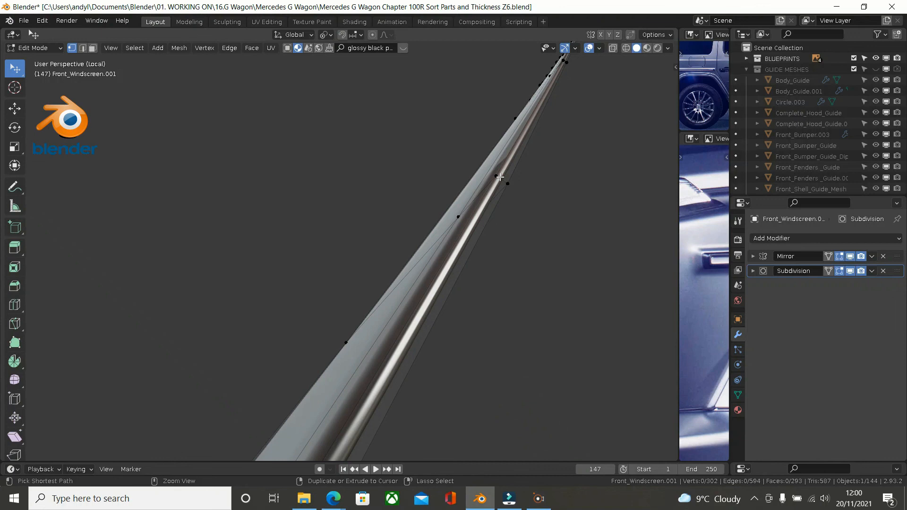
{"action": "key", "text": "ctrl+r"}
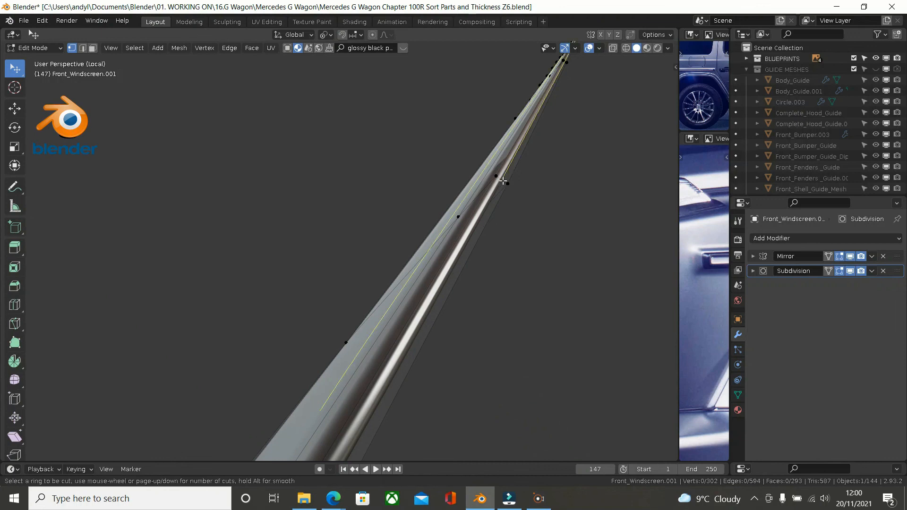
{"action": "left_click", "coordinate": [502, 181]}
{"action": "right_click", "coordinate": [503, 181]}
- Try to select the shortest vertex path along the new side loop, from its upper vertex to one further down
{"action": "scroll", "coordinate": [495, 190], "scroll_direction": "down", "scroll_amount": 1}
{"action": "middle_click_drag", "start_coordinate": [495, 192], "coordinate": [483, 135], "text": "ctrl"}
{"action": "middle_click_drag", "start_coordinate": [535, 109], "coordinate": [530, 110]}
{"action": "left_click", "coordinate": [550, 93]}
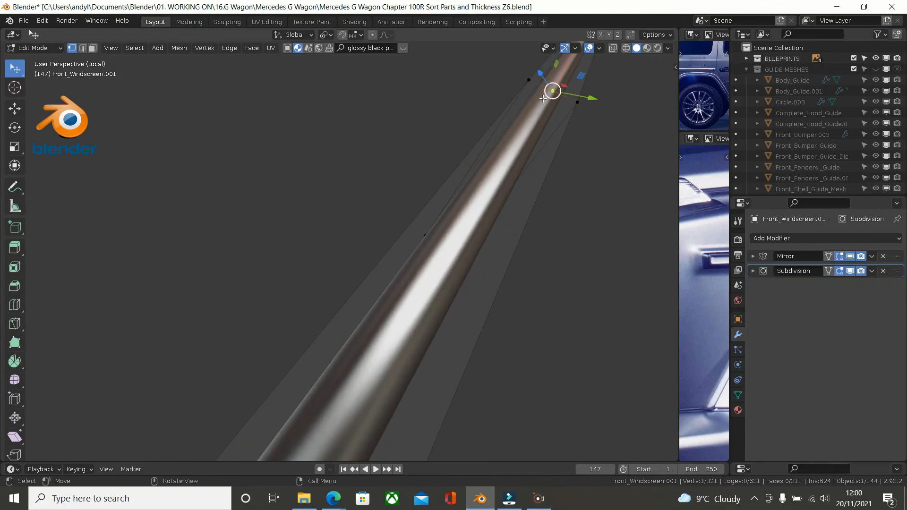
{"action": "scroll", "coordinate": [505, 188], "scroll_direction": "down", "scroll_amount": 3}
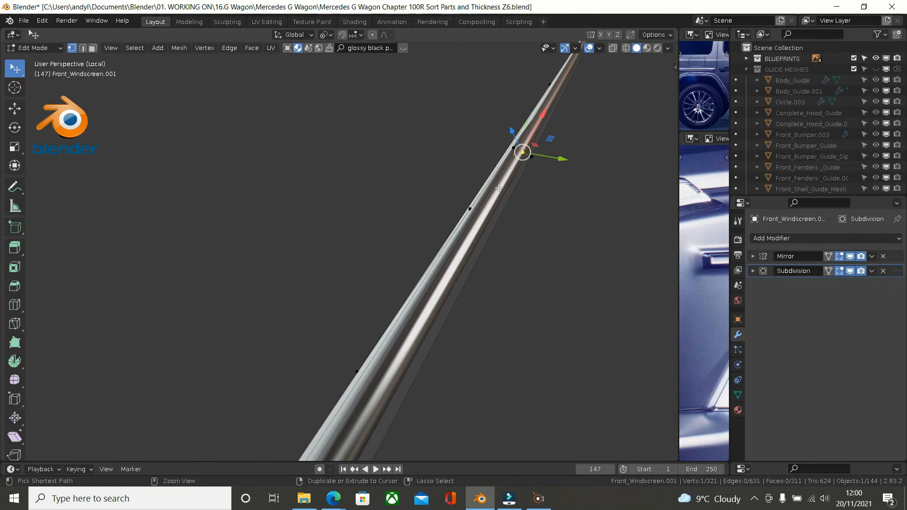
{"action": "scroll", "coordinate": [505, 156], "scroll_direction": "up", "scroll_amount": 5}
{"action": "scroll", "coordinate": [498, 153], "scroll_direction": "down", "scroll_amount": 4}
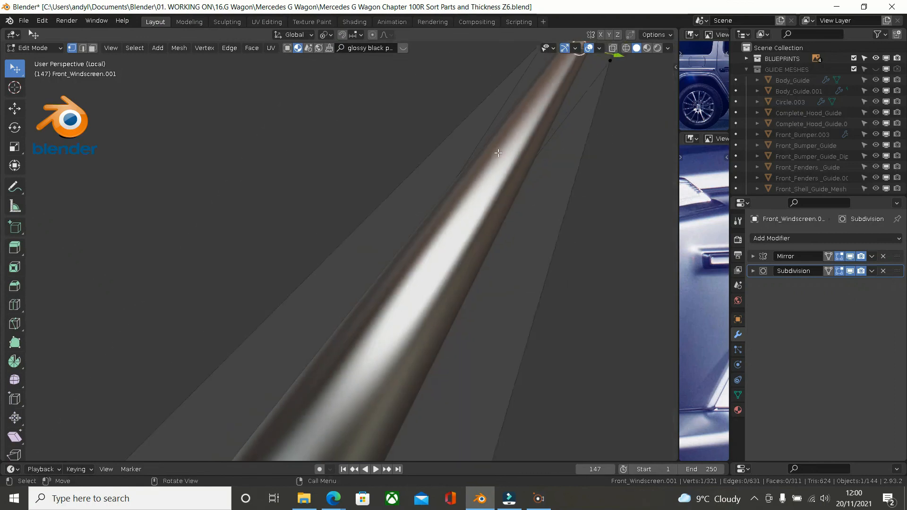
{"action": "scroll", "coordinate": [498, 156], "scroll_direction": "down", "scroll_amount": 2}
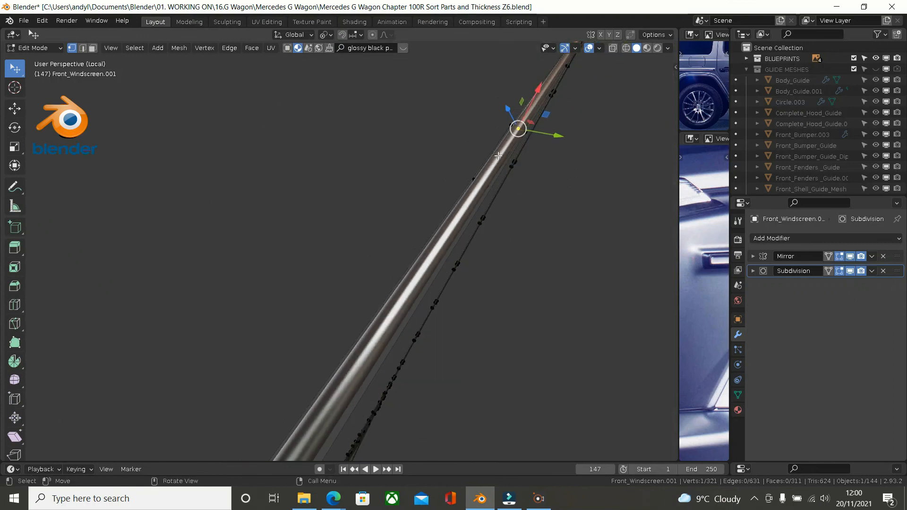
{"action": "scroll", "coordinate": [482, 151], "scroll_direction": "up", "scroll_amount": 1}
{"action": "scroll", "coordinate": [482, 152], "scroll_direction": "down", "scroll_amount": 3}
{"action": "scroll", "coordinate": [483, 152], "scroll_direction": "down", "scroll_amount": 2}
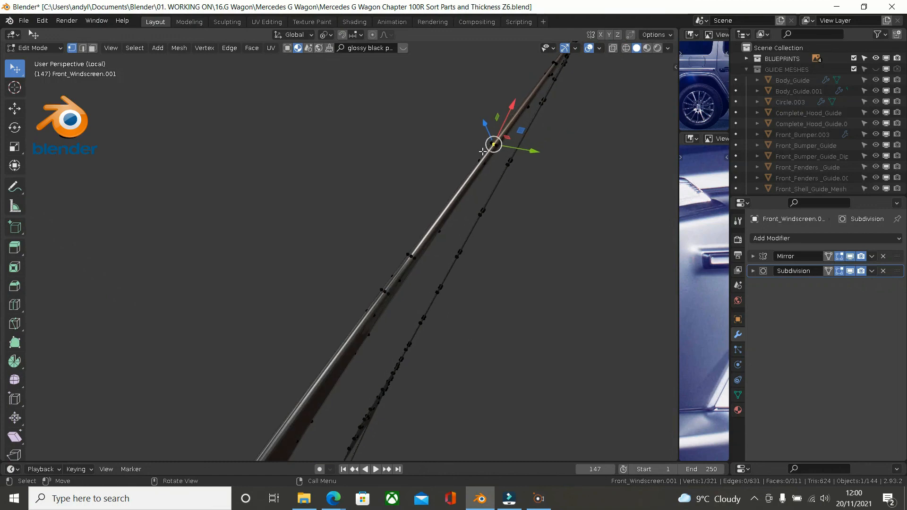
{"action": "middle_click_drag", "start_coordinate": [482, 152], "coordinate": [498, 142], "text": "ctrl"}
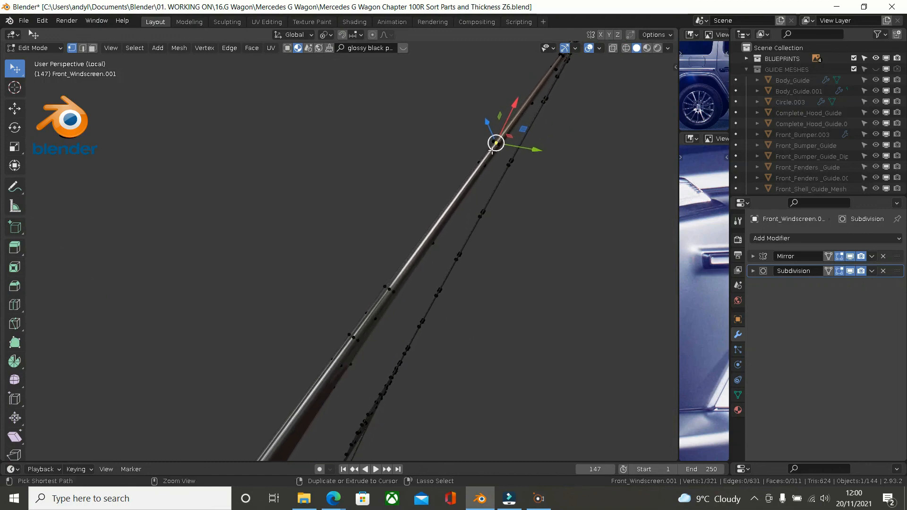
{"action": "scroll", "coordinate": [419, 228], "scroll_direction": "up", "scroll_amount": 2}
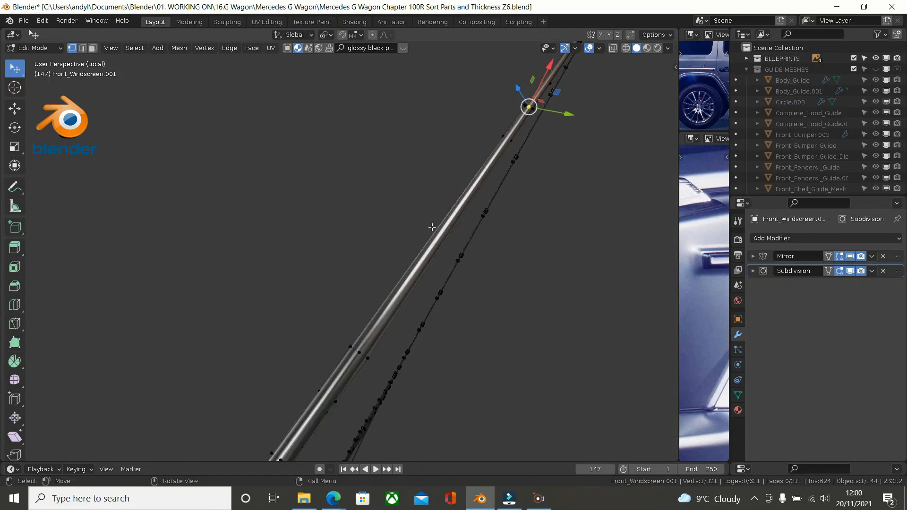
{"action": "left_click", "coordinate": [359, 351], "text": "ctrl"}
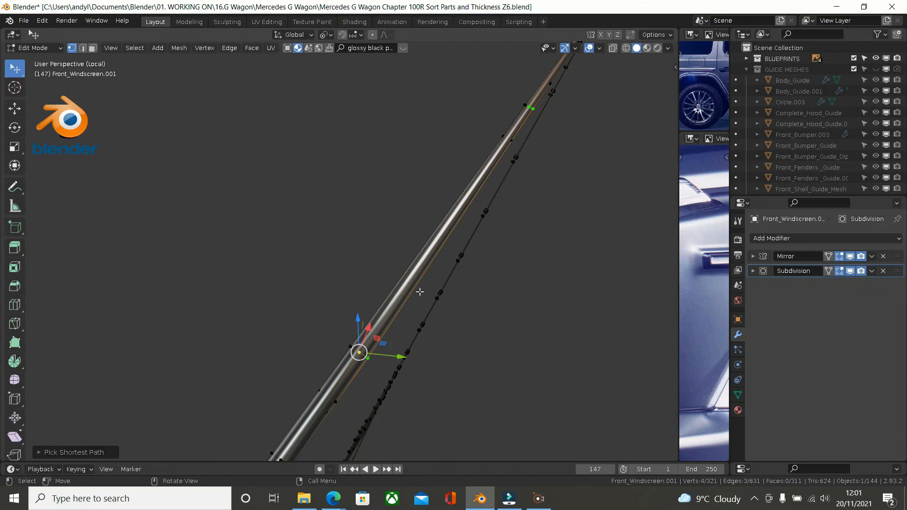
- Connect the upper side vertex to the next middle vertex down the border's thin outer side with a new edge
{"action": "left_click", "coordinate": [530, 108]}
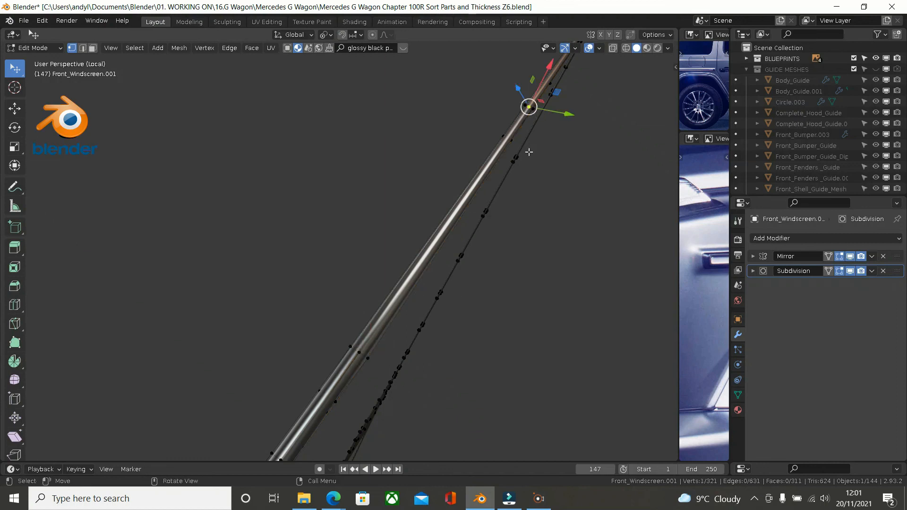
{"action": "middle_click_drag", "start_coordinate": [529, 152], "coordinate": [527, 138]}
{"action": "scroll", "coordinate": [468, 187], "scroll_direction": "down", "scroll_amount": 3}
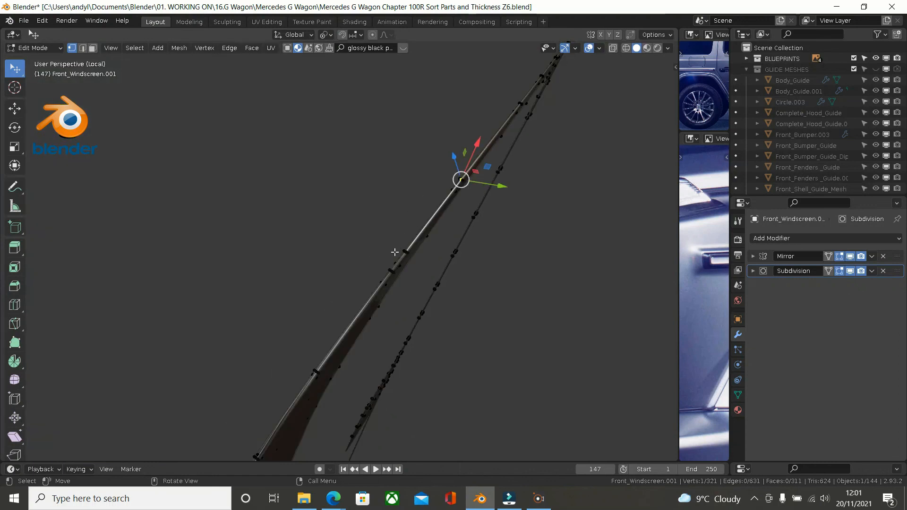
{"action": "middle_click_drag", "start_coordinate": [364, 314], "coordinate": [390, 306]}
{"action": "scroll", "coordinate": [407, 266], "scroll_direction": "down", "scroll_amount": 4}
{"action": "middle_click_drag", "start_coordinate": [418, 265], "coordinate": [386, 213], "text": "shift"}
{"action": "middle_click_drag", "start_coordinate": [307, 214], "coordinate": [445, 235], "text": "shift"}
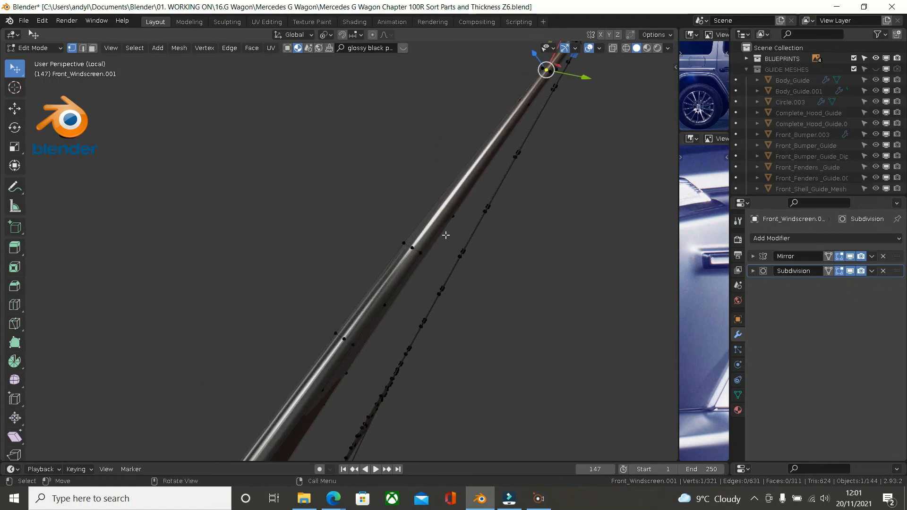
{"action": "left_click", "coordinate": [414, 247], "text": "shift"}
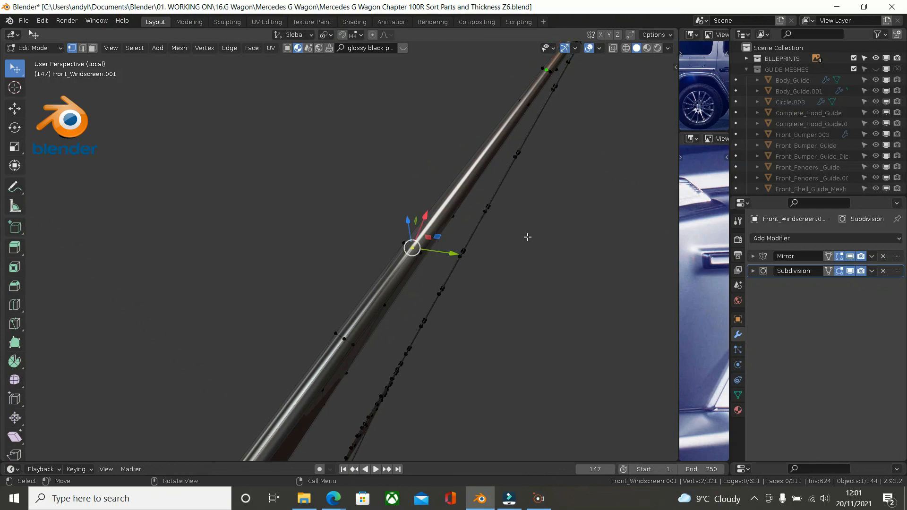
{"action": "key", "text": "j"}
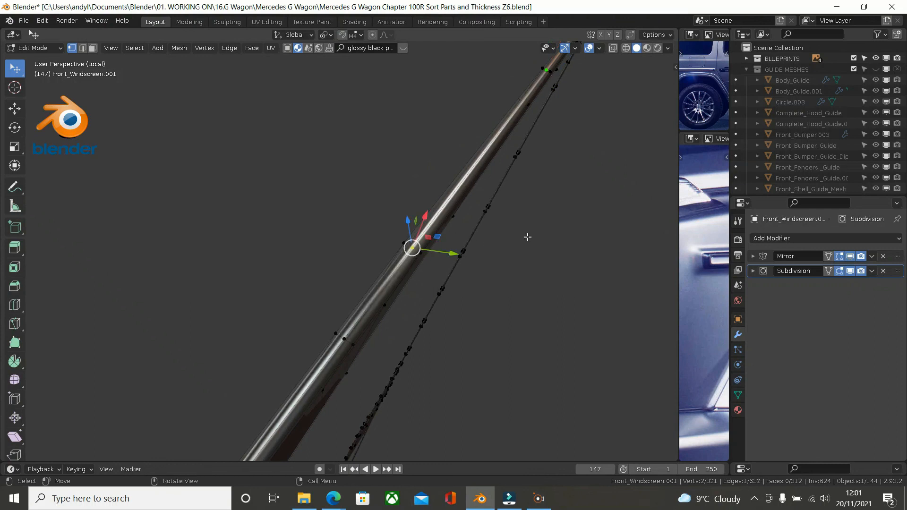
- Return to Object Mode and check the smoothed outline and shading of the border's rounded lower corner
{"action": "middle_click_drag", "start_coordinate": [529, 224], "coordinate": [591, 257]}
{"action": "scroll", "coordinate": [580, 243], "scroll_direction": "down", "scroll_amount": 2}
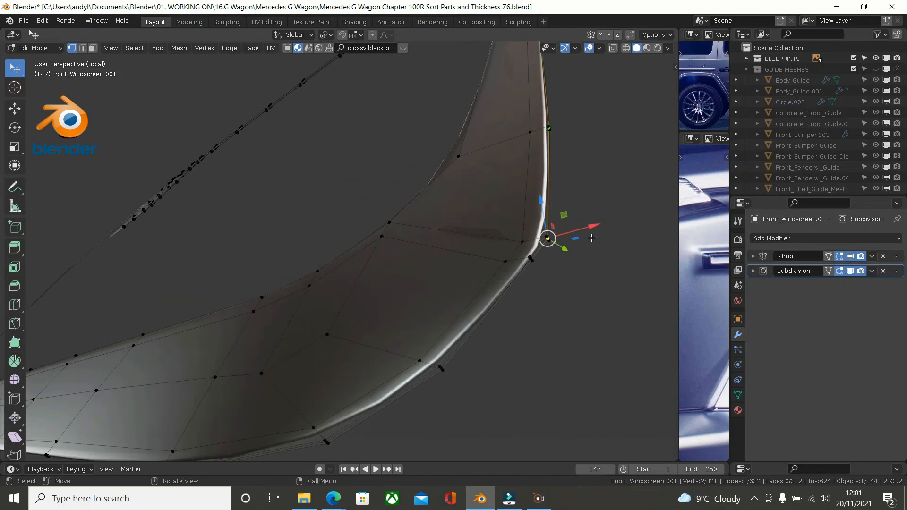
{"action": "key", "text": "Tab"}
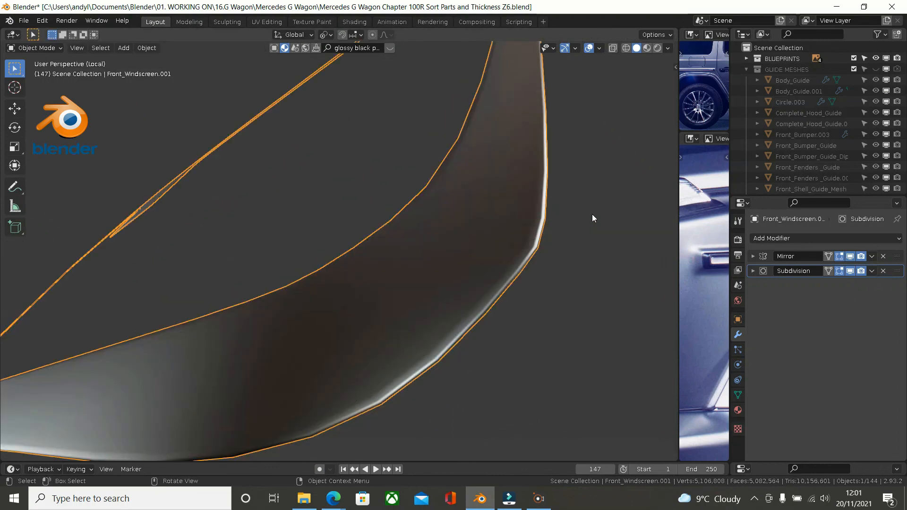
{"action": "scroll", "coordinate": [586, 219], "scroll_direction": "down", "scroll_amount": 5}
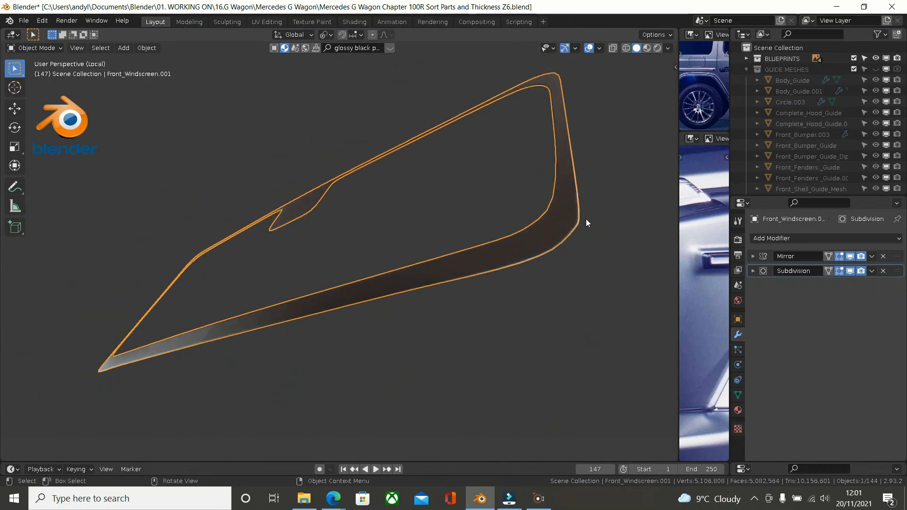
{"action": "scroll", "coordinate": [586, 220], "scroll_direction": "up", "scroll_amount": 5}
{"action": "middle_click_drag", "start_coordinate": [622, 241], "coordinate": [504, 307]}
{"action": "middle_click_drag", "start_coordinate": [513, 266], "coordinate": [491, 257]}
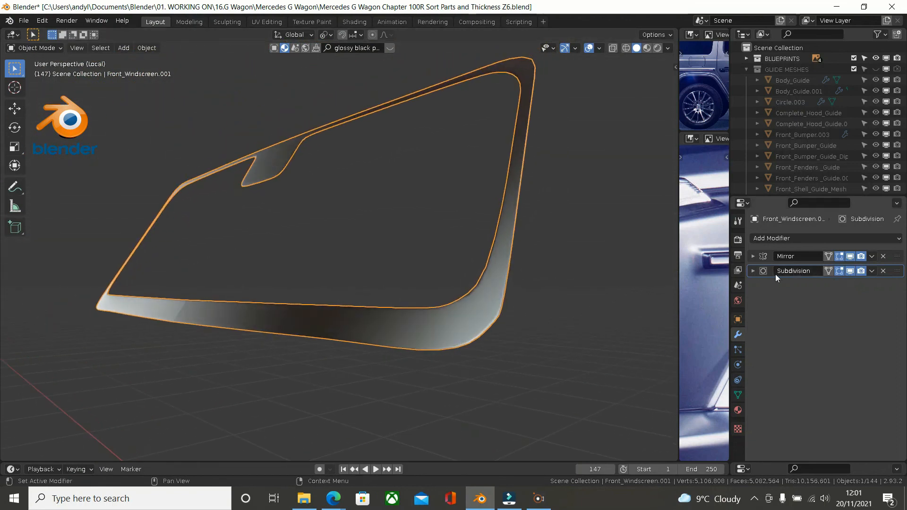
- Set the border's Subdivision modifier levels to 2 in the viewport and 3 for render, then review the whole frame
{"action": "left_click", "coordinate": [756, 273]}
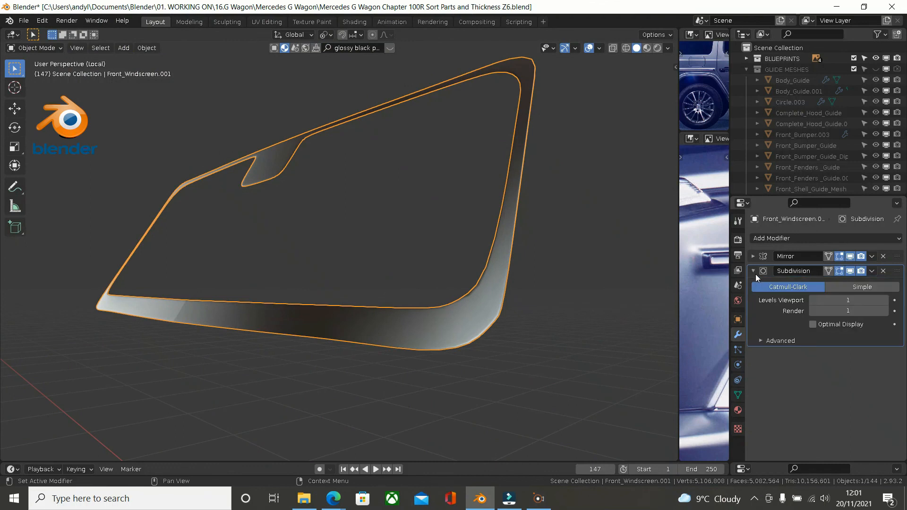
{"action": "left_click", "coordinate": [885, 300]}
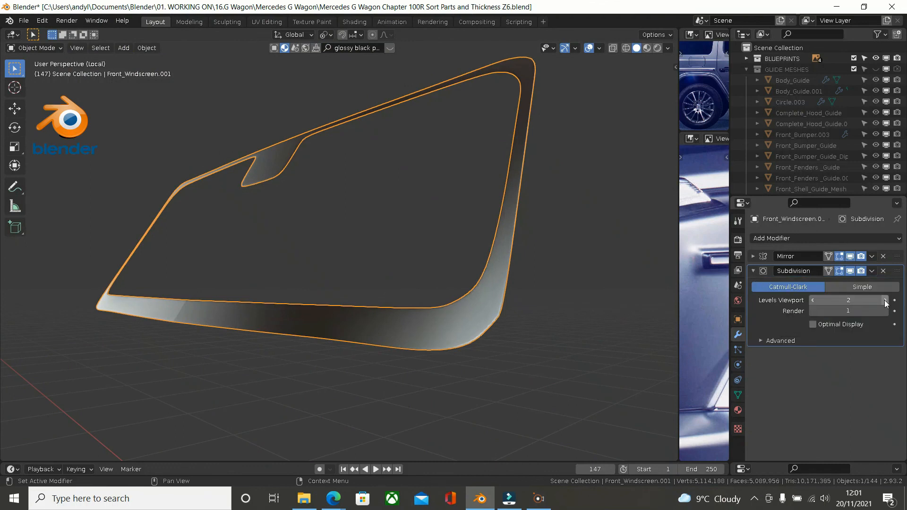
{"action": "left_click", "coordinate": [884, 311]}
{"action": "left_click", "coordinate": [885, 311]}
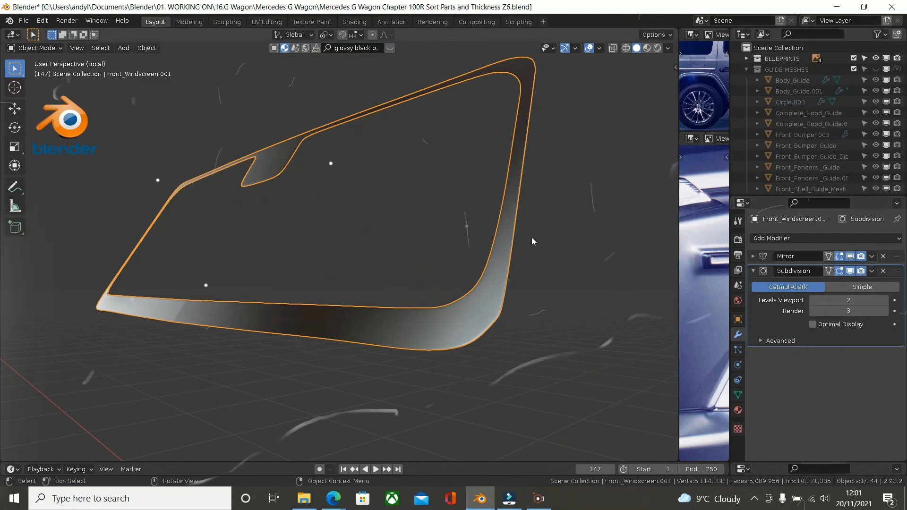
{"action": "scroll", "coordinate": [516, 228], "scroll_direction": "up", "scroll_amount": 2}
{"action": "middle_click_drag", "start_coordinate": [515, 229], "coordinate": [586, 281]}
{"action": "scroll", "coordinate": [536, 192], "scroll_direction": "down", "scroll_amount": 3}
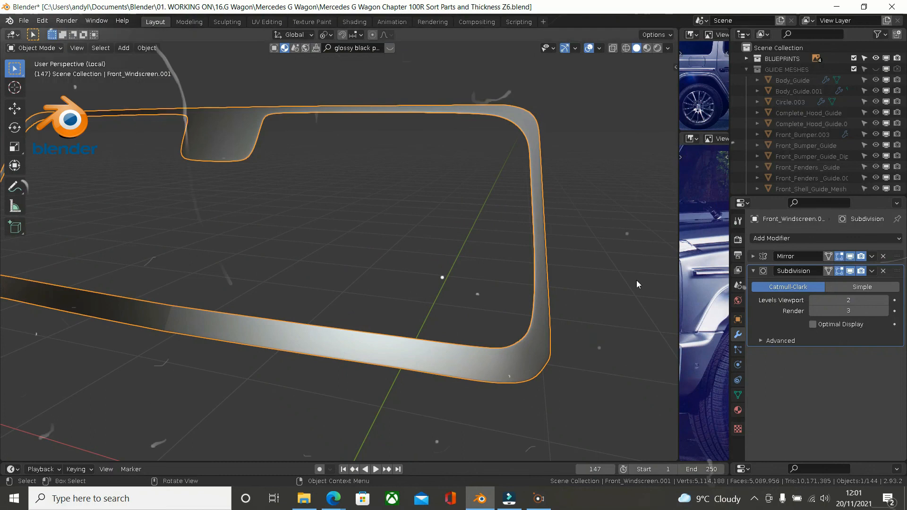
{"action": "scroll", "coordinate": [634, 279], "scroll_direction": "down", "scroll_amount": 3}
{"action": "middle_click_drag", "start_coordinate": [633, 280], "coordinate": [579, 295]}
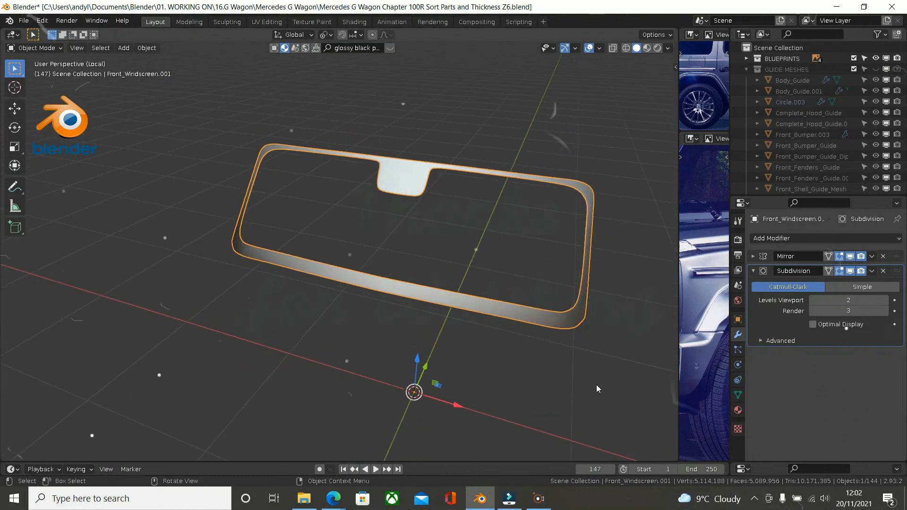